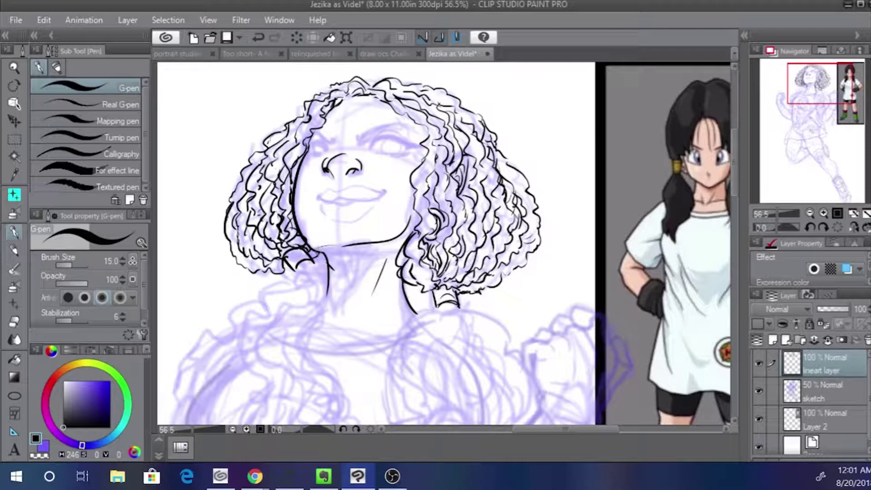
left_click_drag(317, 249, 362, 305)
key("ctrl+z")
key("ctrl+z")
key("ctrl+z")
key("ctrl+z")
left_click_drag(385, 260, 364, 305)
left_click_drag(342, 211, 275, 274)
mouse_move(332, 176)
left_mouse_down()
mouse_move(350, 203)
mouse_move(350, 229)
left_mouse_up()
left_click_drag(350, 189, 354, 226)
key("ctrl+z")
key("ctrl+z")
key("ctrl+z")
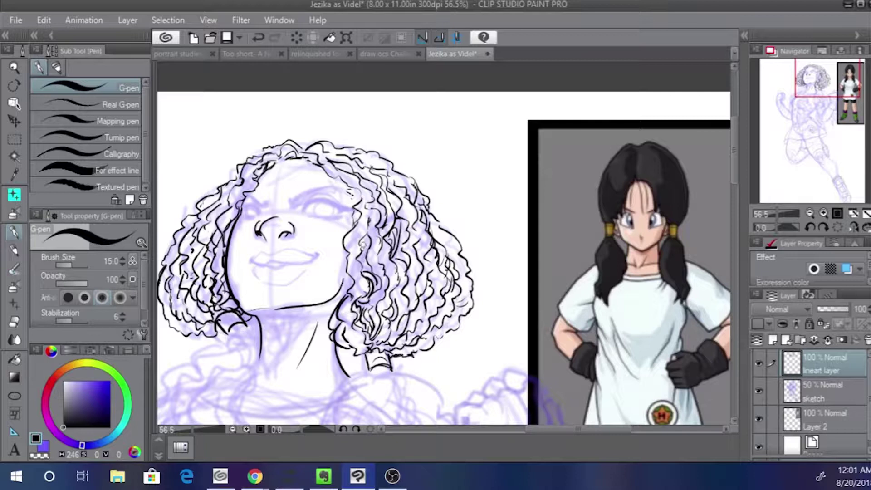
Lower the opacity of the reference image on Layer 2 to 33% and make the lineart layer active again
left_click_drag(315, 257, 273, 142)
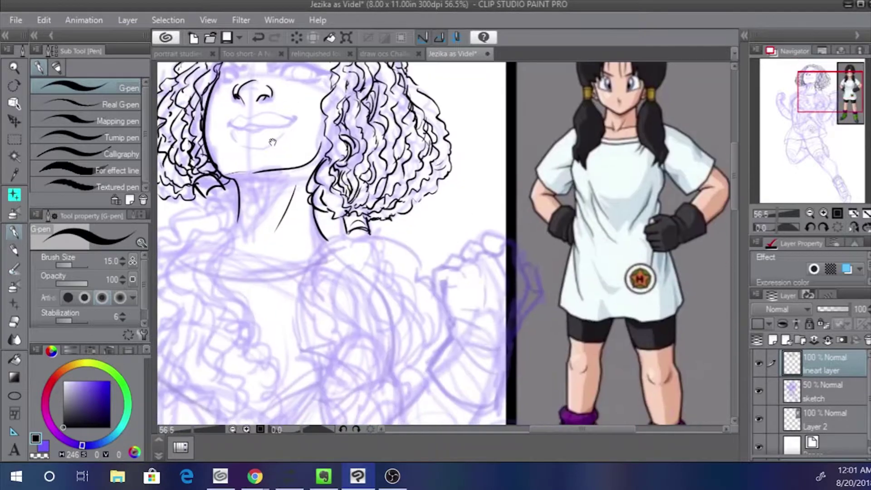
left_click_drag(323, 206, 251, 215)
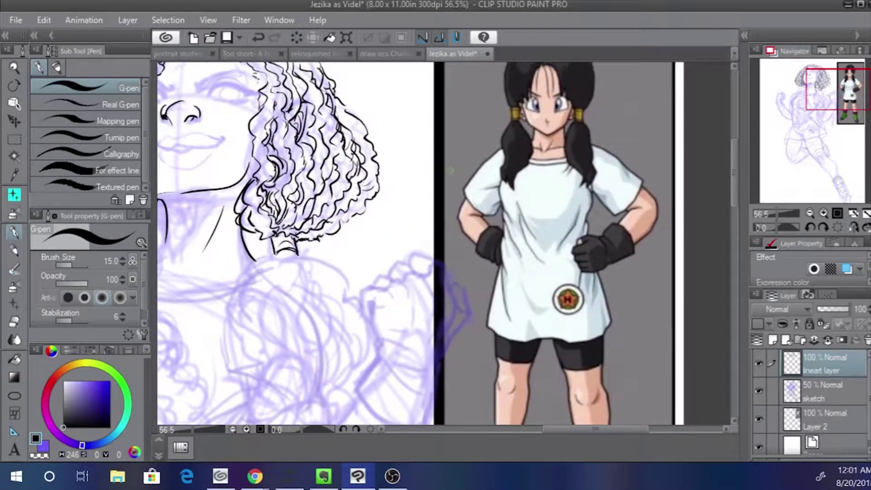
left_click(817, 421)
left_click(828, 309)
left_click(815, 370)
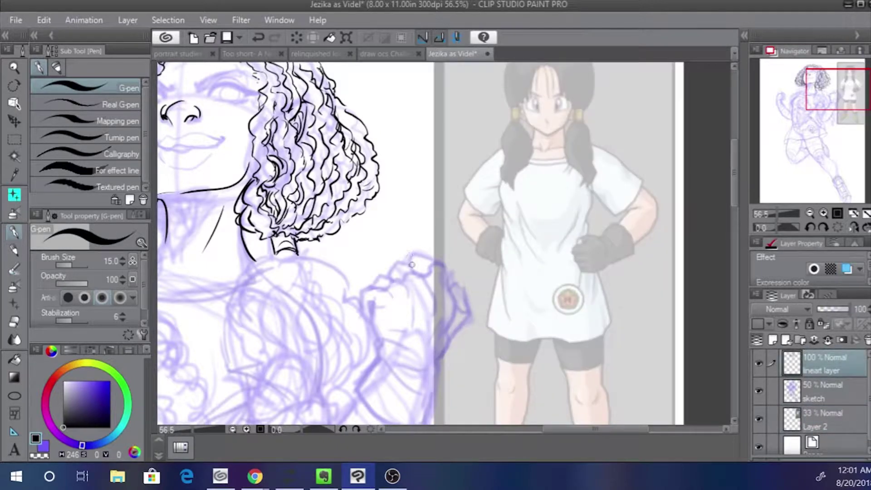
Ink the knuckle and outer edge of the raised fist that overlaps the faded reference image
mouse_move(421, 275)
left_mouse_down()
mouse_move(441, 267)
mouse_move(454, 304)
mouse_move(438, 346)
left_mouse_up()
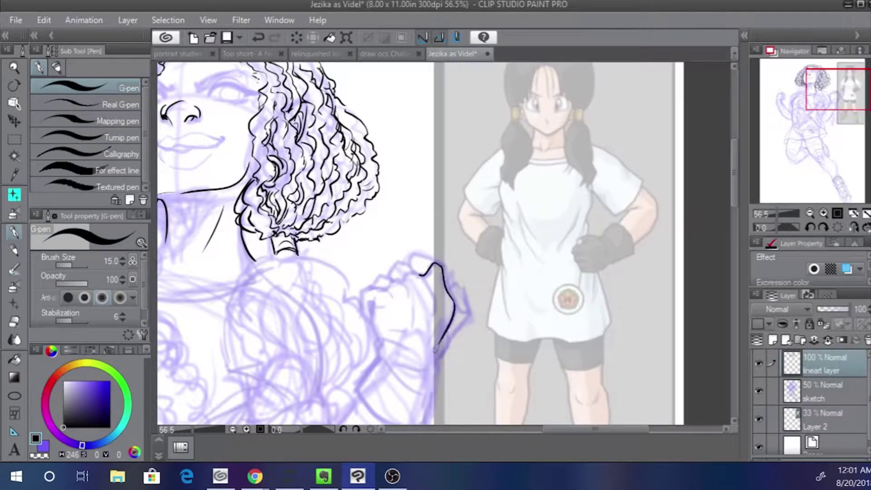
key("ctrl+z")
left_click_drag(455, 306, 444, 338)
mouse_move(447, 282)
left_mouse_down()
mouse_move(463, 304)
mouse_move(457, 322)
left_mouse_up()
key("ctrl+z")
key("ctrl+z")
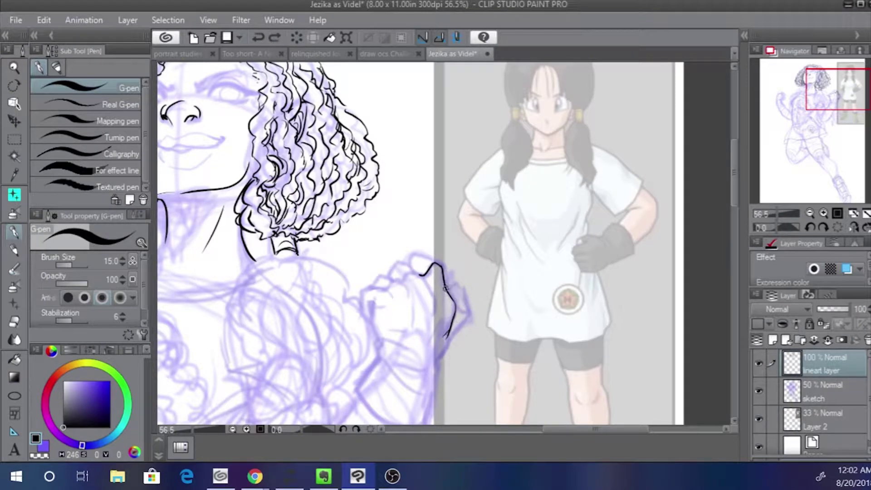
Ink the remaining side contours of the raised fist and the glove folds at its wrist
mouse_move(446, 286)
left_mouse_down()
mouse_move(466, 325)
mouse_move(445, 351)
left_mouse_up()
key("ctrl+z")
key("ctrl+z")
left_click_drag(464, 303, 438, 369)
key("ctrl+z")
left_click_drag(367, 299, 374, 308)
mouse_move(374, 305)
left_mouse_down()
mouse_move(381, 300)
mouse_move(375, 344)
mouse_move(347, 260)
mouse_move(389, 294)
mouse_move(393, 281)
mouse_move(405, 300)
left_mouse_up()
Ink the flared glove cuff below the raised fist, redrawing its lower curve until it follows the sketch
mouse_move(352, 266)
left_mouse_down()
mouse_move(328, 300)
mouse_move(386, 337)
left_mouse_up()
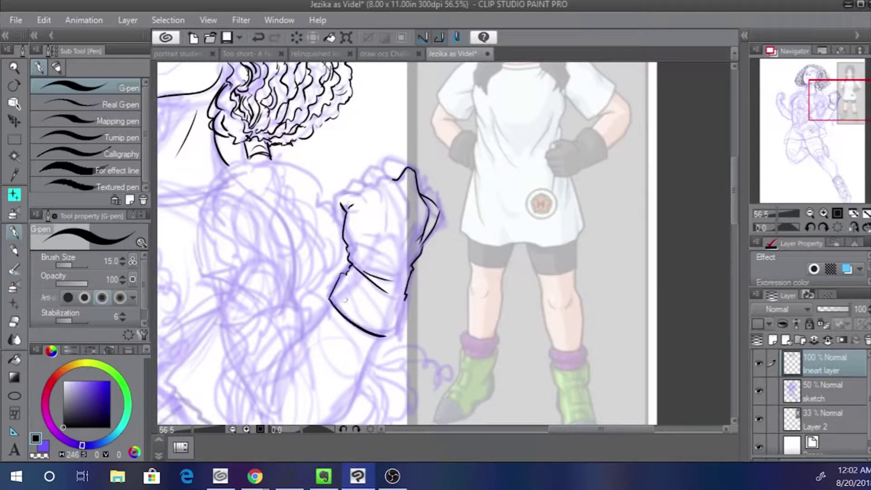
left_click_drag(405, 300, 387, 336)
key("ctrl+z")
key("ctrl+z")
key("ctrl+z")
mouse_move(351, 268)
left_mouse_down()
mouse_move(328, 291)
mouse_move(385, 339)
left_mouse_up()
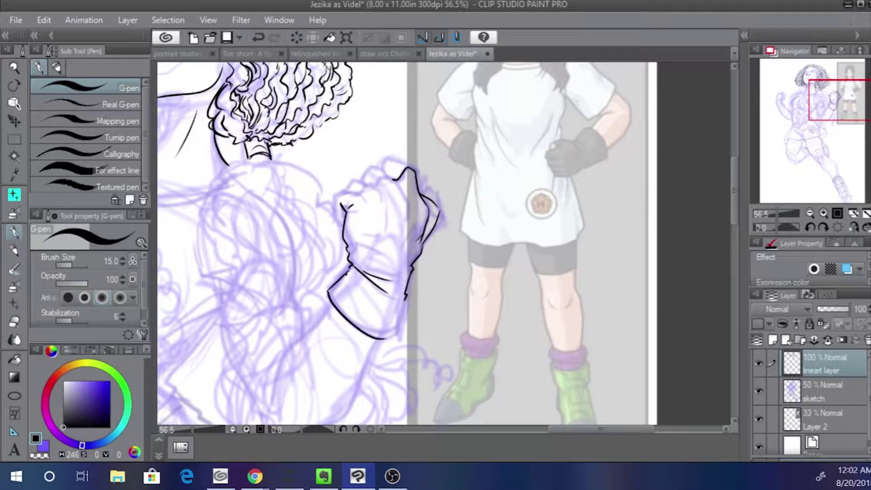
left_click_drag(328, 292, 393, 330)
key("ctrl+z")
key("ctrl+z")
left_click_drag(327, 292, 401, 331)
key("ctrl+z")
key("ctrl+z")
left_click_drag(327, 291, 389, 333)
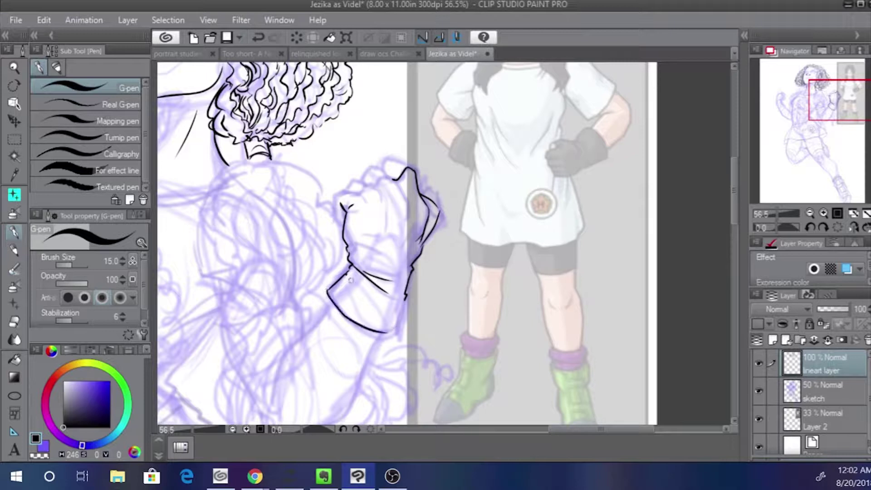
mouse_move(405, 298)
left_mouse_down()
mouse_move(395, 326)
mouse_move(381, 323)
mouse_move(389, 332)
mouse_move(361, 320)
mouse_move(374, 332)
left_mouse_up()
key("ctrl+z")
Ink both contours of the forearm from the glove cuff towards the elbow
left_click_drag(357, 294, 370, 227)
left_click_drag(389, 270, 319, 362)
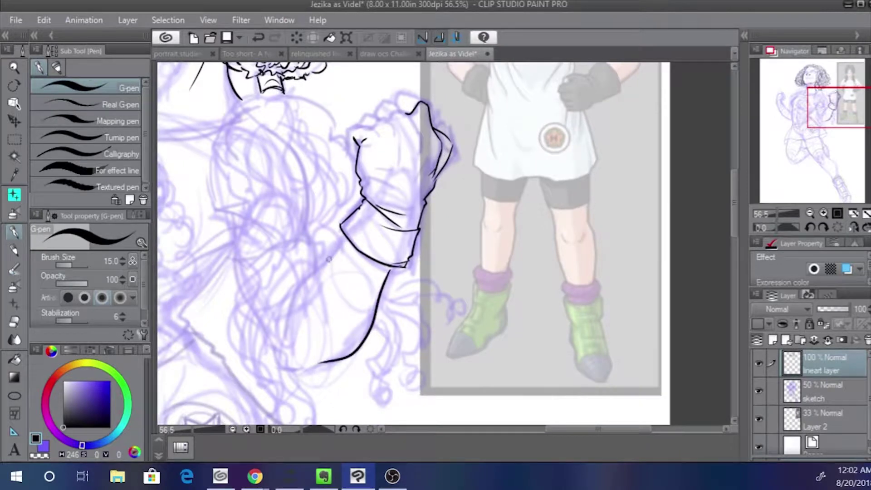
left_click_drag(341, 238, 313, 270)
key("ctrl+z")
key("ctrl+z")
left_click_drag(343, 239, 322, 267)
Ink the shirt's neckline as two curved lines around the base of the neck
left_click_drag(219, 181, 335, 265)
key("ctrl+z")
left_click_drag(351, 182, 227, 200)
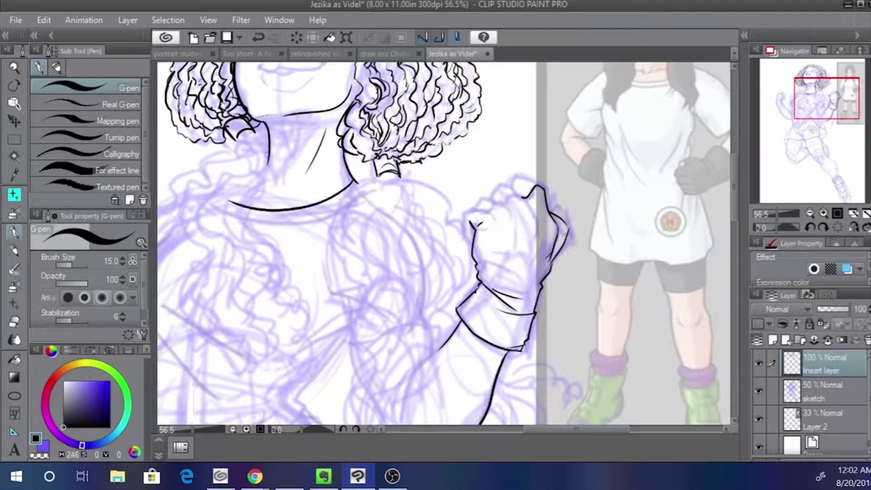
key("ctrl+z")
mouse_move(338, 183)
left_mouse_down()
mouse_move(286, 187)
mouse_move(280, 200)
left_mouse_up()
key("ctrl+z")
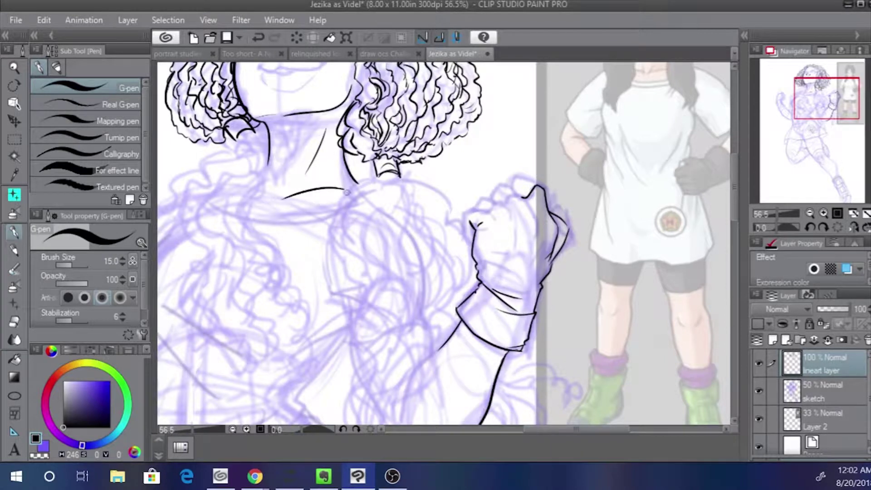
left_click_drag(348, 193, 263, 203)
key("ctrl+z")
key("ctrl+z")
left_click_drag(341, 188, 265, 201)
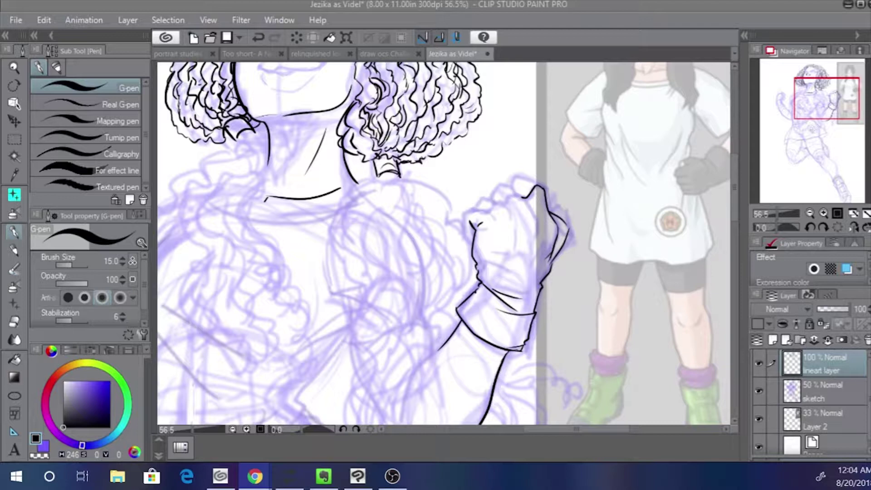
mouse_move(355, 185)
left_mouse_down()
mouse_move(250, 206)
mouse_move(357, 184)
left_mouse_up()
left_click(258, 37)
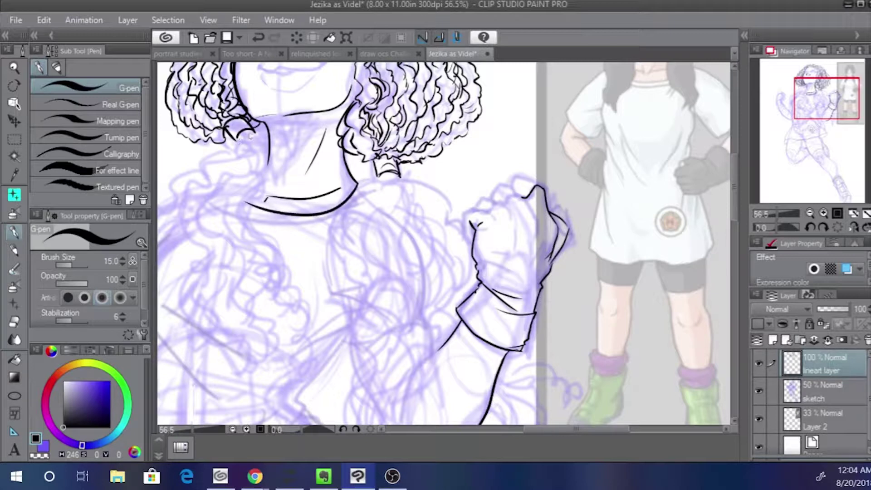
Ink the first wavy hair strand falling from the hair tie past the neck to the neckline
mouse_move(252, 133)
left_mouse_down()
mouse_move(265, 158)
mouse_move(249, 137)
mouse_move(262, 128)
mouse_move(280, 156)
mouse_move(271, 178)
left_mouse_up()
left_click(258, 37)
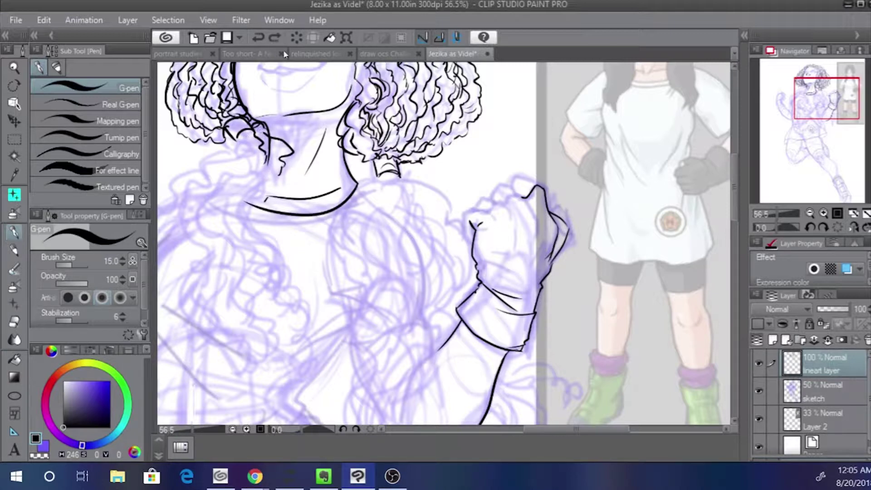
mouse_move(267, 144)
left_mouse_down()
mouse_move(279, 181)
mouse_move(238, 188)
mouse_move(255, 186)
mouse_move(256, 216)
left_mouse_up()
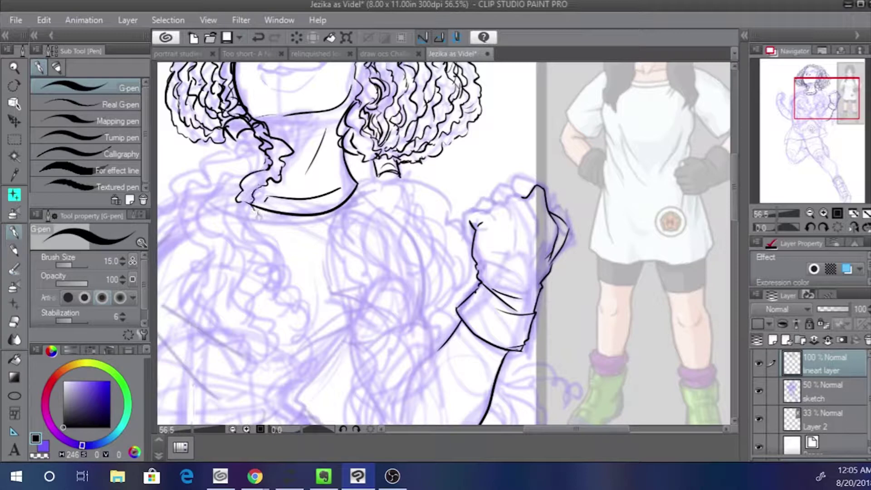
mouse_move(247, 131)
left_mouse_down()
mouse_move(201, 154)
mouse_move(242, 137)
mouse_move(189, 172)
left_mouse_up()
key("ctrl+z")
Redraw the face contour along the cheek and jaw beside the curly hair
left_click_drag(484, 134, 496, 108)
left_click_drag(777, 214, 773, 218)
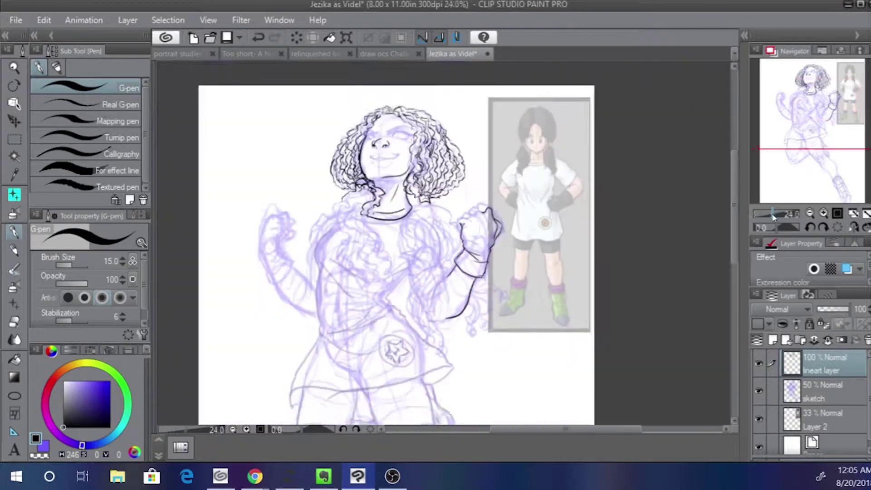
left_click(775, 215)
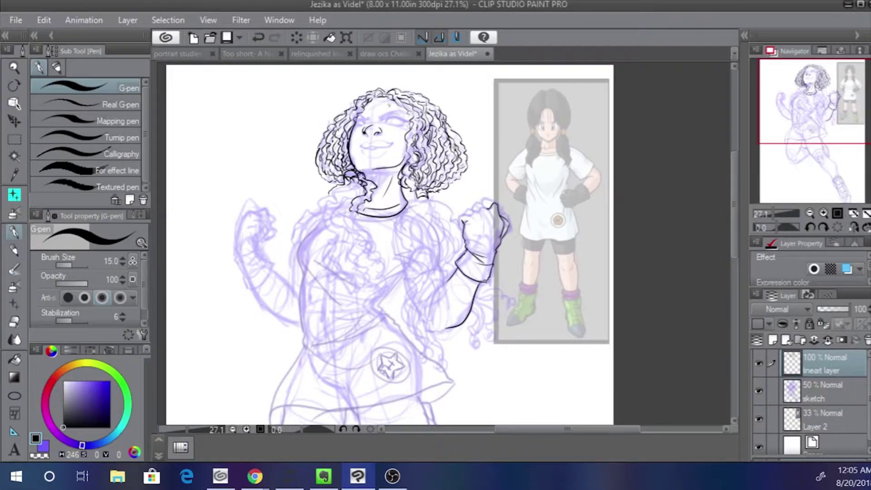
left_click_drag(349, 139, 357, 167)
key("ctrl+z")
key("ctrl+z")
left_click_drag(350, 134, 362, 171)
left_click(275, 38)
key("ctrl+z")
key("ctrl+z")
left_click_drag(351, 133, 362, 169)
key("ctrl+z")
key("ctrl+y")
left_click_drag(388, 168, 407, 156)
Ink wavy hair strands falling from the neckline onto the upper chest and shoulder
mouse_move(361, 184)
left_mouse_down()
mouse_move(346, 198)
mouse_move(350, 225)
mouse_move(360, 215)
mouse_move(375, 243)
left_mouse_up()
left_click_drag(370, 235, 379, 248)
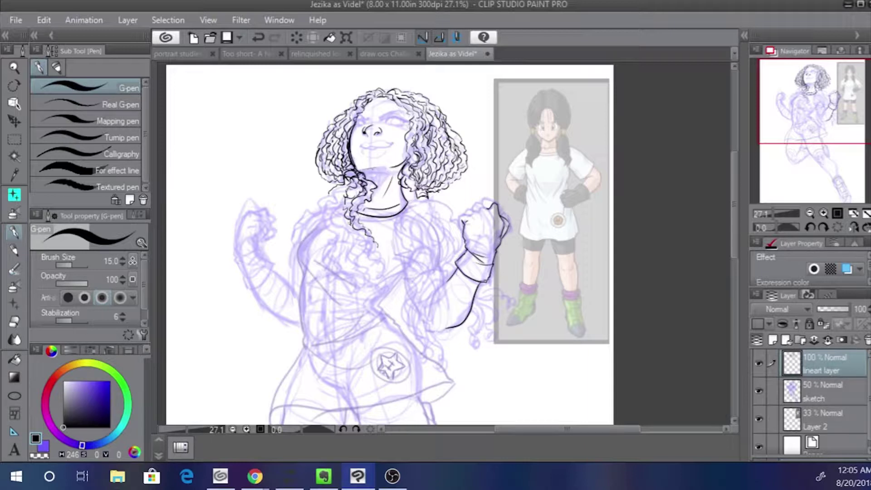
mouse_move(343, 195)
left_mouse_down()
mouse_move(348, 205)
mouse_move(333, 199)
mouse_move(328, 218)
left_mouse_up()
Ink the curved shoulder line from the loose hair down towards the armpit
mouse_move(338, 212)
left_mouse_down()
mouse_move(342, 225)
mouse_move(299, 270)
left_mouse_up()
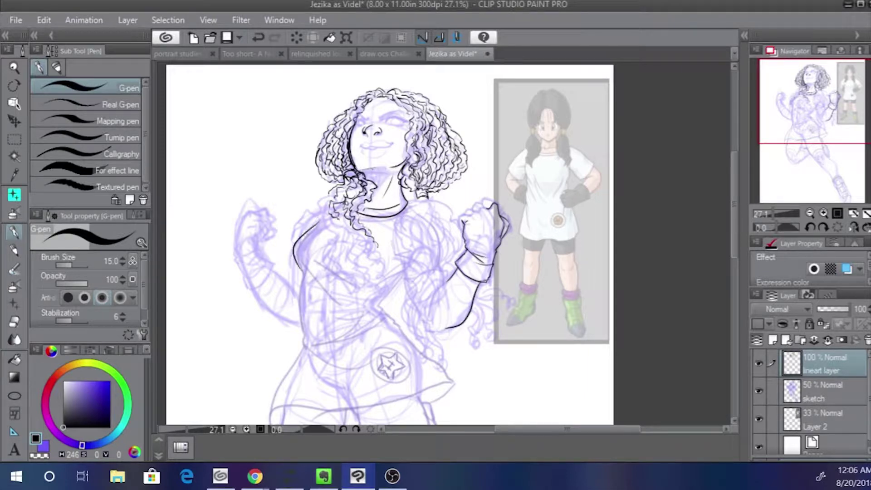
key("ctrl+z")
left_click_drag(319, 220, 299, 281)
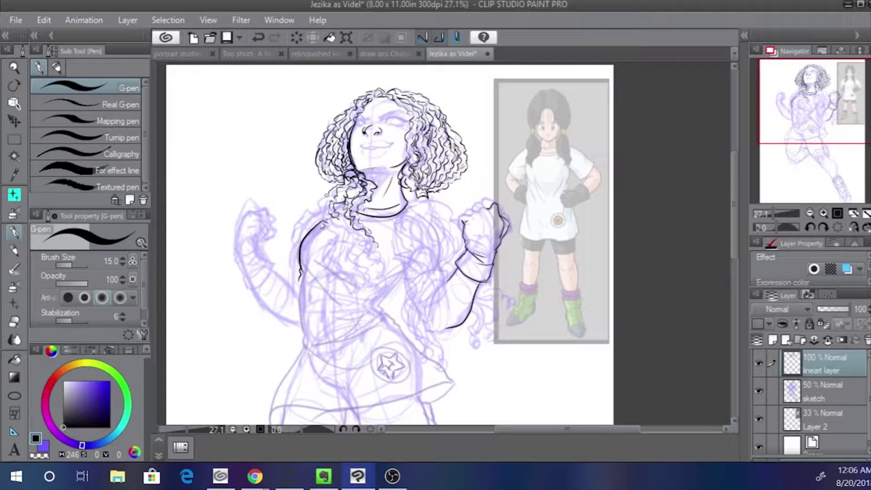
key("ctrl+z")
left_click_drag(321, 222, 331, 202)
key("ctrl+z")
Ink a longer ponytail lock down the chest, ending in a small curled tip
left_click_drag(336, 239, 325, 270)
mouse_move(345, 218)
left_mouse_down()
mouse_move(334, 239)
mouse_move(340, 252)
mouse_move(328, 257)
mouse_move(348, 293)
left_mouse_up()
mouse_move(343, 244)
left_mouse_down()
mouse_move(338, 260)
mouse_move(356, 278)
left_mouse_up()
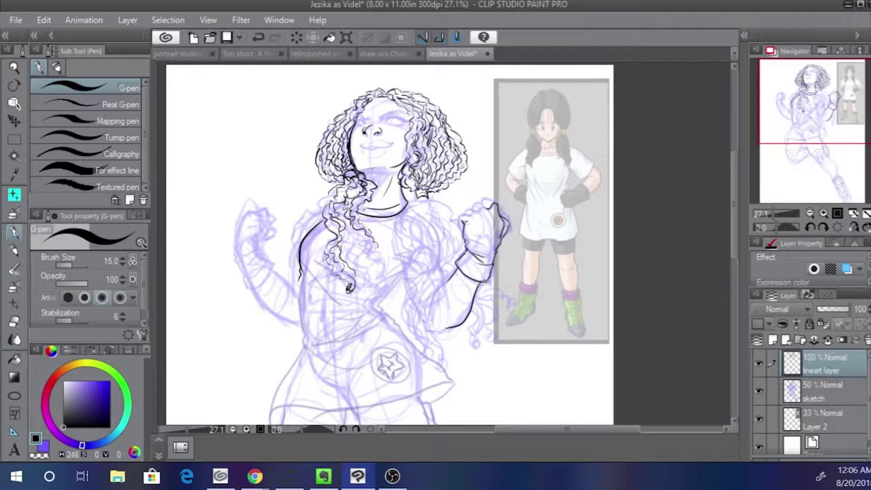
Ink the outer contour running from the loose hair over the shoulder and down the upper arm
mouse_move(336, 193)
left_mouse_down()
mouse_move(304, 217)
mouse_move(302, 233)
mouse_move(300, 220)
mouse_move(294, 278)
left_mouse_up()
key("ctrl+z")
key("ctrl+z")
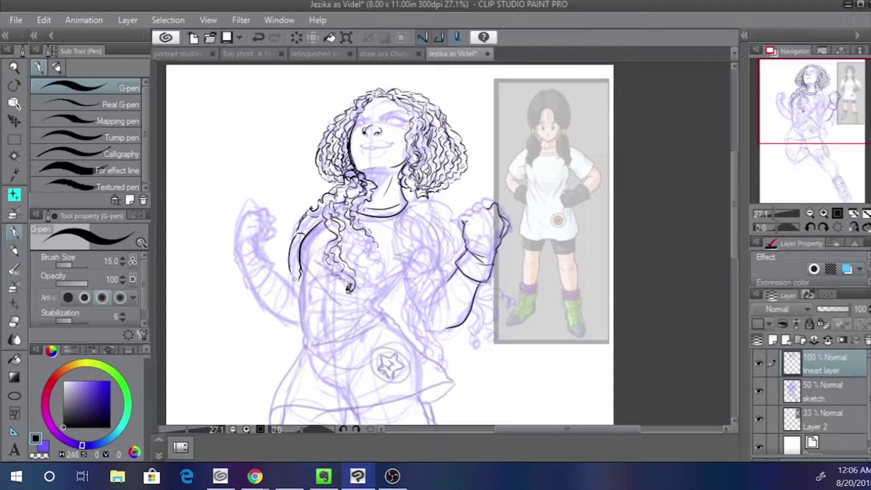
key("ctrl+z")
mouse_move(298, 230)
left_mouse_down()
mouse_move(293, 249)
mouse_move(296, 231)
mouse_move(293, 285)
left_mouse_up()
key("ctrl+z")
key("ctrl+z")
key("ctrl+z")
key("ctrl+z")
Ink the upper and lower contours of the unfinished arm from the elbow towards its sketched glove
left_click_drag(273, 271, 298, 290)
key("ctrl+z")
key("ctrl+z")
key("ctrl+z")
mouse_move(271, 265)
left_mouse_down()
mouse_move(294, 284)
mouse_move(263, 310)
mouse_move(292, 326)
left_mouse_up()
key("ctrl+z")
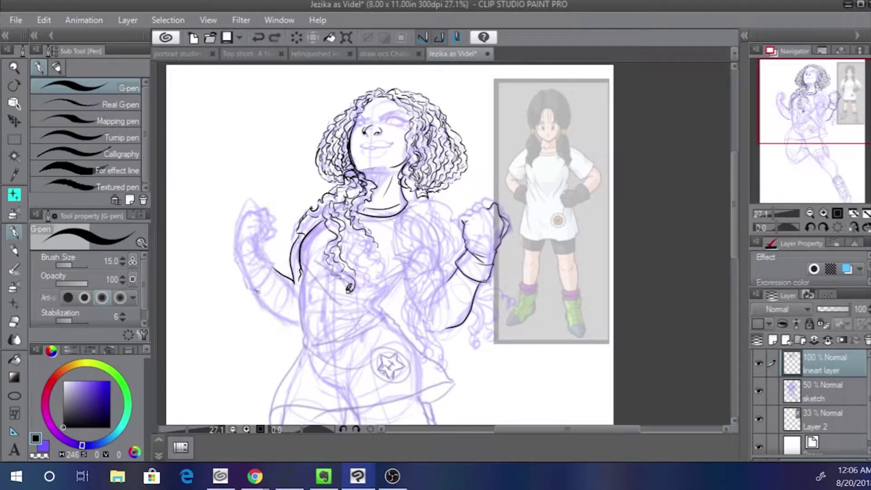
left_click_drag(255, 290, 299, 321)
key("ctrl+z")
Ink the side of the torso down to the waist and the shirt folds across the waist
mouse_move(299, 274)
left_mouse_down()
mouse_move(303, 350)
mouse_move(343, 337)
left_mouse_up()
mouse_move(403, 276)
left_mouse_down()
mouse_move(379, 303)
mouse_move(381, 314)
mouse_move(339, 325)
left_mouse_up()
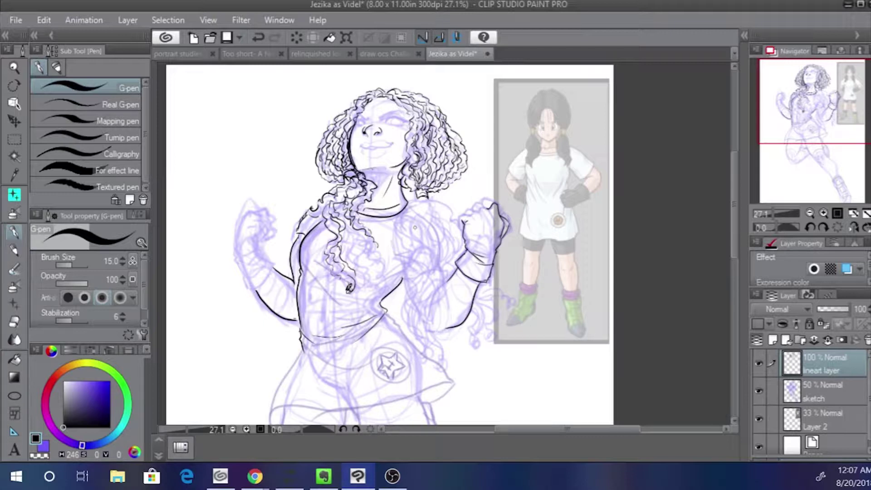
Ink the shirt's flared side edge from the waist to the hem corner beside the star emblem
key("alt+Tab")
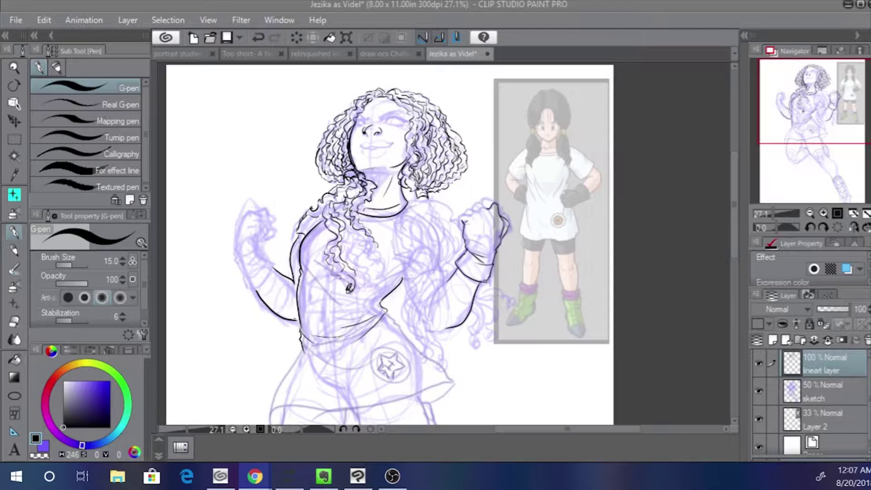
left_click(385, 311)
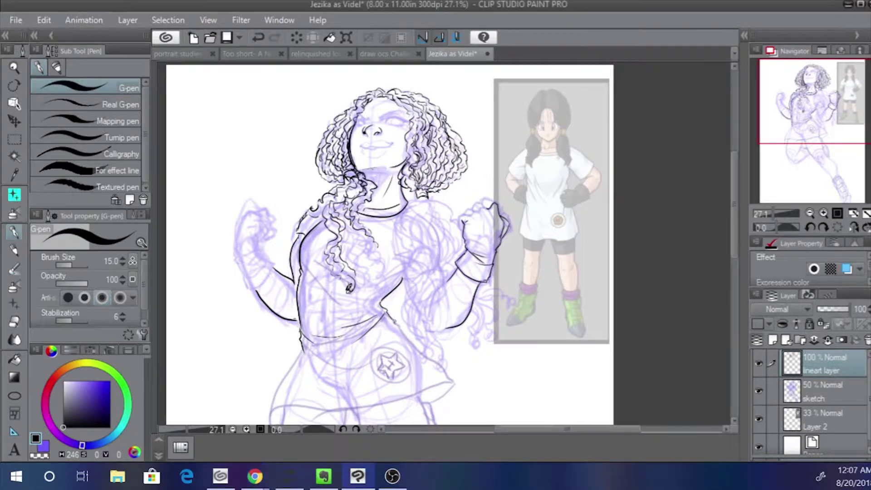
mouse_move(380, 303)
left_mouse_down()
mouse_move(274, 238)
mouse_move(349, 318)
left_mouse_up()
key("ctrl+z")
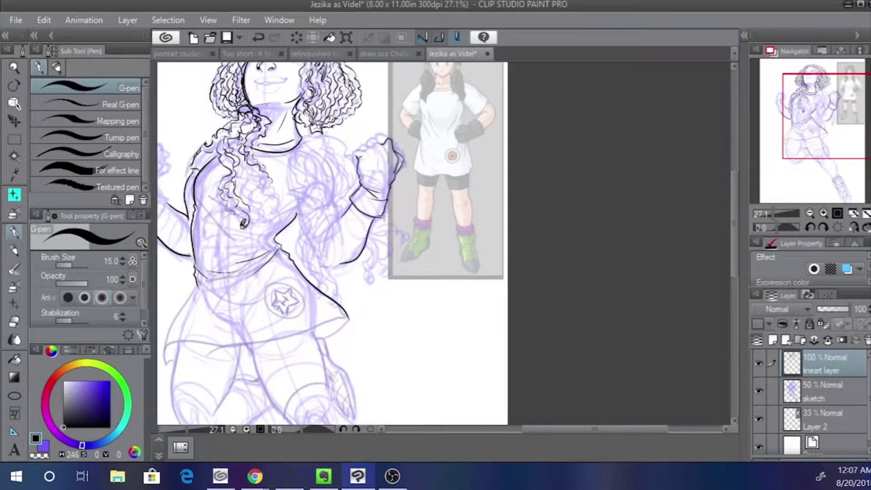
Ink the shirt's opposite flared side and the long curved hem across the thighs
left_click_drag(272, 260, 335, 212)
mouse_move(259, 238)
left_mouse_down()
mouse_move(223, 313)
mouse_move(240, 311)
mouse_move(240, 295)
mouse_move(373, 284)
left_mouse_up()
key("ctrl+z")
key("ctrl+z")
key("ctrl+z")
key("ctrl+z")
key("ctrl+z")
key("ctrl+z")
left_click_drag(241, 297, 408, 275)
key("ctrl+z")
key("ctrl+z")
key("ctrl+z")
key("ctrl+z")
key("ctrl+z")
Ink the turned-up fabric folds at both corners of the shirt's hem
left_click(779, 214)
left_click_drag(357, 194, 496, 117)
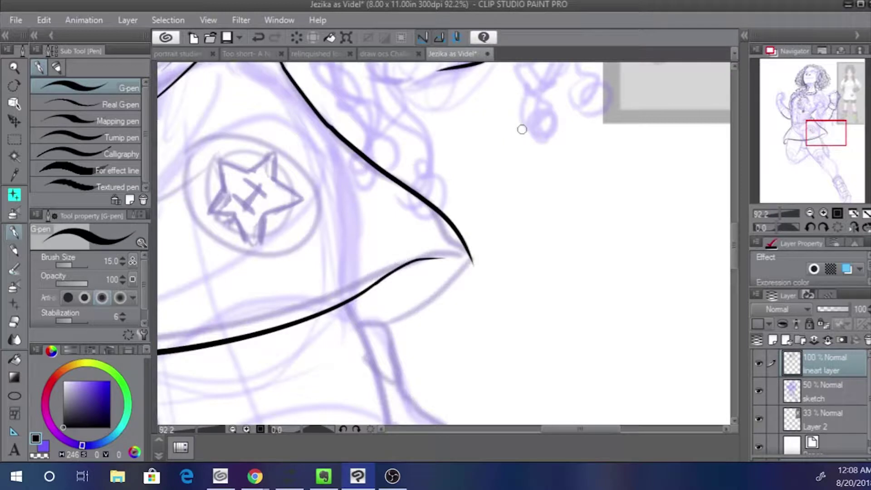
mouse_move(446, 257)
left_mouse_down()
mouse_move(452, 272)
mouse_move(380, 328)
left_mouse_up()
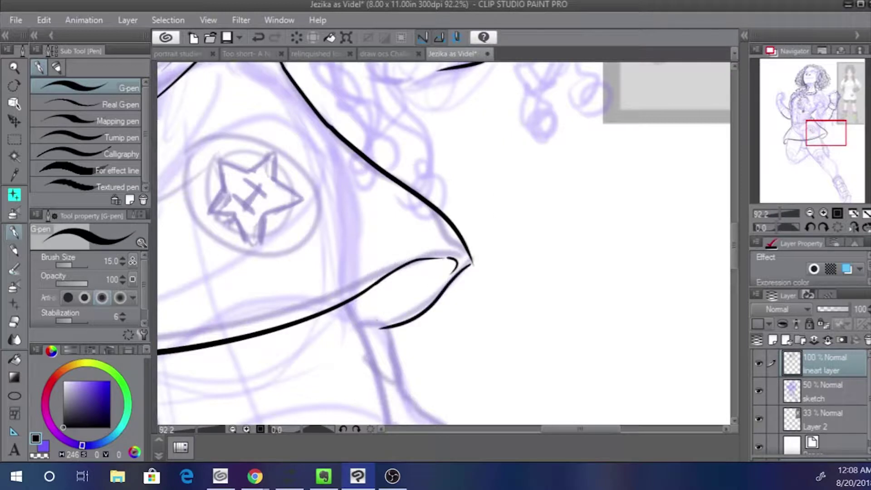
left_click_drag(254, 278, 658, 120)
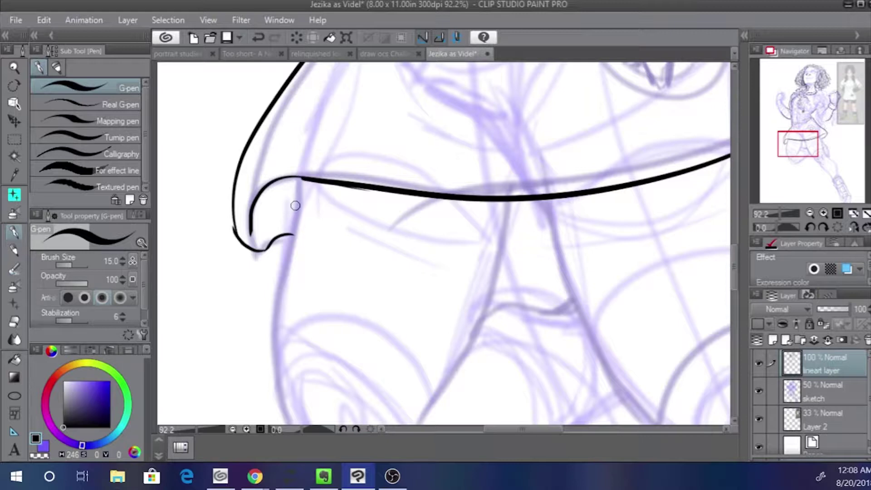
left_click_drag(250, 225, 257, 239)
Ink the extended leg's thigh contours below the hem and the outer shin line down to the boot
left_click(776, 214)
left_click_drag(776, 215, 773, 216)
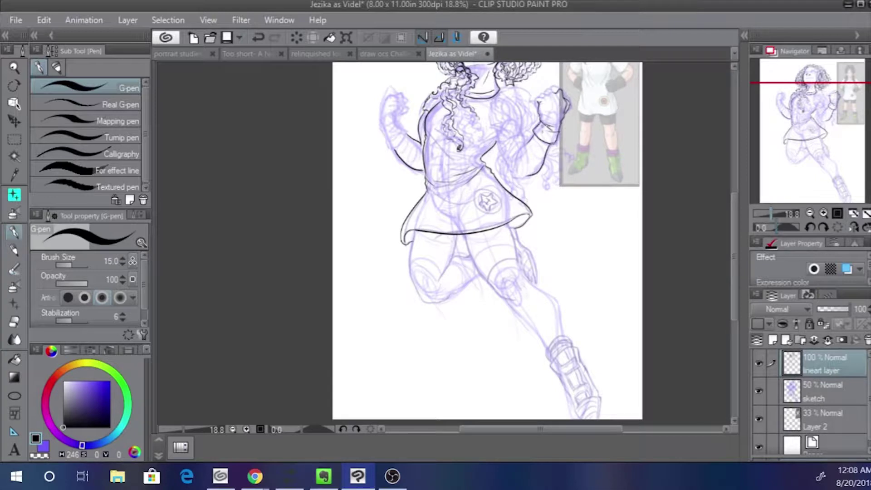
left_click_drag(462, 233, 490, 282)
key("ctrl+z")
mouse_move(462, 232)
left_mouse_down()
mouse_move(501, 294)
mouse_move(468, 255)
mouse_move(507, 296)
left_mouse_up()
key("ctrl+z")
mouse_move(516, 236)
left_mouse_down()
mouse_move(510, 298)
mouse_move(523, 304)
mouse_move(444, 278)
mouse_move(458, 277)
left_mouse_up()
key("ctrl+z")
key("ctrl+z")
left_click_drag(459, 261, 507, 315)
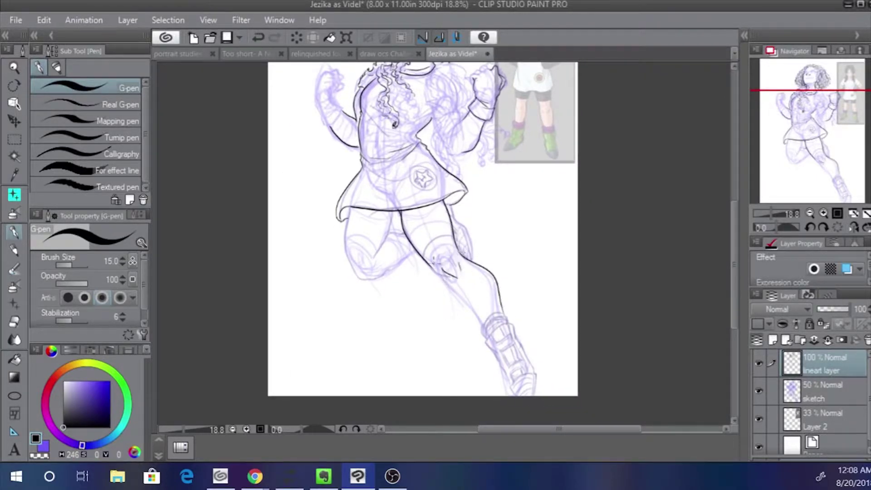
Rework the line at the extended leg's knee and restore the undone shin strokes
mouse_move(430, 267)
left_mouse_down()
mouse_move(456, 286)
mouse_move(446, 242)
mouse_move(435, 275)
mouse_move(432, 259)
mouse_move(447, 278)
left_mouse_up()
key("ctrl+z")
key("ctrl+z")
key("ctrl+z")
key("ctrl+z")
key("ctrl+z")
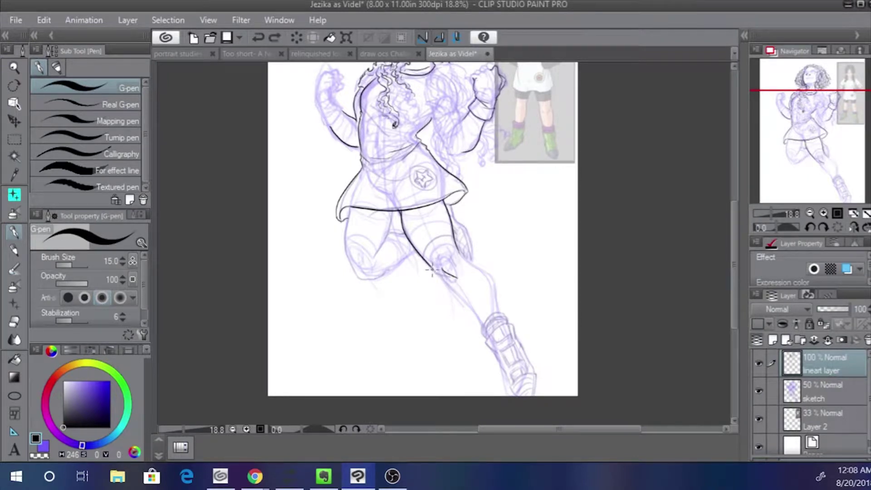
left_click(272, 40)
left_click(271, 40)
left_click(271, 40)
left_click_drag(445, 203, 452, 226)
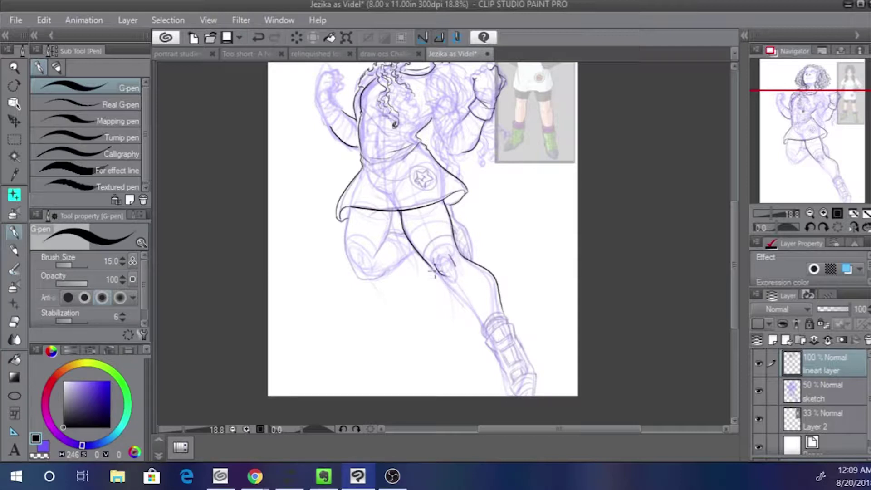
Ink the extended leg's inner shin line down to the boot and the bent leg's thigh and rounded knee contours
left_click_drag(431, 266, 480, 319)
left_click_drag(452, 283, 484, 330)
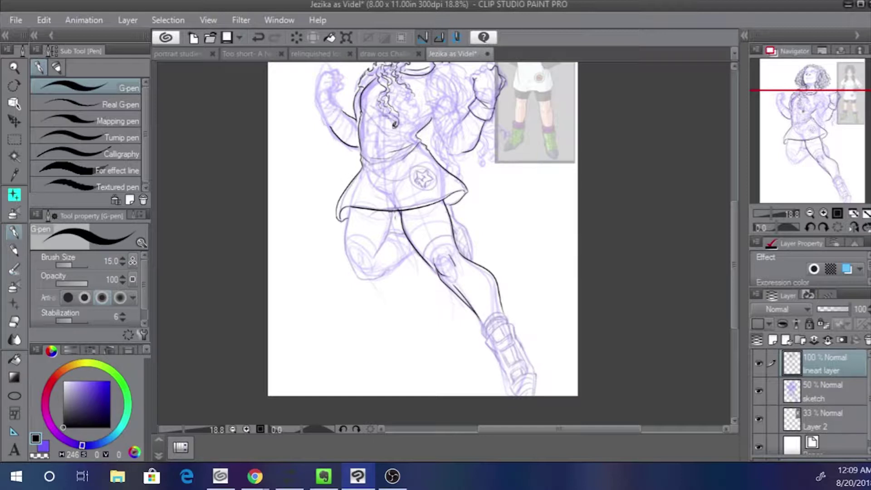
left_click_drag(393, 211, 366, 263)
key("ctrl+z")
left_click_drag(393, 210, 372, 257)
mouse_move(344, 208)
left_mouse_down()
mouse_move(341, 230)
mouse_move(347, 268)
mouse_move(365, 285)
mouse_move(385, 275)
left_mouse_up()
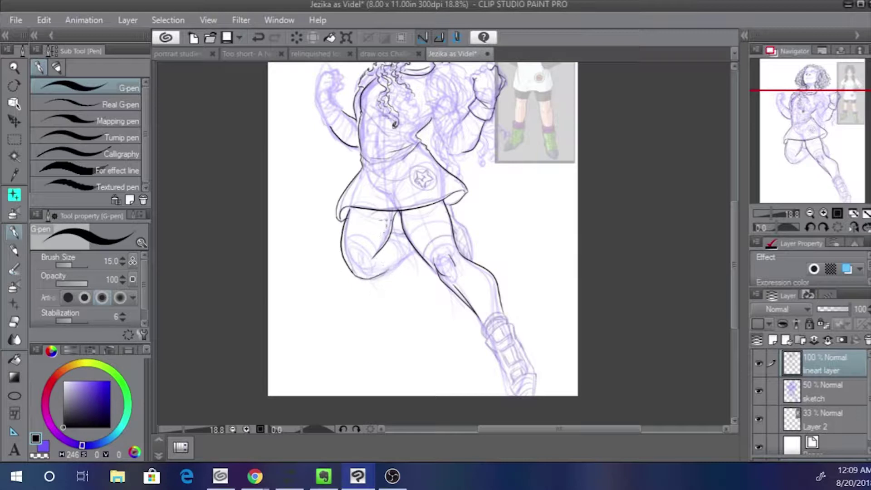
Try to ink the bent leg's underside from the knee toward the extended thigh
left_click(852, 227)
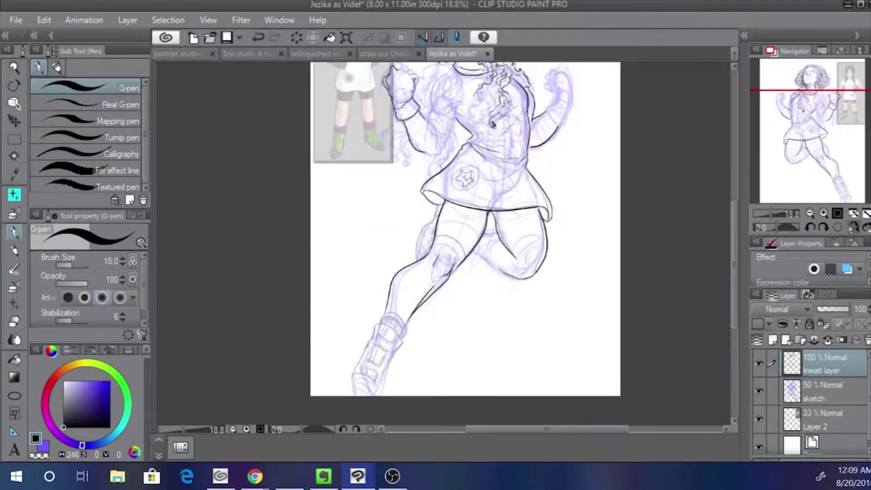
mouse_move(785, 159)
left_mouse_down()
mouse_move(786, 129)
mouse_move(774, 166)
left_mouse_up()
left_click(815, 228)
left_click(814, 228)
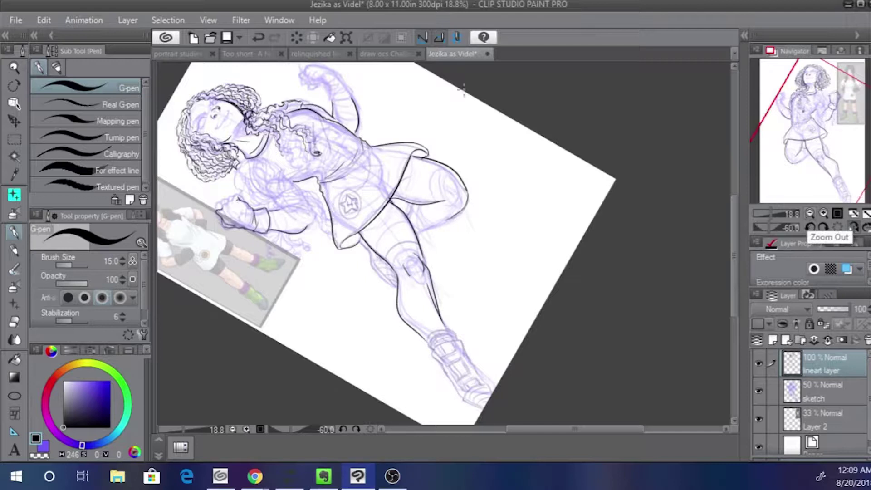
left_click_drag(459, 213, 420, 232)
key("ctrl+z")
key("ctrl+z")
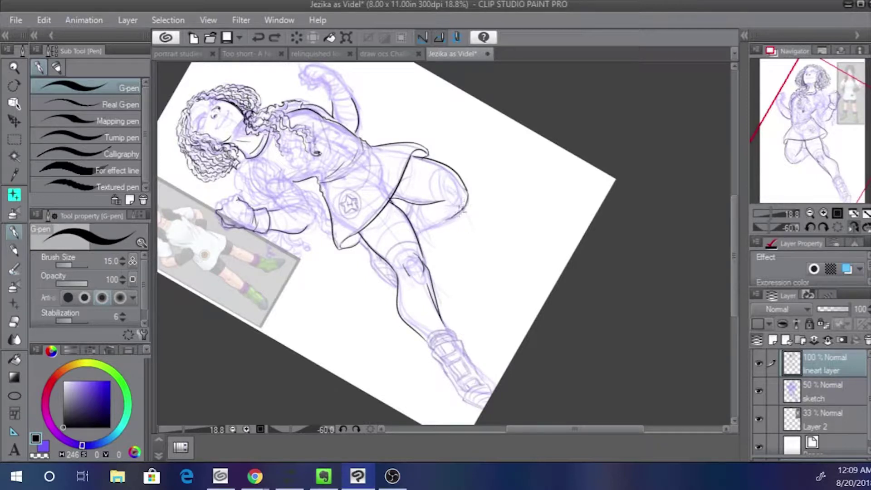
mouse_move(464, 208)
left_mouse_down()
mouse_move(421, 233)
mouse_move(407, 214)
left_mouse_up()
key("ctrl+z")
key("ctrl+z")
key("ctrl+z")
key("ctrl+z")
Ink the bent leg's lower calf edge from the knee to the extended thigh, with the short crease behind the knee
left_click_drag(462, 209, 415, 232)
mouse_move(413, 203)
left_mouse_down()
mouse_move(406, 213)
mouse_move(445, 201)
mouse_move(405, 215)
left_mouse_up()
key("ctrl+z")
key("ctrl+z")
key("ctrl+z")
key("ctrl+z")
key("ctrl+z")
key("ctrl+z")
key("ctrl+z")
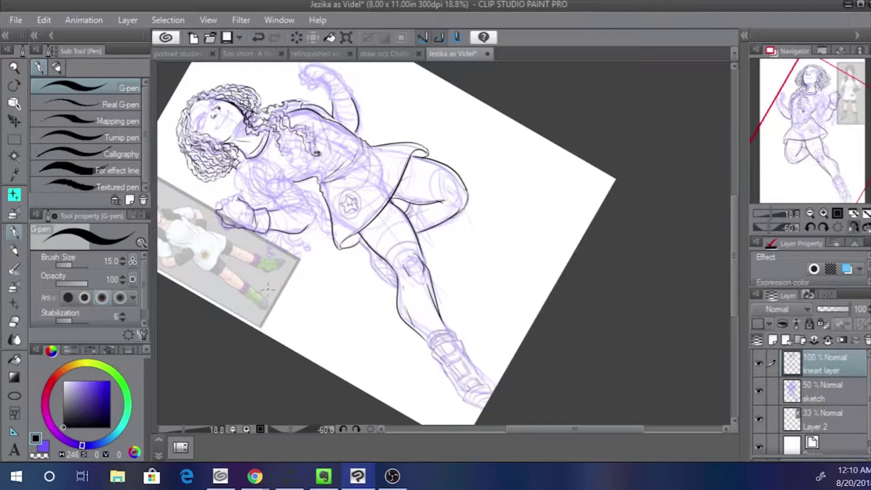
mouse_move(373, 151)
left_mouse_down()
mouse_move(357, 223)
mouse_move(353, 193)
mouse_move(364, 206)
mouse_move(357, 182)
left_mouse_up()
key("ctrl+z")
key("ctrl+z")
left_click(853, 227)
left_click_drag(464, 188, 352, 303)
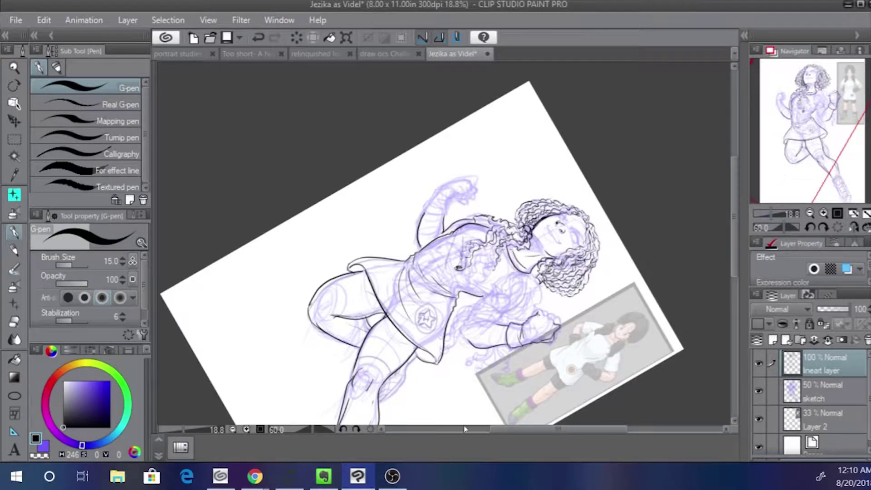
left_click(255, 476)
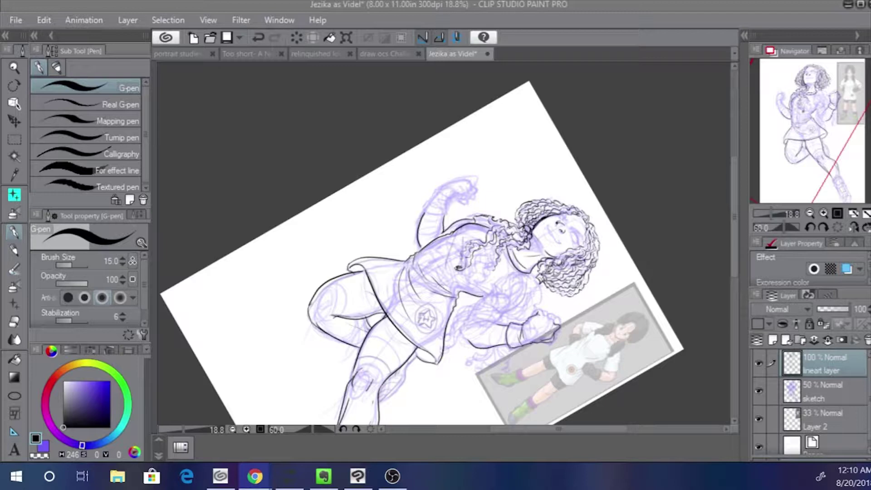
Ink more wavy strands in the pigtail over the chest, ending in coiled tips beside the finished curl
left_click(837, 227)
left_click(777, 213)
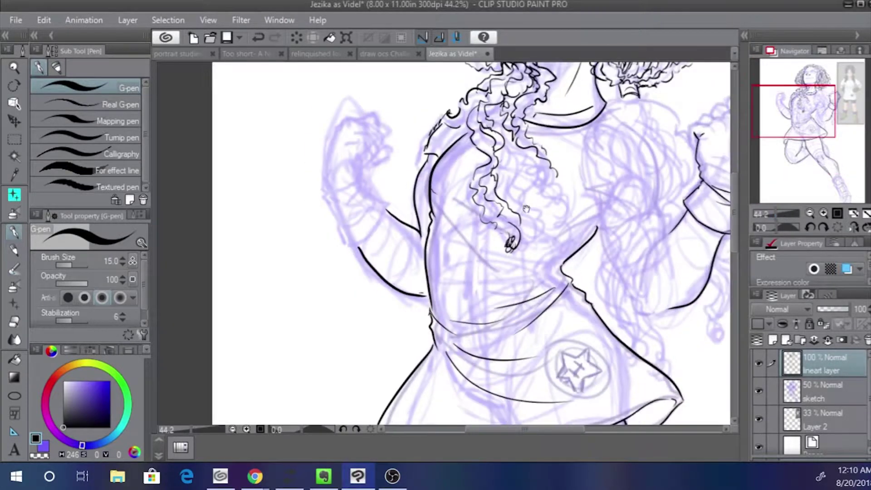
left_click_drag(528, 179, 341, 182)
left_click_drag(311, 121, 310, 137)
left_click_drag(299, 105, 306, 130)
left_click_drag(312, 139, 328, 197)
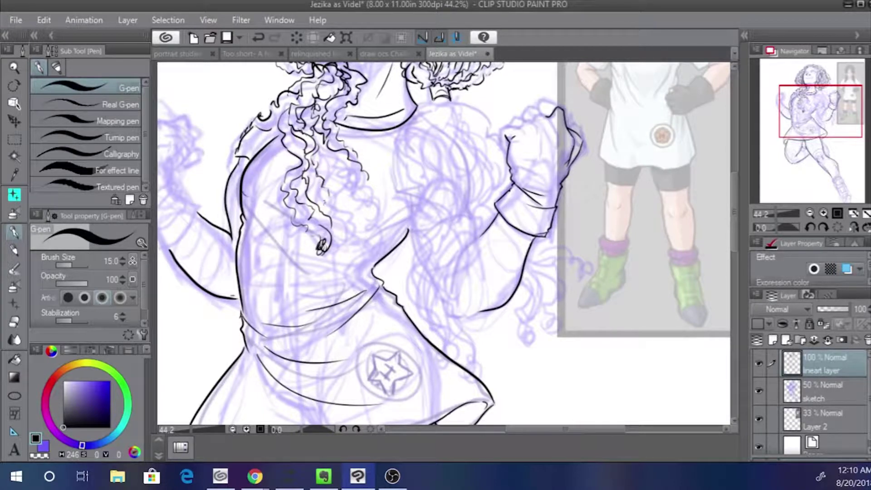
left_click_drag(307, 170, 350, 222)
mouse_move(307, 177)
left_mouse_down()
mouse_move(324, 212)
mouse_move(344, 221)
left_mouse_up()
left_click_drag(350, 220, 348, 230)
left_click_drag(349, 230, 347, 250)
left_click_drag(303, 181, 309, 205)
Ink the outer curls of the chest pigtail, fanning them across the shirt toward the opposite shoulder
left_click_drag(311, 115, 340, 159)
left_click_drag(341, 154, 371, 191)
mouse_move(313, 148)
left_mouse_down()
mouse_move(381, 205)
mouse_move(374, 227)
left_mouse_up()
left_click_drag(358, 187, 364, 199)
mouse_move(353, 170)
left_mouse_down()
mouse_move(381, 206)
mouse_move(366, 180)
left_mouse_up()
mouse_move(338, 132)
left_mouse_down()
mouse_move(363, 166)
mouse_move(391, 177)
mouse_move(385, 186)
mouse_move(398, 184)
mouse_move(393, 189)
left_mouse_up()
left_click_drag(325, 165, 331, 188)
mouse_move(316, 150)
left_mouse_down()
mouse_move(332, 169)
mouse_move(322, 183)
left_mouse_up()
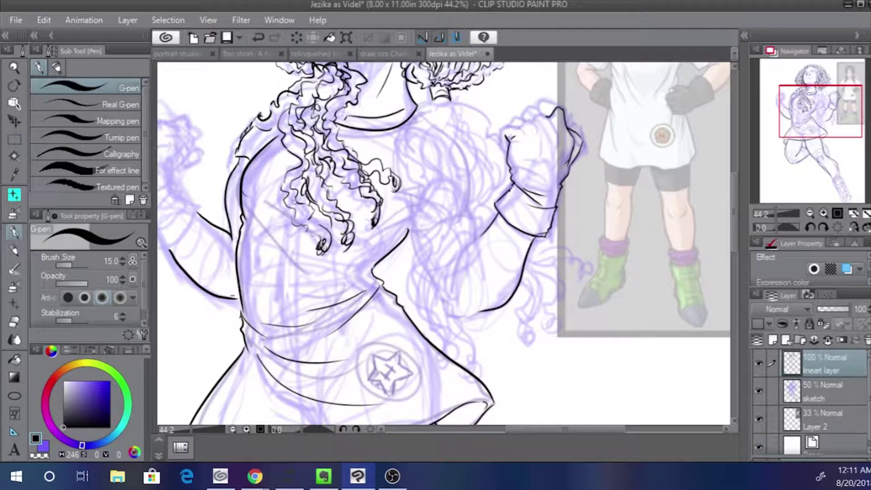
Add inner strands to the chest pigtail and small curls where it crosses the shoulder
left_click_drag(309, 224, 331, 234)
left_click_drag(313, 169, 344, 246)
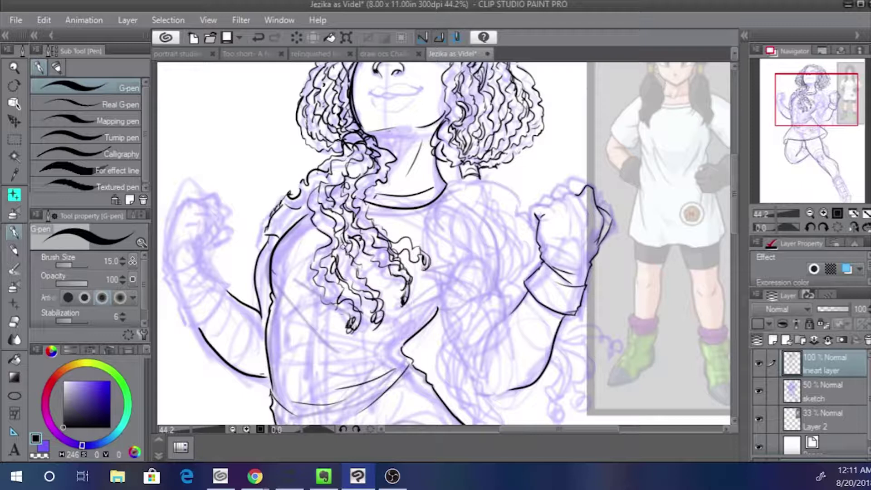
mouse_move(303, 201)
left_mouse_down()
mouse_move(333, 157)
mouse_move(311, 167)
left_mouse_up()
left_click_drag(297, 220, 311, 198)
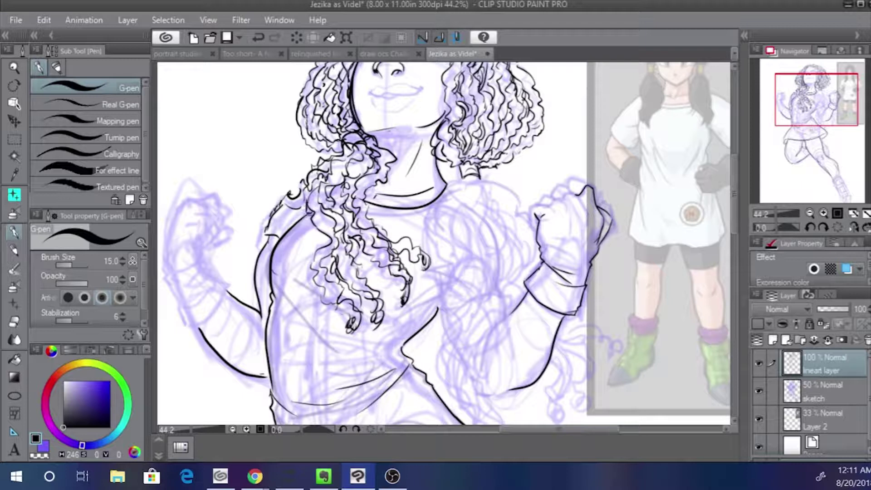
Ink the first wavy strands of the second pigtail, starting below its hair tie beside the collar
mouse_move(463, 182)
left_mouse_down()
mouse_move(452, 180)
mouse_move(435, 212)
left_mouse_up()
mouse_move(375, 210)
left_mouse_down()
mouse_move(431, 223)
mouse_move(435, 287)
left_mouse_up()
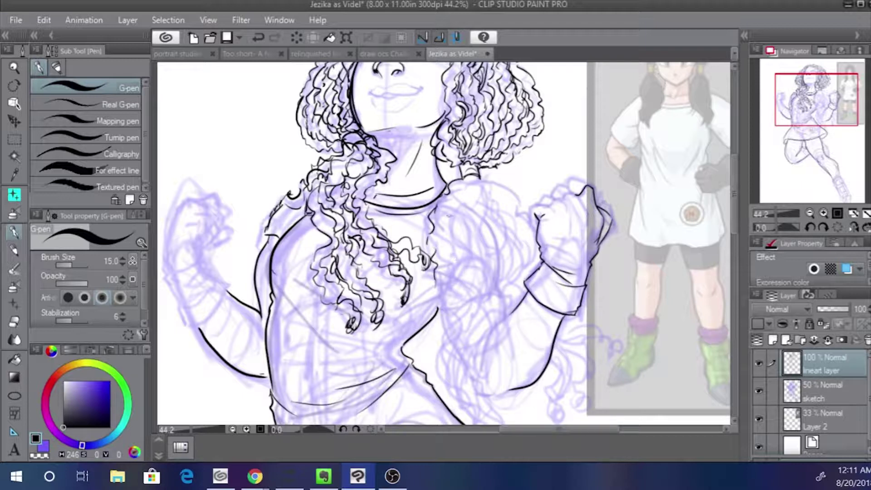
mouse_move(467, 184)
left_mouse_down()
mouse_move(477, 199)
mouse_move(464, 213)
mouse_move(461, 251)
left_mouse_up()
left_click_drag(464, 179, 453, 257)
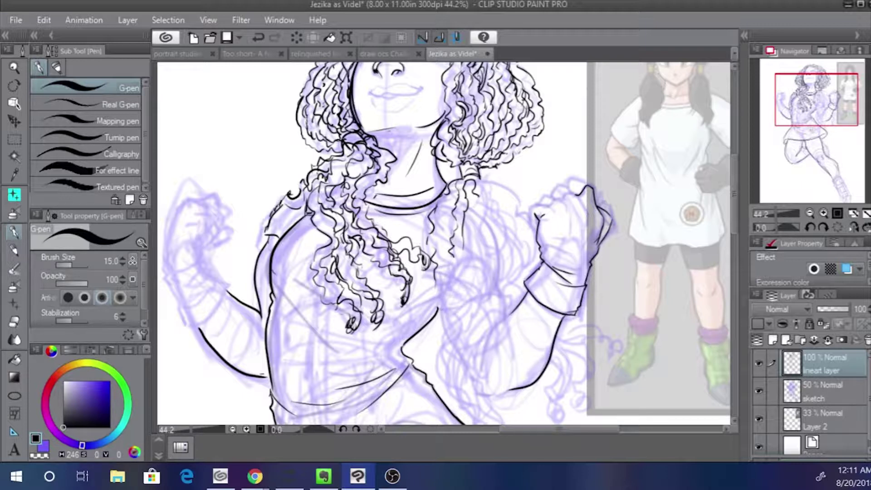
key("ctrl+z")
left_click_drag(447, 202, 440, 251)
key("ctrl+z")
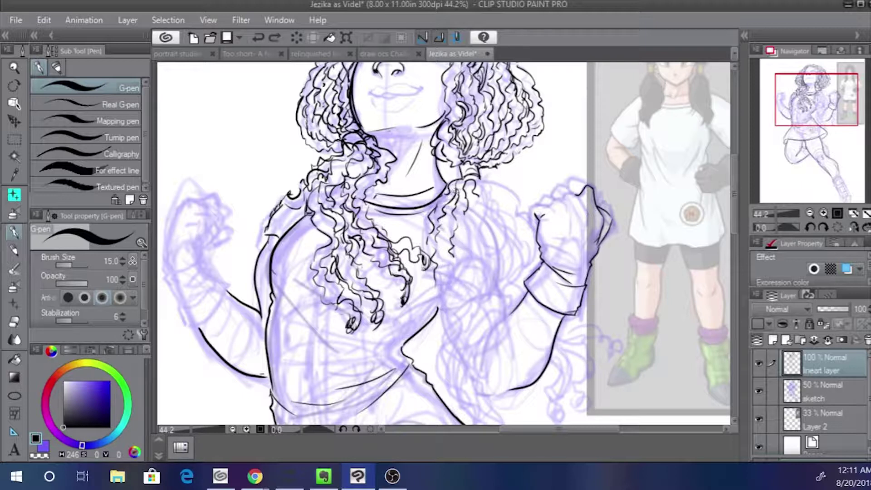
Extend the second pigtail's curls down over the side of the chest toward the waist
mouse_move(457, 191)
left_mouse_down()
mouse_move(437, 248)
mouse_move(440, 311)
left_mouse_up()
mouse_move(453, 258)
left_mouse_down()
mouse_move(452, 321)
mouse_move(438, 331)
left_mouse_up()
left_click_drag(468, 277, 445, 335)
left_click_drag(484, 291, 451, 343)
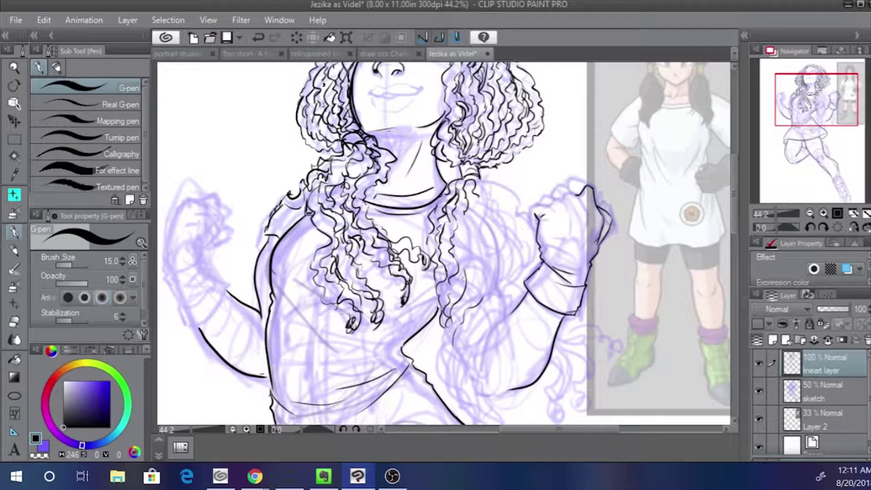
mouse_move(467, 278)
left_mouse_down()
mouse_move(455, 311)
mouse_move(467, 269)
mouse_move(464, 204)
mouse_move(518, 193)
mouse_move(525, 204)
mouse_move(550, 208)
mouse_move(531, 207)
mouse_move(538, 232)
mouse_move(543, 196)
mouse_move(544, 221)
mouse_move(498, 246)
mouse_move(496, 273)
left_mouse_up()
key("ctrl+z")
key("ctrl+z")
key("ctrl+z")
key("ctrl+z")
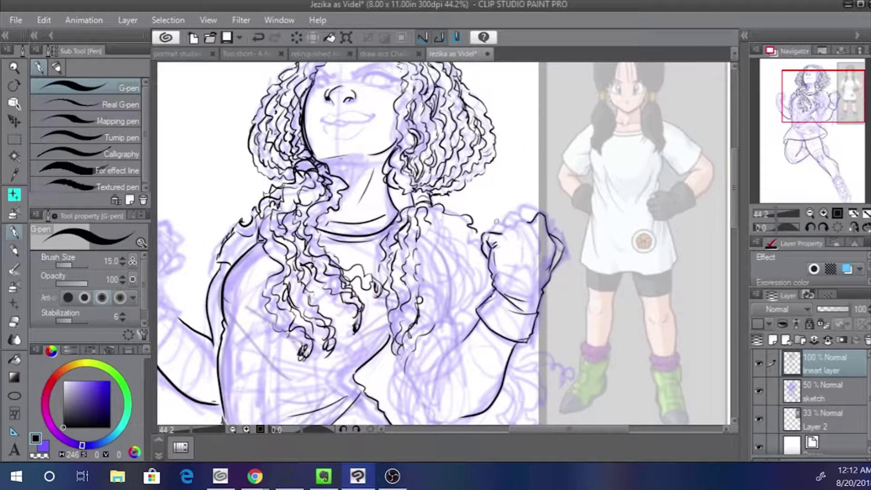
Ink the knuckles and finger lines of the raised fist nearest the reference image
left_click_drag(489, 227, 518, 230)
left_click_drag(502, 223, 535, 207)
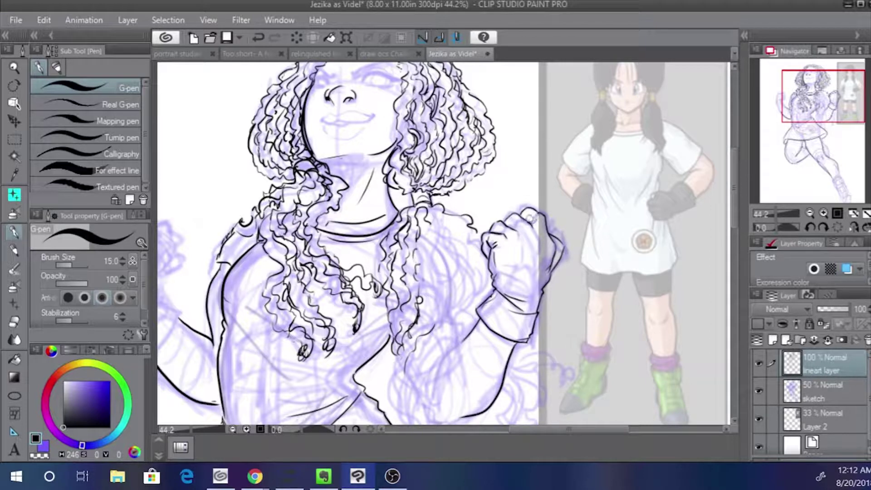
mouse_move(531, 209)
left_mouse_down()
mouse_move(542, 214)
mouse_move(535, 247)
mouse_move(544, 256)
mouse_move(547, 246)
mouse_move(512, 252)
mouse_move(556, 244)
mouse_move(555, 265)
left_mouse_up()
key("ctrl+z")
key("ctrl+z")
key("ctrl+z")
key("ctrl+z")
key("ctrl+z")
left_click_drag(555, 233, 564, 247)
Ink the curved shoulder line emerging beside the second pigtail, along with the strands next to it
left_click_drag(550, 274, 534, 178)
mouse_move(417, 131)
left_mouse_down()
mouse_move(434, 148)
mouse_move(439, 202)
left_mouse_up()
key("ctrl+z")
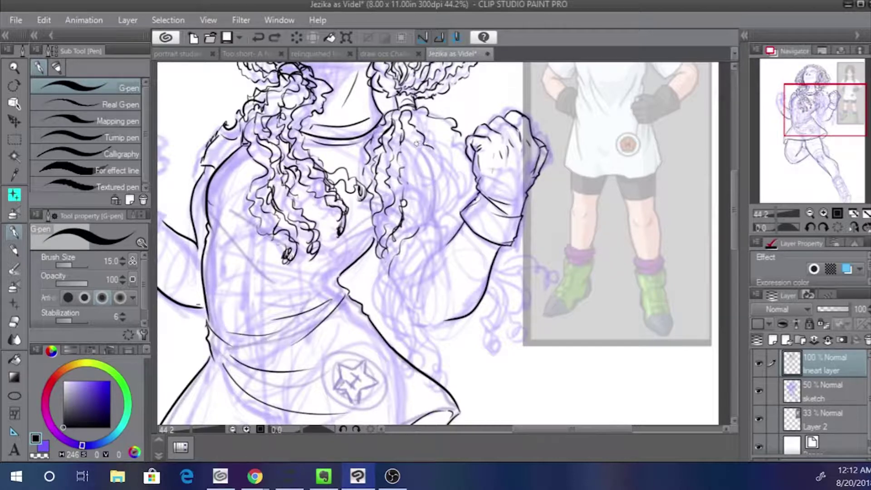
left_click_drag(403, 136, 438, 202)
left_click_drag(427, 142, 438, 198)
mouse_move(410, 116)
left_mouse_down()
mouse_move(411, 137)
mouse_move(426, 151)
mouse_move(418, 193)
left_mouse_up()
key("ctrl+z")
key("ctrl+z")
key("ctrl+z")
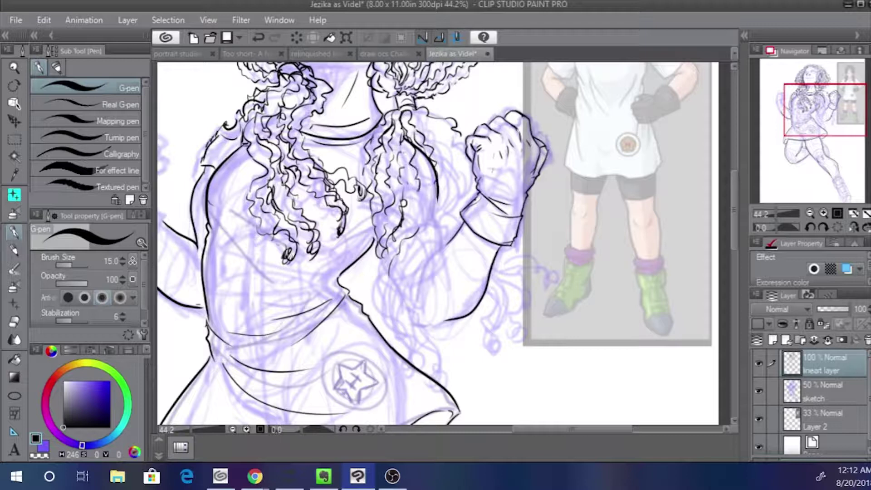
Fill the lower half of the second pigtail with wavy strands tapering to its tip
mouse_move(404, 146)
left_mouse_down()
mouse_move(411, 189)
mouse_move(394, 236)
mouse_move(426, 178)
mouse_move(423, 225)
mouse_move(379, 263)
left_mouse_up()
left_click_drag(384, 274, 381, 295)
left_click_drag(431, 186, 400, 282)
left_click_drag(420, 235, 394, 261)
left_click_drag(398, 256, 391, 290)
left_click_drag(414, 237, 402, 265)
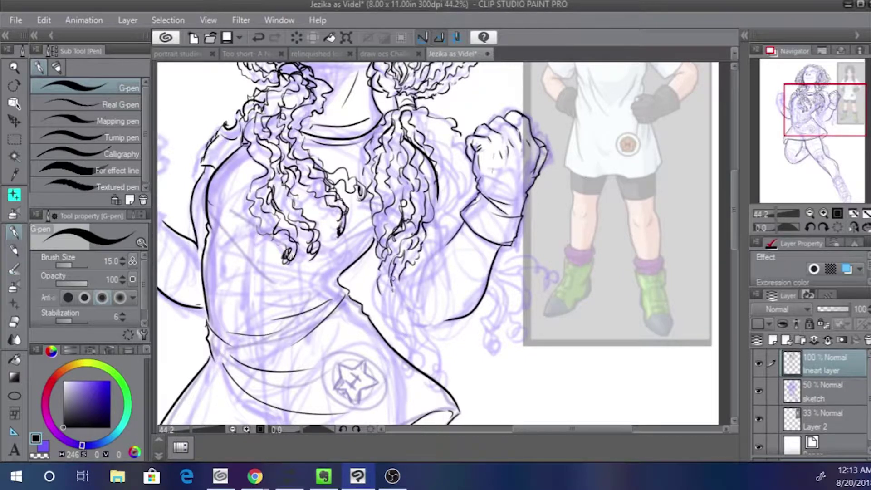
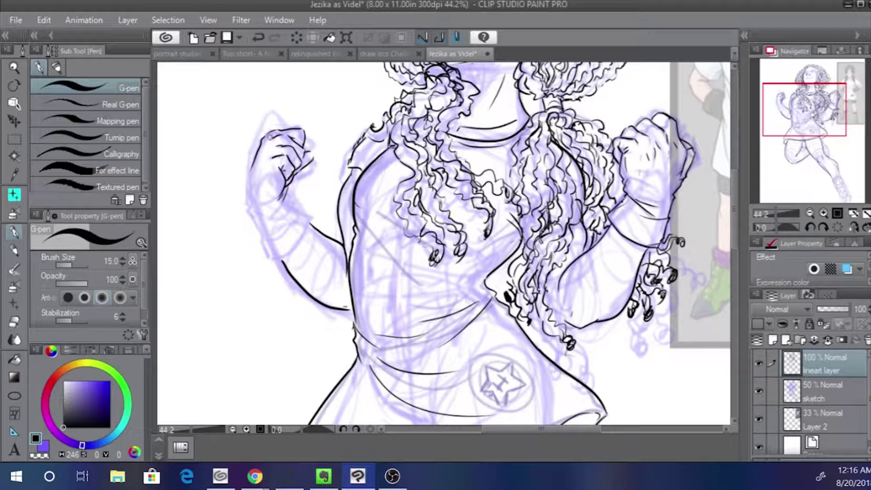
Ink the opposite arm's glove along its outer edge from the fist to the cuff, and the curved cuff line
left_click_drag(252, 168, 247, 197)
key("ctrl+z")
mouse_move(270, 155)
left_mouse_down()
mouse_move(259, 170)
mouse_move(260, 154)
mouse_move(247, 205)
mouse_move(272, 258)
left_mouse_up()
left_click_drag(273, 259, 309, 224)
key("ctrl+z")
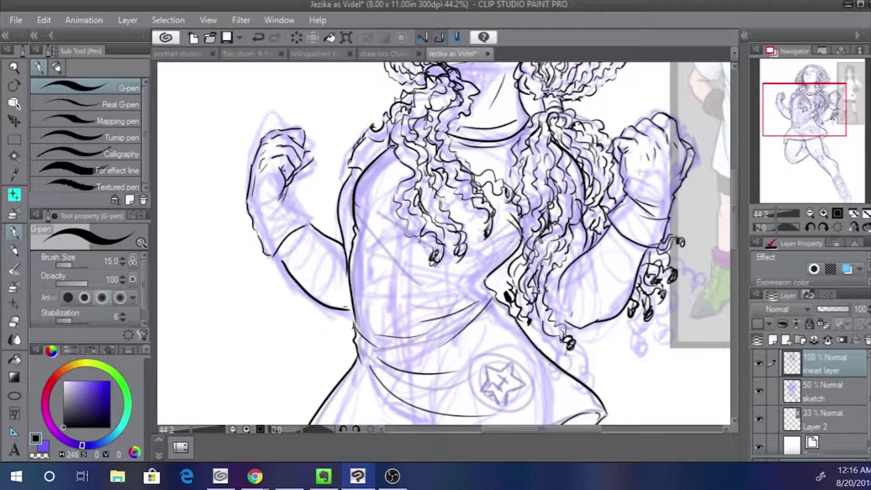
Rework the glove's cuff edge and ink its inner wrist contour and wrist creases
key("ctrl+z")
key("ctrl+z")
mouse_move(264, 254)
left_mouse_down()
mouse_move(285, 188)
mouse_move(267, 203)
mouse_move(286, 197)
mouse_move(308, 218)
mouse_move(260, 247)
mouse_move(280, 225)
left_mouse_up()
key("ctrl+z")
key("ctrl+z")
key("ctrl+z")
key("ctrl+z")
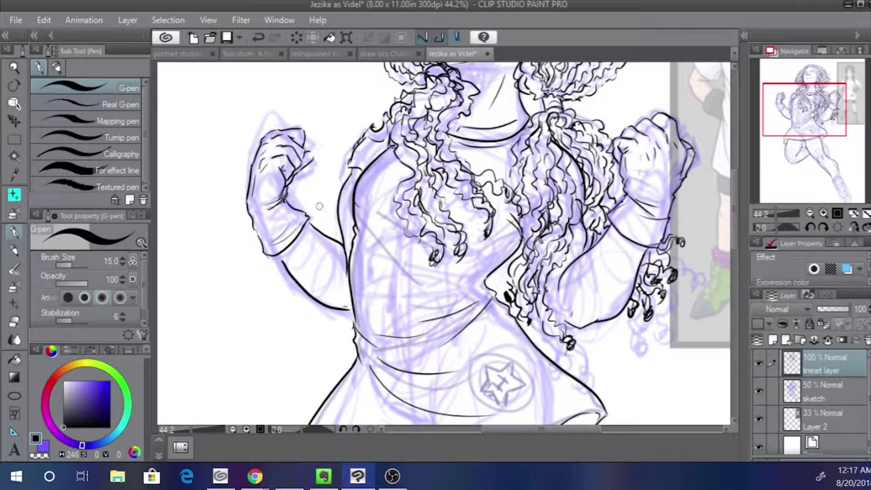
Erase the forearm's old underside contour below the glove and try a replacement stroke
mouse_move(277, 261)
left_mouse_down()
mouse_move(311, 298)
mouse_move(344, 307)
left_mouse_up()
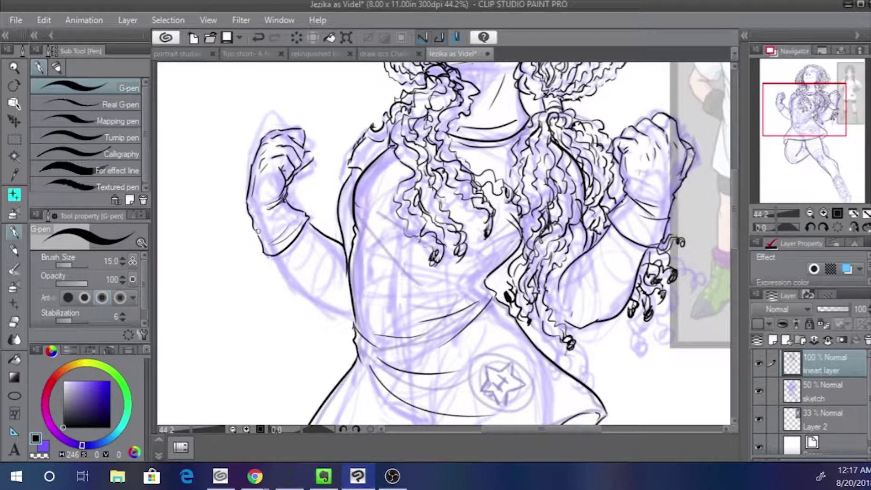
left_click_drag(276, 257, 337, 317)
key("ctrl+z")
key("ctrl+z")
key("ctrl+z")
Remove the forearm's old upper contour and try new strokes from the glove cuff to the torso
left_click_drag(305, 181, 322, 163)
left_click_drag(304, 229, 347, 267)
key("ctrl+z")
left_click_drag(305, 229, 347, 273)
key("ctrl+z")
key("ctrl+z")
key("ctrl+z")
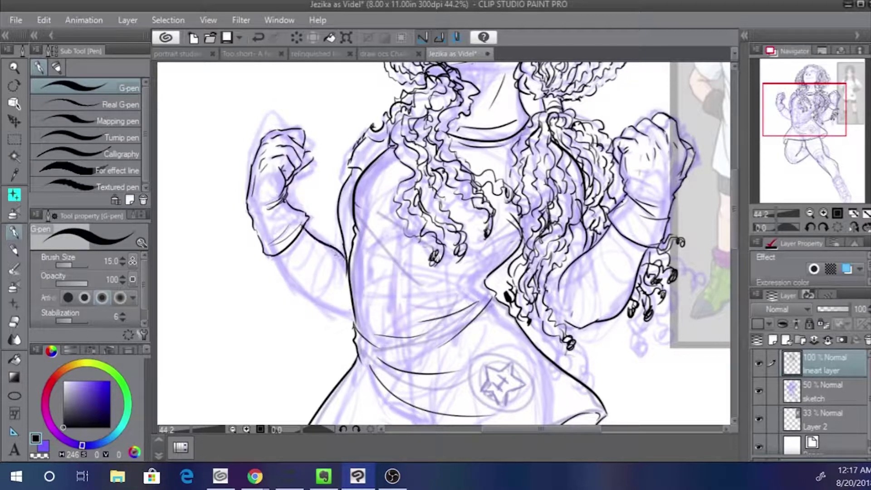
key("ctrl+z")
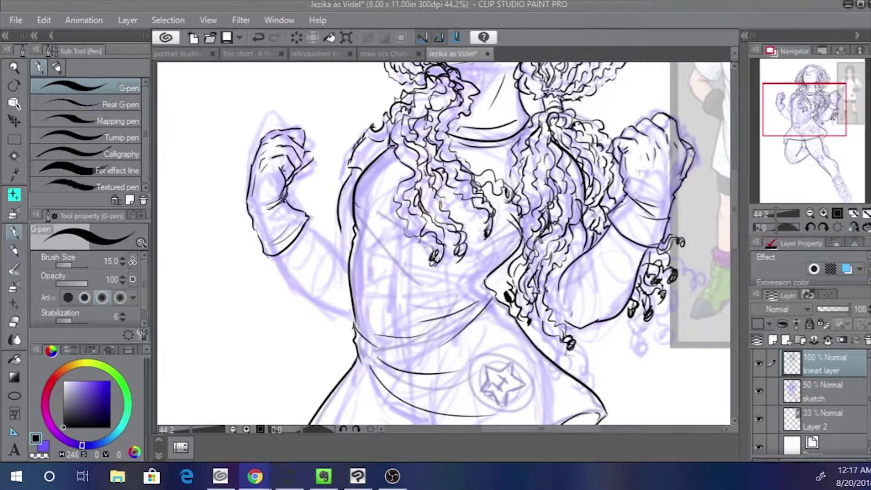
Redraw the forearm's upper contour from the glove cuff to the torso until the curve fits the sketch
left_click_drag(304, 226, 348, 255)
key("ctrl+z")
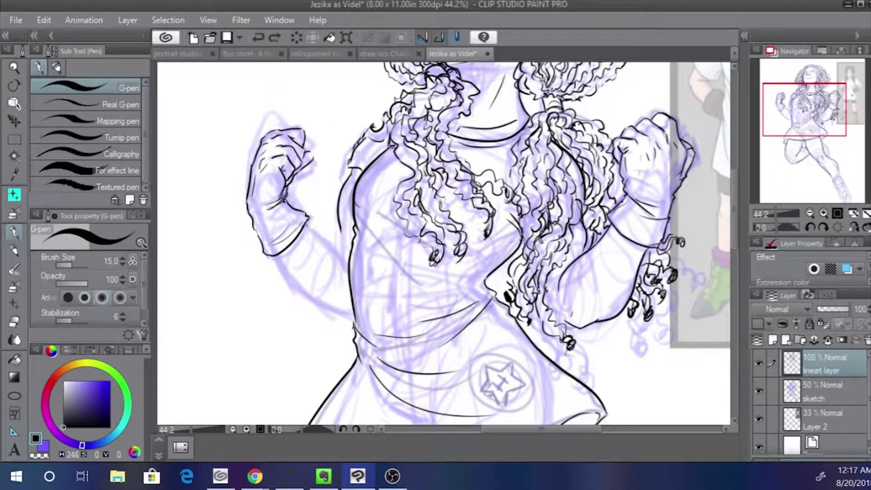
left_click_drag(304, 227, 348, 255)
key("ctrl+z")
key("ctrl+z")
key("ctrl+z")
key("ctrl+z")
key("ctrl+z")
left_click_drag(307, 227, 349, 264)
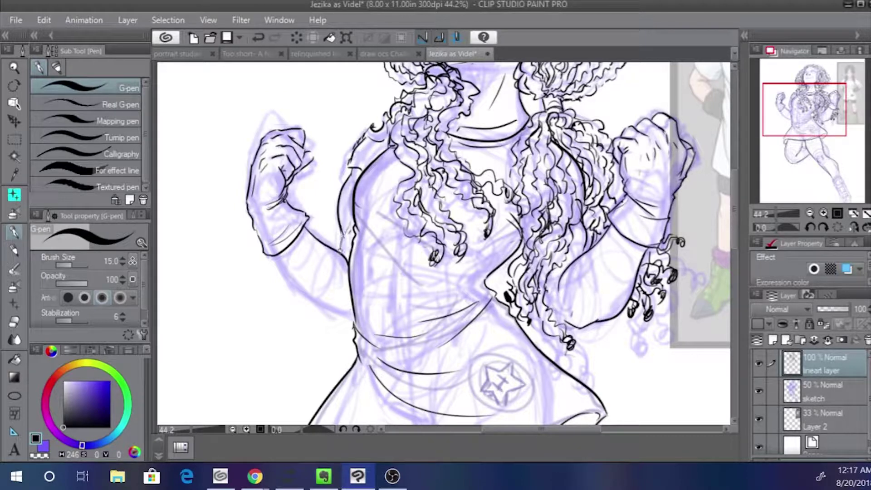
Extend the upper arm's line beside the torso down toward the forearm
key("ctrl+z")
key("ctrl+z")
left_click_drag(339, 219, 340, 252)
left_click_drag(562, 275, 586, 250)
key("ctrl+z")
key("alt+Tab")
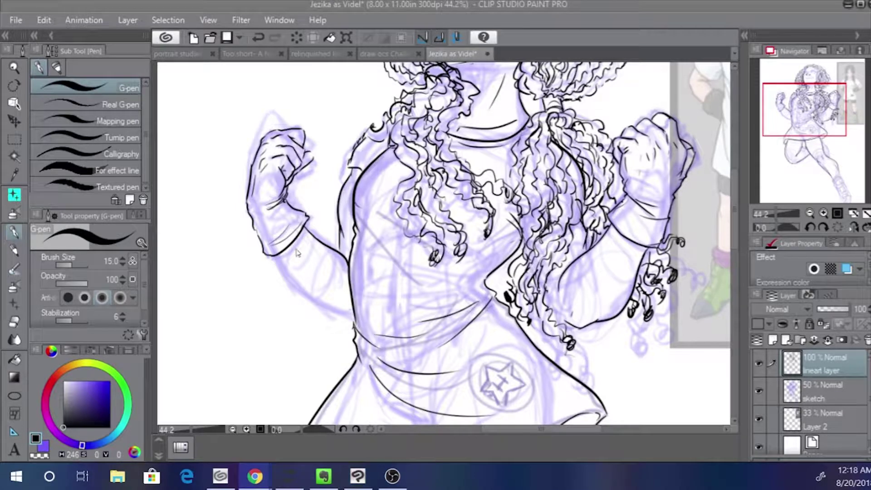
Ink the forearm's underside from the glove cuff to the torso and add a muscle line inside the forearm
mouse_move(278, 256)
left_mouse_down()
mouse_move(300, 291)
mouse_move(337, 314)
mouse_move(307, 299)
mouse_move(352, 318)
left_mouse_up()
key("ctrl+z")
key("ctrl+z")
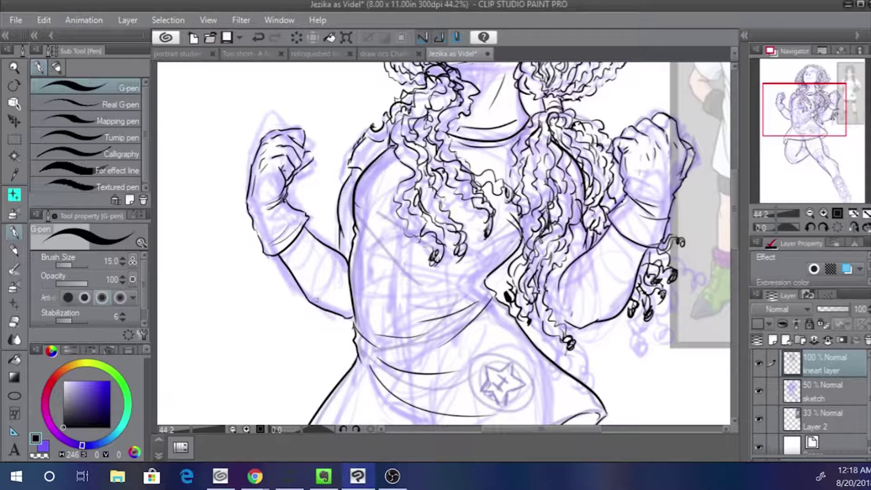
left_click_drag(307, 237, 330, 274)
key("ctrl+z")
left_click_drag(305, 237, 331, 274)
Add small crease lines to the gloved fist, wrist and cuff
left_click_drag(306, 148, 310, 159)
left_click_drag(275, 195, 279, 213)
left_click_drag(289, 224, 293, 233)
Ink the upper lip's outline and the parting line between the lips over the face sketch
left_click_drag(331, 159, 298, 243)
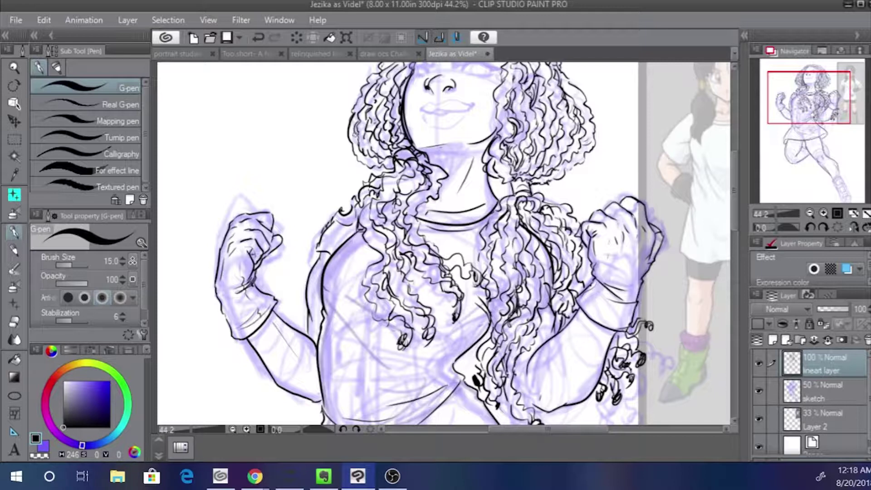
left_click_drag(366, 148, 320, 233)
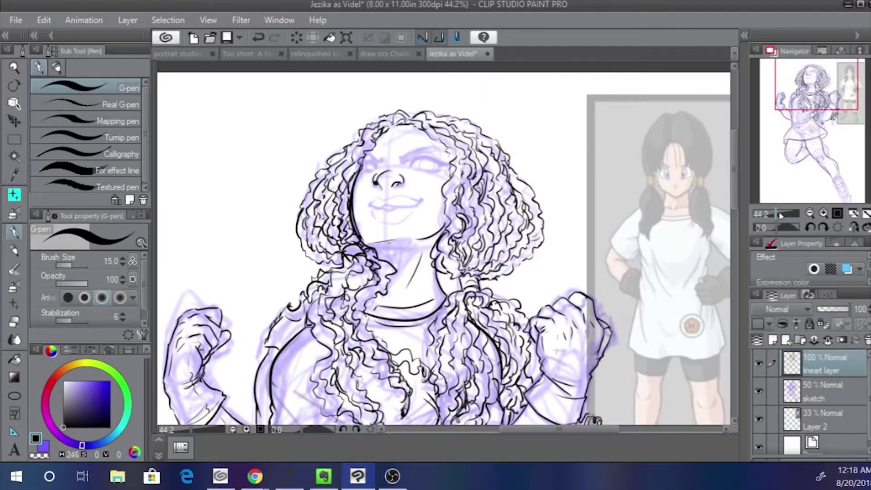
left_click_drag(780, 215, 784, 215)
left_click_drag(263, 145, 406, 241)
mouse_move(340, 200)
left_mouse_down()
mouse_move(357, 176)
mouse_move(467, 171)
mouse_move(510, 182)
mouse_move(426, 217)
left_mouse_up()
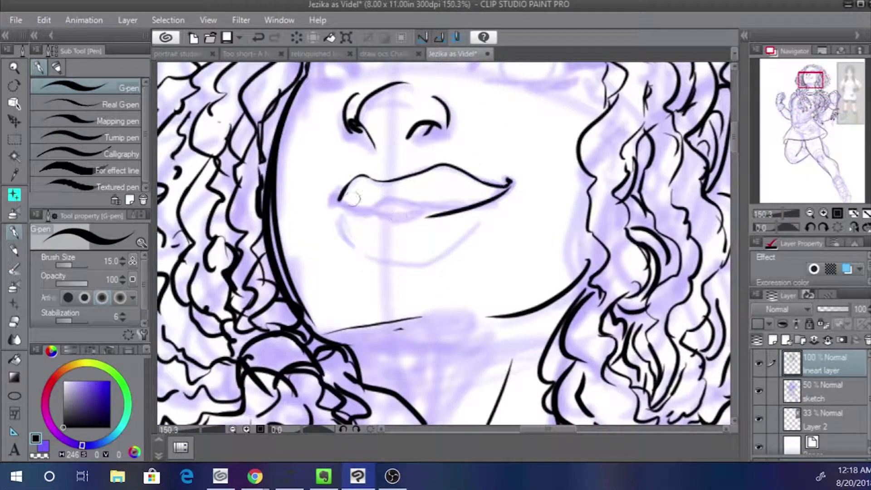
key("ctrl+z")
mouse_move(340, 204)
left_mouse_down()
mouse_move(433, 209)
mouse_move(509, 184)
left_mouse_up()
key("ctrl+z")
key("ctrl+z")
mouse_move(426, 205)
left_mouse_down()
mouse_move(368, 214)
mouse_move(425, 210)
mouse_move(383, 225)
mouse_move(369, 209)
mouse_move(395, 209)
left_mouse_up()
key("ctrl+z")
key("ctrl+z")
Ink the lower lip's contour from both sides, following the sketched curve beneath the mouth
left_click_drag(475, 224, 446, 252)
left_click_drag(342, 226, 369, 255)
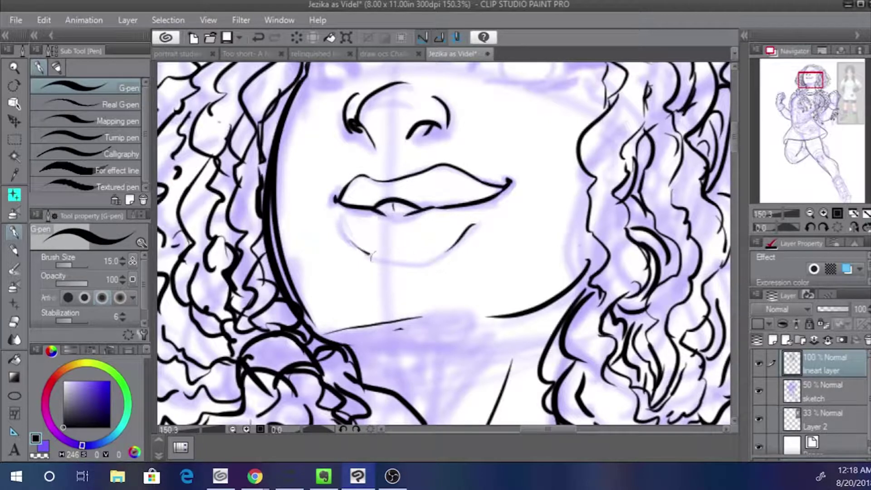
key("ctrl+z")
left_click_drag(335, 217, 378, 257)
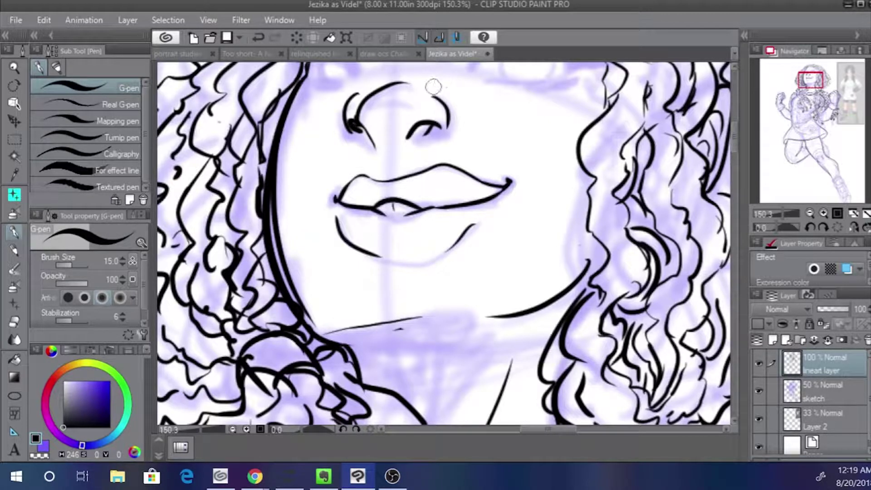
mouse_move(459, 235)
left_mouse_down()
mouse_move(442, 256)
mouse_move(383, 261)
mouse_move(393, 261)
left_mouse_up()
key("ctrl+z")
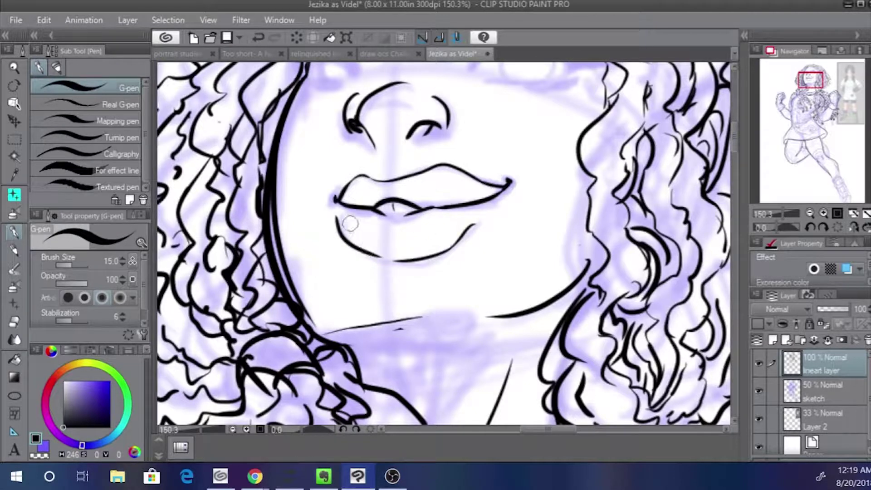
Redraw the upper lip's top contour from the cupid's bow to the outer mouth corner
left_click_drag(362, 142, 357, 220)
mouse_move(377, 261)
left_mouse_down()
mouse_move(447, 248)
mouse_move(475, 256)
left_mouse_up()
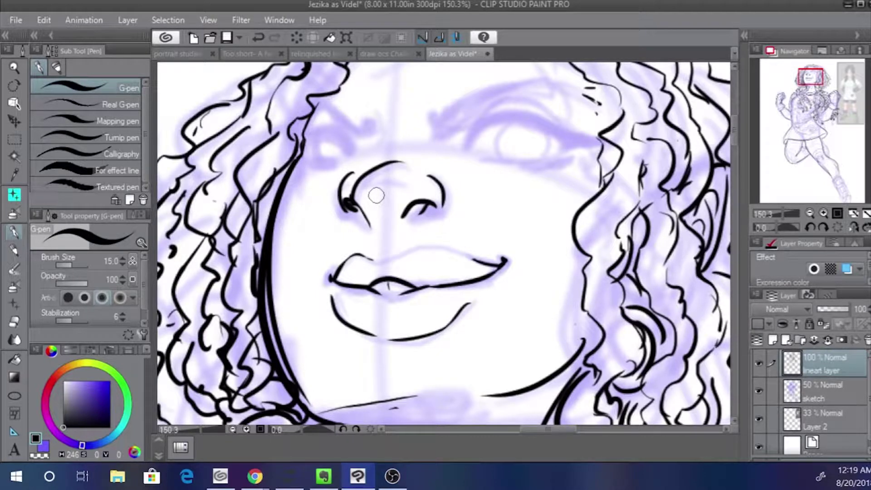
mouse_move(373, 259)
left_mouse_down()
mouse_move(445, 240)
mouse_move(460, 251)
mouse_move(449, 250)
mouse_move(502, 265)
left_mouse_up()
key("ctrl+z")
key("ctrl+z")
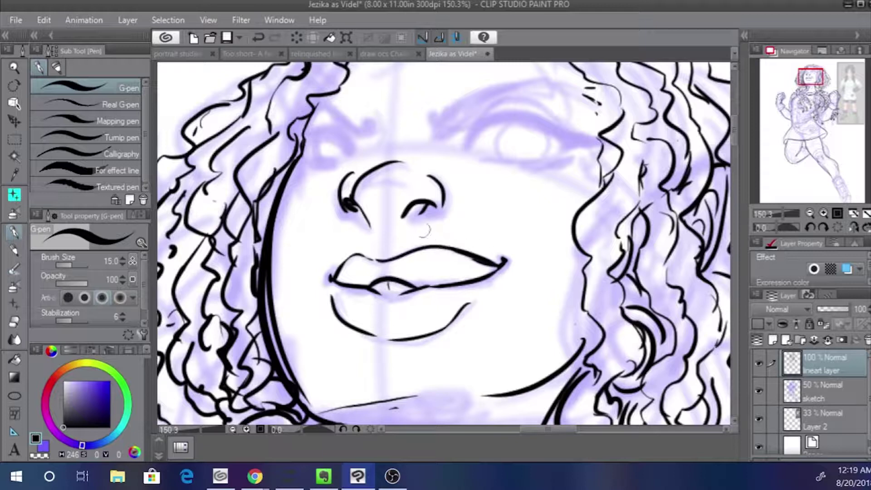
key("ctrl+z")
left_click_drag(449, 247, 492, 265)
key("ctrl+z")
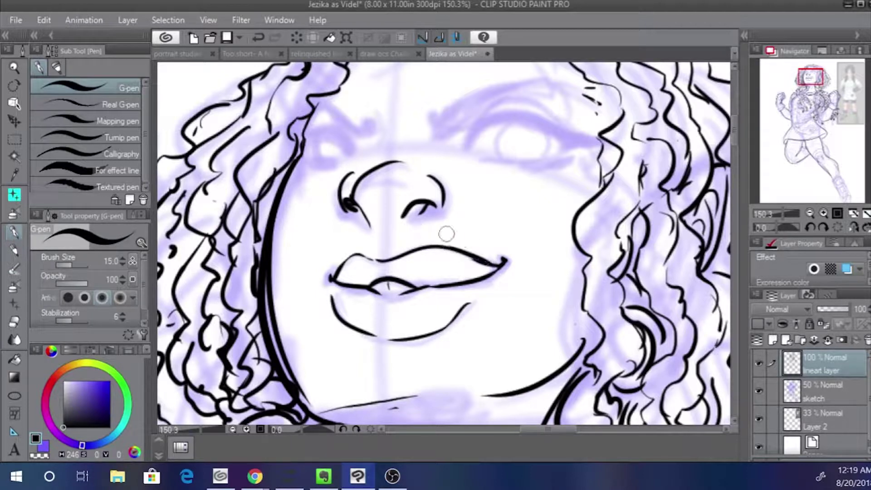
Reduce the brush size to 7 and refine the end of the lower lip's line beneath the mouth corner
key("bracketleft")
key("bracketleft")
key("bracketleft")
key("bracketleft")
key("bracketleft")
key("bracketleft")
key("bracketleft")
key("bracketleft")
key("bracketleft")
key("bracketleft")
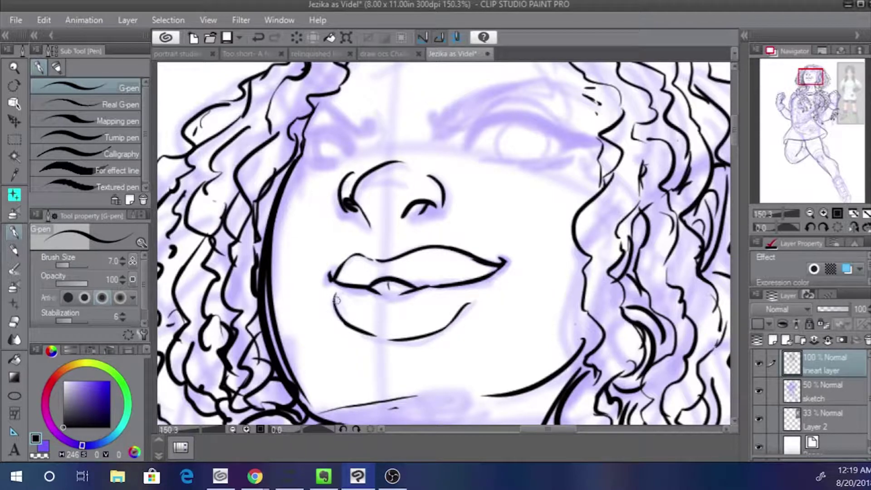
key("ctrl+z")
left_click_drag(335, 294, 356, 328)
key("ctrl+z")
key("ctrl+z")
left_click_drag(336, 296, 347, 324)
key("ctrl+z")
Thin the contour over the nose tip and add a short bridge line between the eyes
left_click_drag(387, 173, 360, 249)
left_click_drag(349, 187, 351, 231)
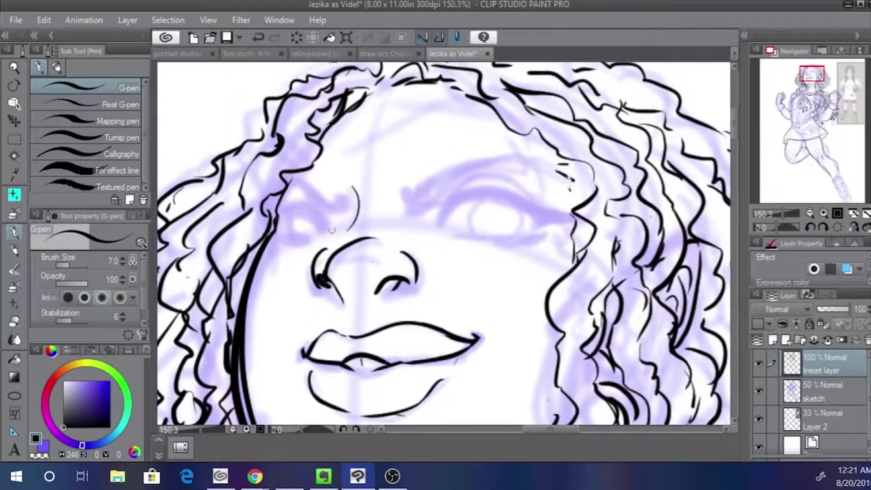
key("ctrl+z")
key("ctrl+z")
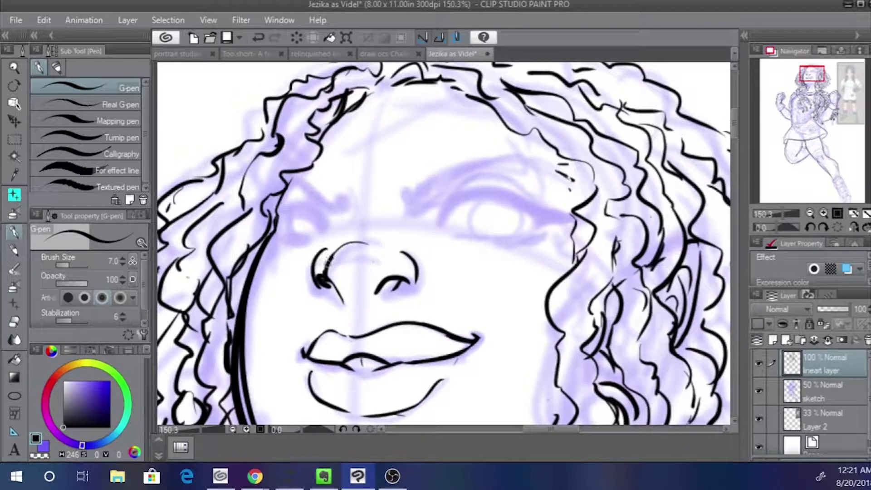
left_click_drag(354, 196, 356, 216)
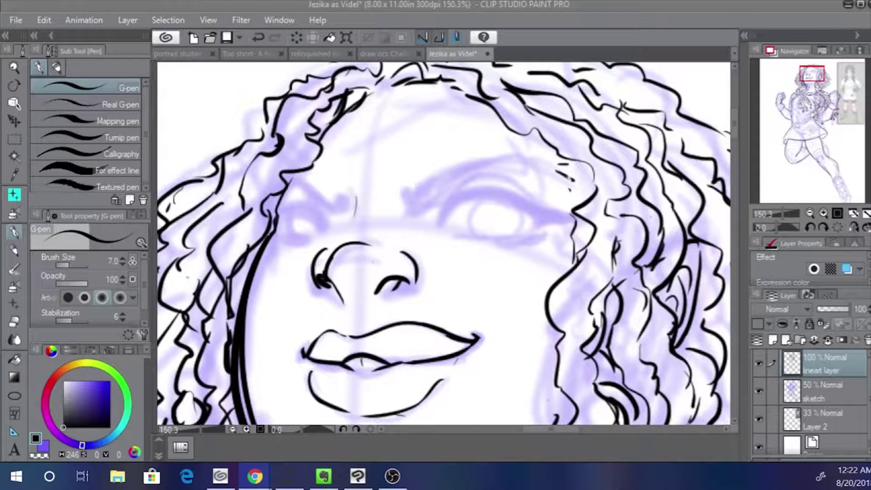
Set the brush size to 15 and ink a thick upper eyelid curve over the near eye
left_click_drag(440, 222, 532, 211)
key("ctrl+z")
key("bracketright")
key("bracketright")
key("bracketright")
key("bracketright")
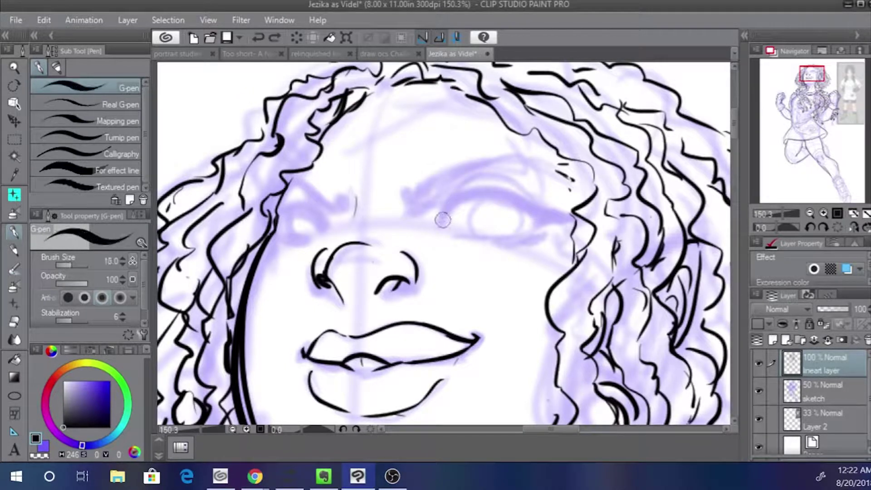
left_click_drag(438, 225, 546, 211)
key("ctrl+z")
key("ctrl+y")
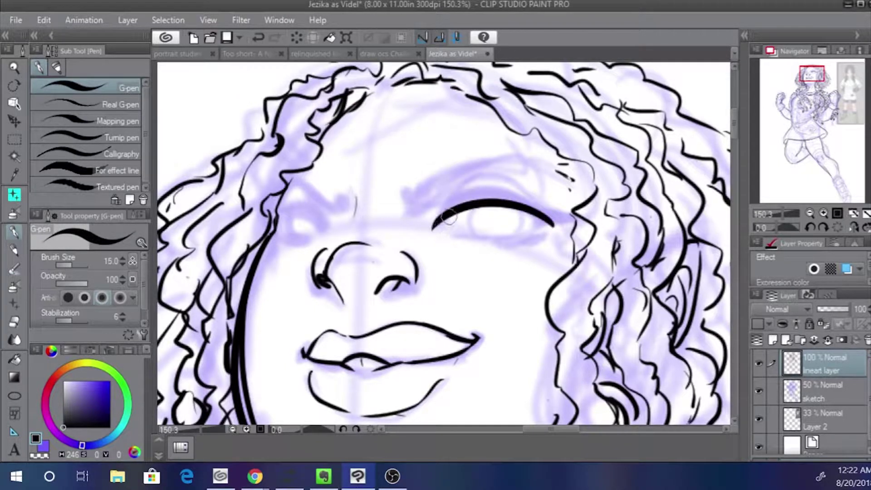
key("ctrl+z")
key("ctrl+y")
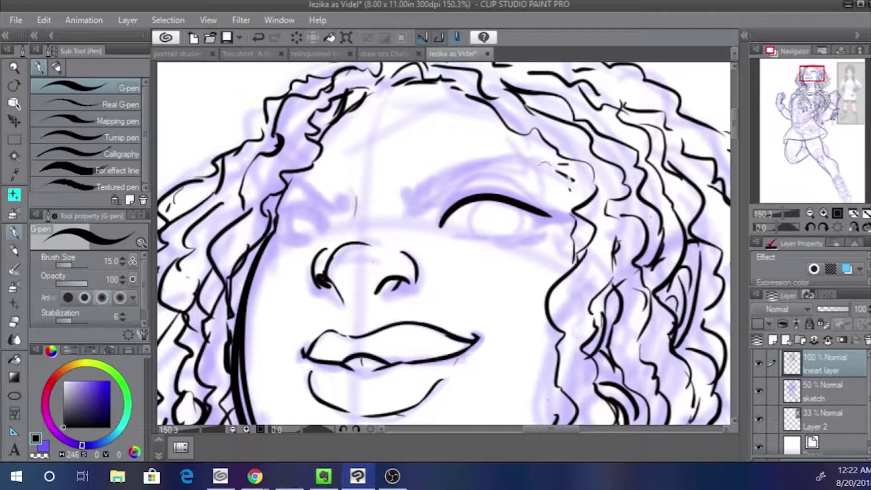
Extend the near eye's upper lash line into a wing at the outer corner
left_click_drag(511, 208, 573, 217)
key("ctrl+z")
mouse_move(519, 205)
left_mouse_down()
mouse_move(544, 217)
mouse_move(458, 235)
left_mouse_up()
key("ctrl+z")
key("ctrl+z")
key("ctrl+z")
Reduce the brush size to 8 and ink the near eye's lower lid with short outer lashes
key("bracketleft")
key("bracketleft")
key("bracketleft")
mouse_move(538, 233)
left_mouse_down()
mouse_move(502, 244)
mouse_move(541, 233)
mouse_move(523, 241)
left_mouse_up()
key("ctrl+z")
left_click_drag(532, 234, 517, 241)
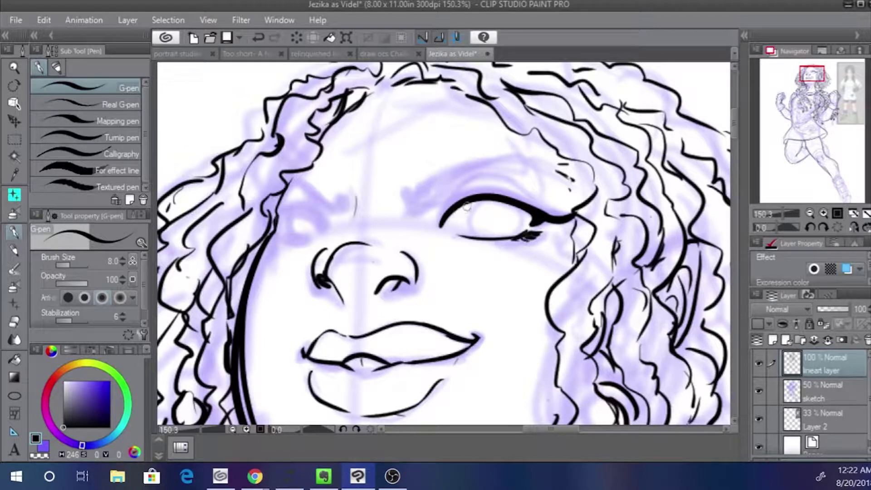
key("ctrl+z")
Thicken the near eye's upper lash line at brush size 12 and touch up its inner corner at size 6
mouse_move(524, 210)
left_mouse_down()
mouse_move(454, 211)
mouse_move(442, 225)
left_mouse_up()
key("bracketright")
key("bracketright")
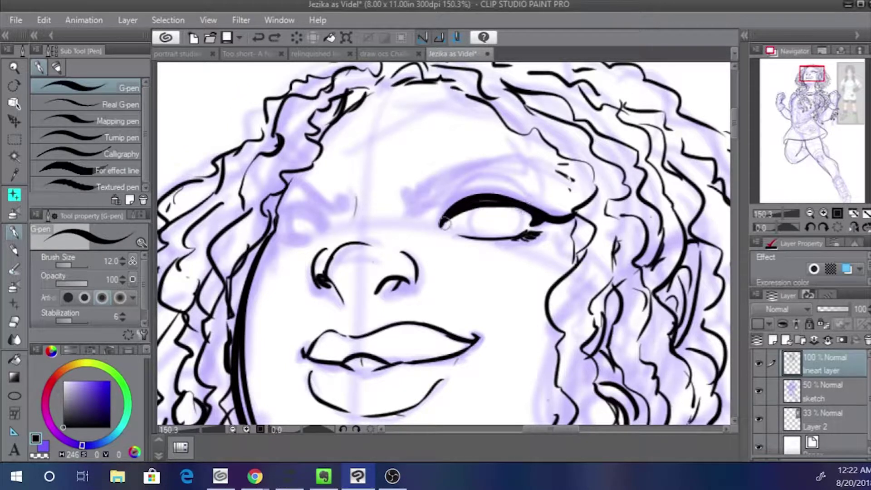
key("ctrl+z")
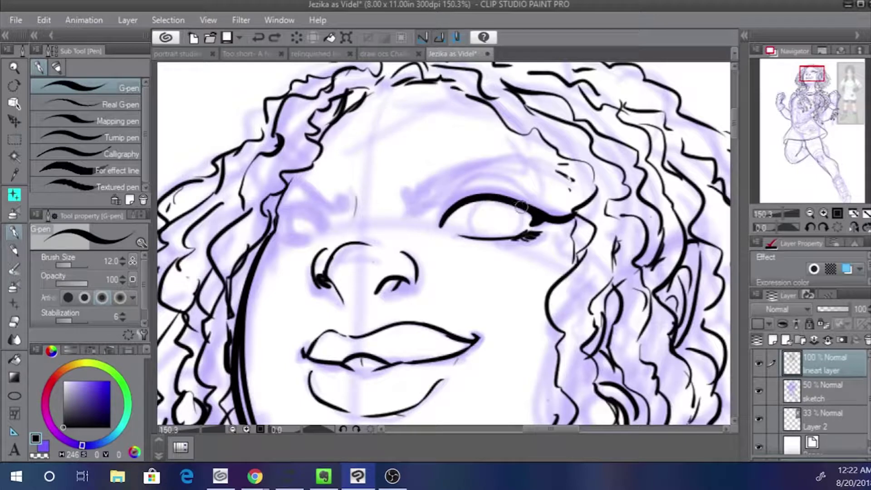
left_click_drag(508, 204, 439, 225)
key("ctrl+z")
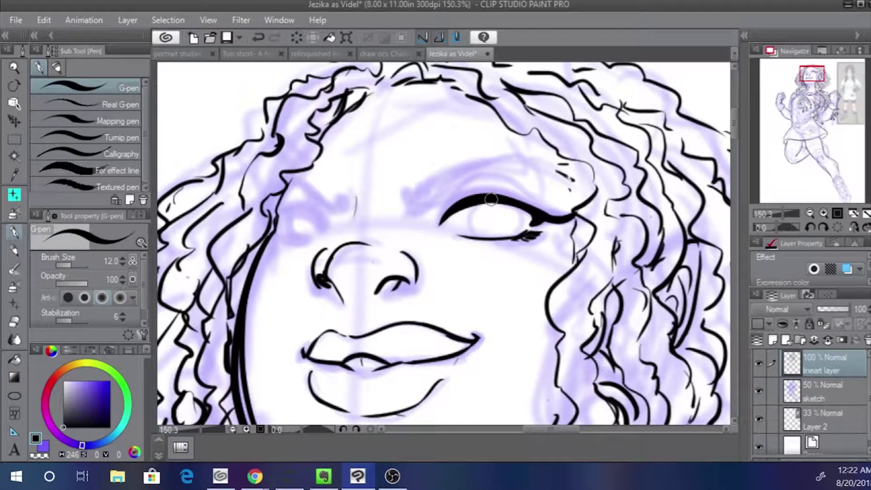
key("bracketleft")
key("bracketleft")
key("bracketleft")
key("bracketleft")
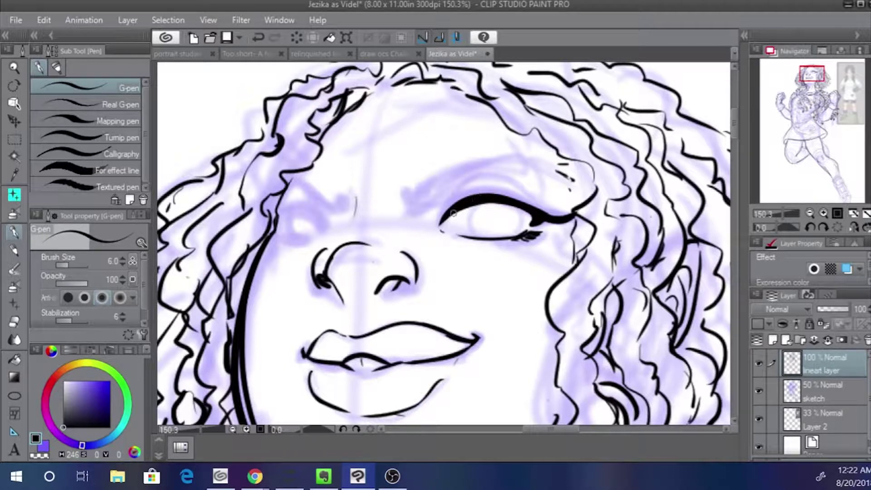
Restore the brush size to 12 and draw tapered eyelashes along the near eye's upper lid
key("bracketright")
key("bracketright")
key("bracketright")
key("bracketright")
mouse_move(442, 222)
left_mouse_down()
mouse_move(521, 196)
mouse_move(539, 180)
mouse_move(526, 178)
mouse_move(557, 180)
left_mouse_up()
key("ctrl+z")
left_click_drag(525, 205, 559, 189)
mouse_move(513, 201)
left_mouse_down()
mouse_move(547, 182)
mouse_move(571, 201)
mouse_move(562, 185)
mouse_move(553, 186)
mouse_move(570, 200)
mouse_move(550, 190)
left_mouse_up()
key("ctrl+z")
key("ctrl+z")
key("ctrl+z")
key("ctrl+z")
key("ctrl+z")
key("ctrl+z")
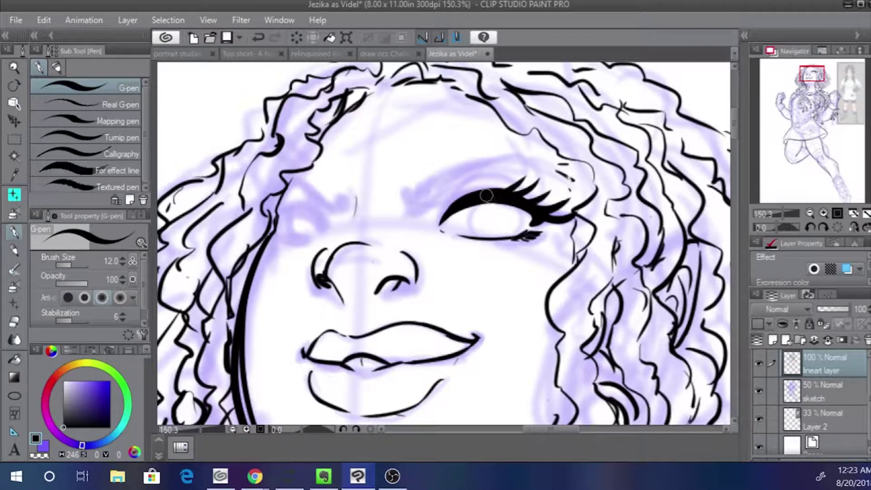
mouse_move(486, 196)
left_mouse_down()
mouse_move(494, 167)
mouse_move(480, 193)
mouse_move(507, 182)
left_mouse_up()
key("ctrl+z")
Ink the eyelid crease as a thin curve above the near eye's lashes
left_click_drag(449, 213, 519, 173)
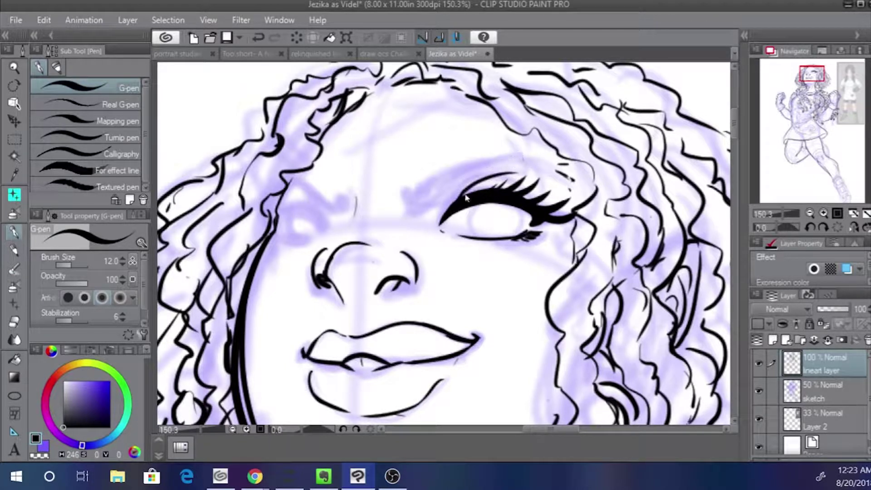
key("ctrl+z")
left_click_drag(457, 200, 531, 189)
key("ctrl+z")
left_click_drag(453, 205, 540, 189)
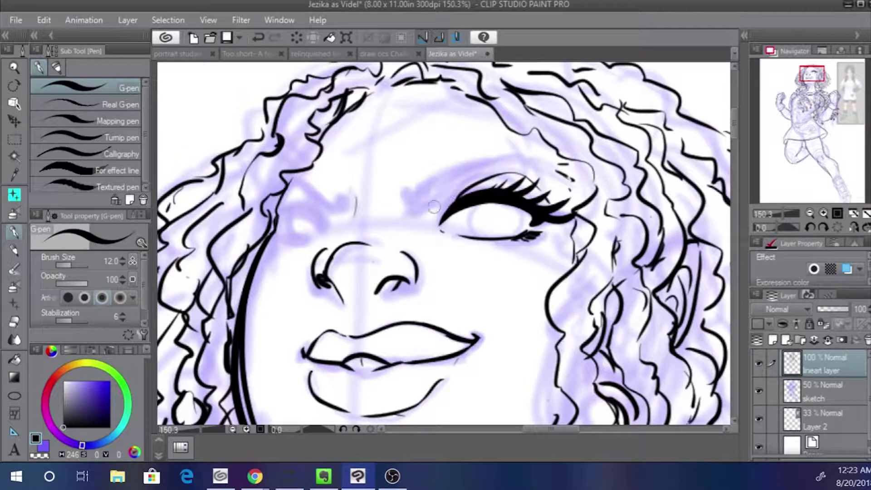
Ink the near eyebrow's lower edge as an arch from the inner brow toward the hair
left_click_drag(419, 208, 531, 156)
key("ctrl+z")
mouse_move(418, 209)
left_mouse_down()
mouse_move(532, 156)
mouse_move(502, 154)
mouse_move(521, 137)
left_mouse_up()
key("ctrl+z")
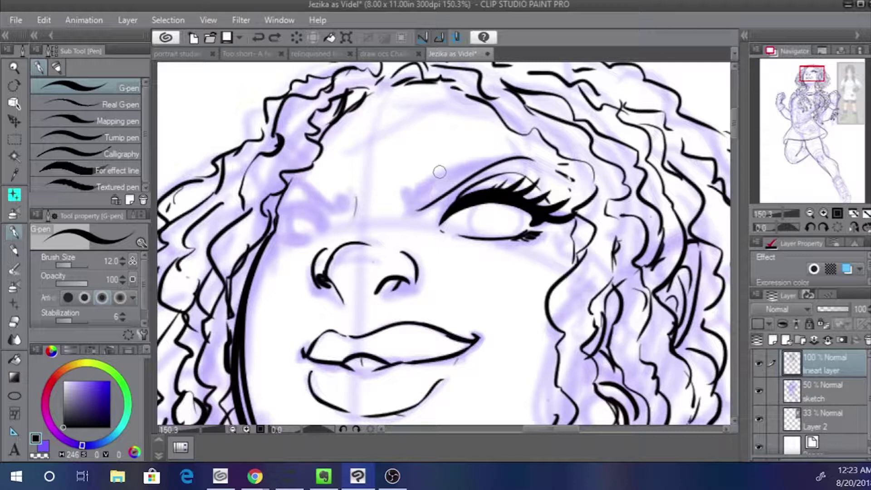
key("ctrl+z")
mouse_move(403, 201)
left_mouse_down()
mouse_move(409, 210)
mouse_move(530, 158)
mouse_move(475, 180)
mouse_move(513, 166)
mouse_move(601, 193)
mouse_move(586, 197)
left_mouse_up()
key("ctrl+z")
Reduce the brush size to 7 and rework the hair strands beside the near eyebrow's outer end
key("bracketleft")
key("bracketleft")
key("bracketleft")
left_click_drag(558, 158, 583, 198)
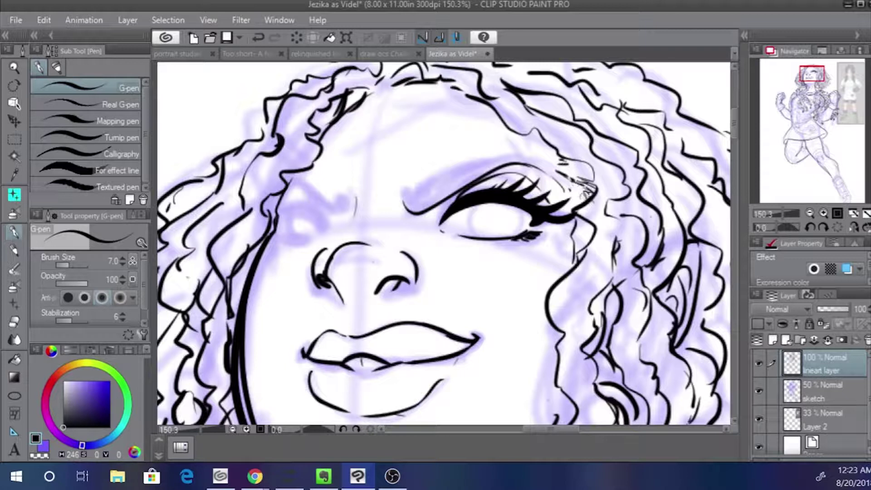
key("ctrl+z")
key("ctrl+z")
key("ctrl+z")
key("ctrl+z")
key("ctrl+z")
Add short hair strokes along the hairline at the top of the forehead
mouse_move(563, 174)
left_mouse_down()
mouse_move(583, 197)
mouse_move(597, 193)
mouse_move(624, 214)
left_mouse_up()
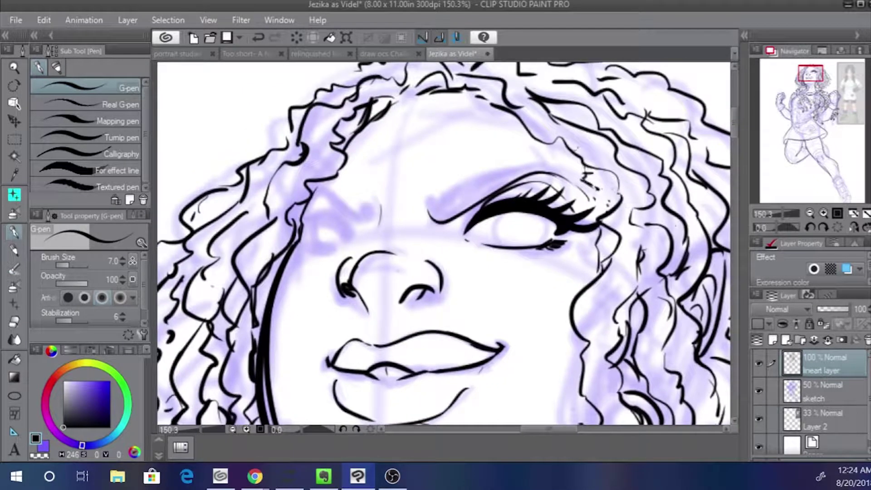
left_click_drag(433, 95, 461, 92)
left_click_drag(453, 93, 493, 105)
mouse_move(407, 97)
left_mouse_down()
mouse_move(422, 85)
mouse_move(412, 82)
left_mouse_up()
Outline the near eyebrow's upper edge and inner end at brush size 8 and curve the far eyebrow's inner end
key("bracketright")
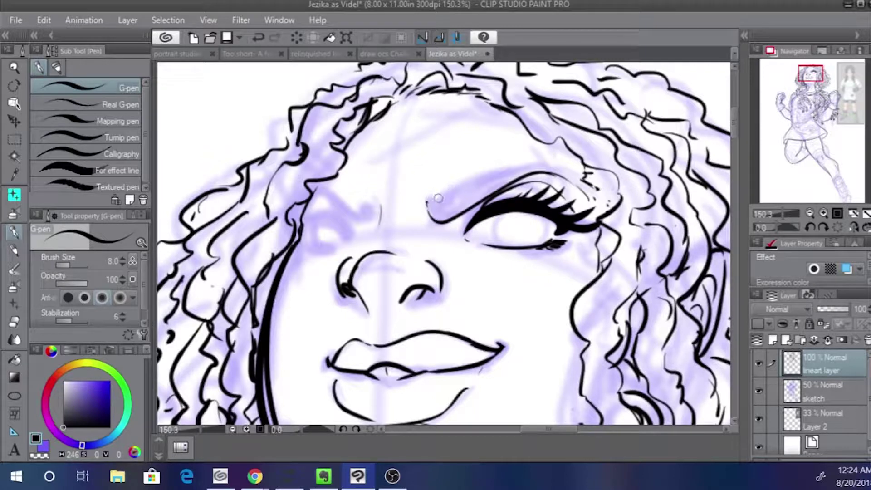
mouse_move(435, 201)
left_mouse_down()
mouse_move(550, 164)
mouse_move(591, 196)
left_mouse_up()
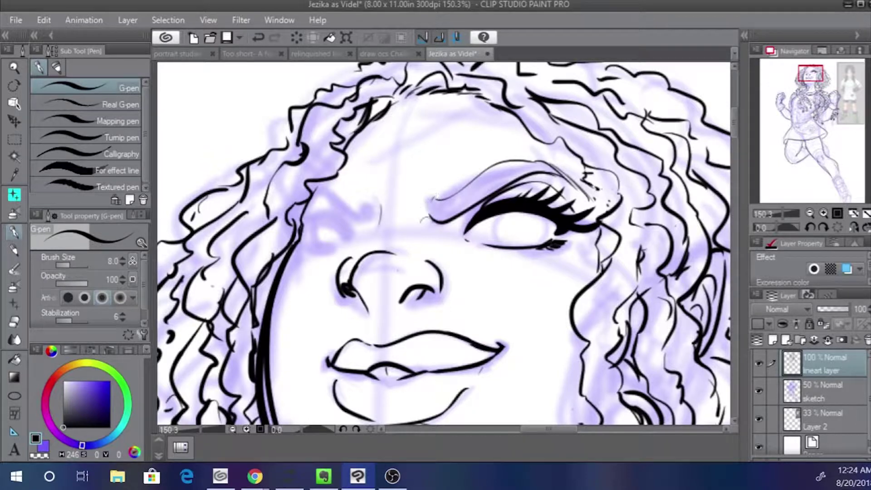
mouse_move(424, 219)
left_mouse_down()
mouse_move(433, 211)
mouse_move(444, 220)
left_mouse_up()
left_click_drag(374, 209, 355, 225)
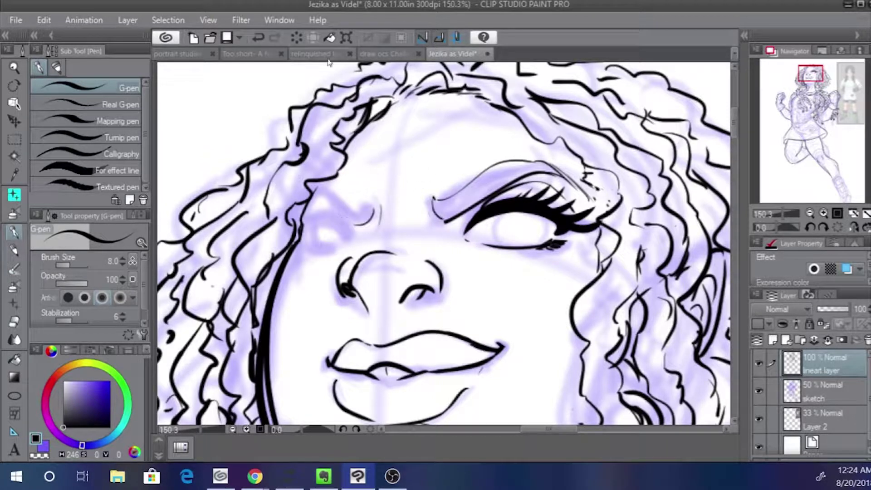
Ink the far eye's thick upper lash line with outer lashes reaching the face's edge
left_click_drag(397, 271, 427, 258)
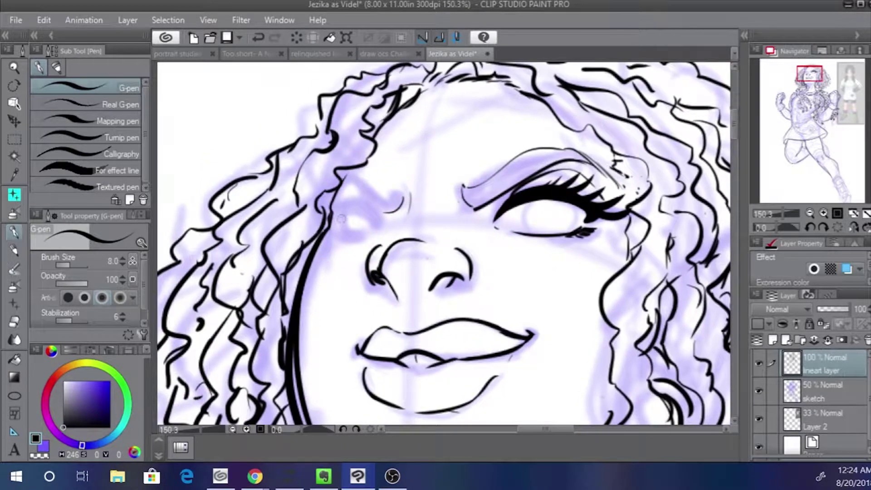
left_click_drag(336, 207, 386, 233)
key("ctrl+z")
mouse_move(334, 207)
left_mouse_down()
mouse_move(384, 227)
mouse_move(328, 212)
mouse_move(309, 188)
mouse_move(384, 233)
left_mouse_up()
key("ctrl+z")
key("ctrl+z")
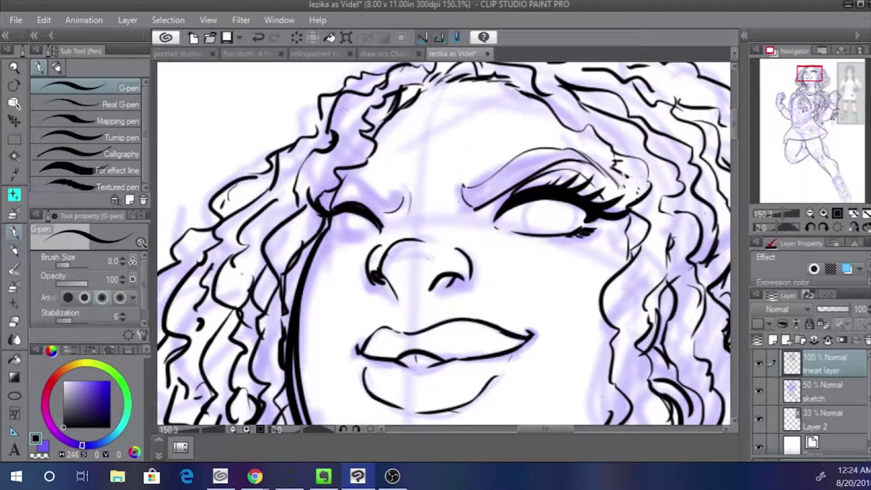
Ink the far eye's lower lid along the sketched curve
left_click_drag(331, 224, 380, 239)
key("ctrl+z")
key("ctrl+z")
mouse_move(334, 230)
left_mouse_down()
mouse_move(374, 236)
mouse_move(367, 217)
mouse_move(382, 233)
left_mouse_up()
Outline the far eyebrow down to its inner end and ink the iris of the far eye
mouse_move(334, 208)
left_mouse_down()
mouse_move(373, 203)
mouse_move(351, 189)
mouse_move(377, 220)
mouse_move(396, 199)
mouse_move(351, 185)
mouse_move(337, 196)
mouse_move(382, 193)
left_mouse_up()
key("ctrl+z")
key("ctrl+z")
mouse_move(340, 175)
left_mouse_down()
mouse_move(372, 178)
mouse_move(391, 198)
left_mouse_up()
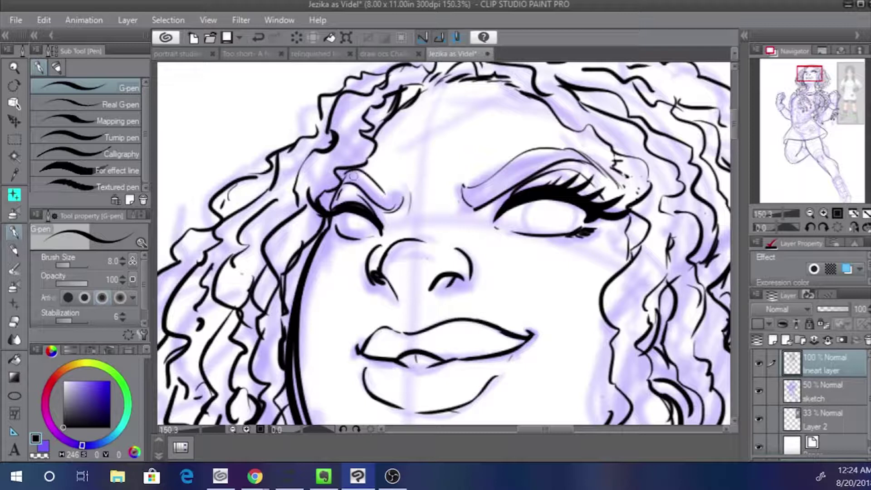
key("ctrl+z")
mouse_move(340, 176)
left_mouse_down()
mouse_move(391, 194)
mouse_move(390, 210)
mouse_move(359, 224)
left_mouse_up()
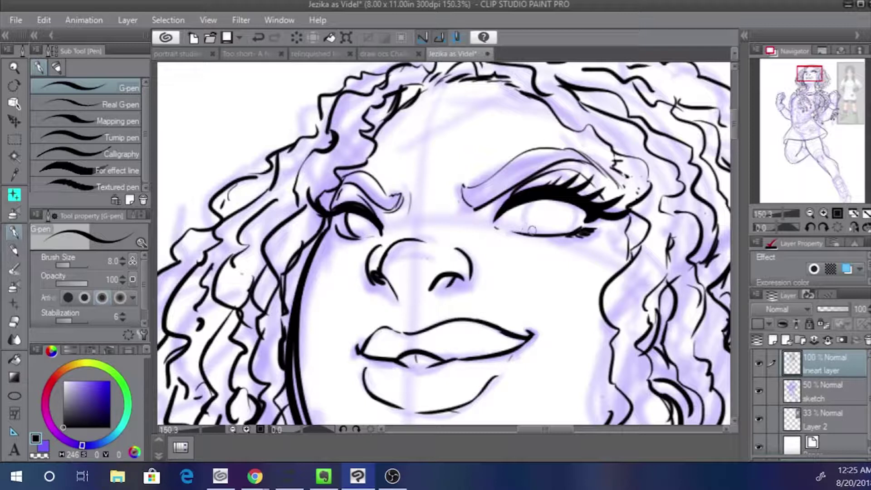
Ink the near eye's round iris between the upper and lower lids
mouse_move(532, 231)
left_mouse_down()
mouse_move(529, 203)
mouse_move(569, 234)
left_mouse_up()
key("ctrl+z")
key("ctrl+z")
key("ctrl+z")
mouse_move(567, 201)
left_mouse_down()
mouse_move(561, 234)
mouse_move(539, 232)
mouse_move(552, 239)
mouse_move(592, 226)
left_mouse_up()
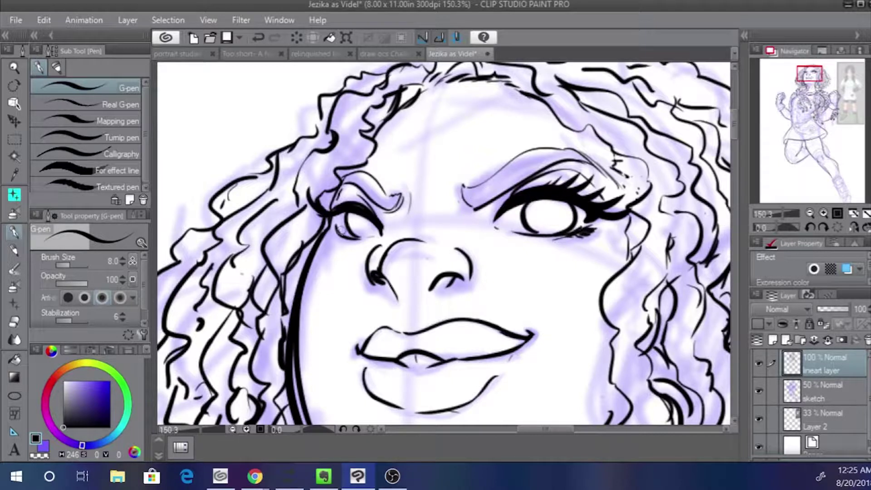
Darken the far eye's lower lid and ink the near eye's pupil with brush size 15
mouse_move(342, 233)
left_mouse_down()
mouse_move(328, 231)
mouse_move(372, 236)
left_mouse_up()
key("bracketright")
key("bracketright")
key("bracketright")
left_click_drag(549, 217, 548, 218)
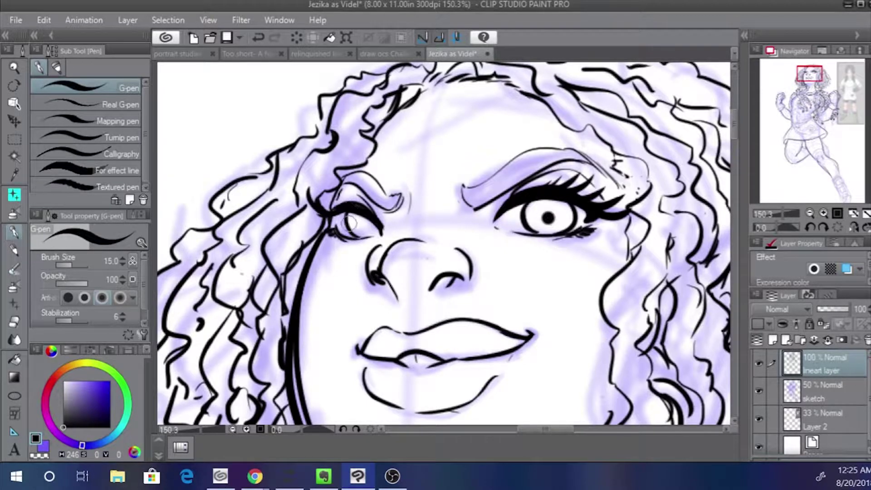
Ink the contour running from the near eye's outer corner down along the hair framing the cheek
mouse_move(349, 223)
left_mouse_down()
mouse_move(360, 236)
mouse_move(367, 224)
left_mouse_up()
key("ctrl+z")
left_click_drag(628, 217, 627, 247)
mouse_move(632, 243)
left_mouse_down()
mouse_move(624, 264)
mouse_move(617, 143)
mouse_move(605, 324)
left_mouse_up()
left_click(779, 215)
mouse_move(780, 220)
left_mouse_down()
mouse_move(775, 210)
mouse_move(787, 213)
left_mouse_up()
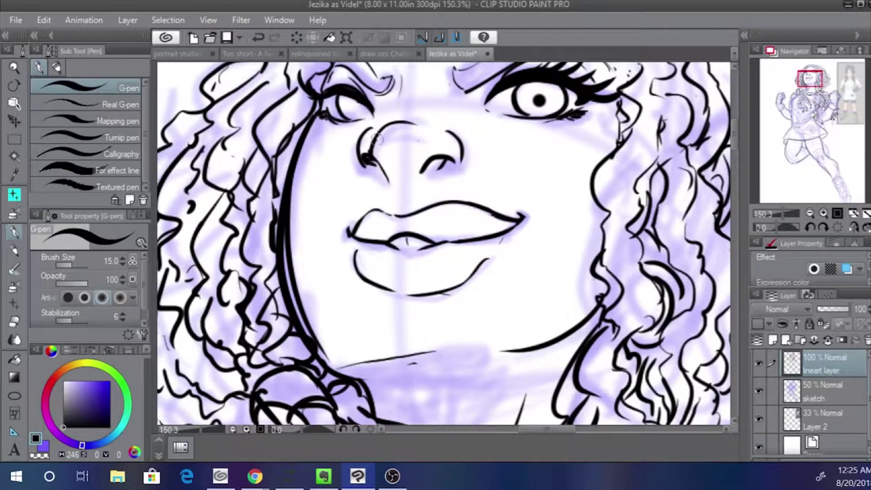
Ink a small pupil in the far eye with brush size 10
key("bracketleft")
key("bracketleft")
key("bracketleft")
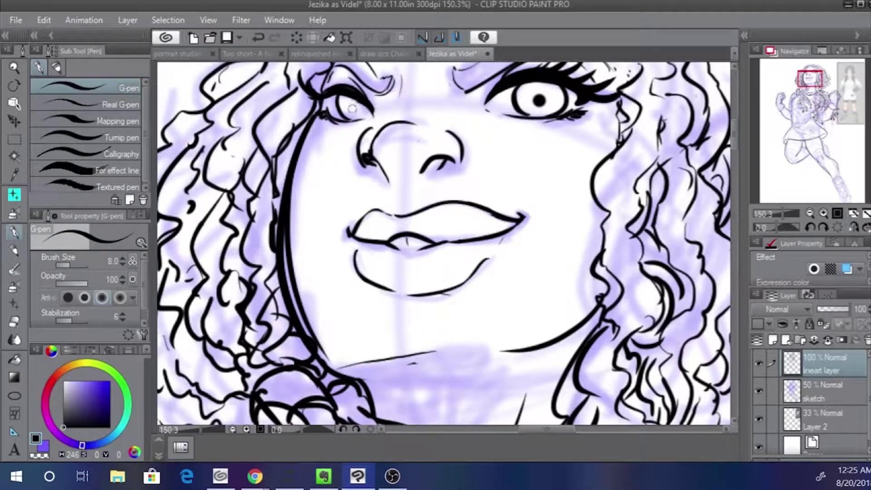
key("bracketright")
left_click_drag(359, 110, 359, 111)
key("ctrl+z")
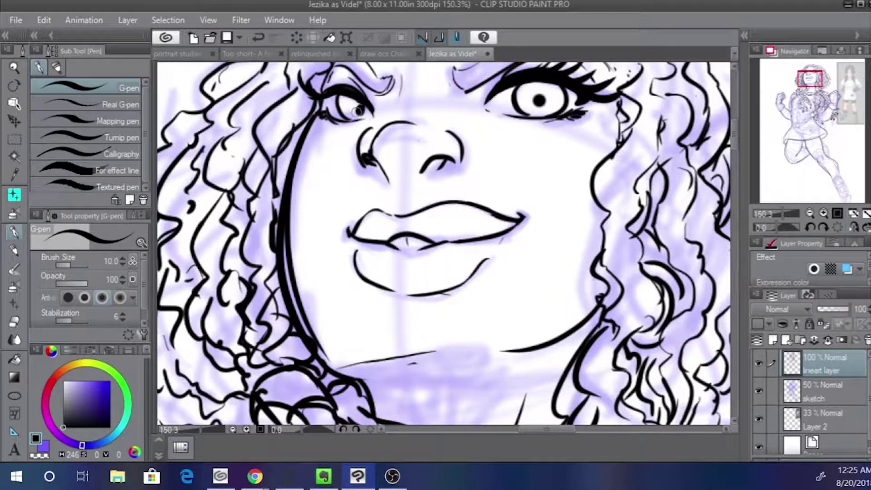
Thicken the far eye's outer lashes where they meet the face's edge
mouse_move(328, 87)
left_mouse_down()
mouse_move(358, 143)
mouse_move(350, 148)
mouse_move(358, 132)
mouse_move(353, 156)
mouse_move(356, 137)
left_mouse_up()
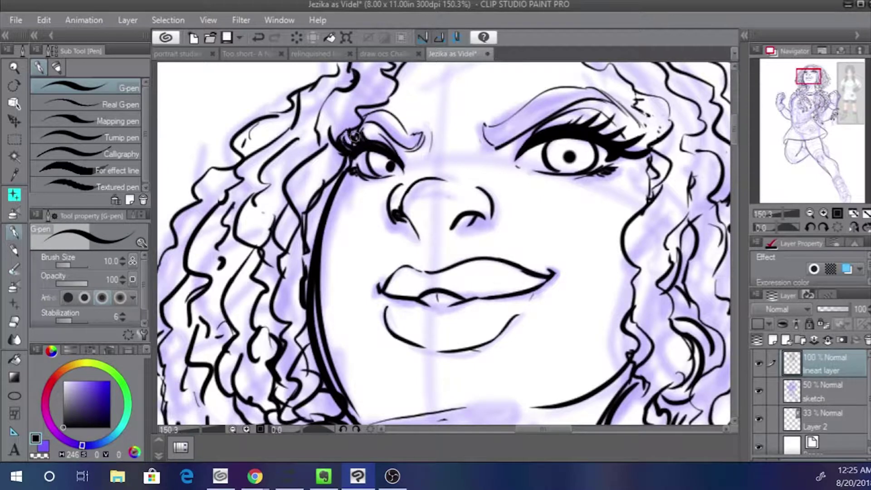
left_click_drag(779, 213, 776, 213)
left_click_drag(383, 181, 380, 157)
left_click_drag(776, 213, 782, 213)
left_click_drag(389, 132, 411, 184)
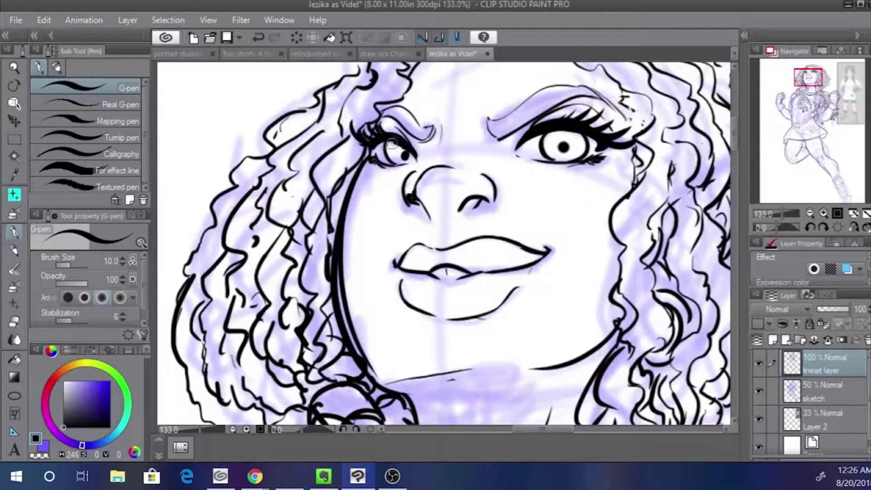
Undo the far eye's pupil and redraw it within the iris with brush size 15
key("ctrl+z")
key("ctrl+z")
key("ctrl+z")
key("ctrl+z")
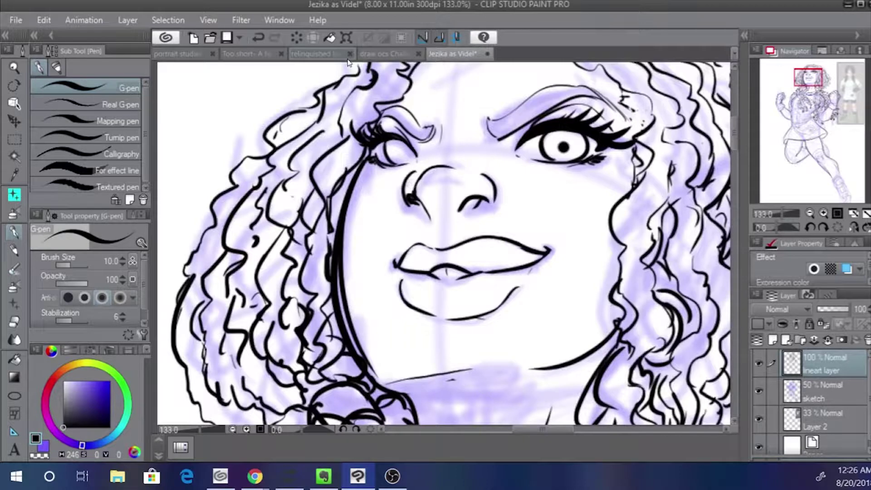
mouse_move(380, 137)
left_mouse_down()
mouse_move(417, 150)
mouse_move(385, 144)
mouse_move(401, 163)
mouse_move(404, 153)
left_mouse_up()
key("ctrl+z")
key("bracketright")
key("bracketright")
key("ctrl+z")
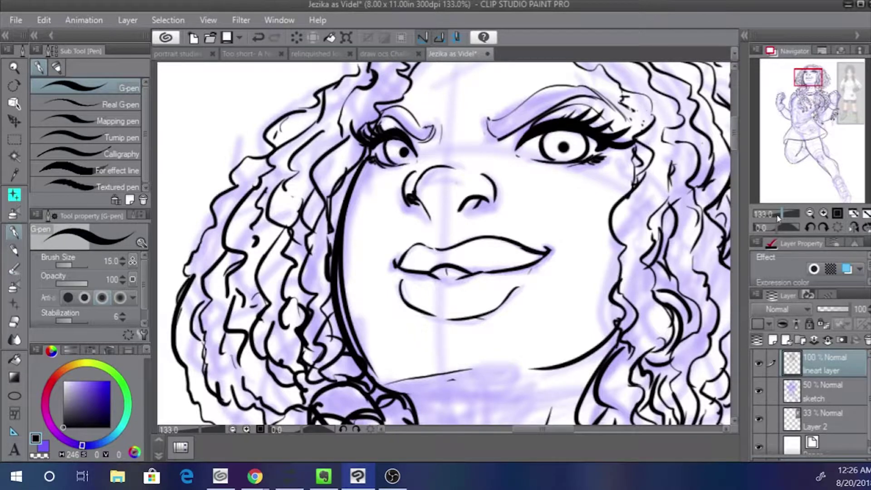
Hide the sketch layer and mirror the canvas view to check the full figure's line art
left_click_drag(777, 213, 773, 213)
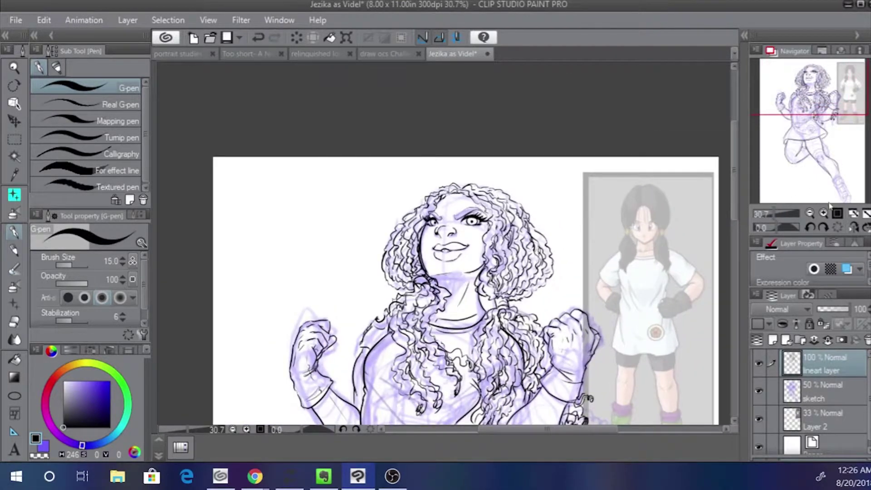
left_click(759, 391)
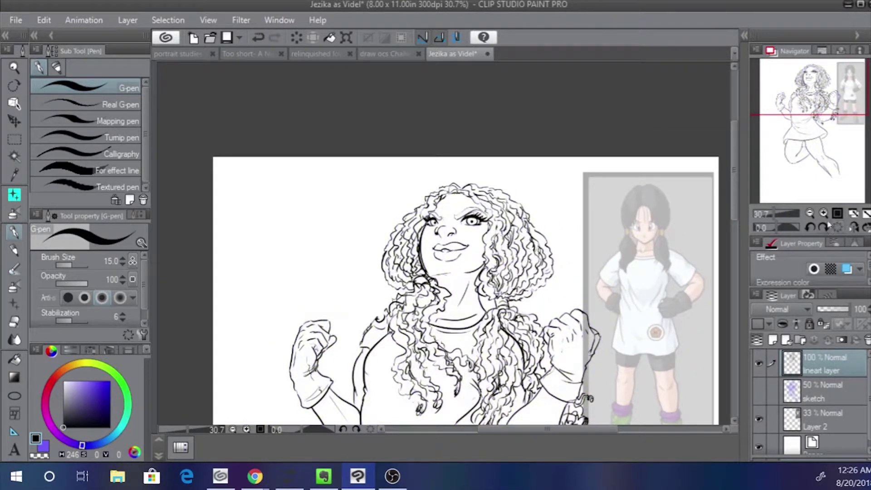
left_click(854, 227)
left_click(777, 214)
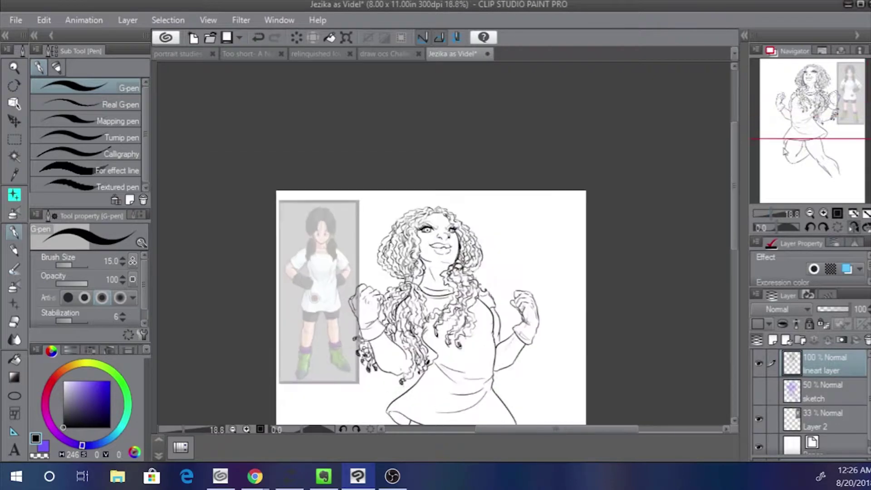
mouse_move(785, 151)
left_mouse_down()
mouse_move(798, 179)
mouse_move(796, 172)
left_mouse_up()
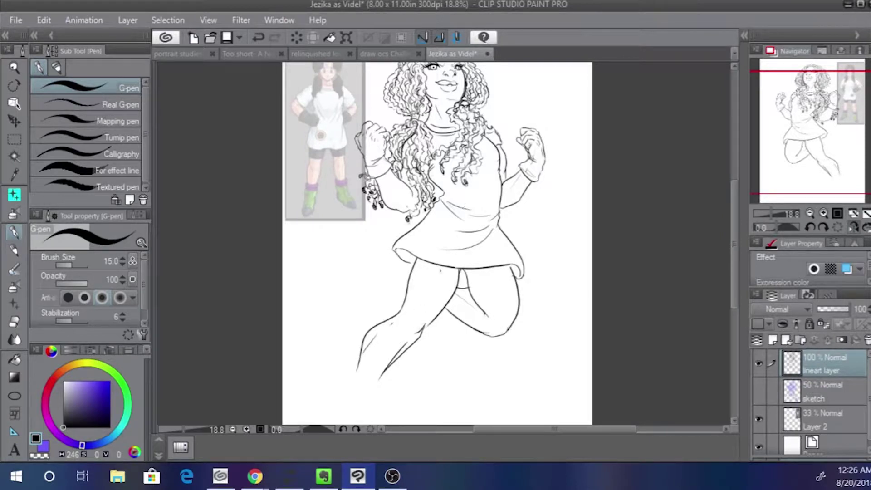
Try extra contour lines on the front leg's thigh and knee with the sketch hidden
mouse_move(405, 310)
left_mouse_down()
mouse_move(395, 335)
mouse_move(419, 306)
mouse_move(421, 328)
mouse_move(403, 336)
mouse_move(412, 323)
mouse_move(402, 340)
left_mouse_up()
key("ctrl+z")
left_click_drag(458, 274, 428, 316)
key("ctrl+z")
left_click_drag(417, 264, 414, 300)
key("ctrl+z")
left_click_drag(416, 255, 413, 305)
key("ctrl+z")
Show the sketch layer and ink the front leg's knee detail, undoing the unwanted thigh strokes
left_click(759, 390)
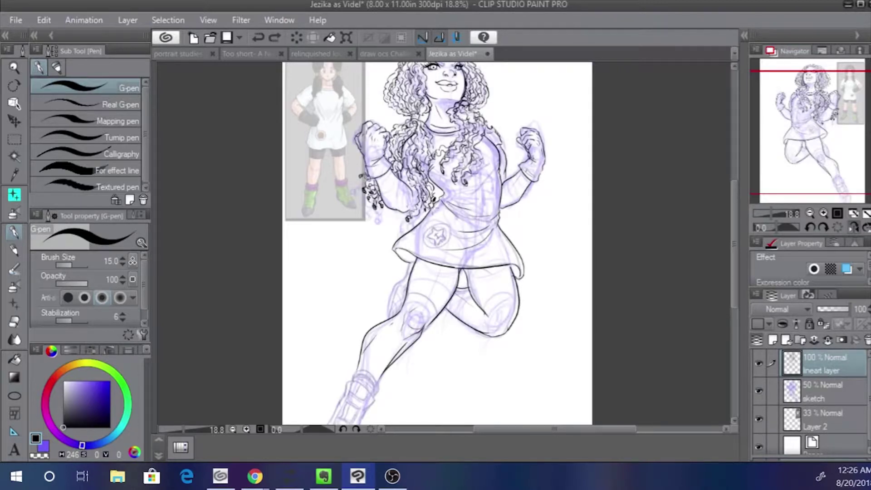
left_click_drag(415, 261, 423, 318)
key("ctrl+z")
left_click_drag(416, 255, 418, 319)
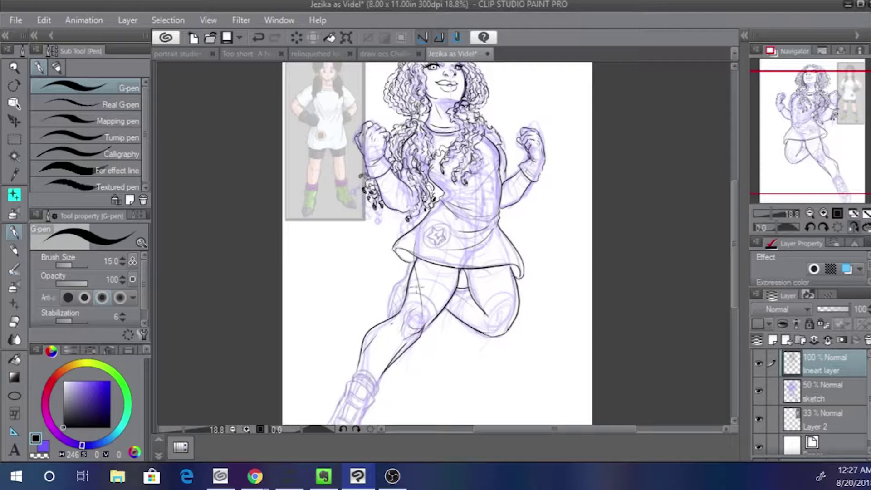
left_click_drag(414, 273, 411, 307)
key("ctrl+z")
key("ctrl+z")
left_click_drag(415, 255, 408, 279)
key("ctrl+z")
mouse_move(407, 262)
left_mouse_down()
mouse_move(416, 258)
mouse_move(412, 270)
left_mouse_up()
key("ctrl+z")
key("ctrl+z")
key("ctrl+z")
key("ctrl+z")
Reinforce the bent leg's inner thigh line with the sketch layer hidden, and show the sketch again
left_click(759, 386)
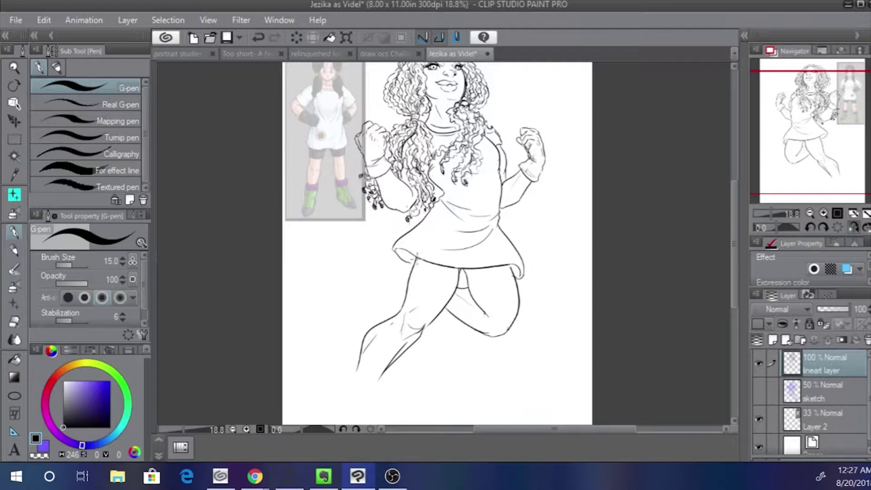
left_click_drag(468, 273, 483, 305)
left_click_drag(456, 278, 430, 318)
key("ctrl+z")
left_click(760, 396)
Ink the outline of the small form showing behind the front thigh, below the shirt hem
left_click_drag(387, 293, 405, 261)
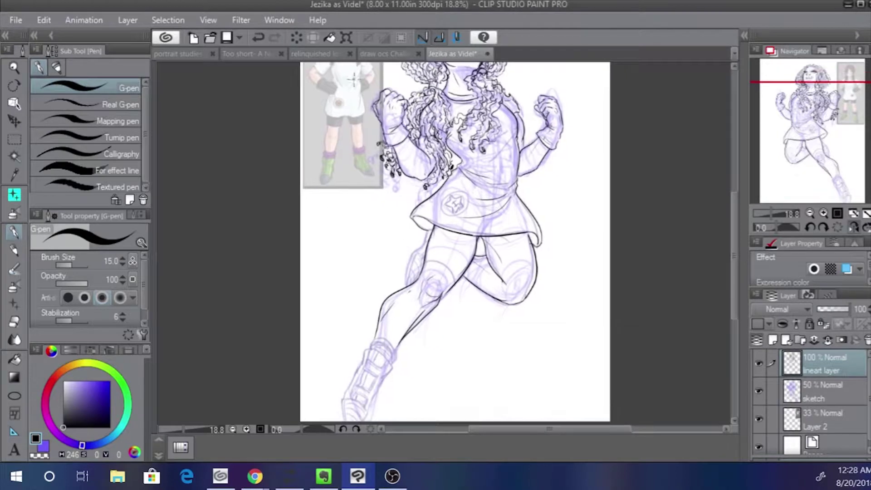
mouse_move(433, 226)
left_mouse_down()
mouse_move(407, 267)
mouse_move(407, 287)
left_mouse_up()
key("ctrl+z")
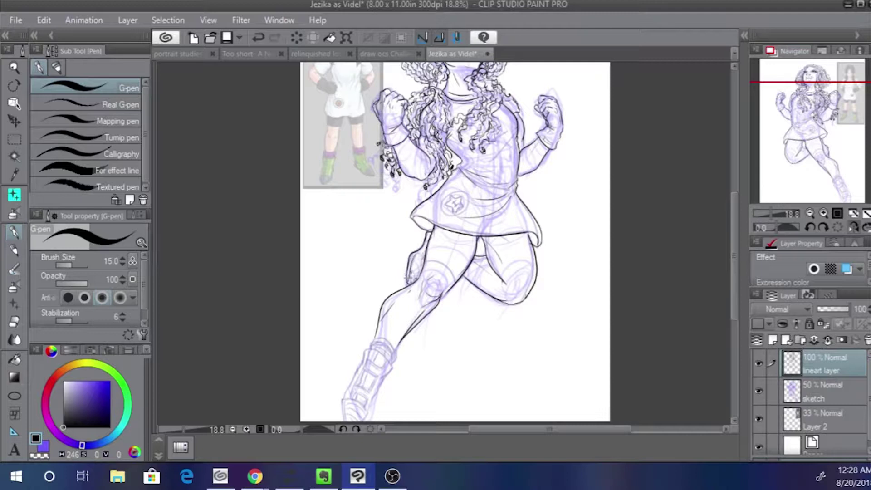
mouse_move(426, 244)
left_mouse_down()
mouse_move(414, 254)
mouse_move(422, 253)
left_mouse_up()
Flip the mirrored canvas view back to its original orientation
key("alt+Tab")
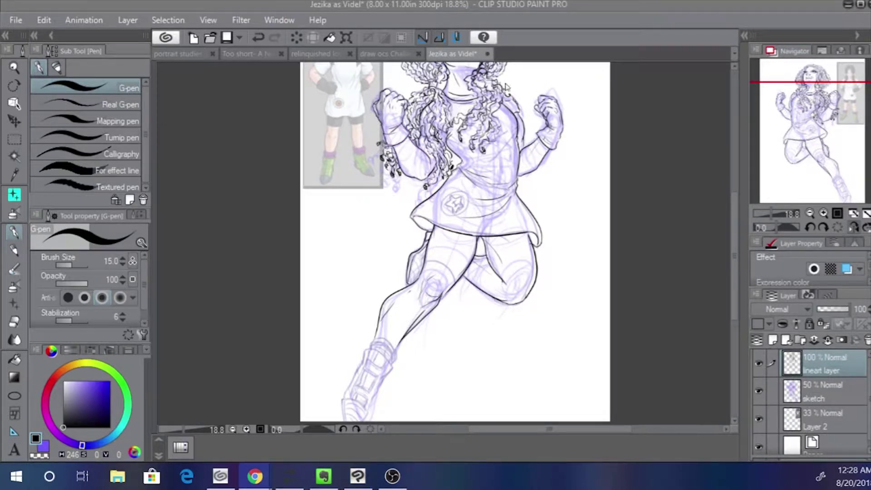
left_click(793, 119)
left_click_drag(793, 119, 793, 105)
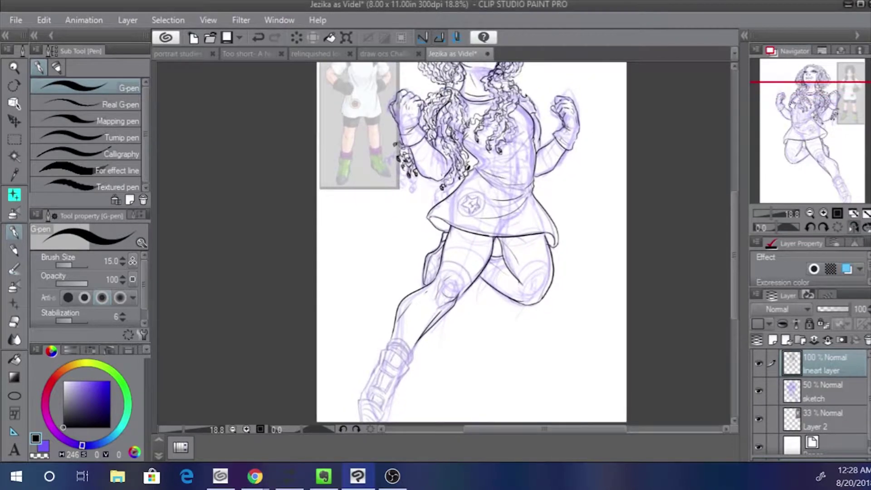
left_click(853, 227)
left_click_drag(799, 144, 783, 153)
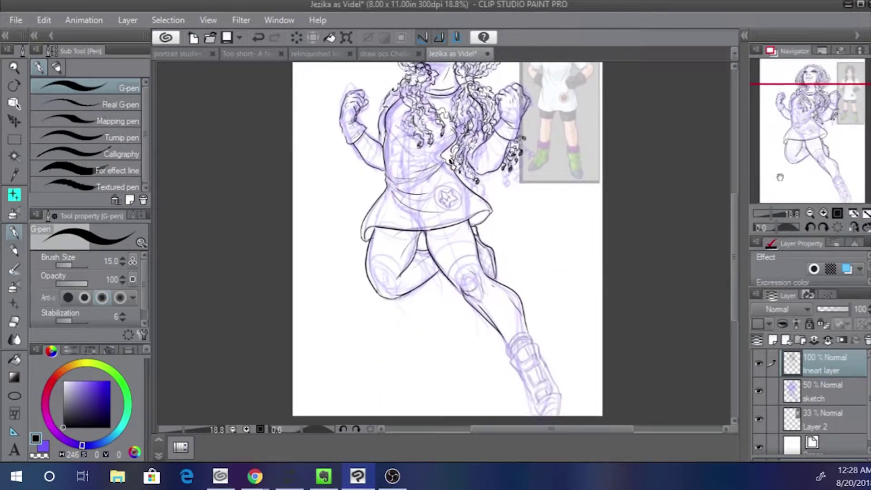
Ink the outline of the rolled sock band around the front leg's ankle
left_click_drag(772, 213, 778, 213)
left_click_drag(809, 155, 835, 188)
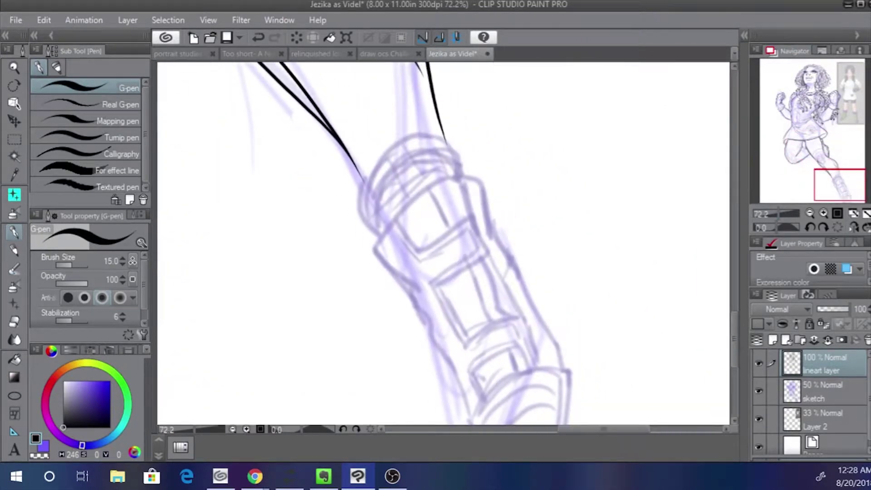
mouse_move(363, 179)
left_mouse_down()
mouse_move(370, 223)
mouse_move(380, 159)
mouse_move(458, 148)
mouse_move(449, 138)
left_mouse_up()
key("ctrl+z")
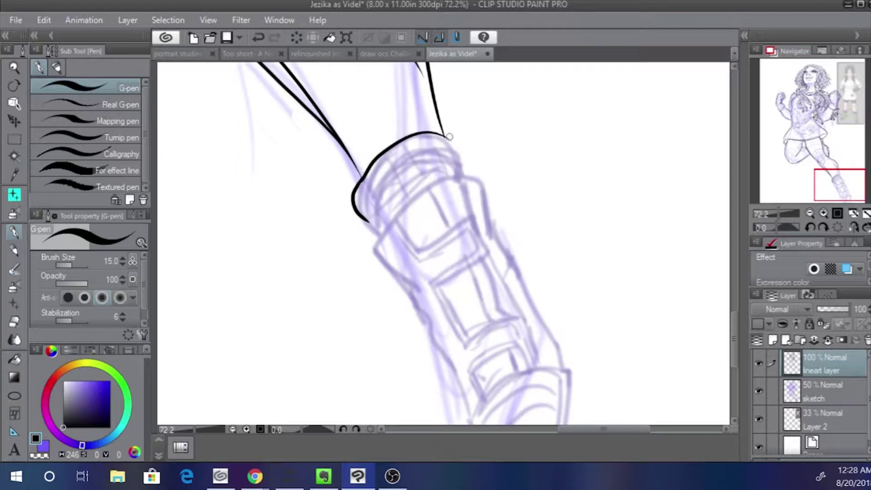
left_click_drag(444, 134, 459, 166)
key("ctrl+z")
left_click_drag(458, 166, 365, 201)
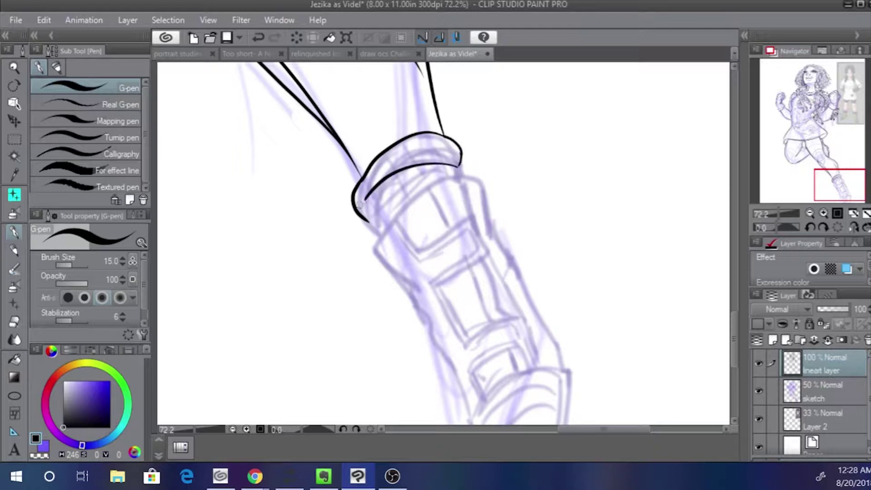
Ink the curved fabric folds between the sock band and the boot's rim
mouse_move(430, 166)
left_mouse_down()
mouse_move(386, 197)
mouse_move(372, 229)
left_mouse_up()
left_click_drag(378, 228, 454, 178)
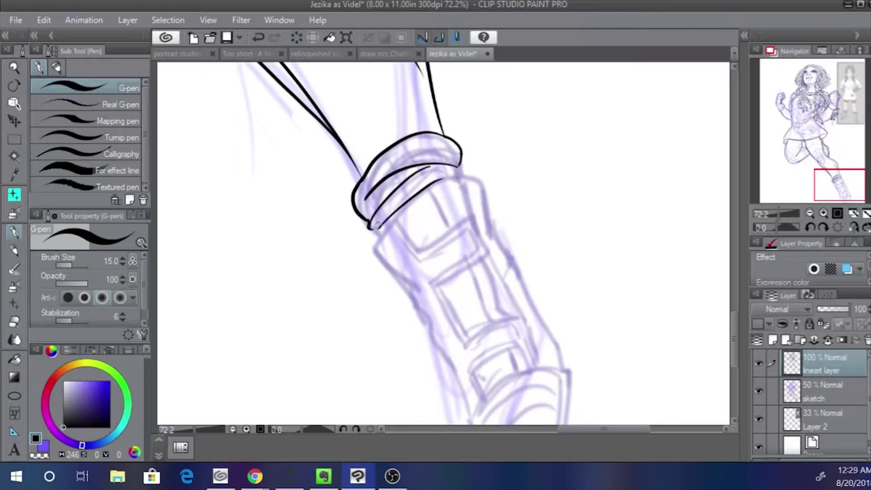
key("ctrl+z")
mouse_move(374, 229)
left_mouse_down()
mouse_move(435, 181)
mouse_move(394, 208)
left_mouse_up()
Ink the boot's top rim and both flared side edges of its cuff
mouse_move(459, 167)
left_mouse_down()
mouse_move(466, 176)
mouse_move(375, 232)
mouse_move(380, 257)
mouse_move(412, 287)
left_mouse_up()
left_click_drag(483, 179, 490, 232)
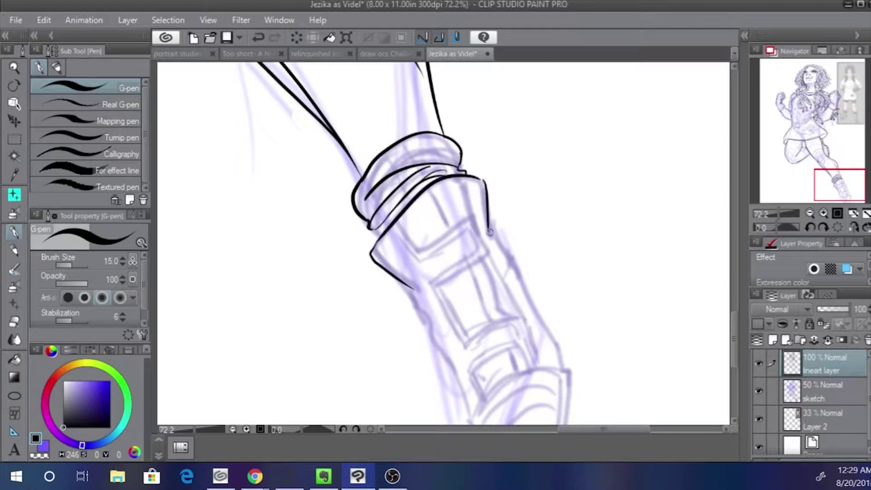
key("ctrl+z")
left_click_drag(484, 180, 493, 232)
left_click_drag(492, 231, 496, 236)
Ink the boot's outer side from below the cuff down to the toe cap
left_click_drag(348, 130, 317, 75)
left_click_drag(380, 232, 388, 254)
mouse_move(459, 176)
left_mouse_down()
mouse_move(529, 307)
mouse_move(532, 332)
left_mouse_up()
key("ctrl+z")
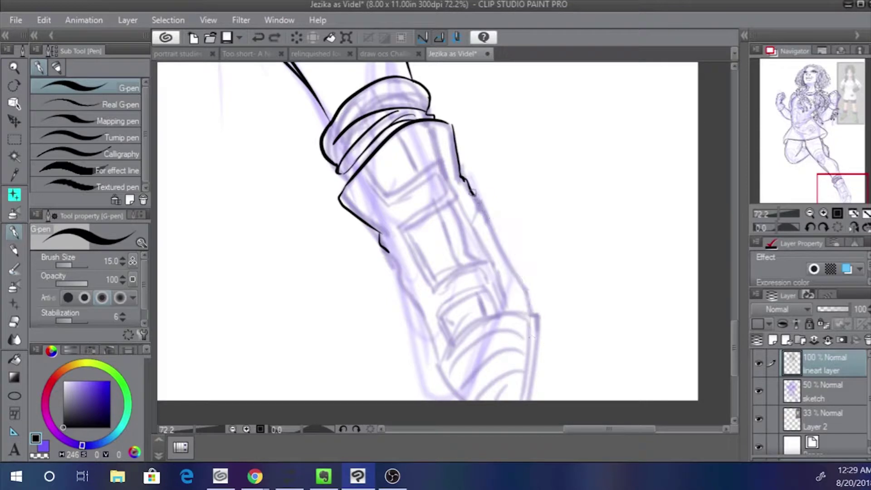
left_click_drag(474, 196, 537, 318)
key("ctrl+z")
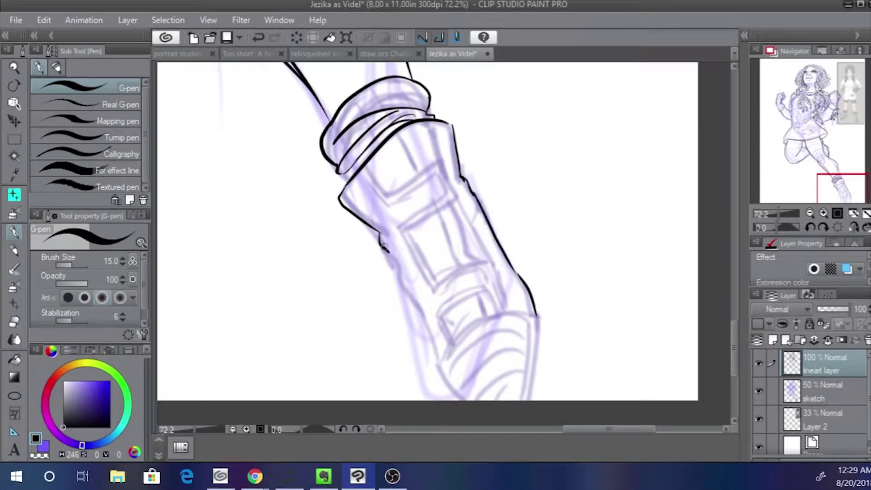
Ink the boot's inner side down around the sole and the outer edge of the toe
mouse_move(388, 252)
left_mouse_down()
mouse_move(425, 335)
mouse_move(401, 278)
mouse_move(414, 302)
left_mouse_up()
key("ctrl+z")
mouse_move(414, 304)
left_mouse_down()
mouse_move(419, 330)
mouse_move(455, 377)
mouse_move(483, 394)
left_mouse_up()
key("ctrl+z")
left_click_drag(420, 336, 483, 393)
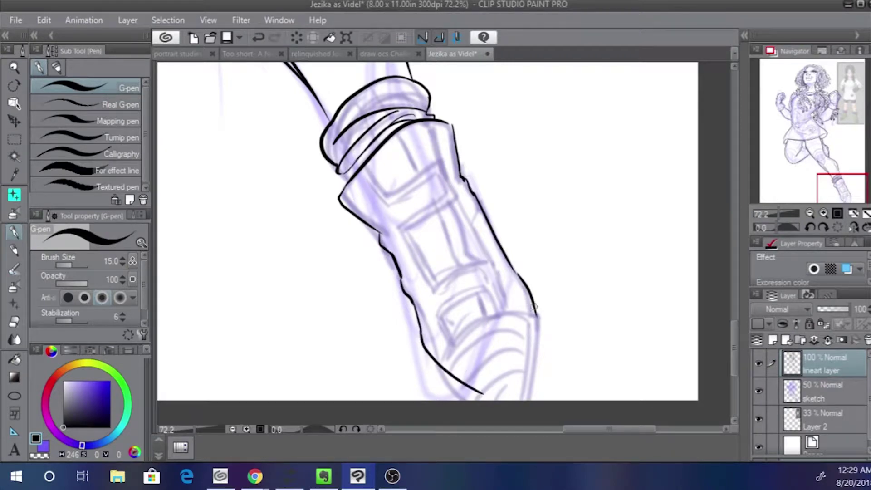
left_click_drag(535, 310, 522, 384)
Ink a second line along the boot's top rim and start the inner edge of its front panel
mouse_move(315, 129)
left_mouse_down()
mouse_move(424, 305)
mouse_move(314, 200)
left_mouse_up()
left_click_drag(369, 225, 381, 238)
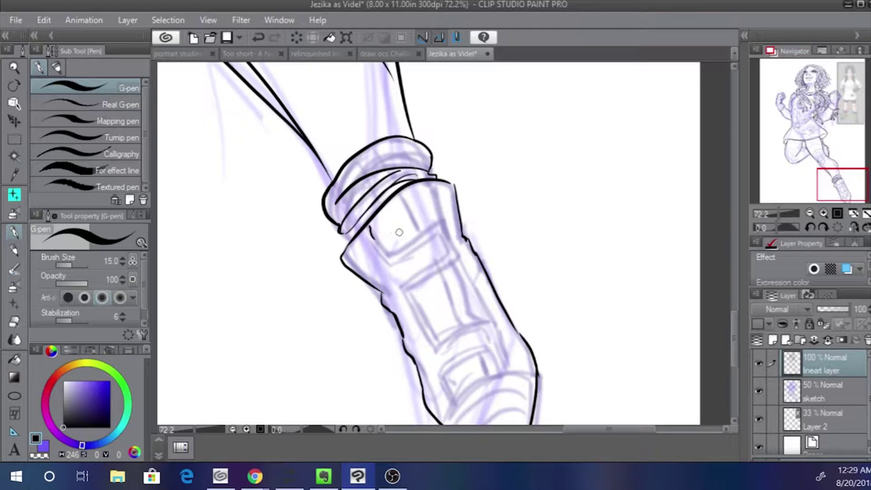
mouse_move(426, 186)
left_mouse_down()
mouse_move(394, 198)
mouse_move(351, 255)
left_mouse_up()
key("ctrl+z")
key("ctrl+z")
left_click_drag(450, 184, 376, 219)
key("ctrl+z")
key("ctrl+z")
mouse_move(453, 183)
left_mouse_down()
mouse_move(391, 200)
mouse_move(401, 194)
mouse_move(353, 249)
left_mouse_up()
key("ctrl+z")
key("ctrl+z")
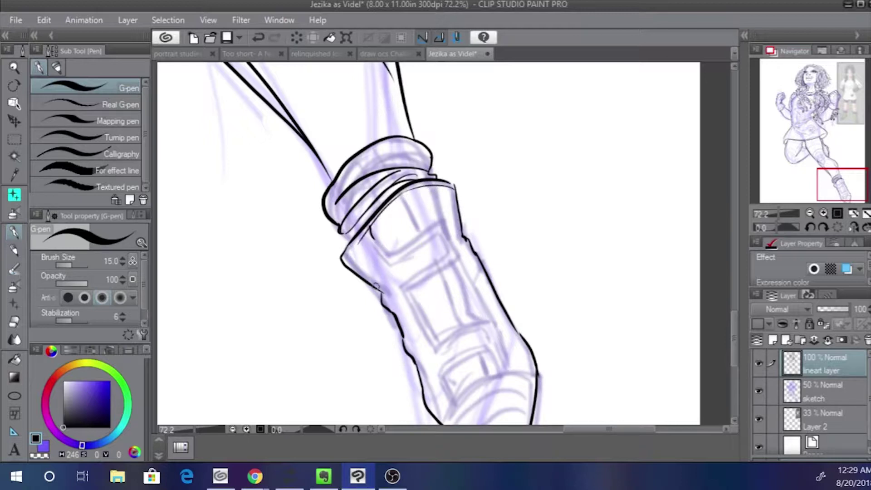
Ink the boot cuff's lower edge and the upper strap across the front panel
left_click_drag(382, 289, 401, 283)
left_click_drag(467, 238, 457, 256)
mouse_move(371, 236)
left_mouse_down()
mouse_move(394, 260)
mouse_move(436, 235)
mouse_move(448, 257)
mouse_move(442, 240)
mouse_move(446, 256)
mouse_move(403, 291)
left_mouse_up()
key("ctrl+z")
key("ctrl+z")
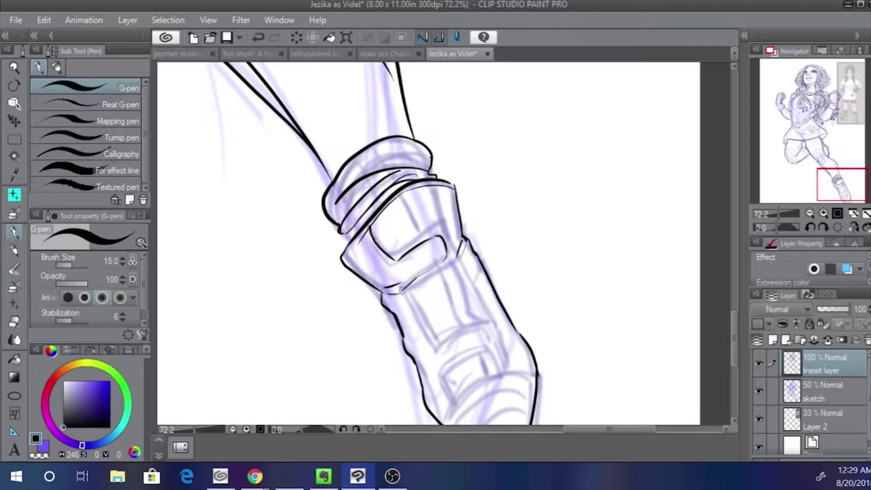
key("ctrl+z")
Ink the middle panel, the lower strap and the curved toe-cap seam on the boot
mouse_move(446, 261)
left_mouse_down()
mouse_move(404, 291)
mouse_move(435, 339)
mouse_move(487, 326)
left_mouse_up()
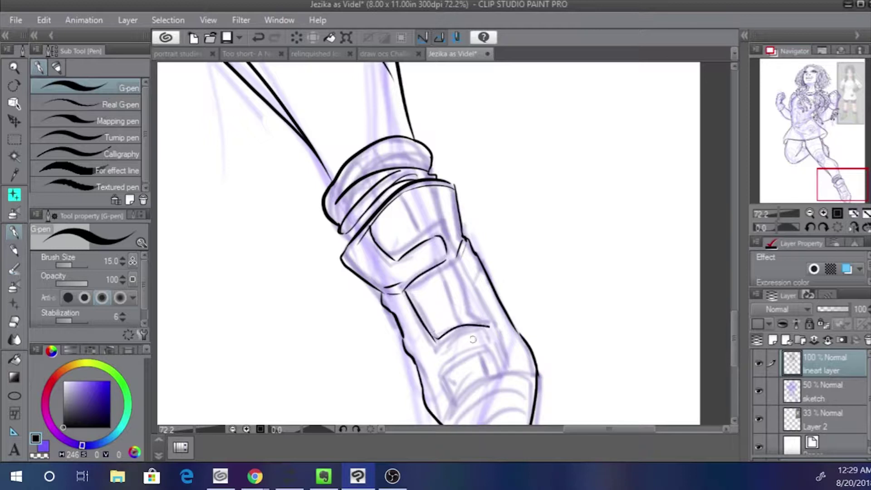
key("ctrl+z")
mouse_move(436, 338)
left_mouse_down()
mouse_move(488, 328)
mouse_move(463, 304)
mouse_move(427, 341)
mouse_move(429, 360)
mouse_move(515, 338)
left_mouse_up()
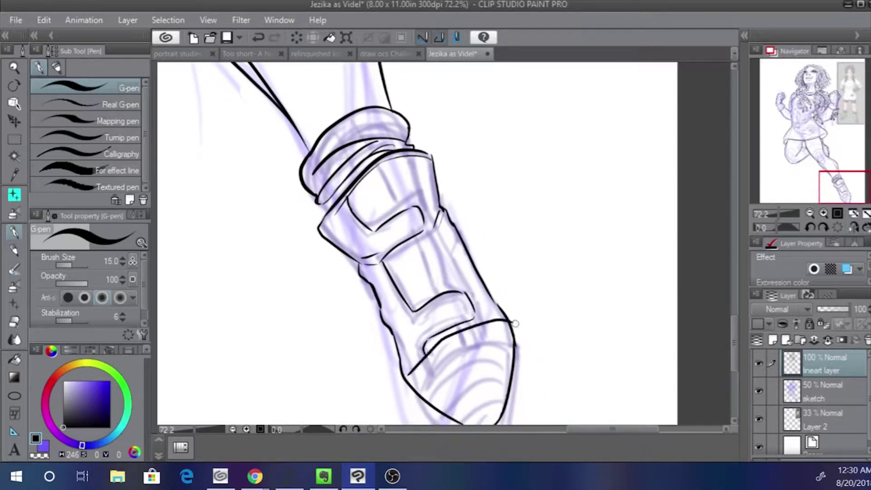
key("ctrl+z")
mouse_move(424, 356)
left_mouse_down()
mouse_move(513, 340)
mouse_move(410, 385)
left_mouse_up()
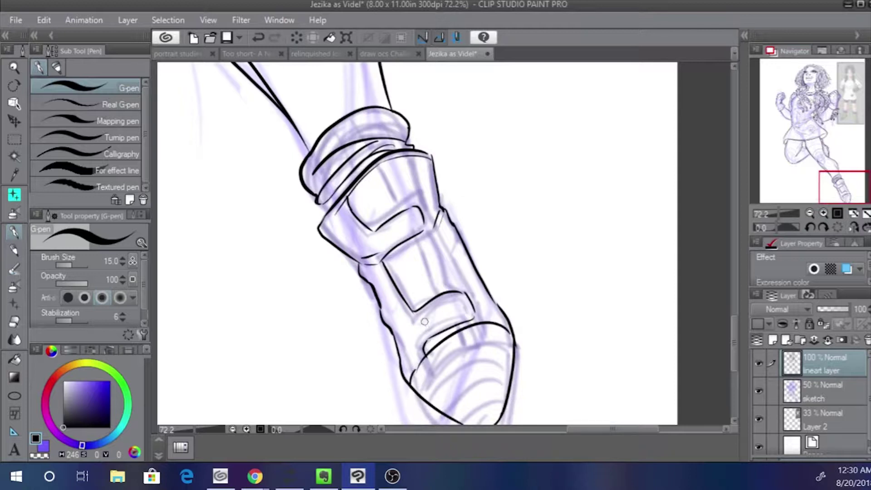
Erase the lower strap's lines above the boot's toe cap
left_click_drag(443, 335, 421, 348)
mouse_move(480, 307)
left_mouse_down()
mouse_move(464, 323)
mouse_move(455, 287)
mouse_move(421, 304)
left_mouse_up()
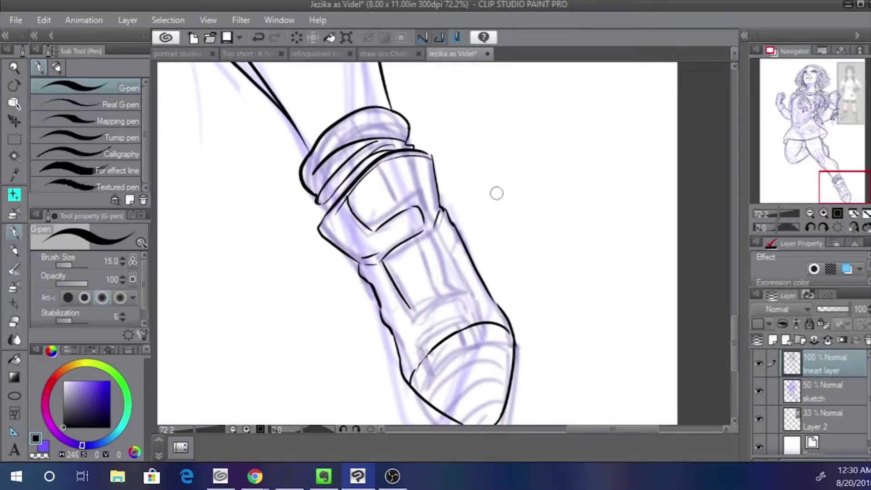
Finish inking the outer end of the curved toe-cap seam on the front boot
left_click_drag(437, 343, 410, 386)
key("ctrl+z")
key("ctrl+z")
left_click_drag(421, 284, 398, 278)
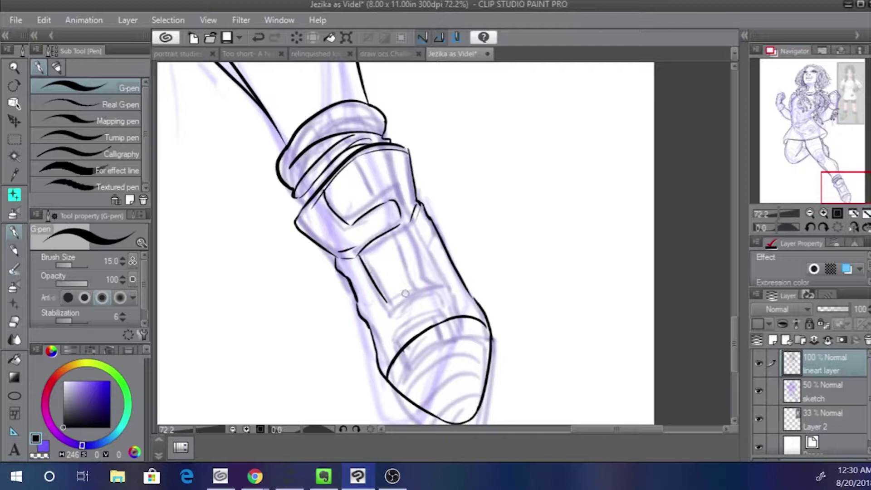
Ink the side and bottom edges of the middle panel on the front of the boot
key("ctrl+z")
left_click_drag(368, 273, 383, 290)
key("ctrl+z")
left_click_drag(358, 252, 384, 286)
key("ctrl+z")
mouse_move(360, 257)
left_mouse_down()
mouse_move(382, 291)
mouse_move(437, 277)
left_mouse_up()
key("ctrl+z")
left_click_drag(398, 222, 423, 275)
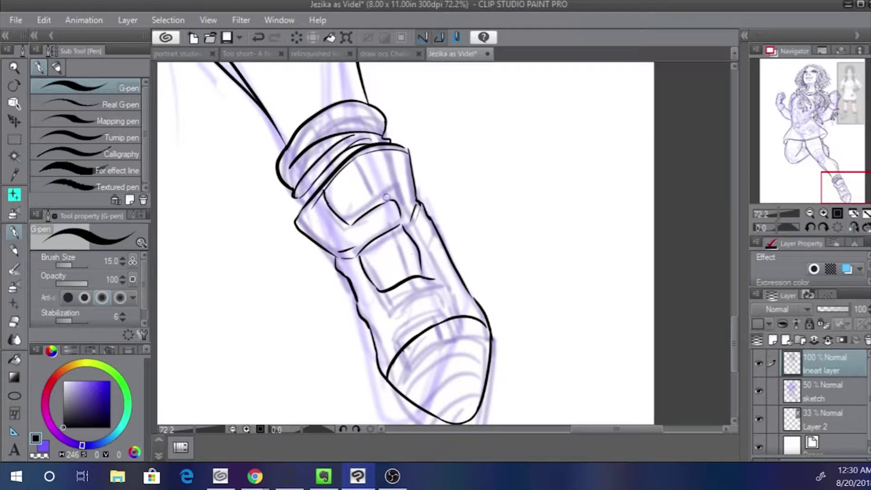
Ink the upper panel's inner edge and the lower strap's outline above the boot's toe cap
mouse_move(384, 190)
left_mouse_down()
mouse_move(390, 198)
mouse_move(374, 193)
mouse_move(353, 163)
left_mouse_up()
key("ctrl+z")
mouse_move(434, 279)
left_mouse_down()
mouse_move(449, 305)
mouse_move(403, 319)
left_mouse_up()
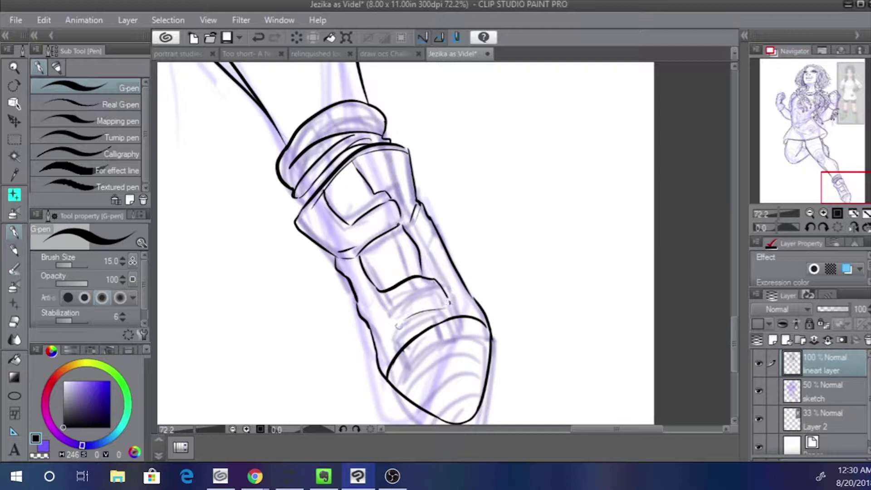
key("ctrl+z")
mouse_move(450, 302)
left_mouse_down()
mouse_move(413, 307)
mouse_move(386, 332)
mouse_move(420, 308)
mouse_move(396, 336)
left_mouse_up()
key("ctrl+z")
Raise the opacity of the reference image on Layer 2 to 100% and reselect the lineart layer
left_click_drag(834, 126, 848, 119)
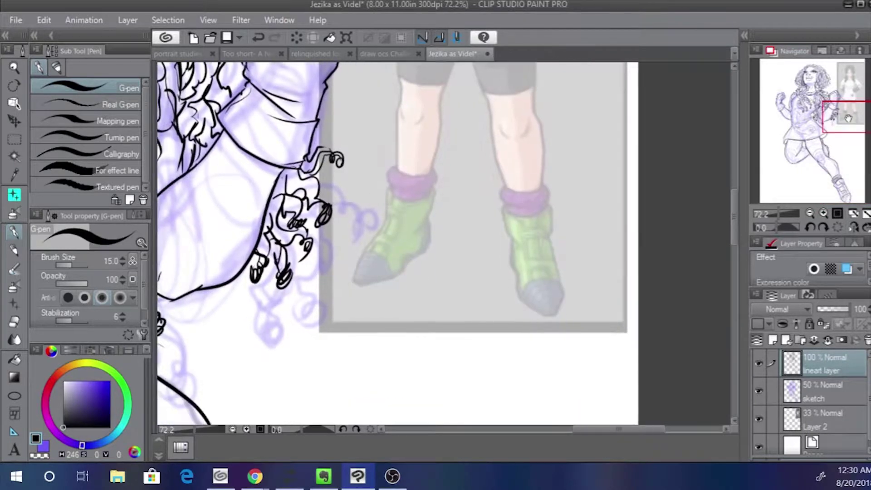
left_click(814, 418)
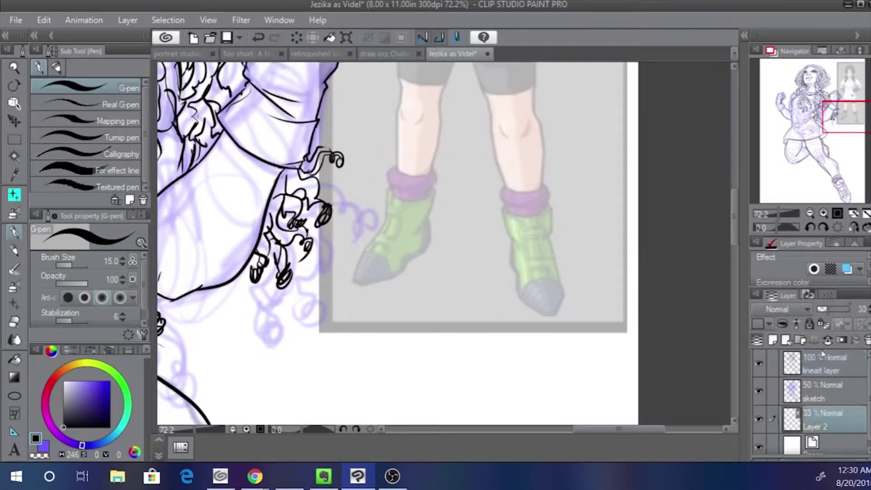
left_click_drag(828, 309, 865, 310)
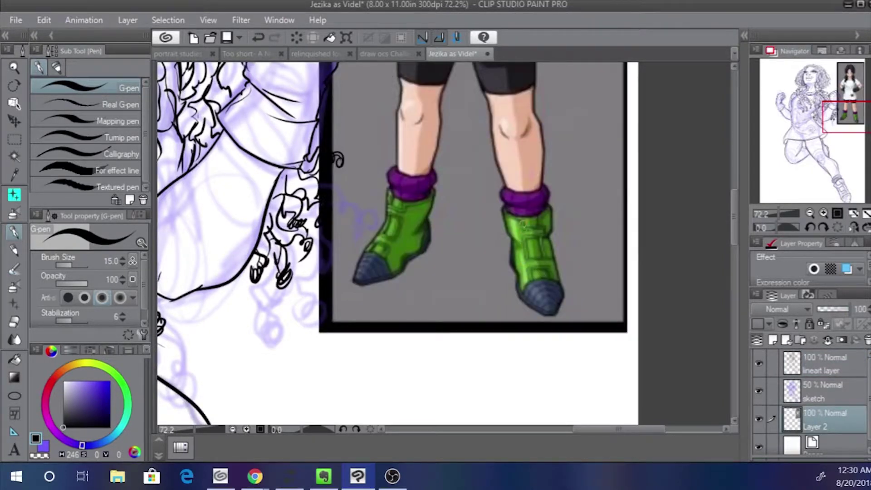
left_click_drag(847, 118, 844, 182)
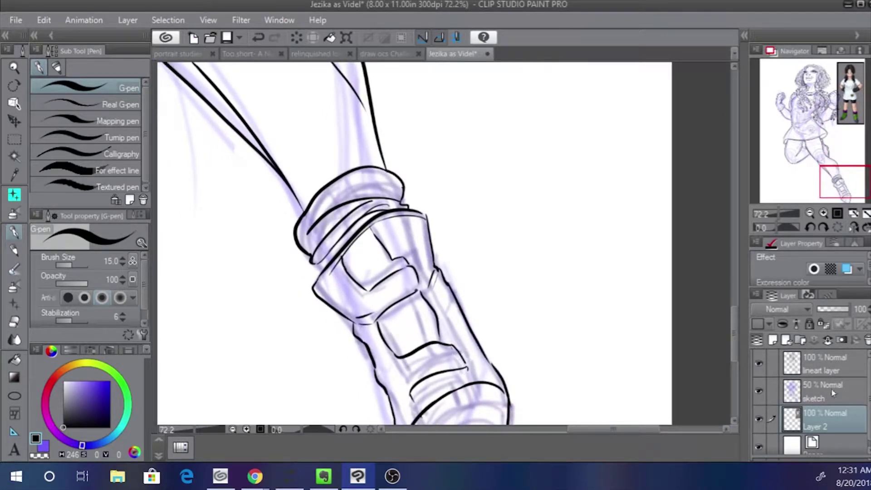
key("alt+bracketright")
key("alt+bracketright")
Undo the lower strap's corner line, check the reference boots and ink the strap's short side edge
key("ctrl+z")
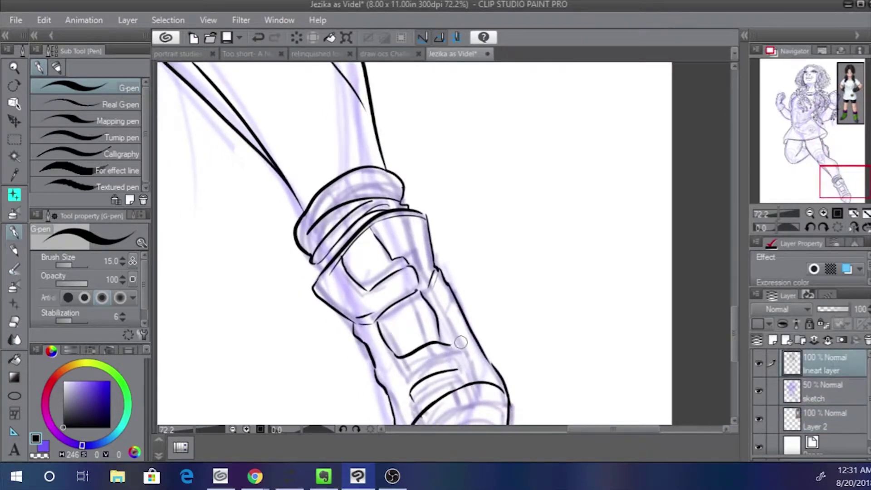
left_click(846, 109)
left_click_drag(847, 112, 846, 176)
mouse_move(450, 368)
left_mouse_down()
mouse_move(457, 384)
mouse_move(409, 395)
left_mouse_up()
key("ctrl+z")
key("ctrl+z")
left_click_drag(447, 370, 405, 394)
key("ctrl+z")
Reduce the pen size to 6 and ink thin inner contour lines inside the lower strap
key("bracketleft")
key("bracketleft")
key("bracketleft")
key("bracketleft")
key("bracketleft")
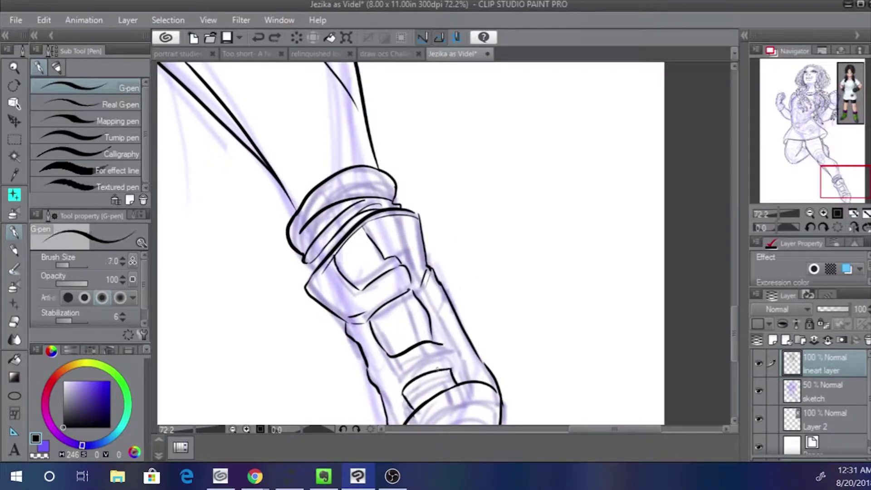
mouse_move(447, 373)
left_mouse_down()
mouse_move(407, 393)
mouse_move(436, 377)
left_mouse_up()
key("ctrl+z")
key("ctrl+z")
key("ctrl+z")
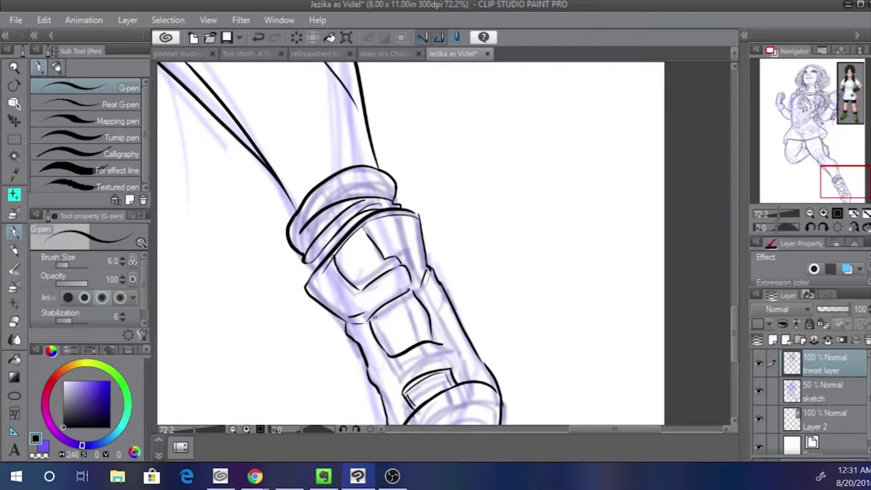
Add thin inner contour lines along the edges of the boot's middle panel, upper panel and upper strap
mouse_move(375, 321)
left_mouse_down()
mouse_move(392, 351)
mouse_move(432, 341)
mouse_move(408, 302)
mouse_move(384, 301)
mouse_move(363, 319)
left_mouse_up()
key("ctrl+z")
key("ctrl+z")
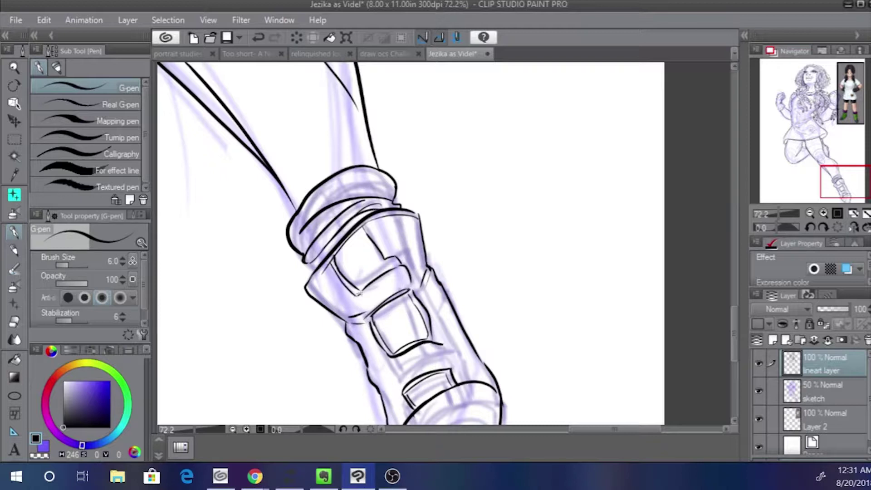
left_click_drag(359, 294, 400, 273)
mouse_move(366, 225)
left_mouse_down()
mouse_move(409, 268)
mouse_move(422, 293)
mouse_move(413, 289)
left_mouse_up()
key("ctrl+z")
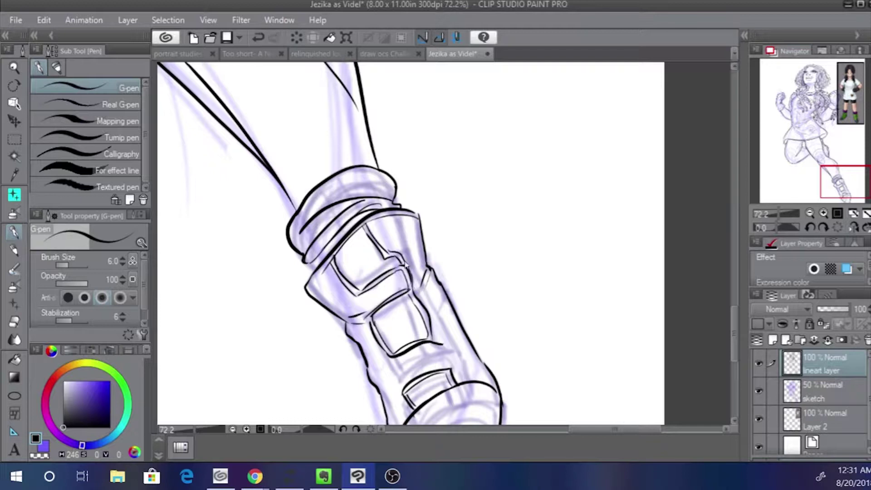
Ink the thin strap corner below the middle panel and add short detail lines inside that panel
key("ctrl+z")
mouse_move(447, 342)
left_mouse_down()
mouse_move(457, 359)
mouse_move(454, 341)
left_mouse_up()
key("ctrl+z")
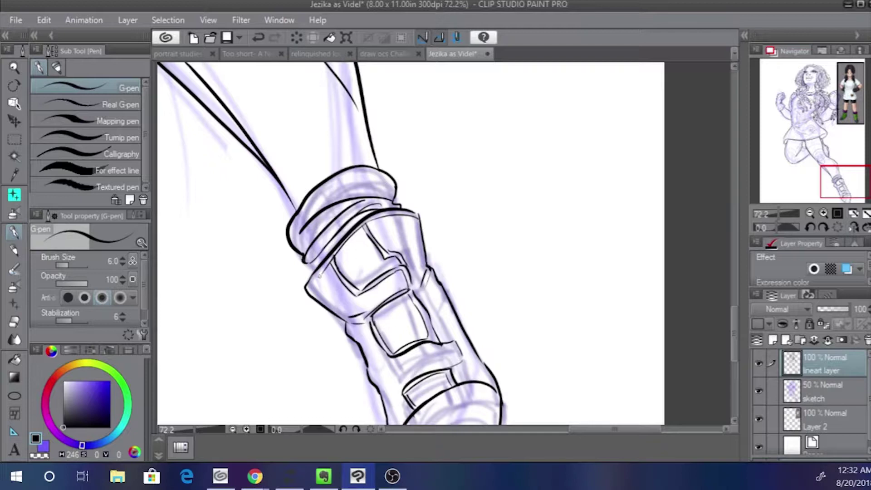
mouse_move(378, 321)
left_mouse_down()
mouse_move(411, 303)
mouse_move(403, 306)
left_mouse_up()
key("ctrl+z")
key("ctrl+z")
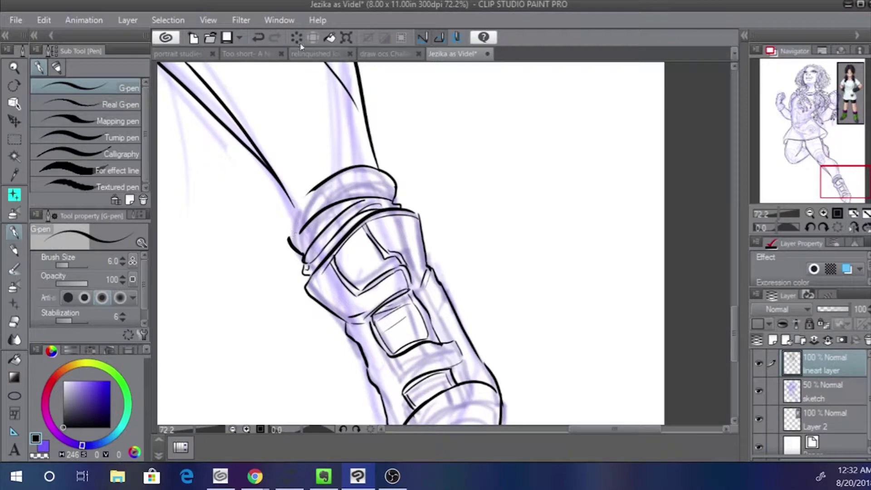
Set the pen size to 10 and redraw the sock's outer side with a rounded fold bulging beside the ankle
key("]")
key("]")
key("]")
key("bracketleft")
key("bracketleft")
key("bracketleft")
key("bracketleft")
mouse_move(292, 200)
left_mouse_down()
mouse_move(288, 238)
mouse_move(286, 218)
mouse_move(319, 188)
mouse_move(286, 225)
mouse_move(283, 209)
left_mouse_up()
key("ctrl+z")
key("ctrl+z")
key("ctrl+z")
key("ctrl+z")
key("ctrl+z")
key("ctrl+z")
key("ctrl+z")
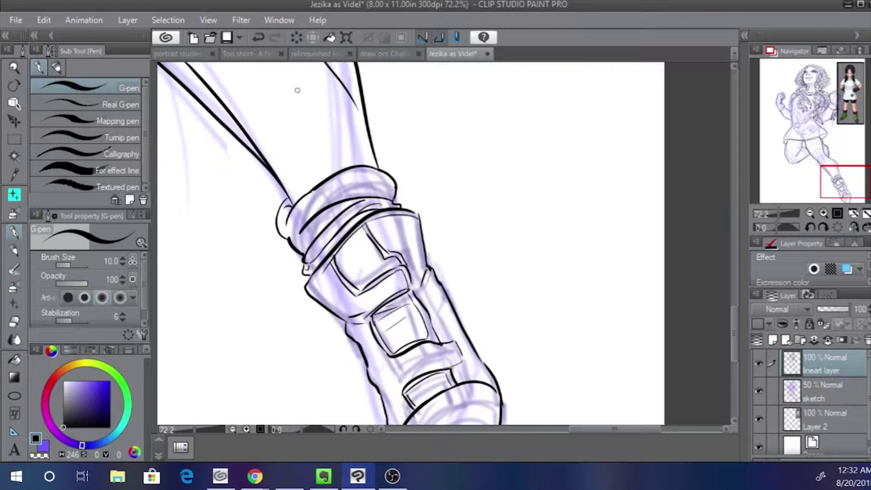
Ink small rounded folds on the sock's top edge where it meets the back of the calf
mouse_move(380, 165)
left_mouse_down()
mouse_move(386, 177)
mouse_move(390, 169)
mouse_move(375, 168)
mouse_move(390, 169)
left_mouse_up()
key("ctrl+z")
key("ctrl+z")
key("ctrl+z")
key("ctrl+z")
key("ctrl+z")
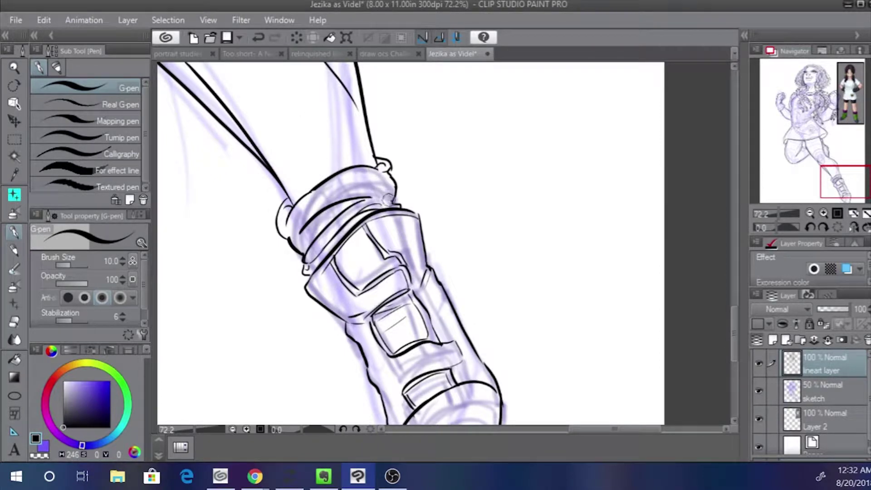
Rework the sock's inner side edge with irregular fold lines above the boot's rim
mouse_move(394, 180)
left_mouse_down()
mouse_move(370, 195)
mouse_move(373, 209)
left_mouse_up()
key("ctrl+z")
key("ctrl+z")
key("ctrl+z")
key("ctrl+z")
key("ctrl+z")
mouse_move(394, 181)
left_mouse_down()
mouse_move(373, 198)
mouse_move(383, 203)
left_mouse_up()
key("ctrl+z")
key("ctrl+z")
key("ctrl+z")
key("ctrl+z")
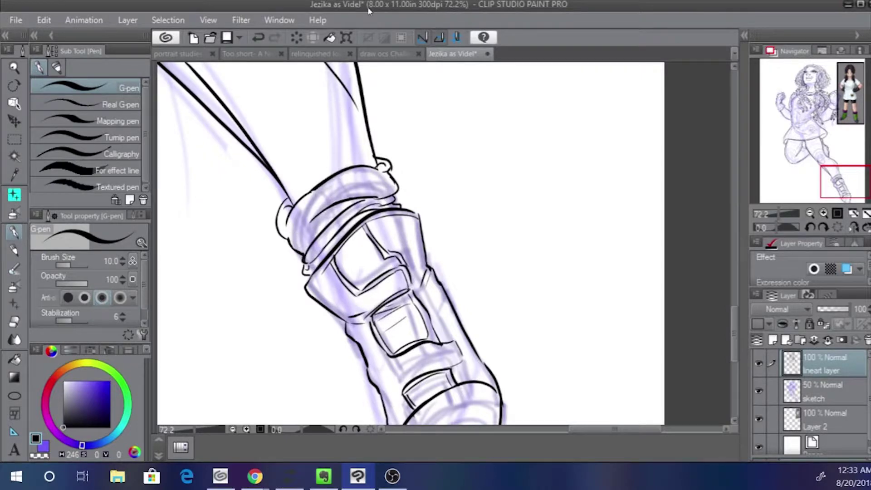
Check the reference boots and touch up the upper panel's line ends at the boot's rim
left_click_drag(856, 111, 848, 177)
left_click(850, 117)
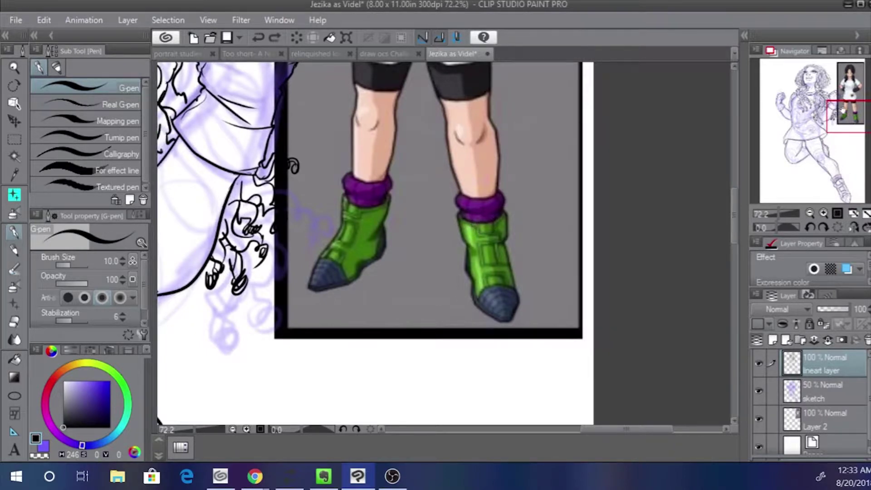
left_click_drag(843, 110, 835, 172)
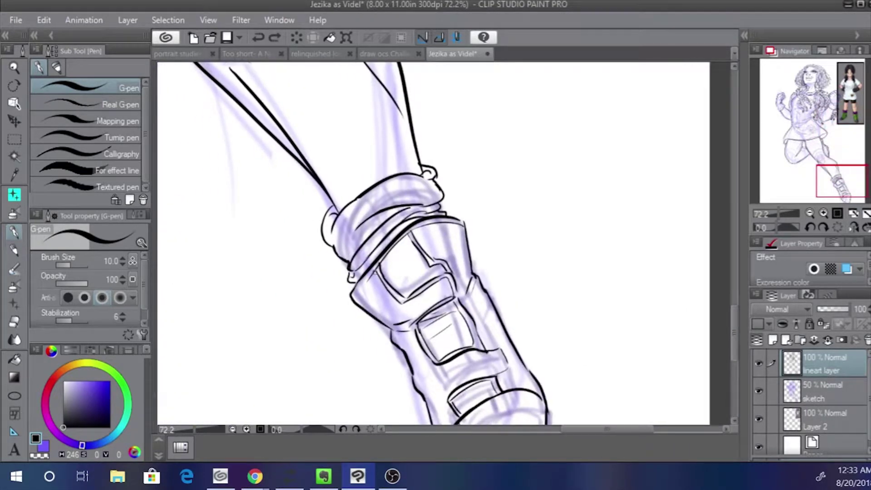
left_click_drag(376, 272, 354, 294)
key("ctrl+z")
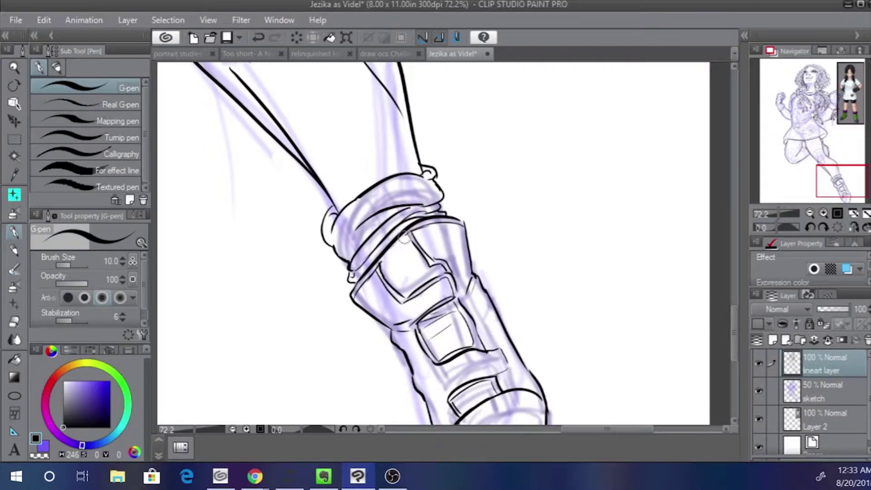
Ink wrinkle lines across the folds of the sock above the boot
left_click_drag(310, 253, 236, 271)
left_click_drag(856, 110, 846, 157)
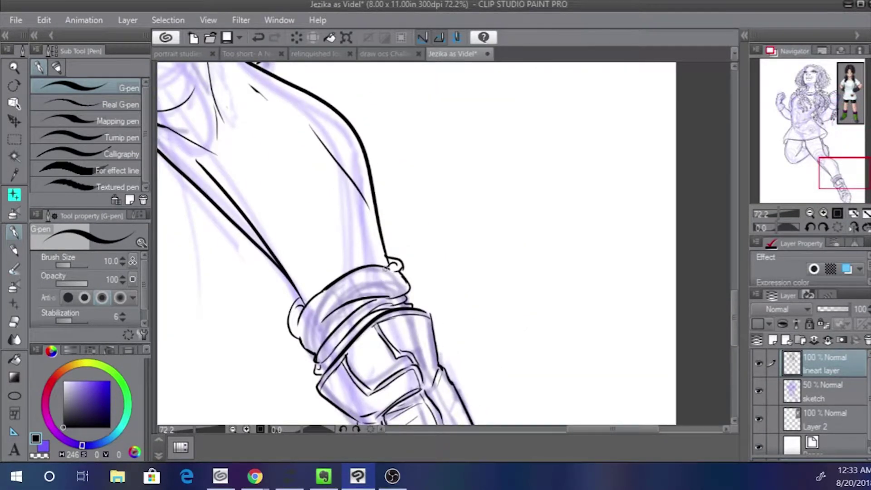
mouse_move(384, 268)
left_mouse_down()
mouse_move(398, 302)
mouse_move(358, 272)
mouse_move(373, 304)
left_mouse_up()
mouse_move(337, 281)
left_mouse_down()
mouse_move(341, 310)
mouse_move(363, 321)
left_mouse_up()
mouse_move(313, 298)
left_mouse_down()
mouse_move(320, 329)
mouse_move(306, 347)
mouse_move(258, 144)
left_mouse_up()
Touch up the toe cap's side outline and ink the first curved ridge below its seam
mouse_move(438, 269)
left_mouse_down()
mouse_move(431, 345)
mouse_move(432, 336)
left_mouse_up()
key("ctrl+z")
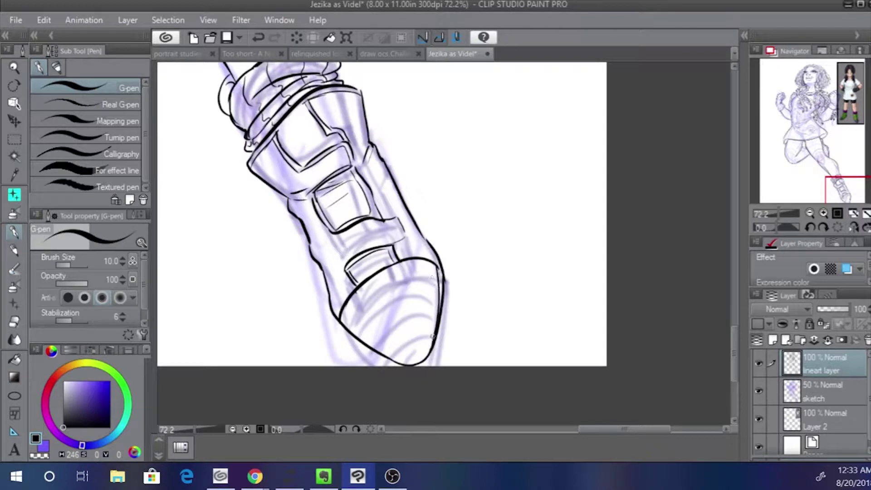
left_click_drag(340, 313, 367, 343)
key("ctrl+z")
left_click_drag(435, 255, 438, 273)
key("ctrl+z")
mouse_move(431, 246)
left_mouse_down()
mouse_move(436, 292)
mouse_move(438, 279)
mouse_move(355, 334)
left_mouse_up()
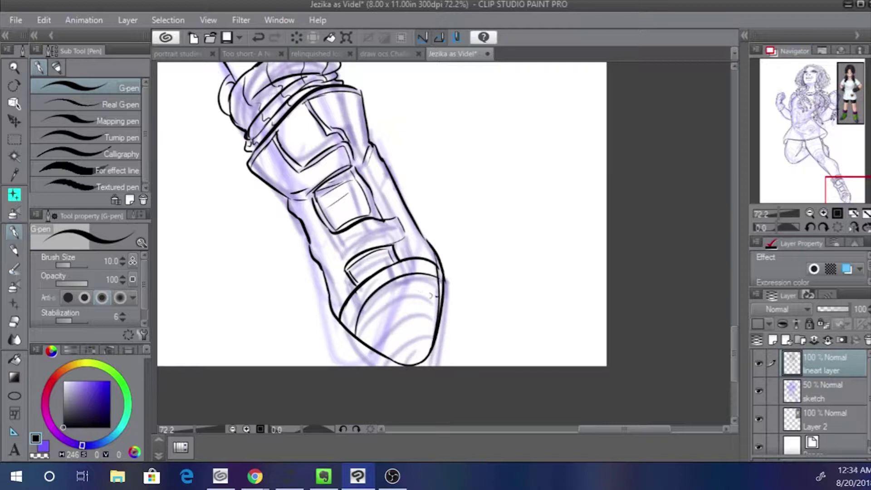
Ink the remaining curved ridges across the toe cap down to the boot's tip
key("ctrl+z")
mouse_move(436, 294)
left_mouse_down()
mouse_move(362, 341)
mouse_move(373, 342)
left_mouse_up()
left_click_drag(436, 313, 381, 358)
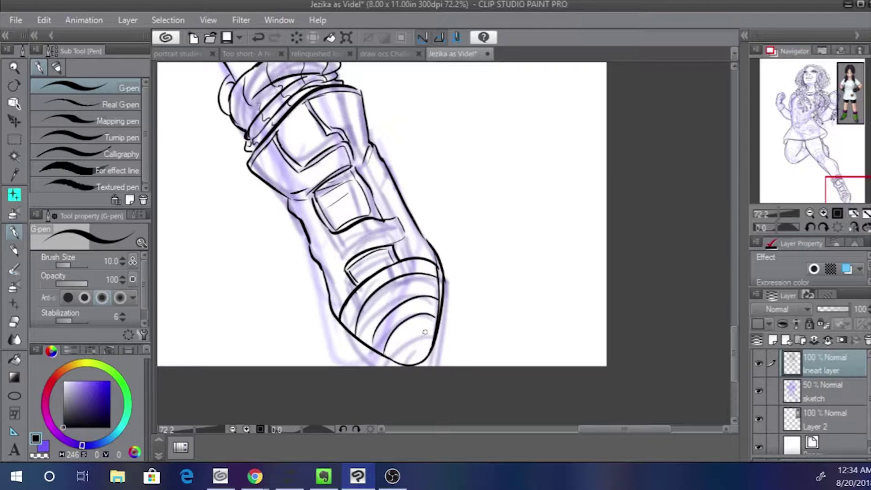
left_click_drag(435, 329, 396, 362)
key("ctrl+z")
left_click_drag(433, 329, 395, 362)
key("ctrl+z")
mouse_move(433, 330)
left_mouse_down()
mouse_move(403, 341)
mouse_move(408, 332)
mouse_move(431, 345)
mouse_move(409, 363)
left_mouse_up()
key("ctrl+z")
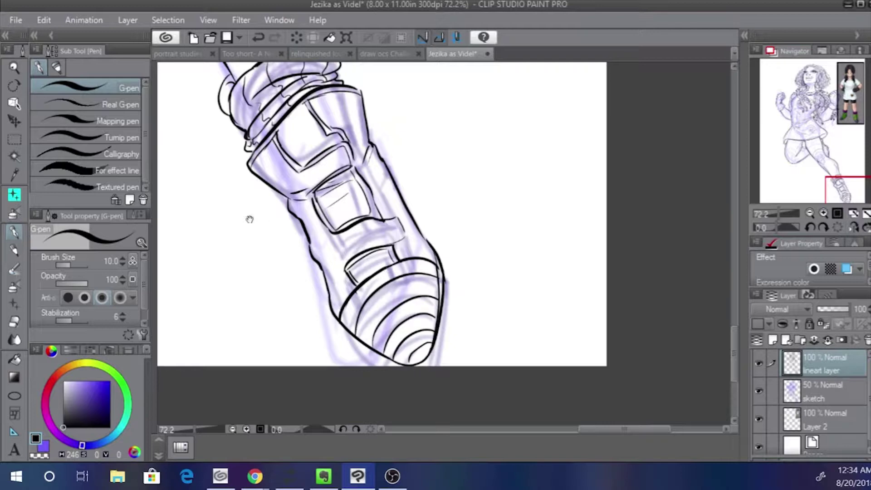
Ink a series of curved ridges across the rear boot's toe cap behind the front thigh
left_click_drag(249, 218, 556, 327)
left_click_drag(272, 77, 342, 243)
left_click_drag(423, 88, 308, 237)
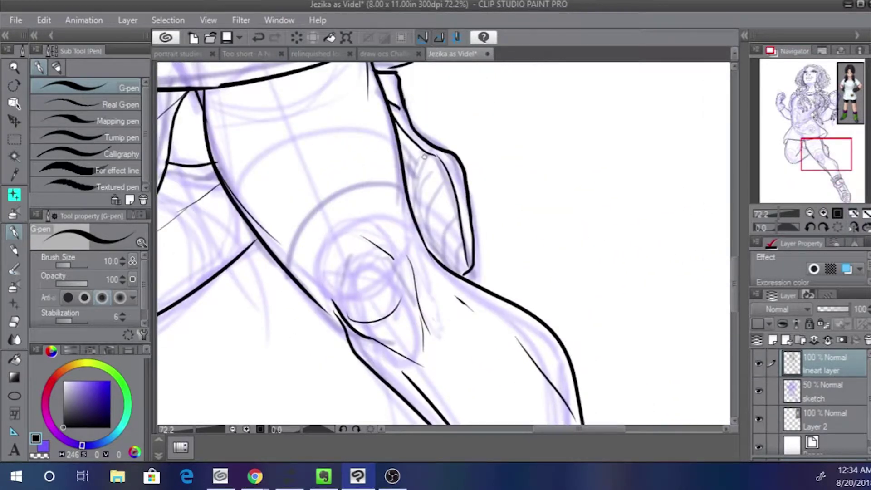
left_click_drag(424, 156, 408, 206)
mouse_move(443, 167)
left_mouse_down()
mouse_move(411, 202)
mouse_move(414, 217)
left_mouse_up()
key("ctrl+z")
left_click_drag(449, 190, 421, 231)
key("ctrl+z")
key("ctrl+z")
left_click_drag(444, 167, 413, 214)
mouse_move(453, 188)
left_mouse_down()
mouse_move(421, 227)
mouse_move(439, 187)
mouse_move(421, 235)
left_mouse_up()
key("ctrl+z")
left_click_drag(460, 207, 429, 256)
mouse_move(459, 222)
left_mouse_down()
mouse_move(439, 262)
mouse_move(458, 275)
left_mouse_up()
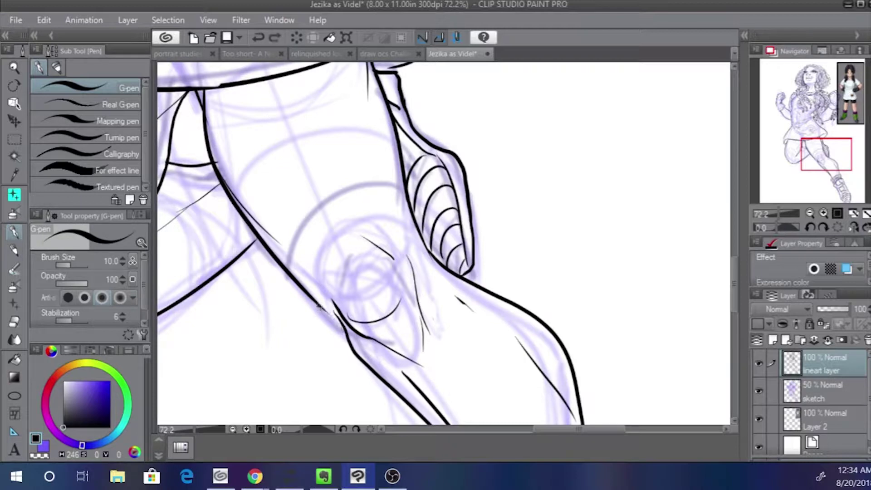
Clean up stray line ends around the thighs and smooth the shirt hem's line between the legs
mouse_move(276, 315)
left_mouse_down()
mouse_move(431, 320)
mouse_move(476, 415)
left_mouse_up()
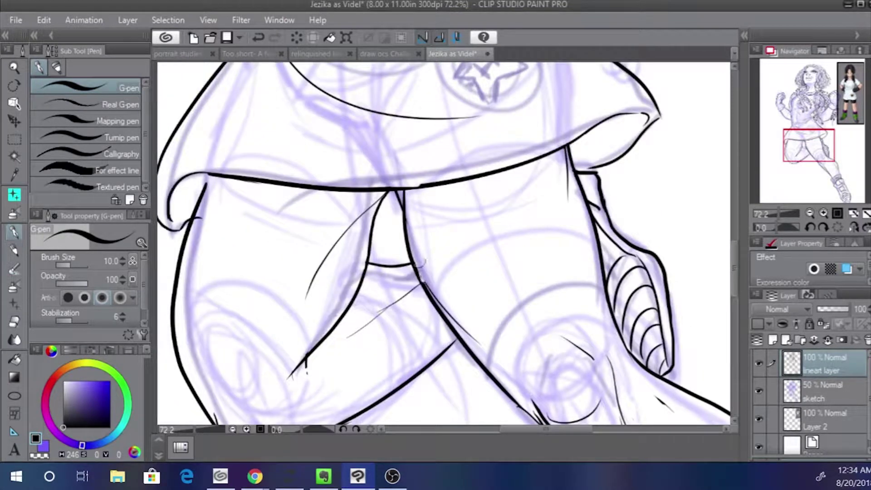
left_click_drag(417, 257, 423, 274)
left_click_drag(380, 310, 392, 308)
left_click_drag(424, 186, 404, 190)
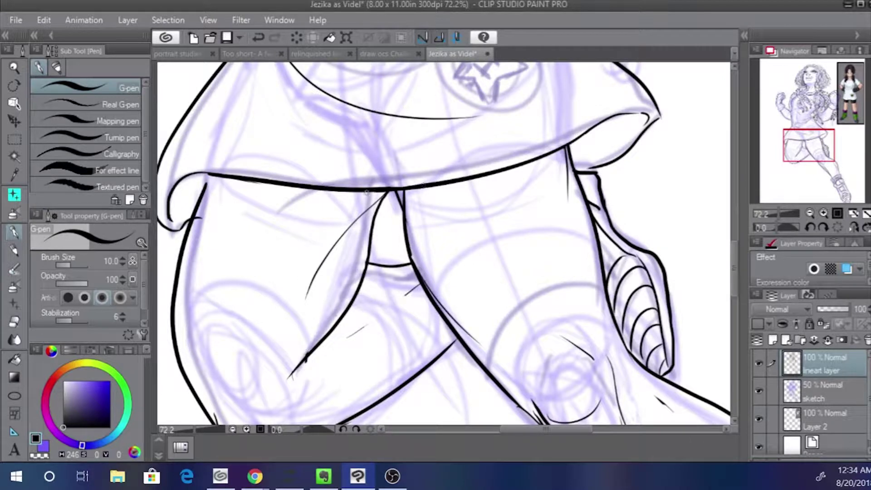
left_click_drag(207, 211, 195, 219)
mouse_move(181, 247)
left_mouse_down()
mouse_move(230, 184)
mouse_move(213, 272)
left_mouse_up()
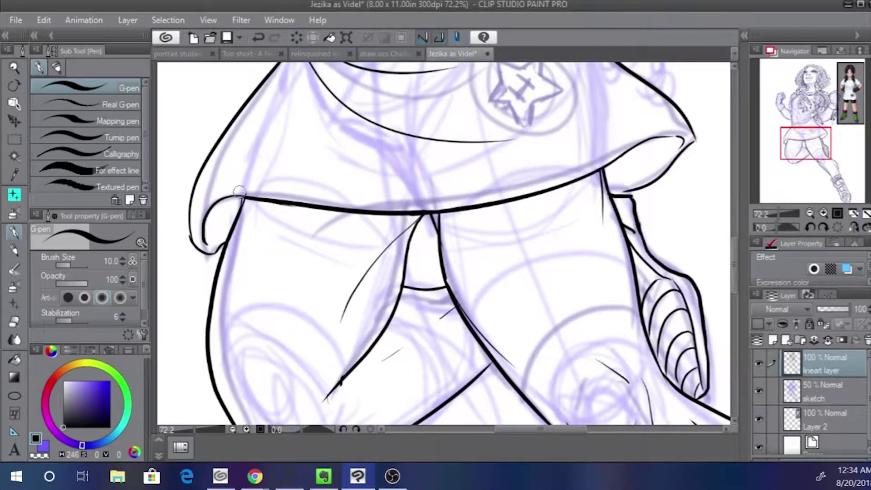
Ink diagonal fold lines across the shirt's chest, below the hanging curls
scroll(239, 193, "up", 10)
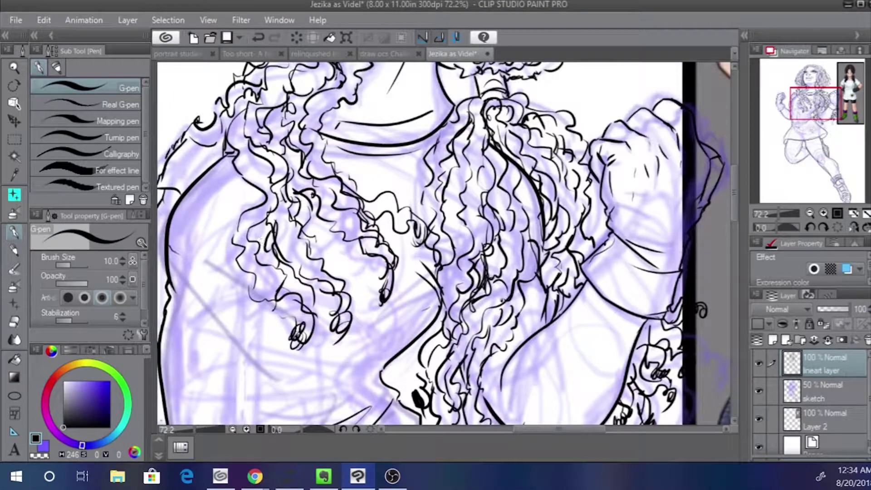
left_click_drag(204, 262, 308, 361)
left_click_drag(211, 277, 283, 377)
left_click_drag(227, 304, 275, 348)
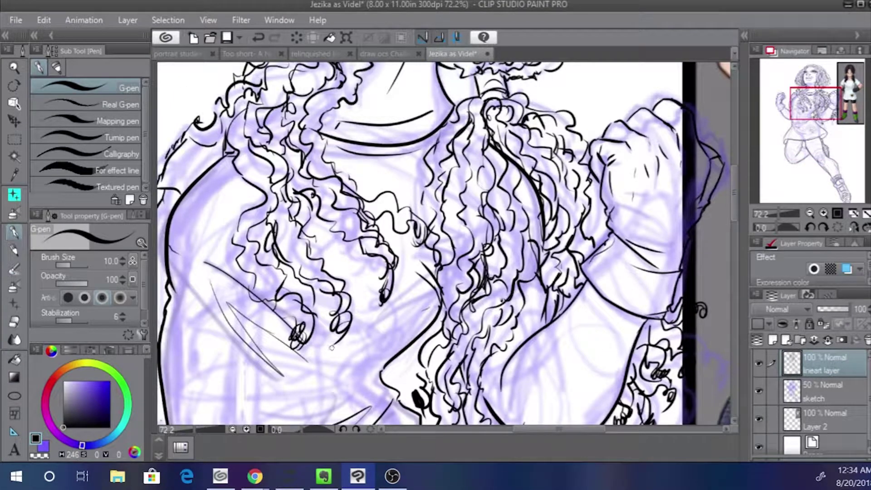
mouse_move(333, 348)
left_mouse_down()
mouse_move(369, 341)
mouse_move(414, 293)
left_mouse_up()
left_click_drag(227, 267, 259, 170)
left_click_drag(252, 255, 299, 392)
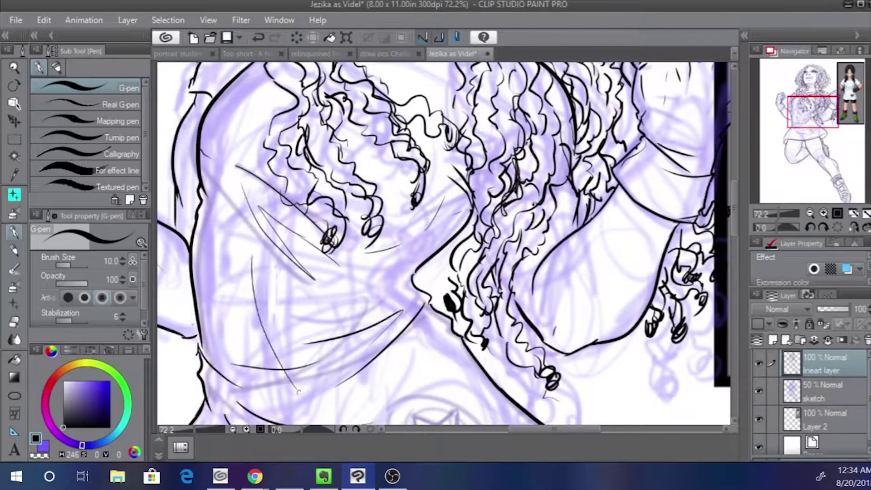
key("ctrl+z")
Hide the sketch layer to view the line art on its own
scroll(258, 178, "up", 10)
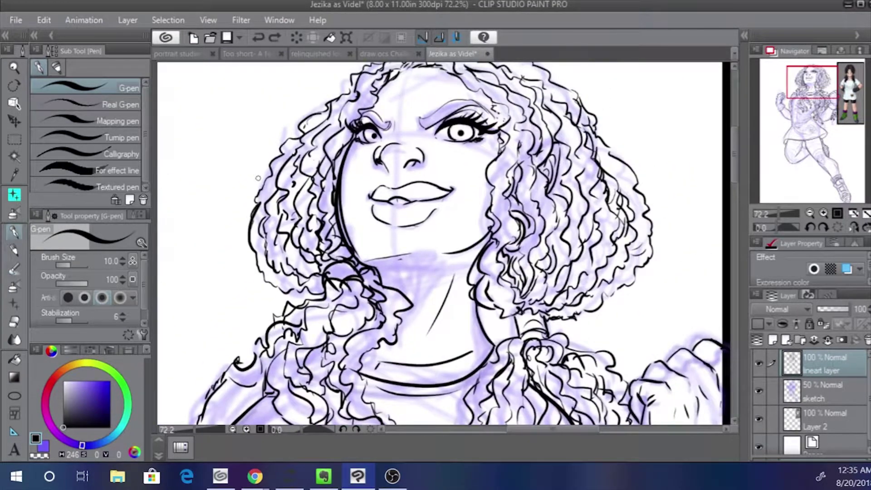
left_click(759, 391)
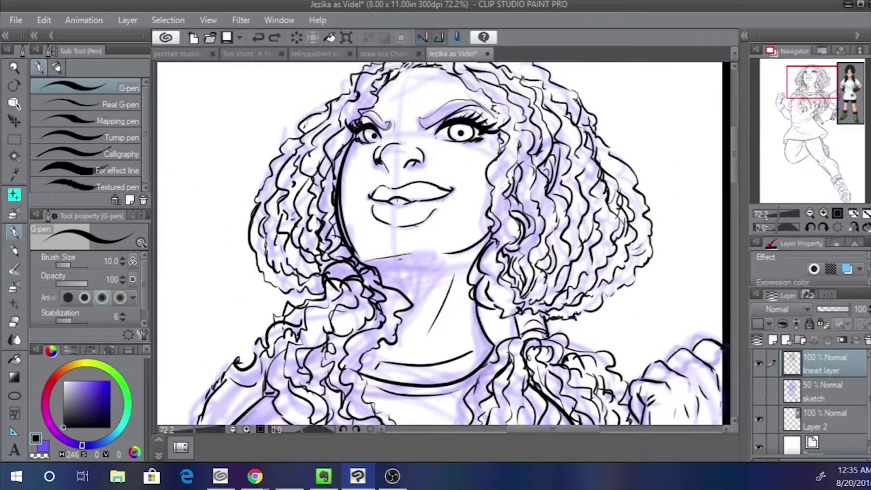
Show the sketch and scale down the sketch and lineart layers together so the whole figure fits on the page beside the reference
left_click(771, 214)
left_click_drag(775, 134, 817, 168)
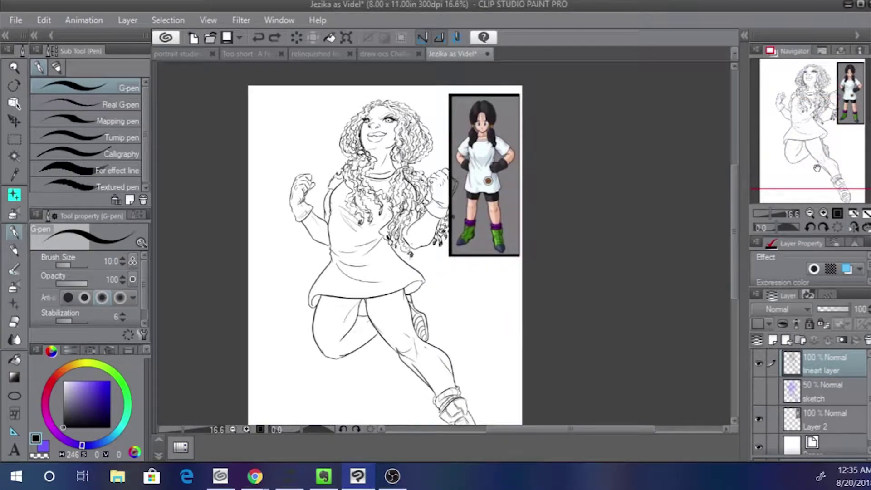
mouse_move(303, 267)
left_mouse_down()
mouse_move(295, 212)
mouse_move(302, 255)
left_mouse_up()
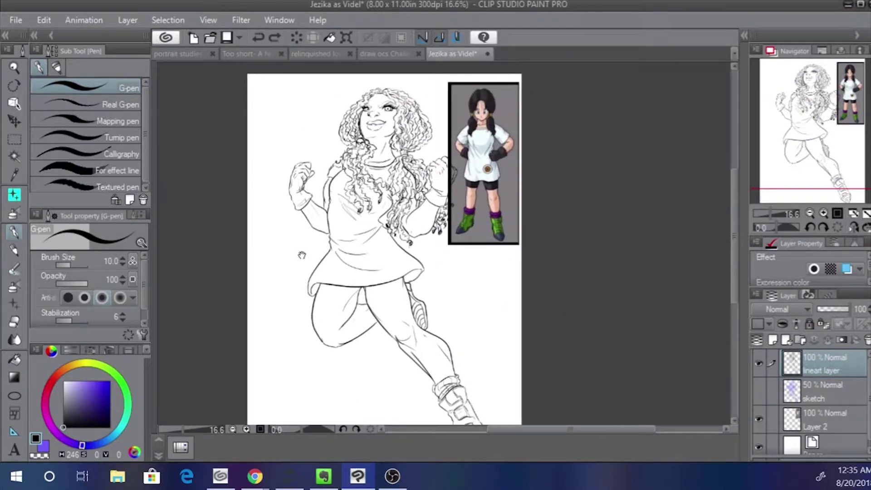
left_click(760, 392)
key("ctrl+t")
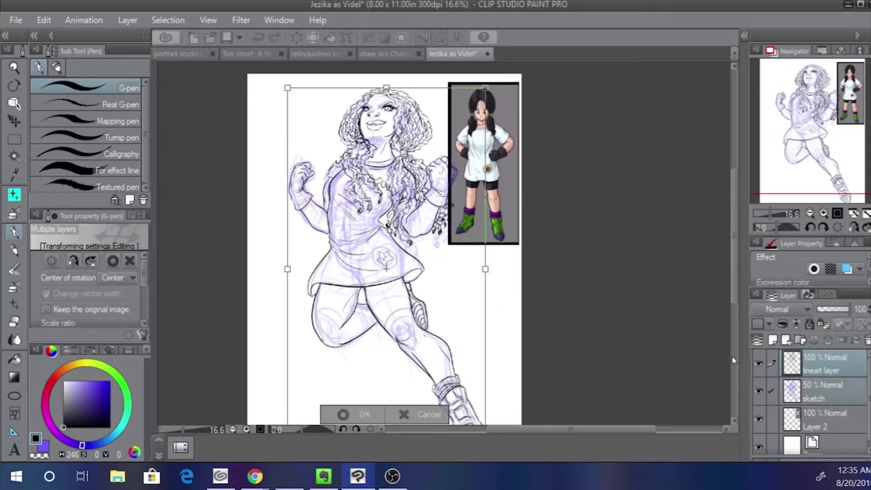
left_click_drag(289, 86, 322, 151)
mouse_move(359, 251)
left_mouse_down()
mouse_move(313, 211)
mouse_move(363, 259)
left_mouse_up()
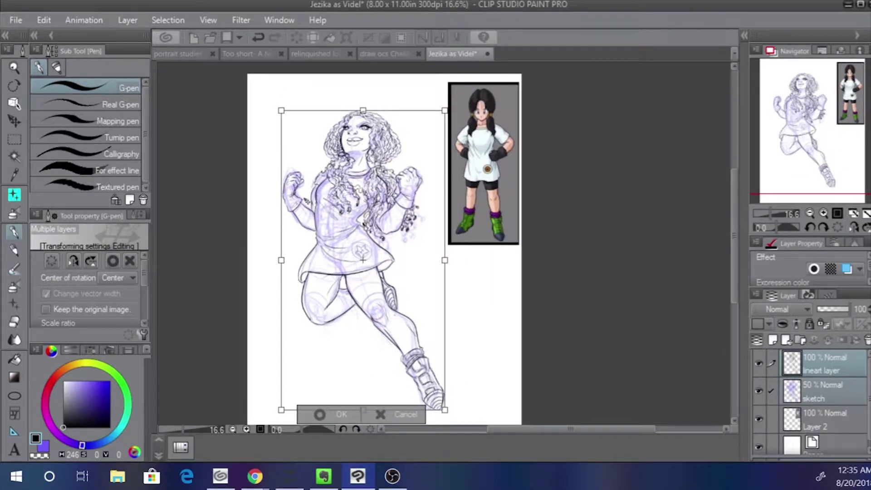
key("Return")
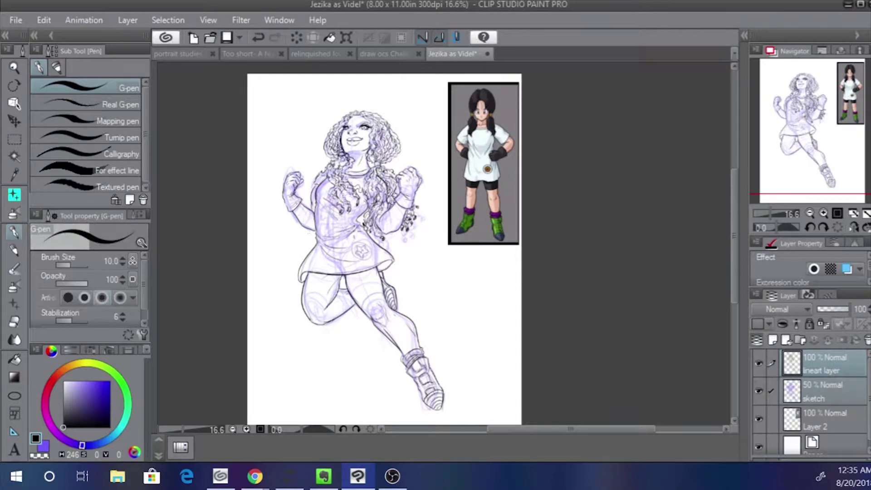
Lasso the character's left eye and nudge it toward the nose on the lineart layer, and hide the sketch layer
left_click(803, 390)
left_click(780, 212)
left_click(780, 213)
left_click_drag(822, 132, 802, 94)
left_click(14, 137)
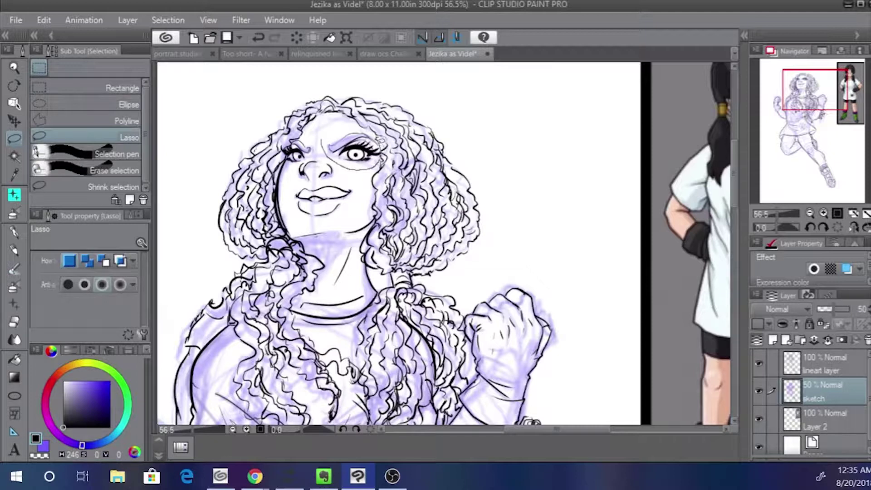
mouse_move(370, 131)
left_mouse_down()
mouse_move(320, 142)
mouse_move(359, 166)
left_mouse_up()
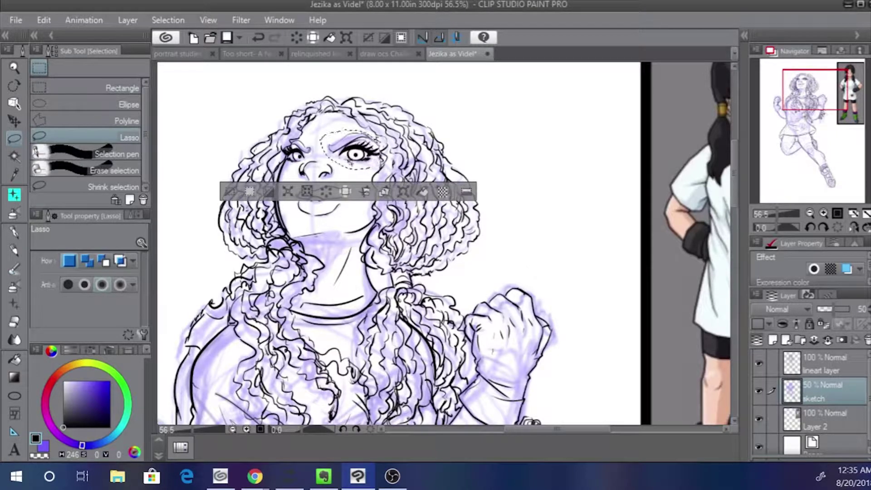
left_click(822, 365)
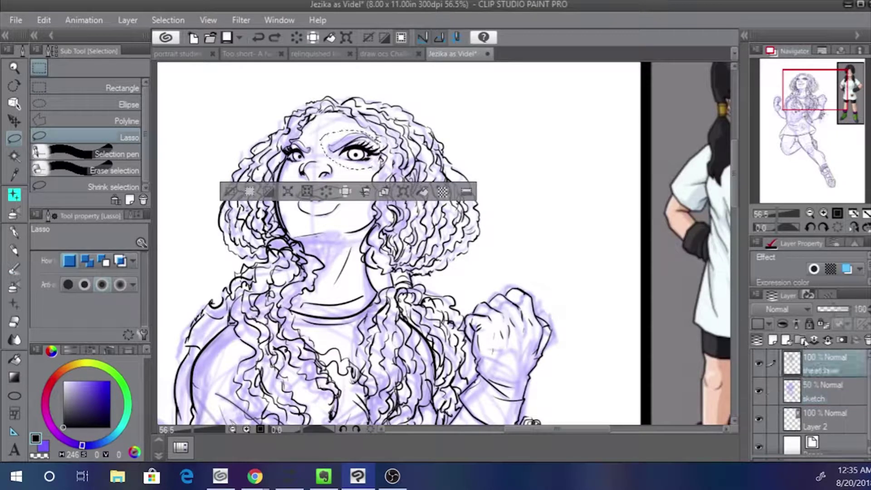
left_click_drag(347, 157, 347, 157)
left_click(757, 389)
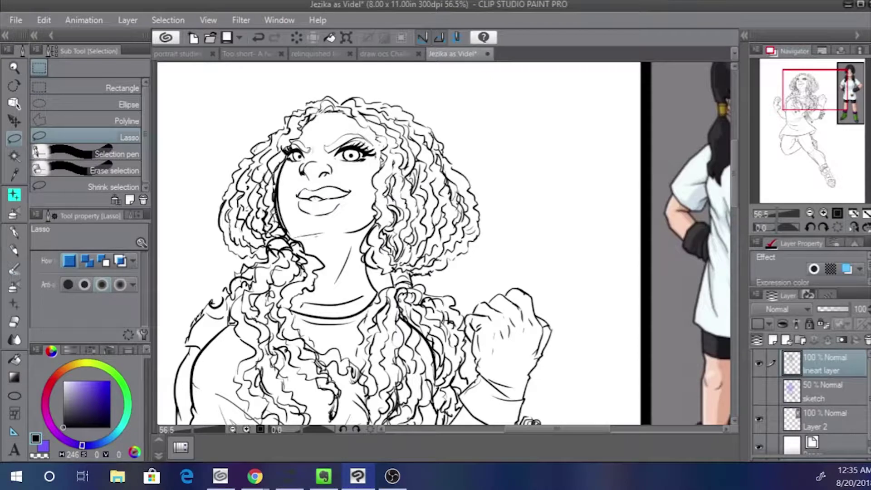
Undo and redo the eye move to compare both eye positions
key("ctrl+z")
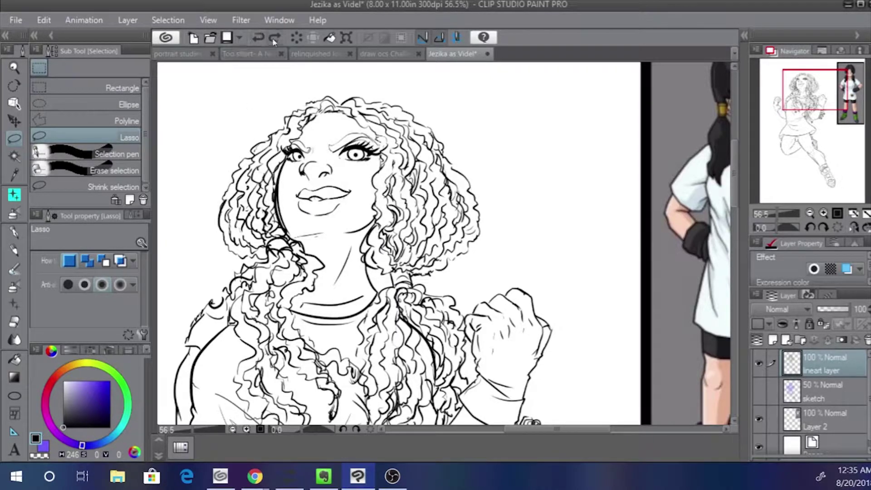
left_click(274, 37)
left_click(258, 37)
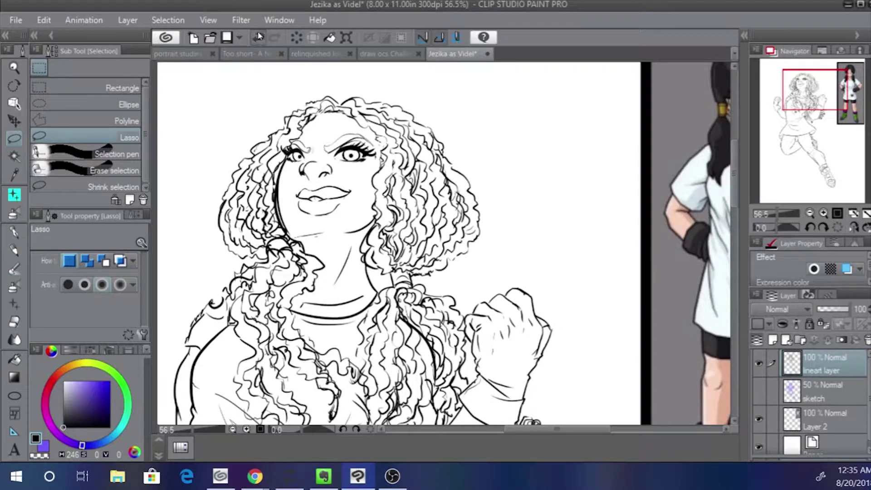
left_click(258, 37)
left_click(258, 37)
left_click(258, 37)
left_click(259, 37)
Lasso the character's left eye with its brow again, shift it slightly toward the nose, and clear the selection
mouse_move(311, 162)
left_mouse_down()
mouse_move(343, 159)
mouse_move(348, 167)
mouse_move(348, 151)
left_mouse_up()
left_click(401, 191)
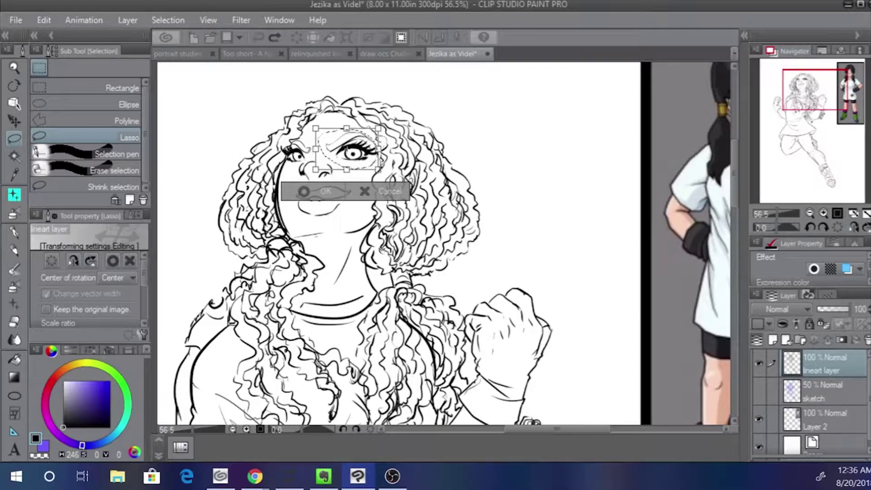
key("Return")
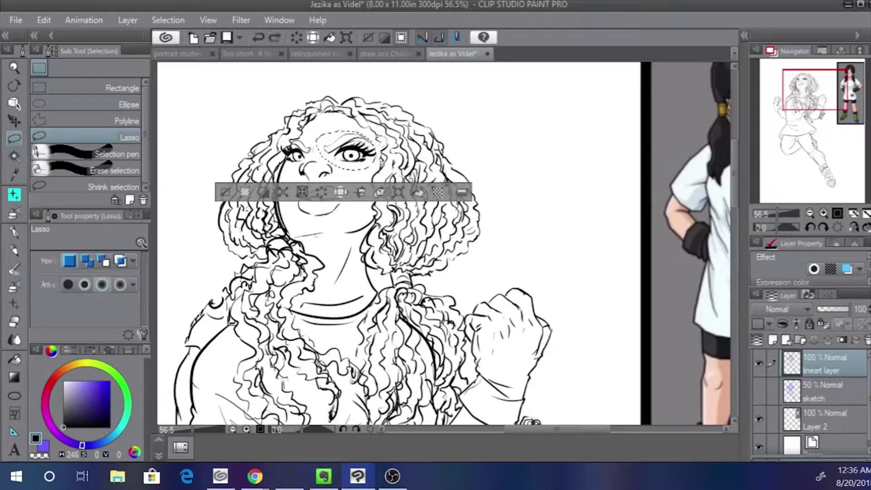
left_click(258, 37)
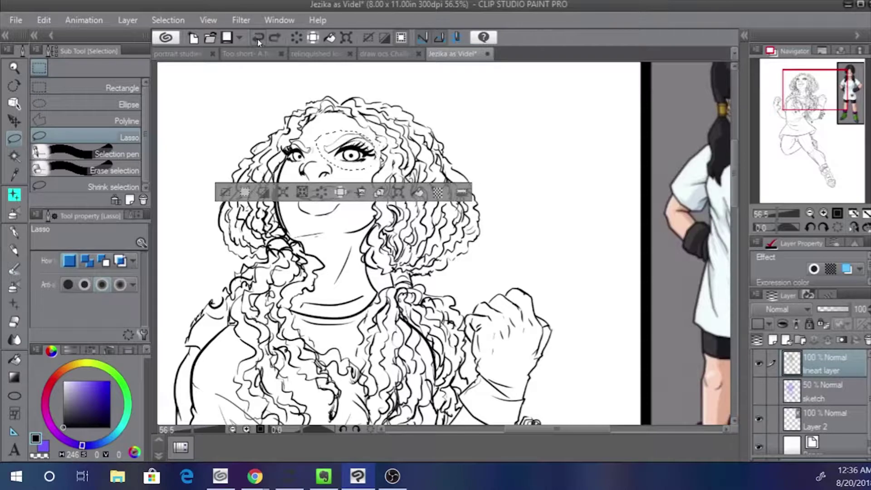
left_click(258, 37)
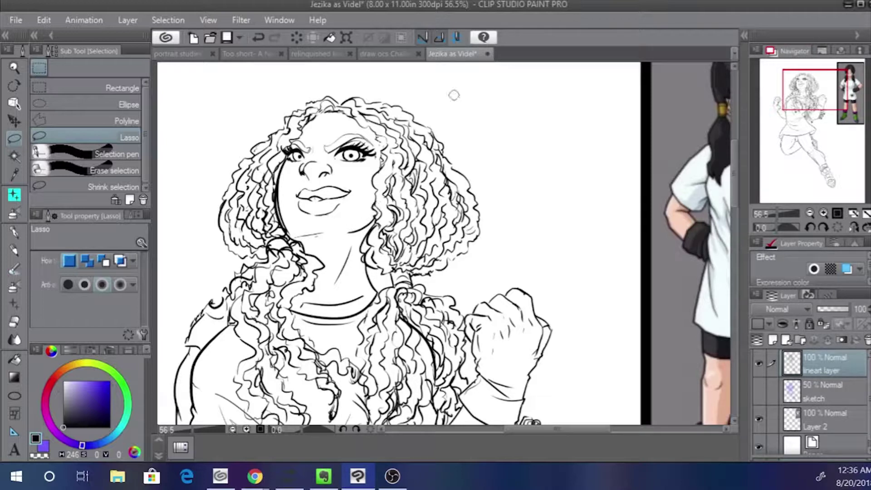
Ink a short stroke in the curls just below the jaw with the G-pen
key("alt+Tab")
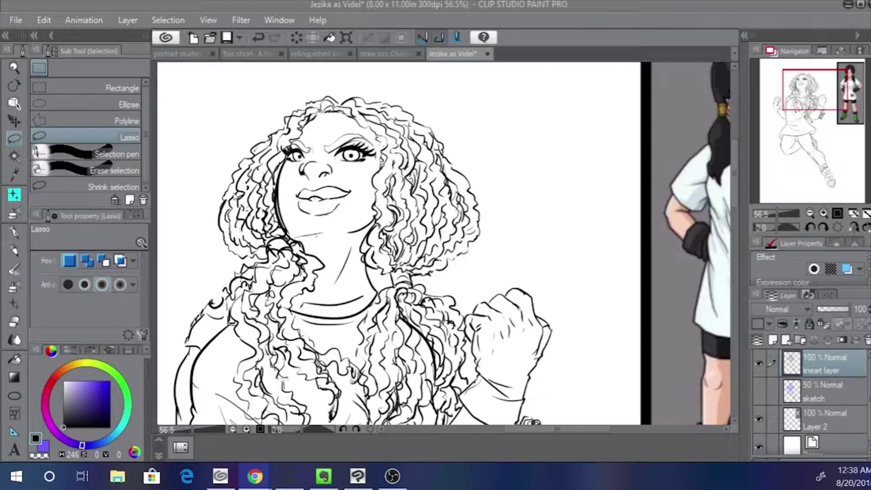
mouse_move(275, 194)
left_mouse_down()
mouse_move(277, 218)
mouse_move(273, 196)
mouse_move(278, 210)
left_mouse_up()
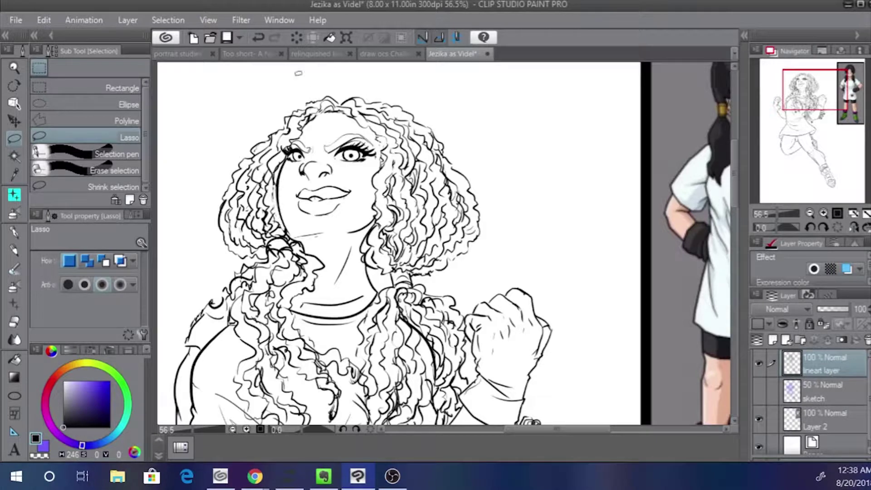
key("p")
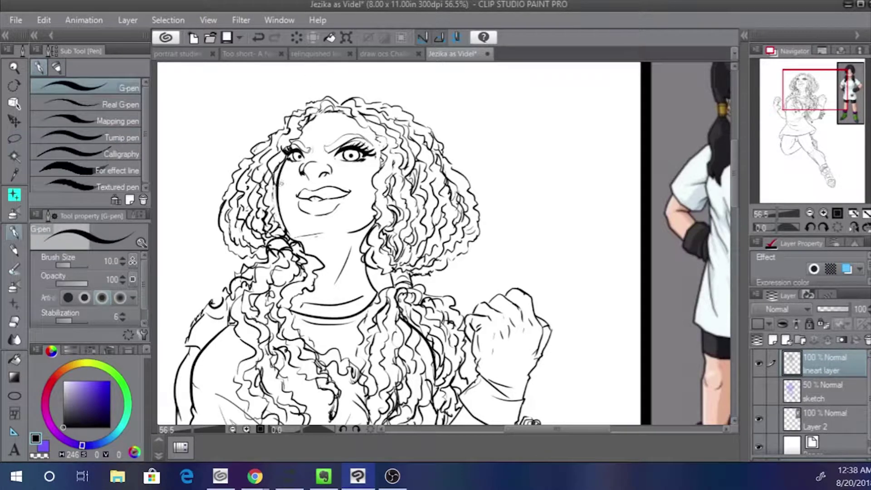
mouse_move(273, 196)
left_mouse_down()
mouse_move(282, 228)
mouse_move(274, 206)
mouse_move(276, 248)
left_mouse_up()
key("ctrl+z")
key("ctrl+z")
left_click_drag(292, 245, 306, 254)
Add a new layer above the sketch named "flats layer", and make the lineart layer active again
left_click(812, 400)
left_click(773, 340)
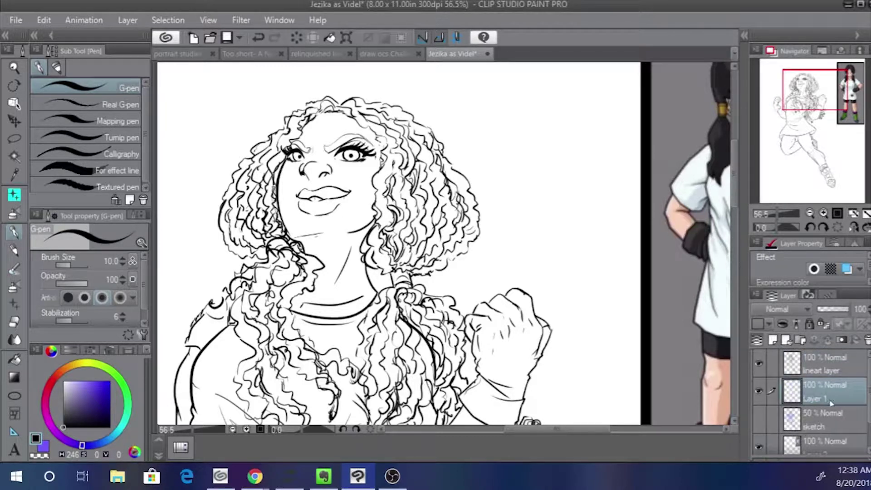
double_click(813, 401)
type("flats")
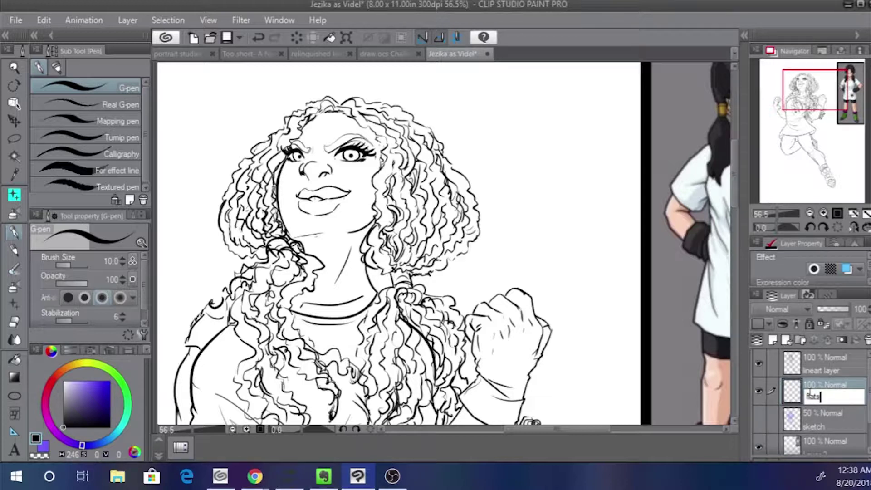
type(" layer")
left_click_drag(777, 214, 774, 214)
left_click(815, 373)
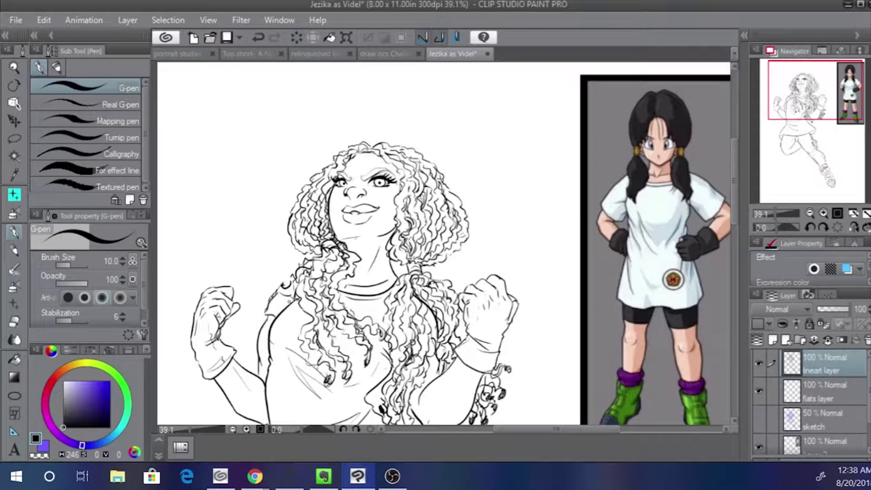
Try to touch up the sleeve line at the shoulder beside the hanging curls
key("ctrl+z")
left_click_drag(292, 298, 285, 303)
key("ctrl+z")
mouse_move(256, 290)
left_mouse_down()
mouse_move(286, 272)
mouse_move(290, 249)
left_mouse_up()
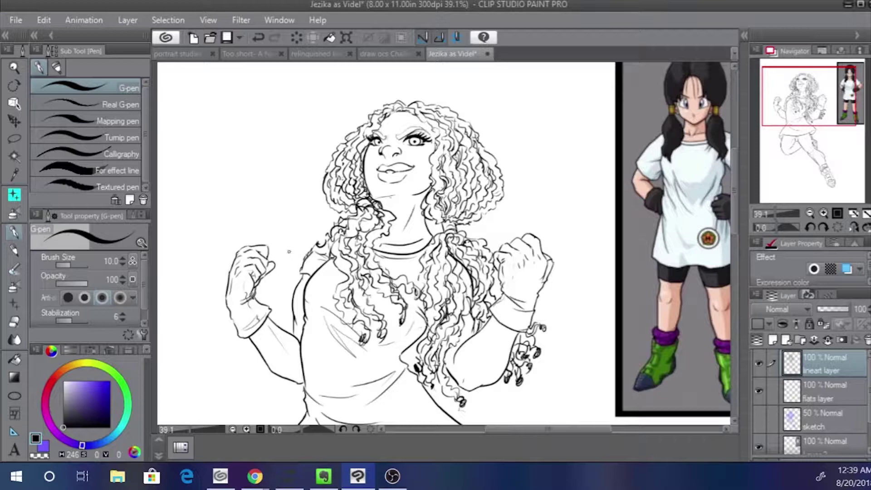
Try auto-selecting the blank background around the figure on the lineart layer, and undo the selection
key("w")
left_click(287, 247)
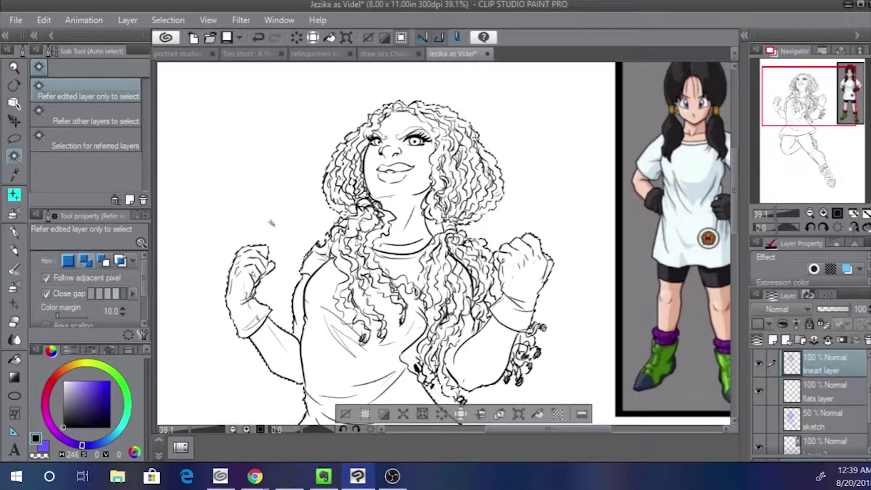
scroll(384, 182, "down", 2)
scroll(385, 183, "down", 5)
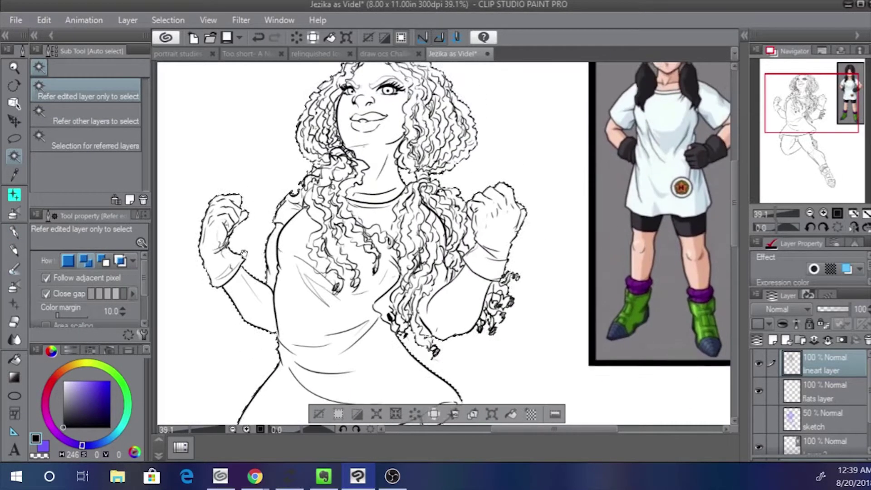
left_click(329, 208)
left_click_drag(241, 242, 254, 256)
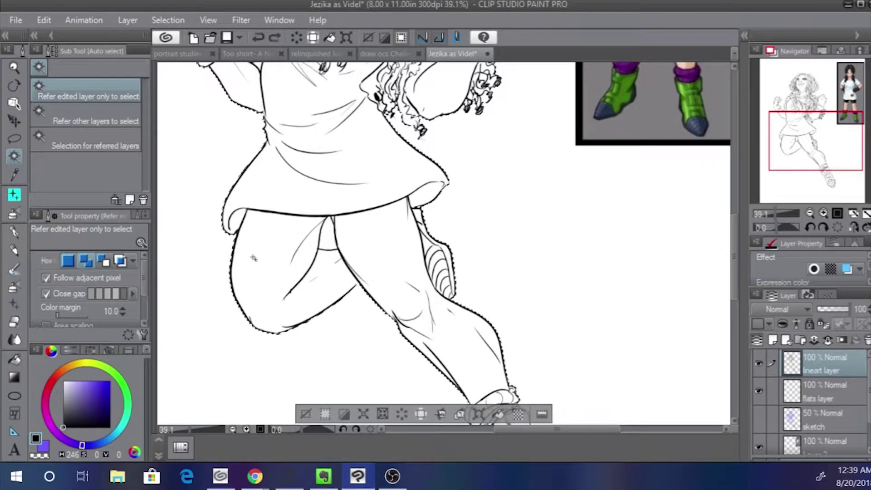
key("ctrl+z")
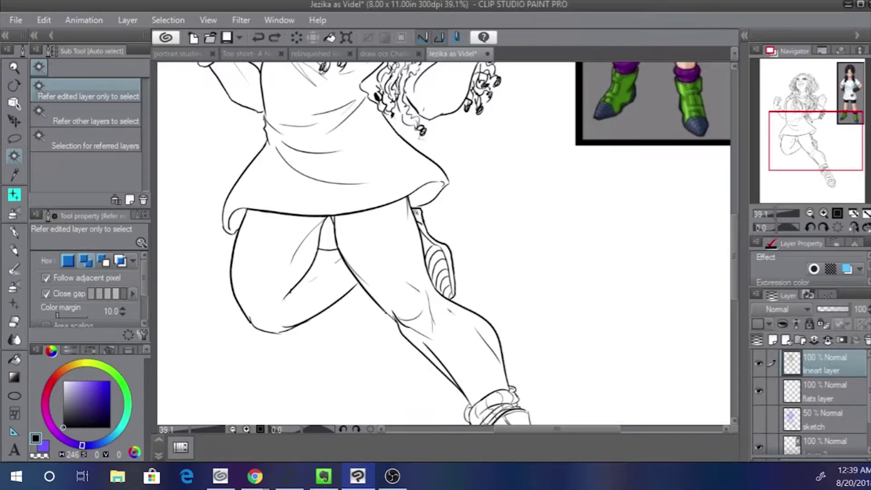
Lasso the rear boot behind the front thigh and copy its line art
key("m")
mouse_move(406, 209)
left_mouse_down()
mouse_move(460, 242)
mouse_move(470, 292)
mouse_move(452, 295)
mouse_move(435, 286)
mouse_move(409, 234)
mouse_move(405, 209)
left_mouse_up()
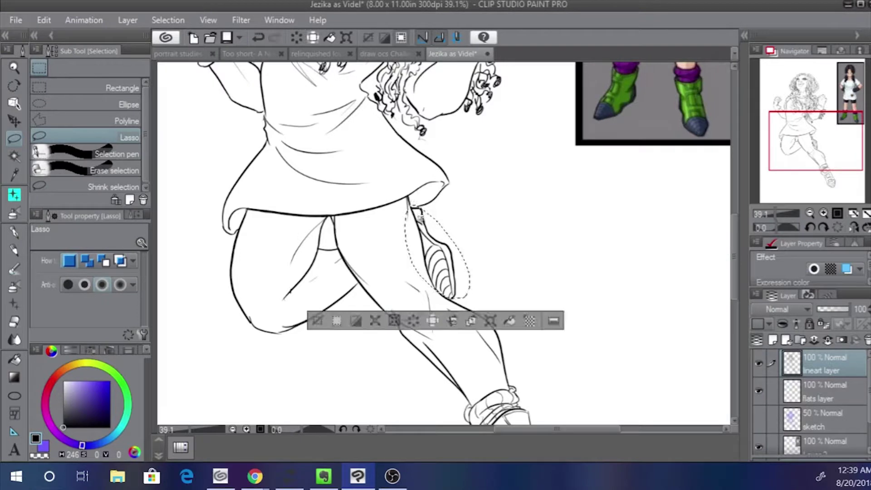
key("ctrl+c")
Paste the boot copy, position it between the bent knee and the front leg, and deselect it
key("ctrl+v")
mouse_move(438, 277)
left_mouse_down()
mouse_move(368, 313)
mouse_move(373, 326)
mouse_move(367, 308)
left_mouse_up()
mouse_move(346, 242)
left_mouse_down()
mouse_move(359, 259)
mouse_move(343, 260)
mouse_move(397, 307)
mouse_move(357, 262)
mouse_move(375, 292)
mouse_move(368, 277)
mouse_move(377, 269)
mouse_move(339, 245)
mouse_move(353, 290)
left_mouse_up()
key("ctrl+t")
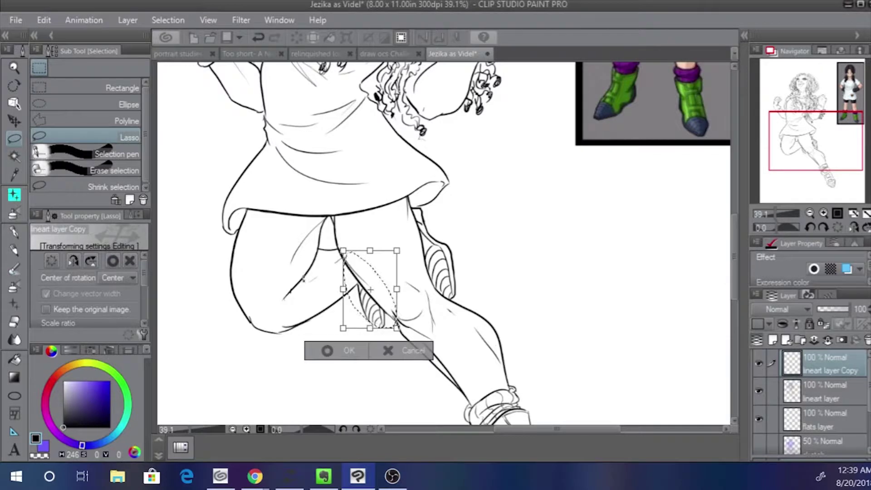
key("Return")
key("ctrl+d")
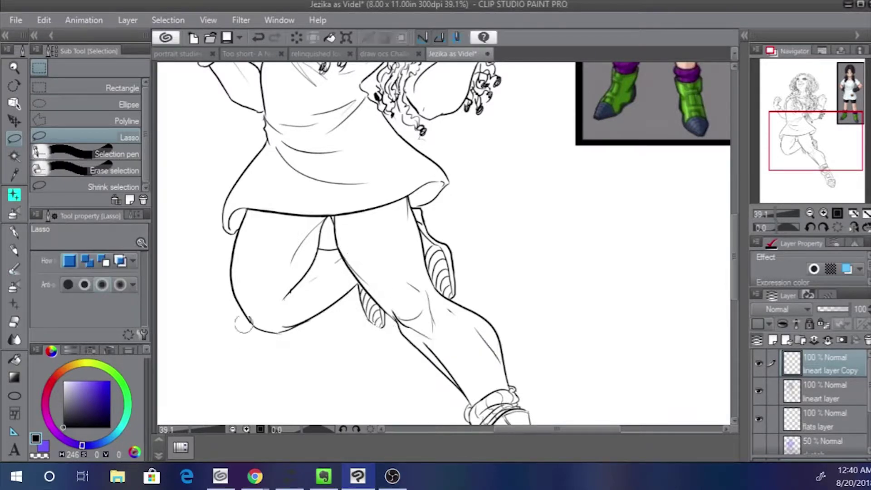
Try inking the pasted boot's outline between the legs, and undo back to before the boot copy was pasted
left_click_drag(255, 298, 289, 339)
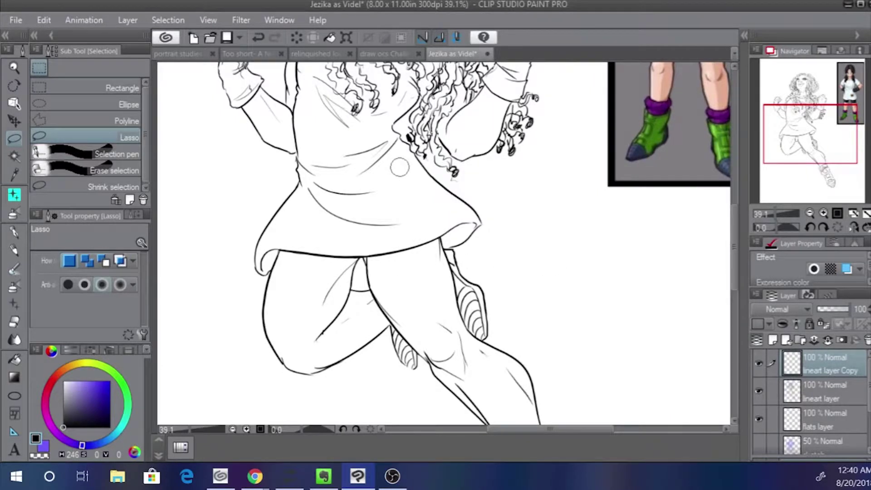
key("p")
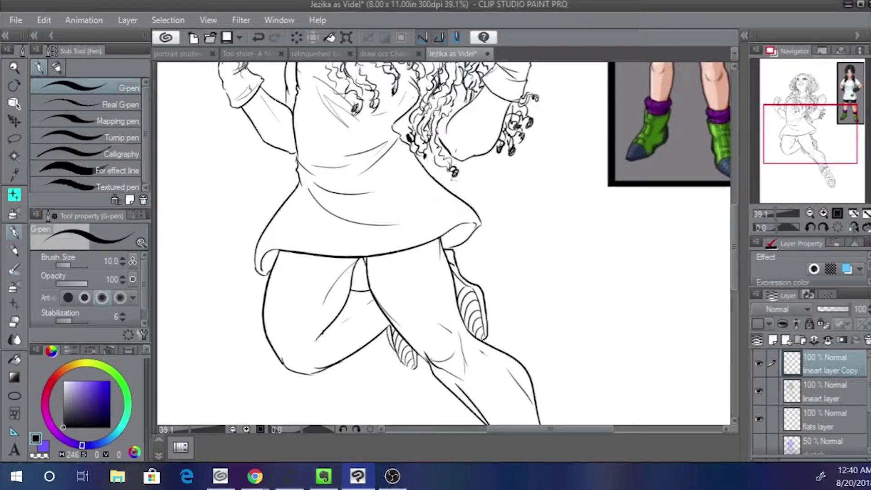
mouse_move(393, 331)
left_mouse_down()
mouse_move(391, 348)
mouse_move(417, 362)
left_mouse_up()
key("ctrl+z")
left_click_drag(416, 353, 408, 366)
mouse_move(387, 327)
left_mouse_down()
mouse_move(216, 278)
mouse_move(189, 350)
mouse_move(164, 226)
left_mouse_up()
key("ctrl+z")
key("ctrl+z")
key("ctrl+z")
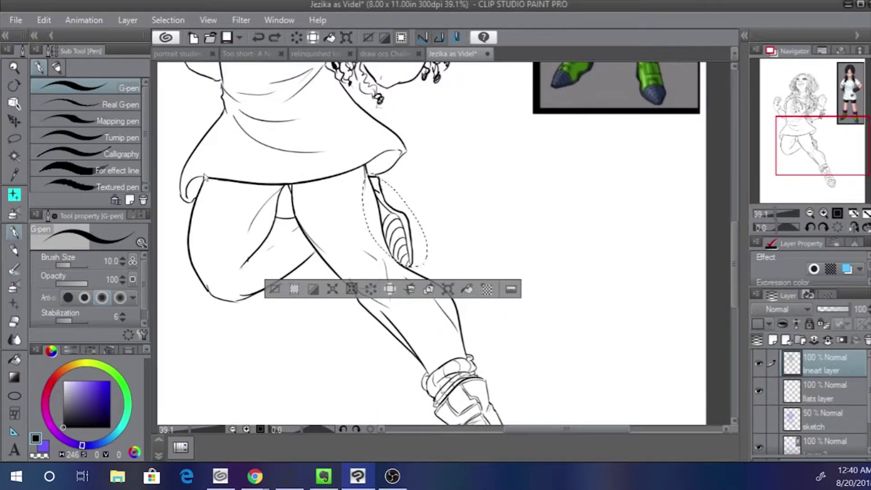
Paste another copy of the rear boot, move it beside the original behind the thigh, and rotate it outward
key("ctrl+c")
key("ctrl+v")
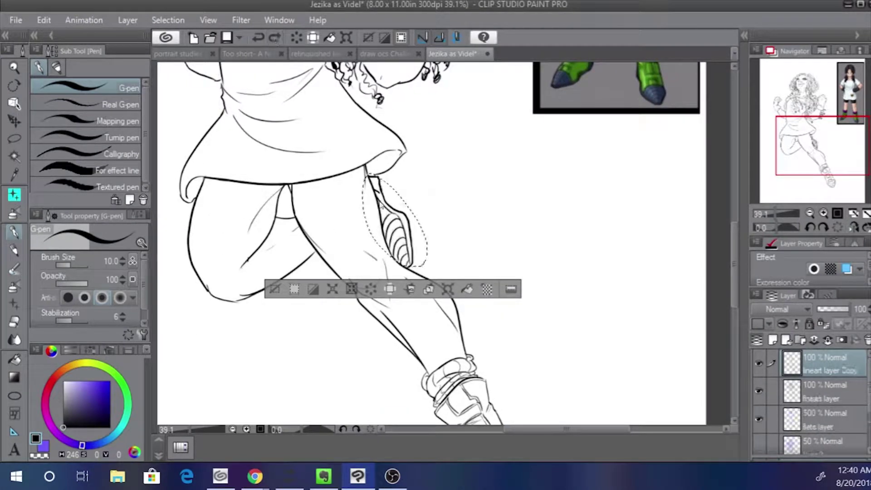
left_click_drag(385, 218, 415, 213)
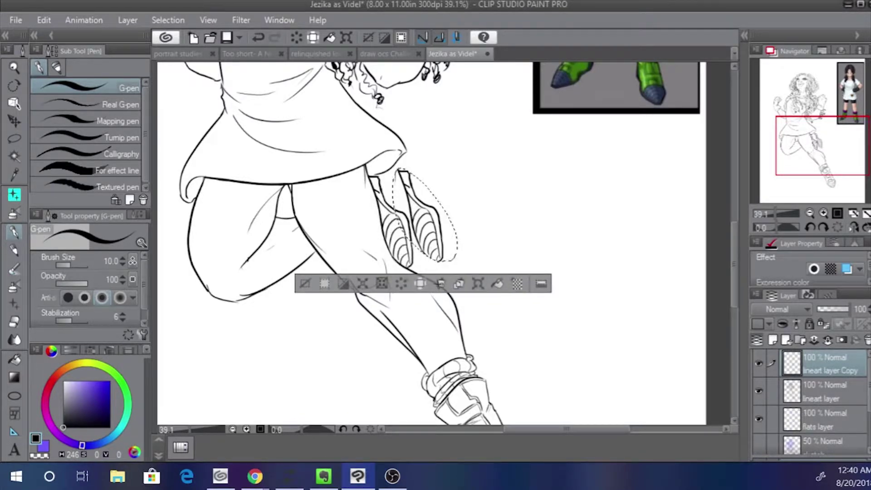
left_click(478, 284)
mouse_move(331, 161)
left_mouse_down()
mouse_move(318, 198)
mouse_move(349, 156)
left_mouse_up()
key("Return")
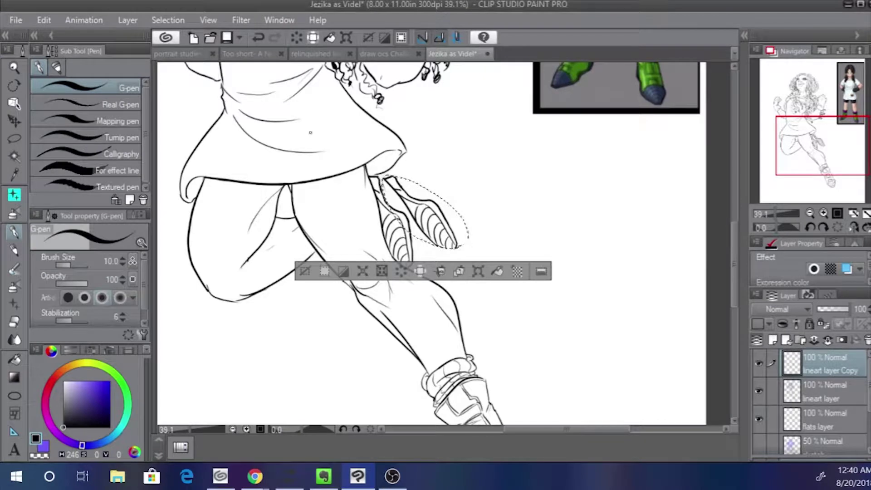
Deselect the rotated boot copy and erase the old strap lines inside its ankle
key("w")
key("ctrl+d")
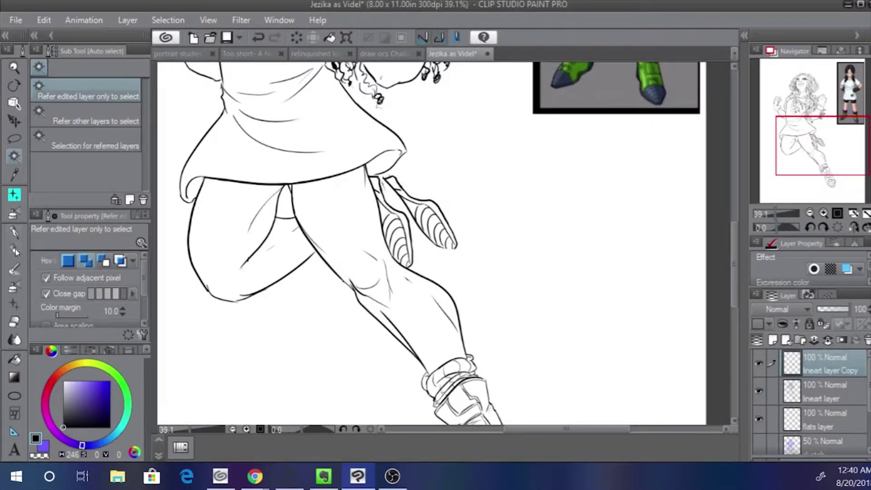
left_click(14, 232)
left_click_drag(388, 183, 403, 205)
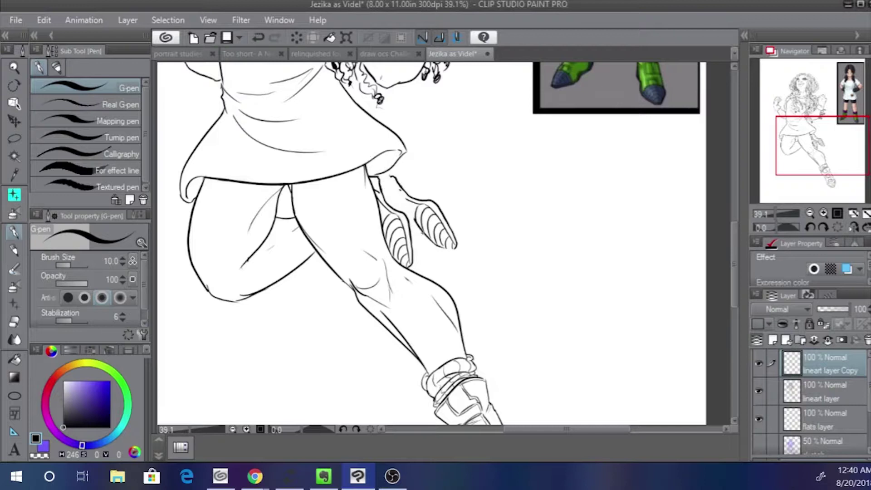
key("ctrl+z")
mouse_move(411, 226)
left_mouse_down()
mouse_move(427, 237)
mouse_move(383, 186)
left_mouse_up()
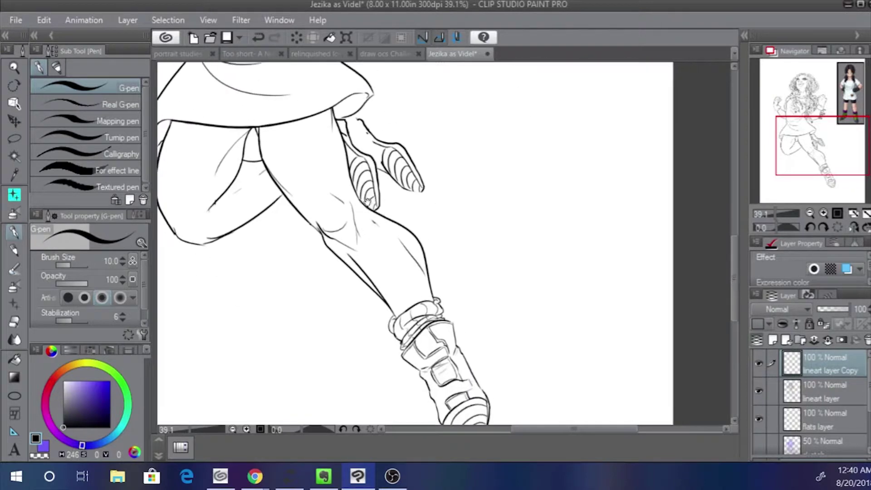
Ink the cuff and ankle contour of the outer boot copy just below the tunic hem
left_click(823, 228)
left_click_drag(449, 175, 402, 270)
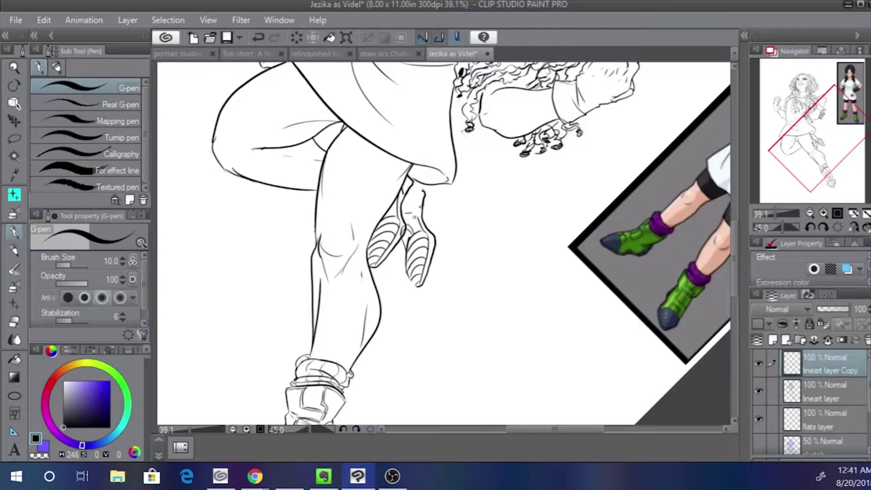
key("ctrl+z")
left_click_drag(407, 223, 404, 231)
key("ctrl+z")
left_click_drag(398, 200, 408, 217)
mouse_move(418, 186)
left_mouse_down()
mouse_move(411, 214)
mouse_move(412, 190)
mouse_move(423, 189)
left_mouse_up()
key("ctrl+z")
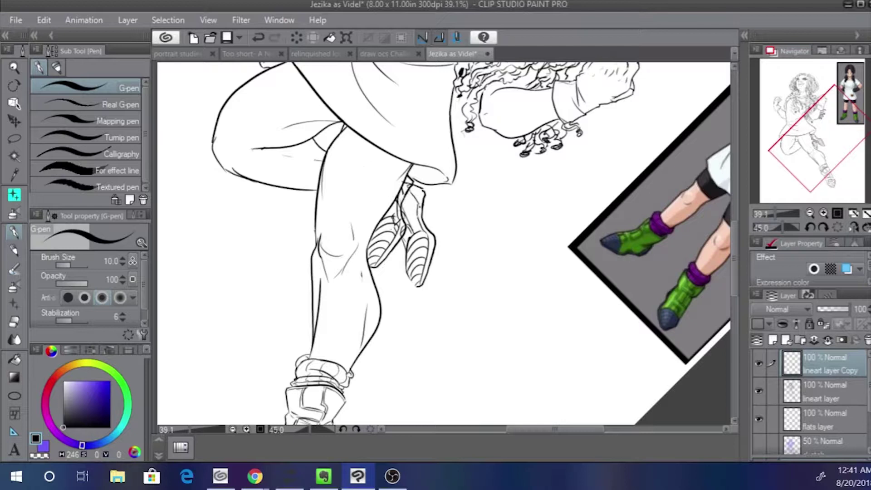
Draw the strap details along the inner side of the boot copy between the ankle and the sole
left_click_drag(383, 215, 399, 239)
left_click_drag(395, 234, 405, 248)
left_click_drag(394, 213, 391, 221)
left_click(838, 227)
left_click(773, 214)
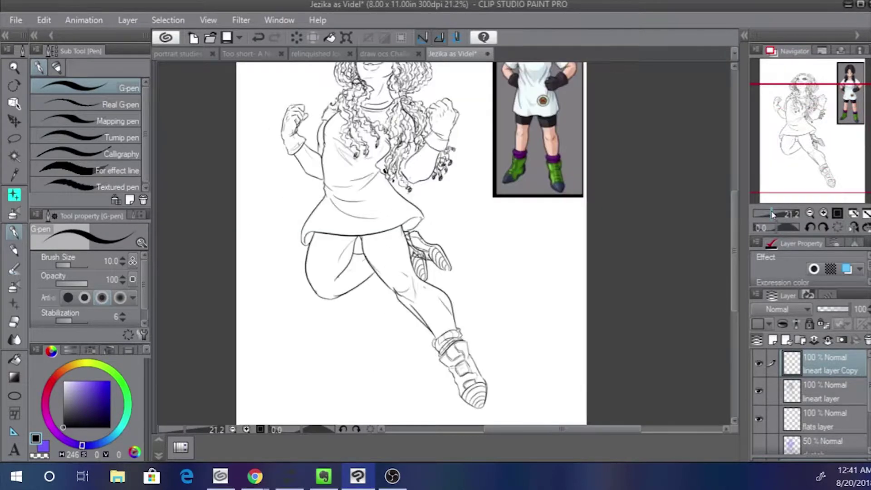
left_click_drag(773, 213, 776, 213)
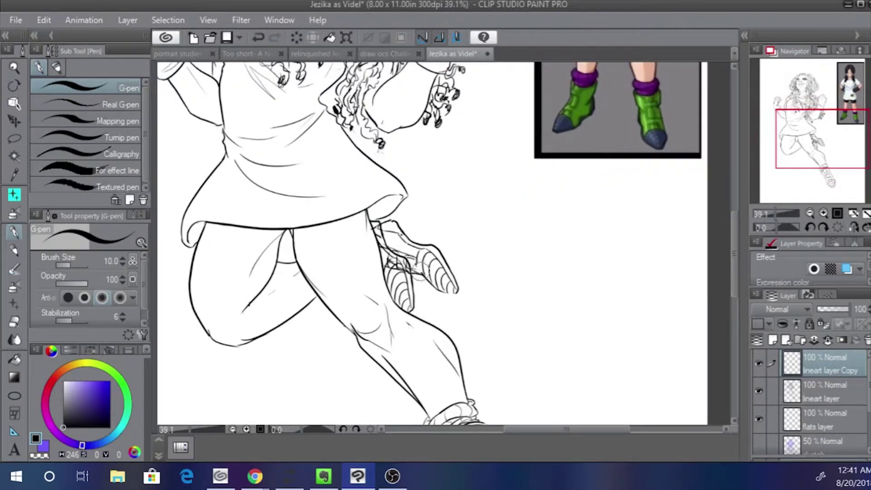
Ink the lower edge of the boot copy's ribbed toe and add a short fold line at its ankle
mouse_move(421, 271)
left_mouse_down()
mouse_move(434, 289)
mouse_move(445, 283)
mouse_move(455, 293)
left_mouse_up()
mouse_move(416, 268)
left_mouse_down()
mouse_move(396, 293)
mouse_move(403, 307)
mouse_move(435, 319)
left_mouse_up()
key("ctrl+z")
key("ctrl+z")
mouse_move(395, 299)
left_mouse_down()
mouse_move(436, 315)
mouse_move(400, 282)
mouse_move(401, 309)
left_mouse_up()
key("ctrl+z")
key("ctrl+z")
left_click_drag(405, 277, 406, 310)
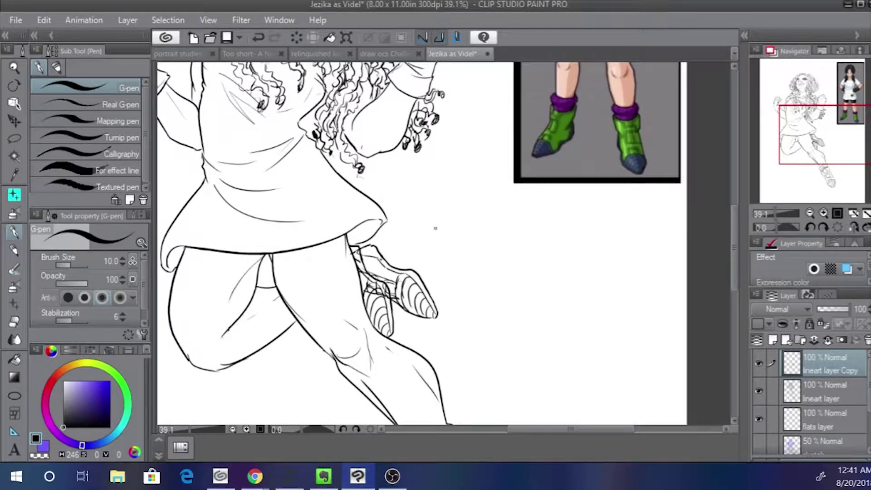
key("ctrl+z")
left_click_drag(406, 278, 415, 313)
key("ctrl+z")
left_click_drag(366, 256, 370, 269)
Check the boot copy in isolation, then erase the original rear boot from the lineart layer and clean the thigh's edge
left_click(759, 391)
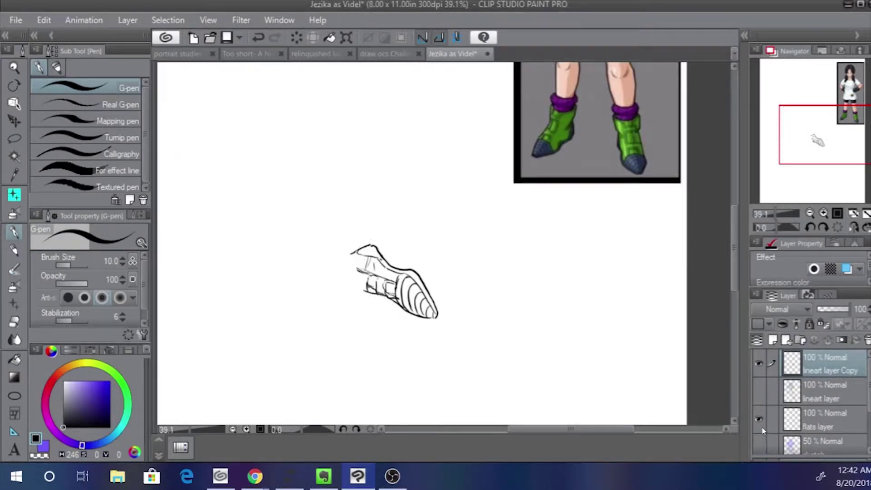
left_click(759, 391)
left_click(816, 384)
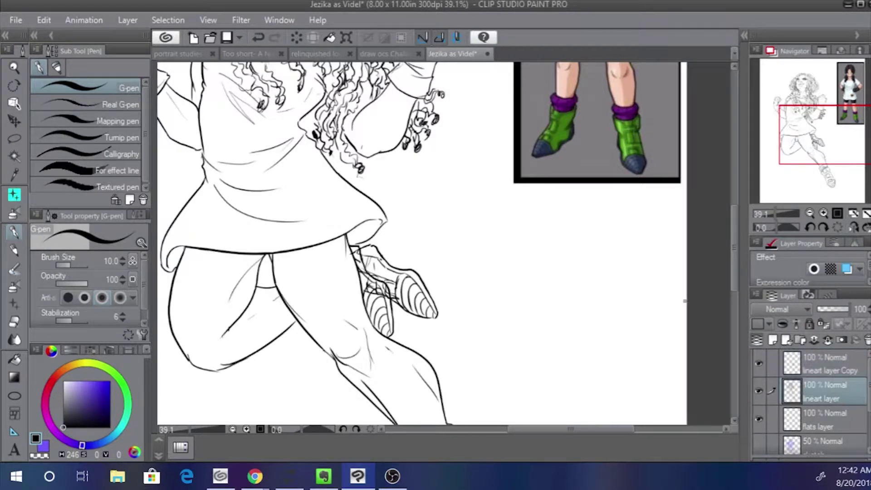
mouse_move(356, 246)
left_mouse_down()
mouse_move(393, 332)
mouse_move(370, 295)
mouse_move(386, 326)
mouse_move(377, 317)
mouse_move(378, 324)
left_mouse_up()
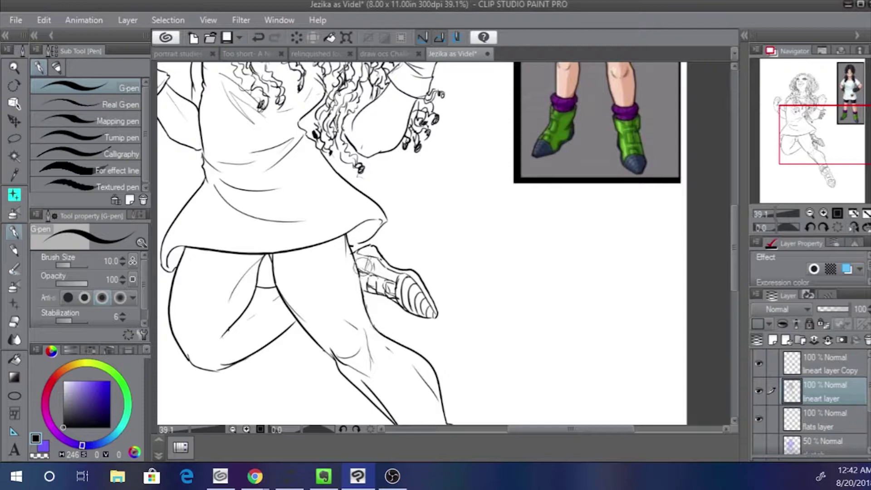
mouse_move(370, 291)
left_mouse_down()
mouse_move(380, 323)
mouse_move(371, 307)
mouse_move(375, 313)
left_mouse_up()
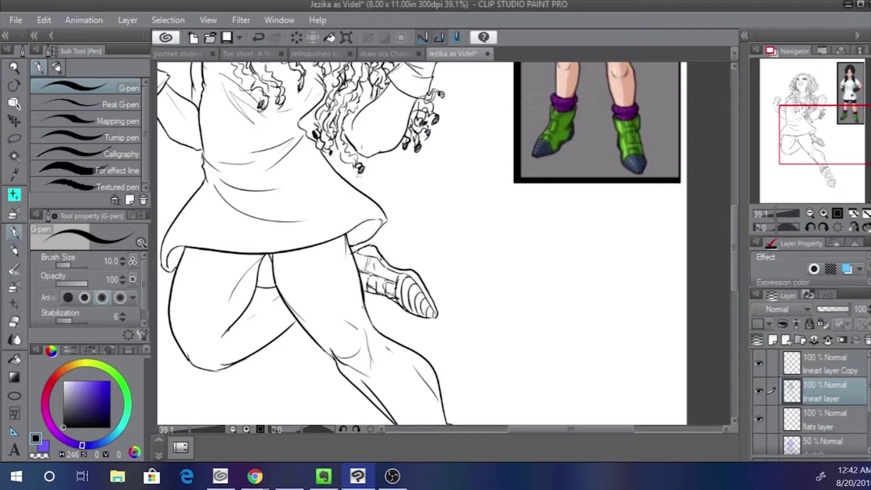
left_click_drag(363, 305, 369, 331)
Try rotating and repositioning the boot on the lineart layer Copy with a transform
left_click(771, 215)
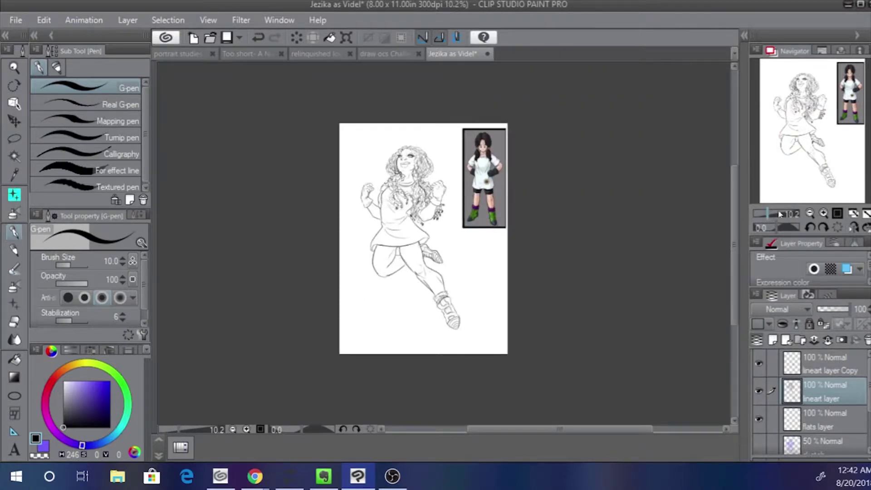
left_click(781, 214)
left_click(815, 373)
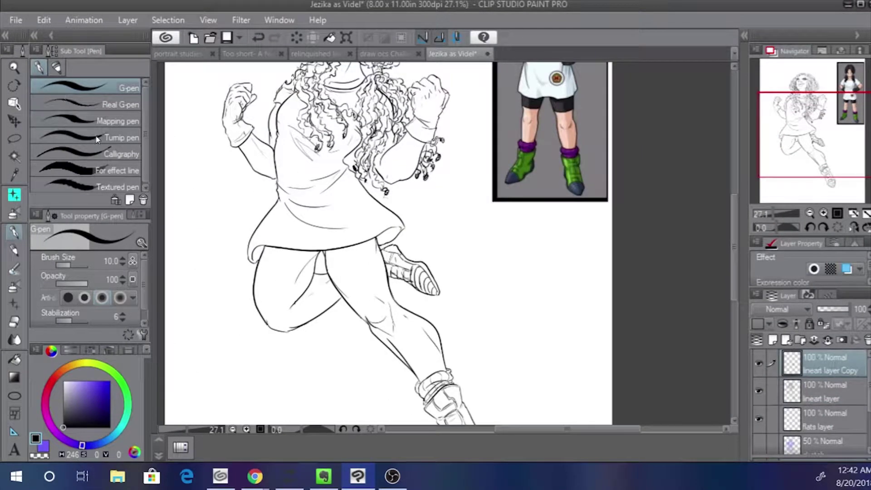
key("ctrl+t")
left_click_drag(334, 227, 338, 220)
left_click_drag(408, 276, 411, 283)
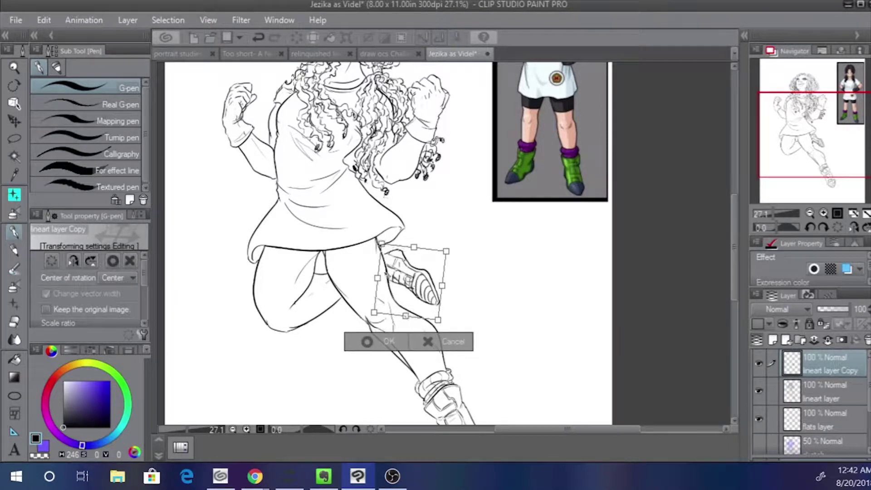
left_click_drag(331, 245, 315, 221)
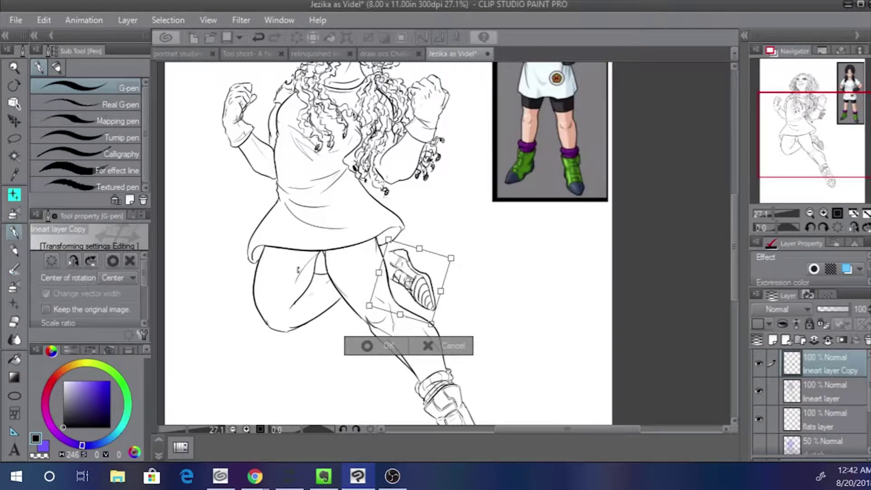
left_click_drag(388, 285, 384, 289)
left_click_drag(335, 245, 328, 306)
left_click_drag(406, 286, 395, 267)
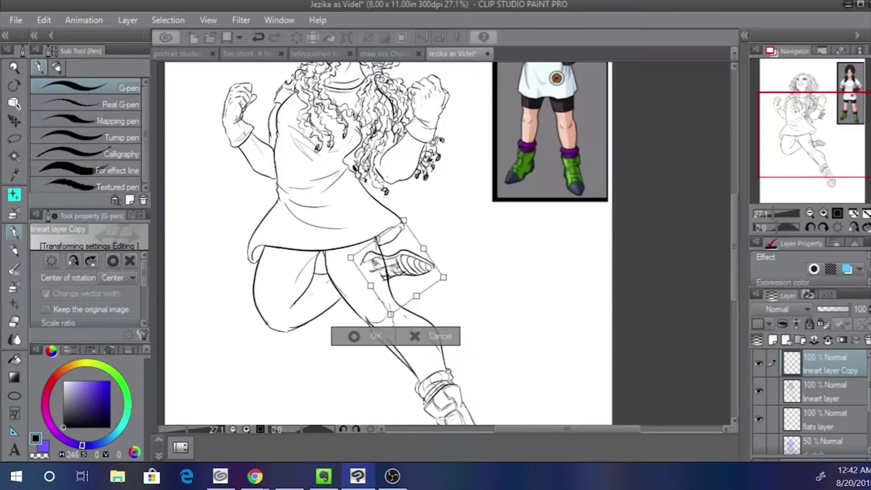
left_click_drag(260, 229, 261, 220)
left_click_drag(364, 252, 390, 299)
left_click_drag(375, 266, 378, 271)
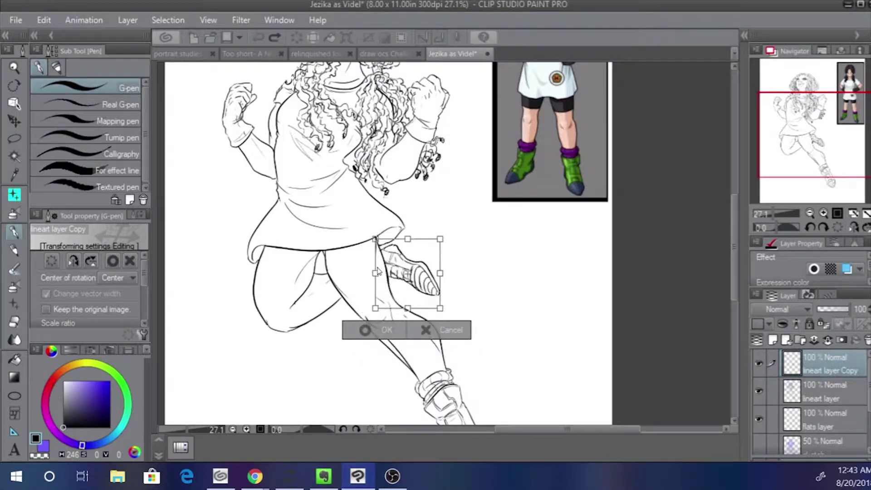
key("Return")
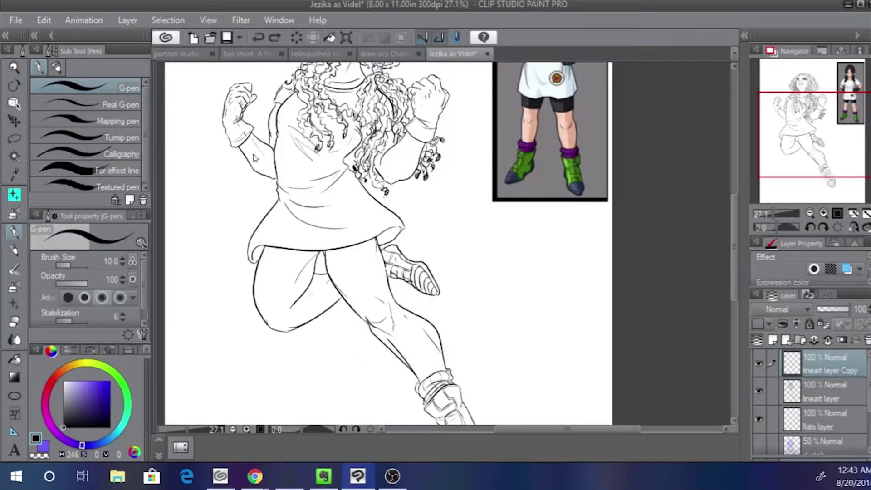
Undo the erasing of the original rear boot, activate the lineart layer, and hide the lineart layer Copy
key("ctrl+z")
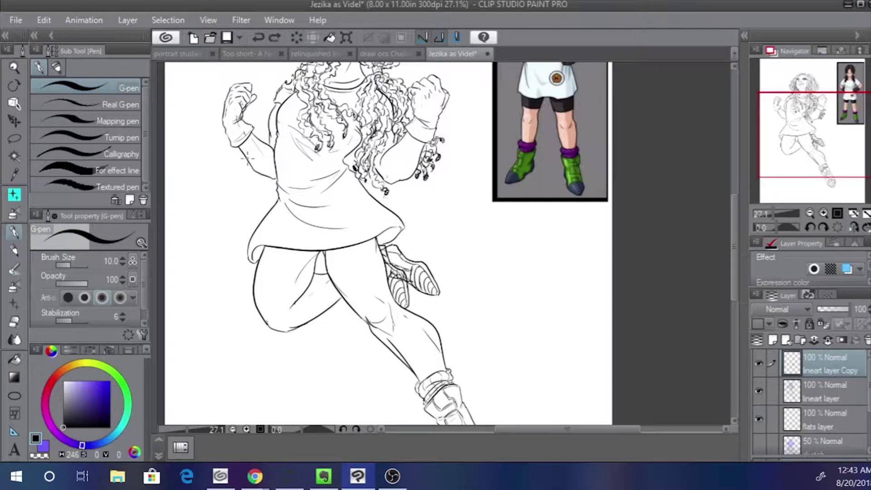
left_click(821, 391)
left_click(759, 363)
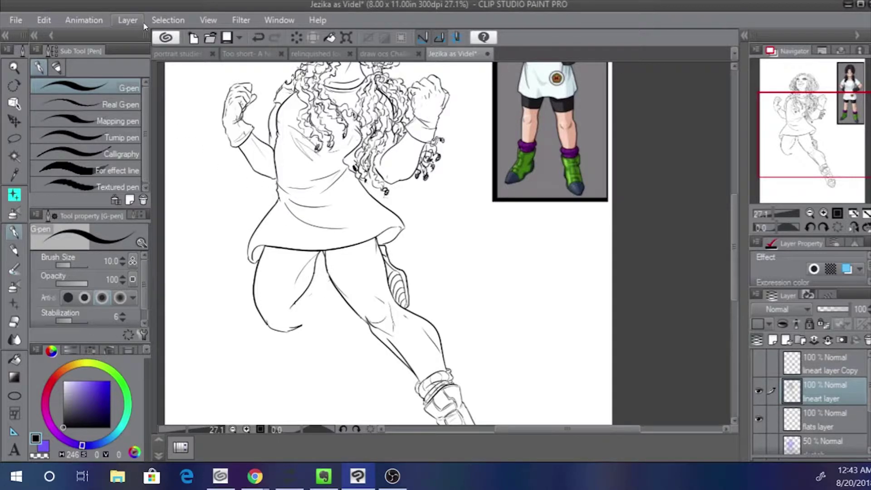
Ink the bent leg's lower contour from the knee up to the front thigh on the lineart layer
mouse_move(313, 279)
left_mouse_down()
mouse_move(328, 277)
mouse_move(325, 263)
left_mouse_up()
key("ctrl+z")
left_click_drag(300, 325, 334, 290)
key("ctrl+z")
left_click_drag(300, 322, 332, 297)
key("ctrl+z")
key("ctrl+y")
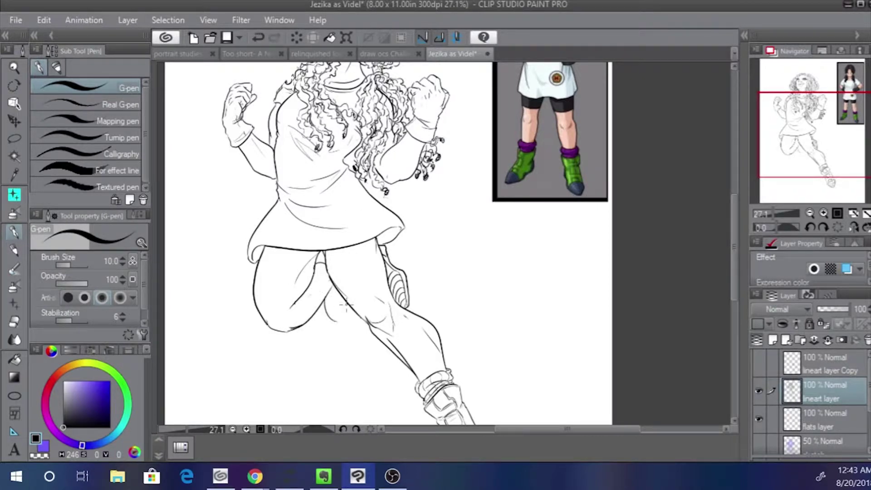
Try inking the outline of a boot toe between the bent knee and the front leg
left_click_drag(346, 305, 341, 320)
key("ctrl+z")
mouse_move(269, 258)
left_mouse_down()
mouse_move(277, 352)
mouse_move(271, 259)
left_mouse_up()
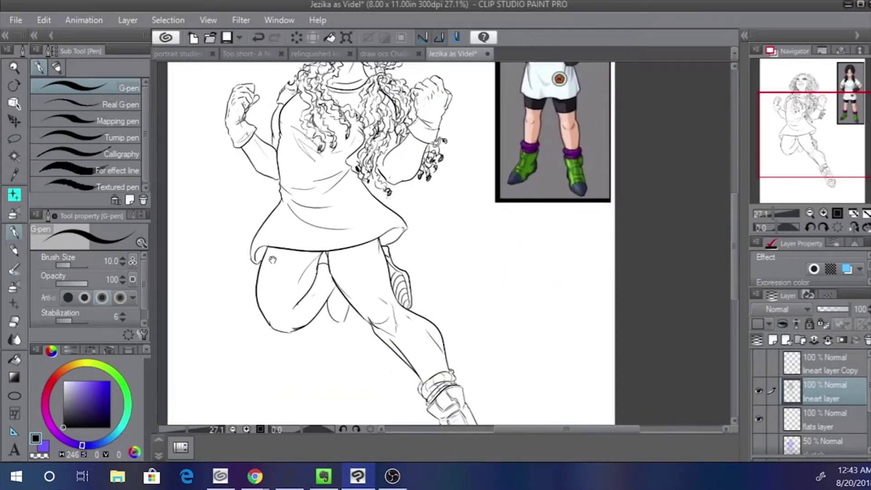
key("ctrl+z")
left_click_drag(352, 303, 349, 326)
key("ctrl+z")
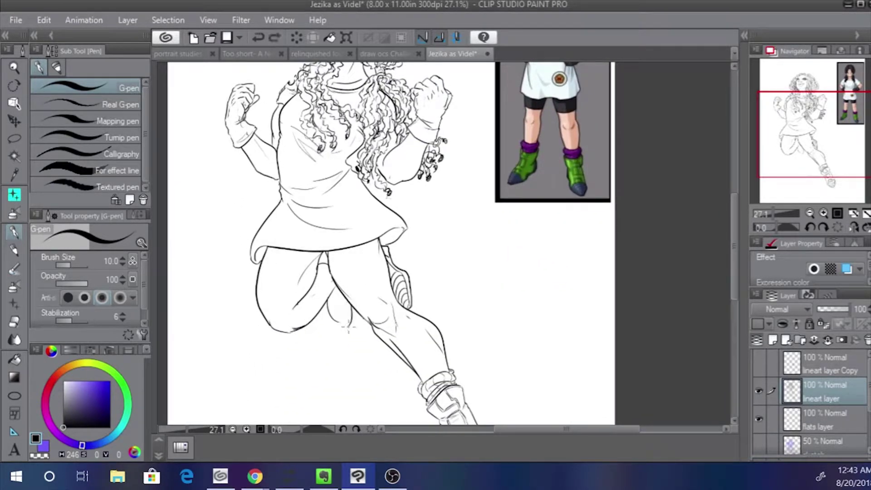
key("ctrl+z")
mouse_move(348, 309)
left_mouse_down()
mouse_move(338, 325)
mouse_move(329, 307)
mouse_move(344, 328)
left_mouse_up()
key("ctrl+z")
key("ctrl+z")
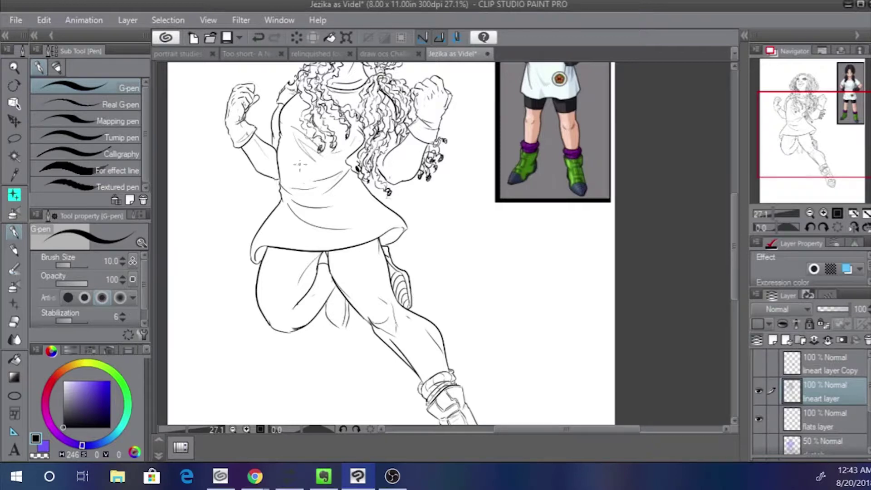
Refine the boot toe between the legs and draw curved ridges across it
key("ctrl+z")
mouse_move(327, 299)
left_mouse_down()
mouse_move(345, 331)
mouse_move(332, 322)
mouse_move(341, 309)
mouse_move(331, 317)
mouse_move(337, 298)
mouse_move(337, 320)
mouse_move(336, 294)
mouse_move(327, 313)
mouse_move(335, 288)
left_mouse_up()
key("ctrl+z")
key("ctrl+z")
key("ctrl+z")
key("ctrl+z")
key("ctrl+z")
key("ctrl+z")
key("ctrl+z")
key("alt+Tab")
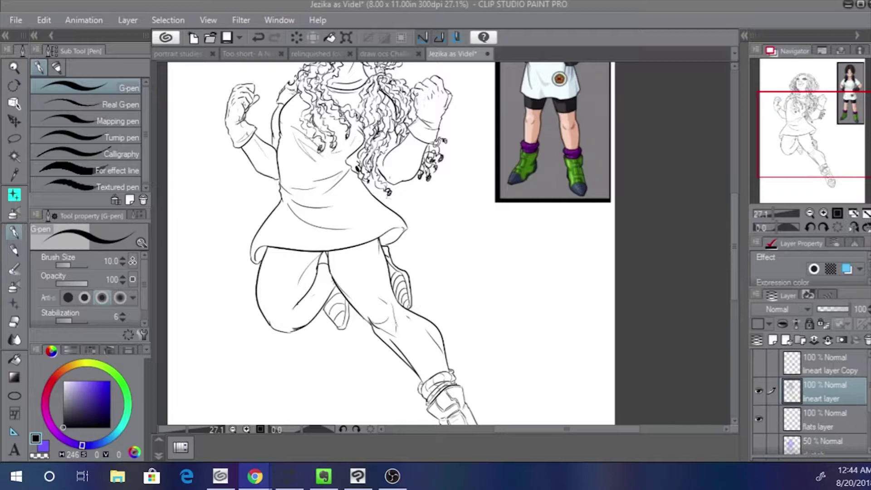
left_click(325, 297)
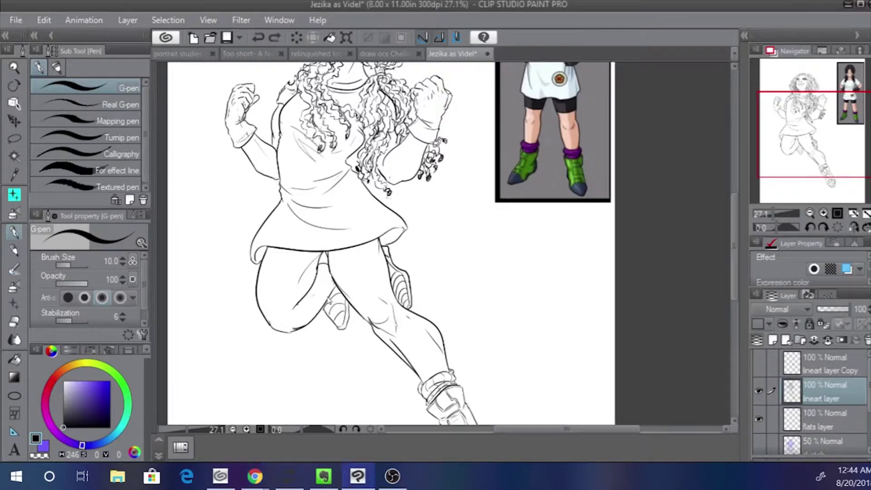
Redraw the boot toe between the legs with a shorter, more pointed tip
key("ctrl+z")
key("ctrl+z")
key("ctrl+z")
key("ctrl+z")
key("ctrl+z")
key("ctrl+z")
mouse_move(326, 296)
left_mouse_down()
mouse_move(336, 328)
mouse_move(347, 301)
mouse_move(345, 326)
mouse_move(337, 322)
left_mouse_up()
key("ctrl+z")
key("ctrl+z")
key("ctrl+z")
key("ctrl+z")
key("ctrl+z")
key("ctrl+z")
key("ctrl+z")
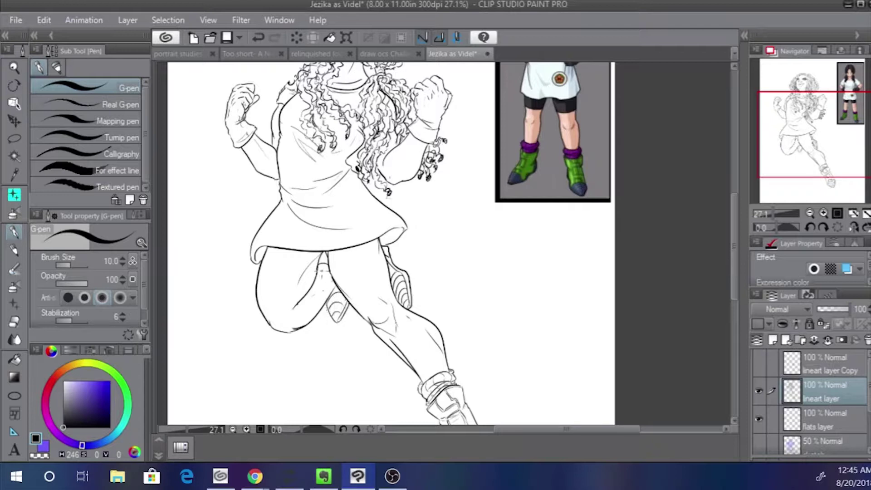
Redraw the short fabric lines where the inner thighs meet beneath the tunic hem
mouse_move(326, 266)
left_mouse_down()
mouse_move(316, 273)
mouse_move(324, 263)
mouse_move(330, 282)
mouse_move(324, 265)
mouse_move(319, 275)
mouse_move(335, 283)
mouse_move(325, 255)
left_mouse_up()
key("ctrl+z")
key("ctrl+z")
key("alt+Tab")
key("ctrl+z")
key("ctrl+z")
mouse_move(327, 257)
left_mouse_down()
mouse_move(337, 284)
mouse_move(317, 265)
mouse_move(300, 268)
left_mouse_up()
key("ctrl+z")
key("ctrl+z")
key("ctrl+z")
key("ctrl+z")
key("ctrl+z")
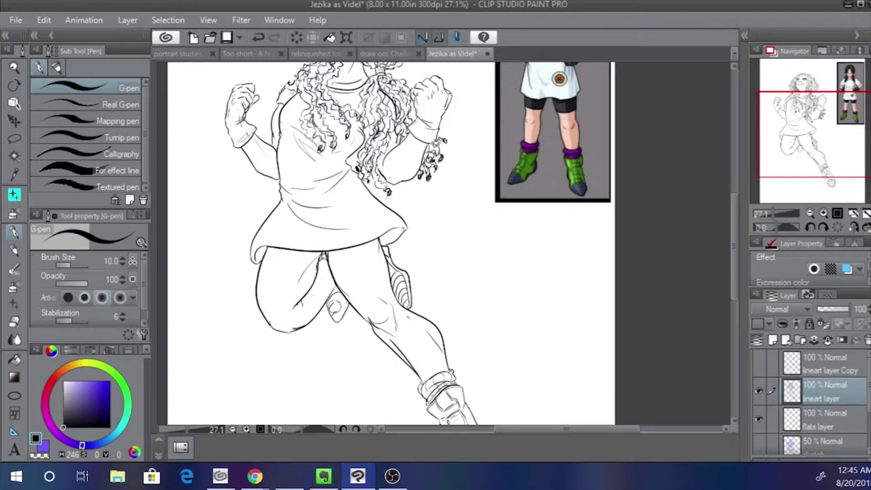
Redraw the curved ridges across the boot toe between the legs
mouse_move(333, 307)
left_mouse_down()
mouse_move(337, 298)
mouse_move(343, 318)
mouse_move(344, 300)
mouse_move(334, 317)
left_mouse_up()
key("ctrl+z")
key("ctrl+z")
key("ctrl+z")
key("ctrl+z")
key("ctrl+z")
key("ctrl+z")
key("ctrl+z")
key("ctrl+z")
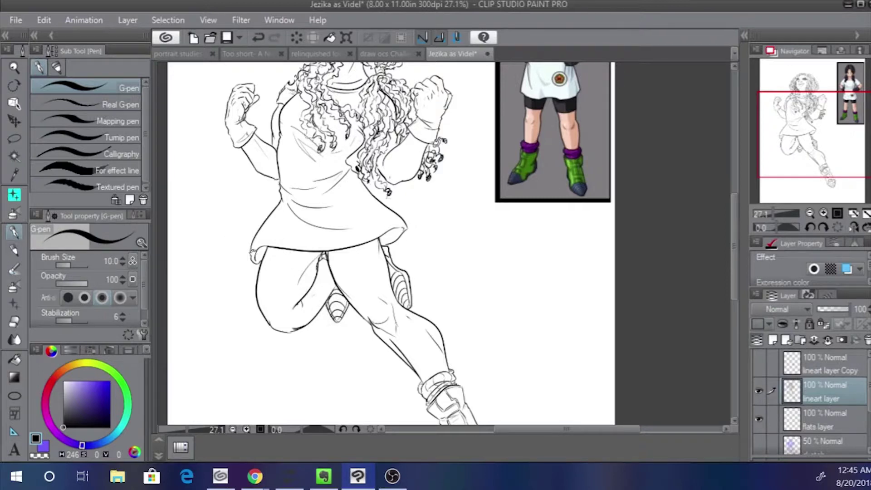
Undo the latest boot toe and inner thigh strokes, and redo them
left_click_drag(252, 251, 250, 233)
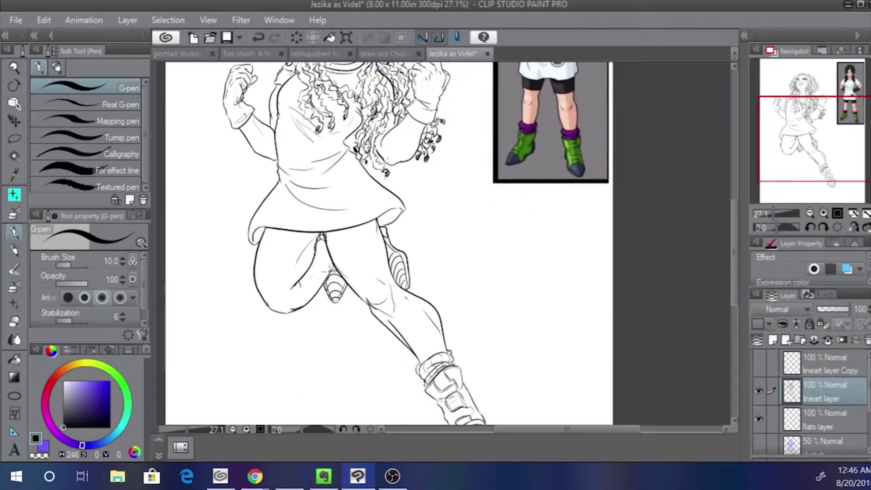
key("ctrl+z")
key("ctrl+z")
key("ctrl+z")
key("ctrl+z")
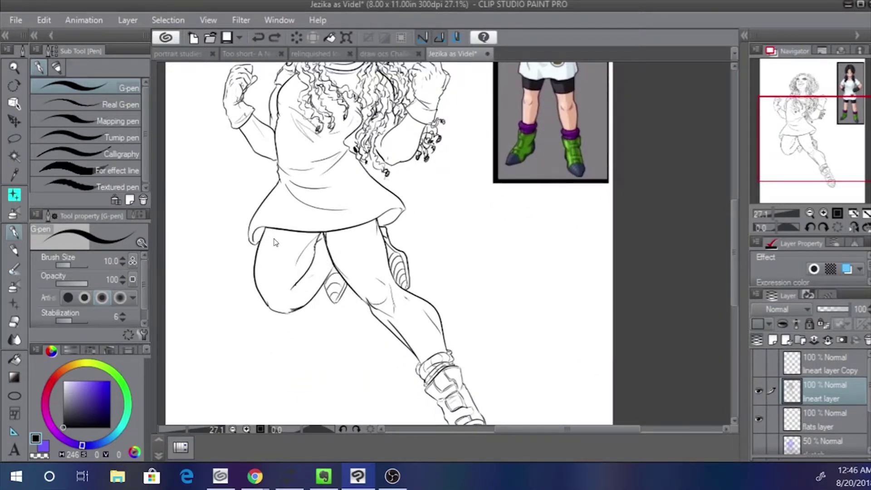
key("ctrl+z")
left_click(275, 39)
left_click(275, 39)
left_click(275, 40)
left_click(274, 41)
Erase the boot toe between the legs and touch up the bent leg's line at the front thigh
mouse_move(325, 295)
left_mouse_down()
mouse_move(343, 286)
mouse_move(333, 277)
mouse_move(331, 286)
mouse_move(360, 300)
left_mouse_up()
key("ctrl+z")
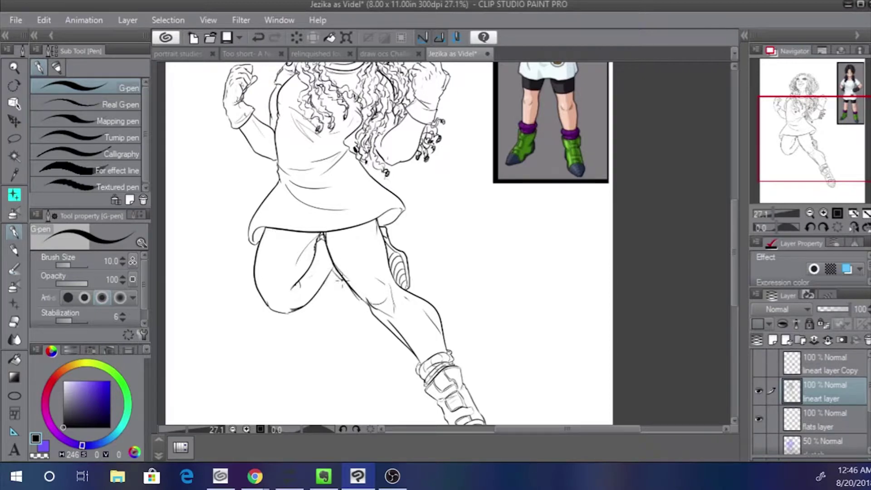
key("ctrl+z")
left_click_drag(328, 280, 334, 267)
Erase the rear boot along with the front thigh's back contour, and show the sketch layer
left_click_drag(386, 227, 407, 286)
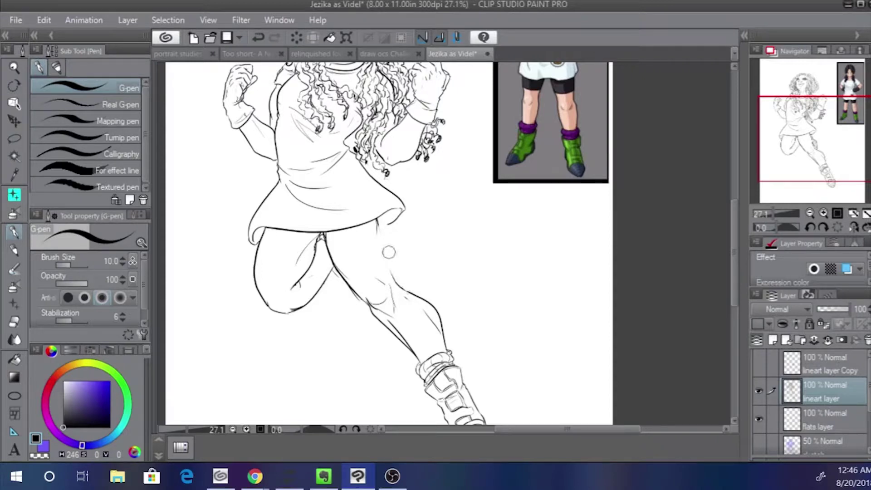
left_click(758, 447)
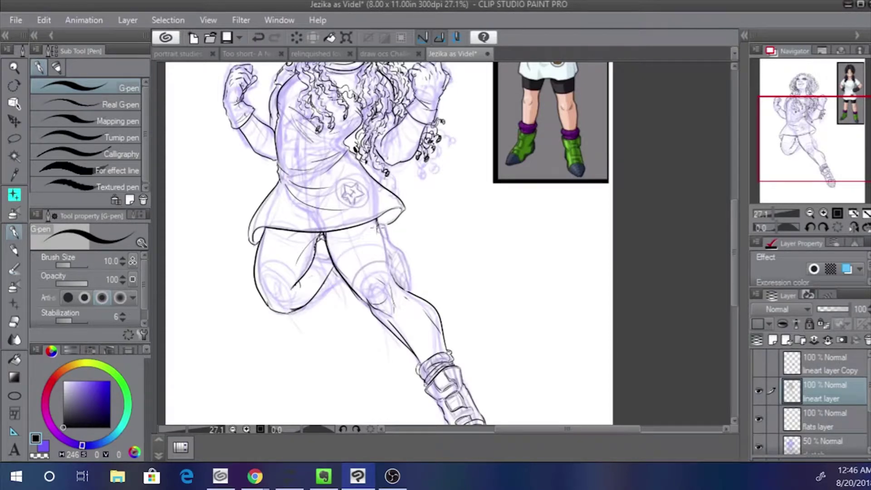
Redraw the back contour of the front thigh from the tunic hem to the knee
left_click_drag(377, 227, 399, 285)
key("ctrl+z")
key("ctrl+z")
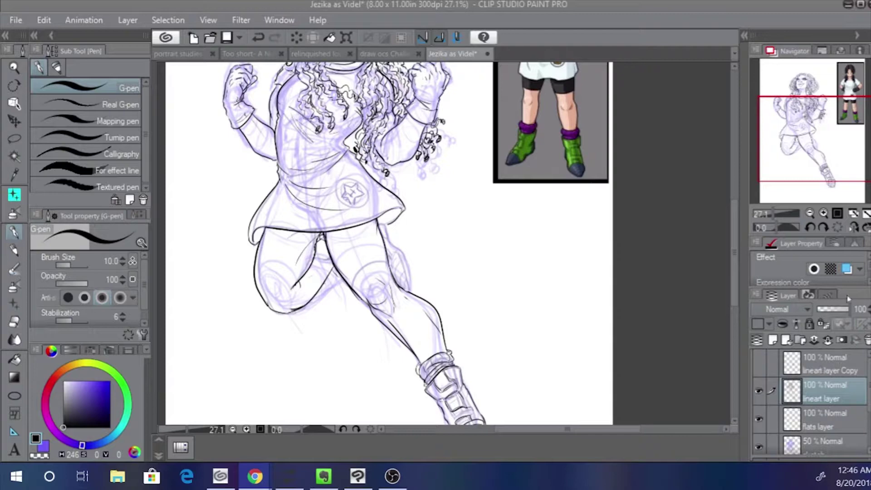
Delete the hidden "lineart layer Copy" layer
left_click(758, 366)
left_click(759, 366)
left_click(817, 371)
left_click(867, 340)
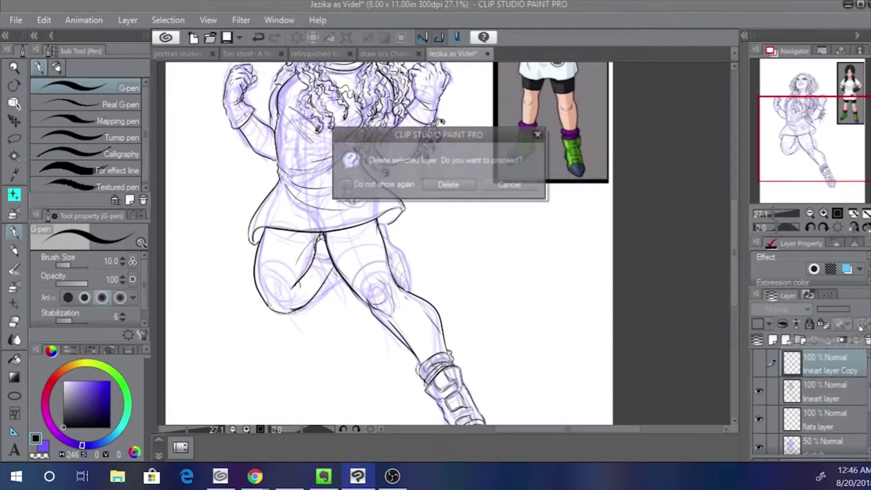
left_click(447, 184)
left_click_drag(241, 249, 274, 328)
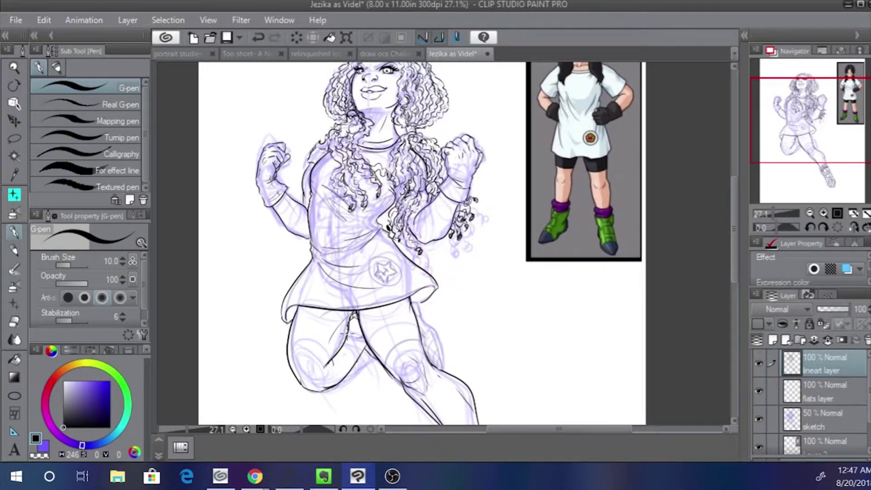
Hide the sketch layer, auto-select the empty area around the figure on the lineart layer, and invert the selection to cover the figure
key("w")
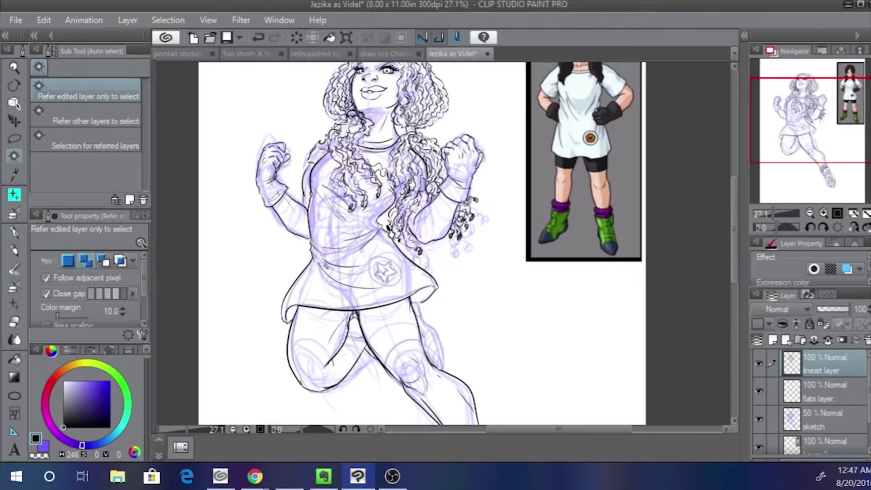
left_click(282, 256)
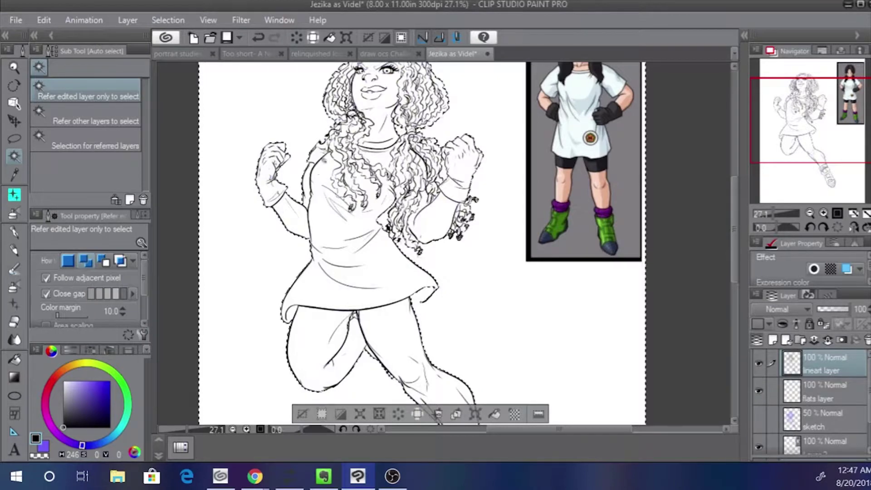
scroll(310, 186, "down", 3)
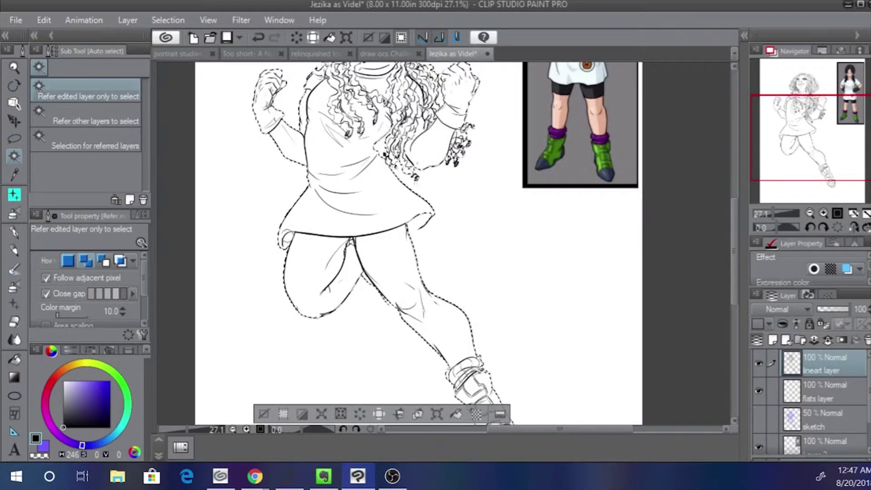
left_click_drag(274, 312, 275, 287)
left_click_drag(276, 196, 269, 356)
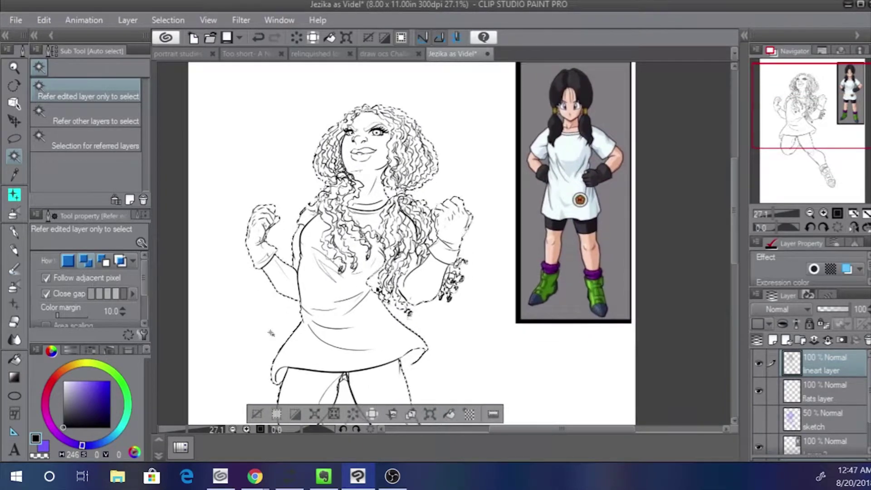
Activate the flats layer and open the colour reference "Andre is WEAK! CharacterSketches Jezika.jpg" from the 2018-05(May) folder in My Scans
left_click(811, 390)
left_click(210, 38)
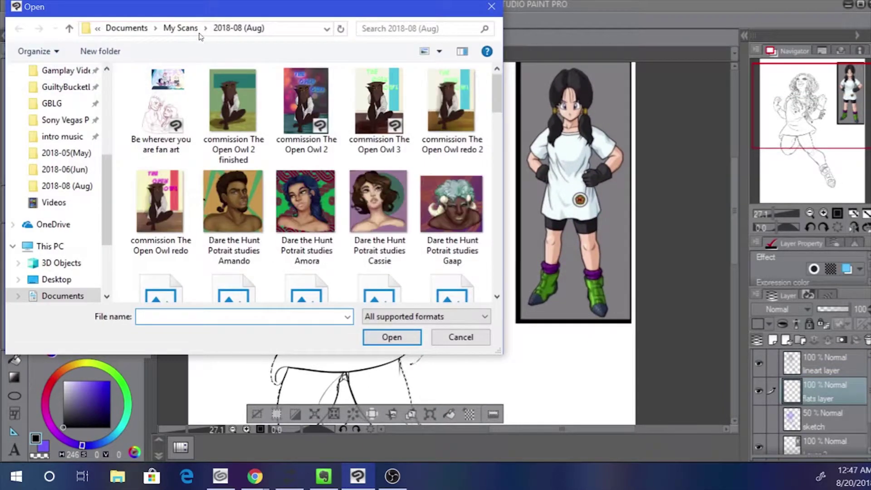
left_click(180, 28)
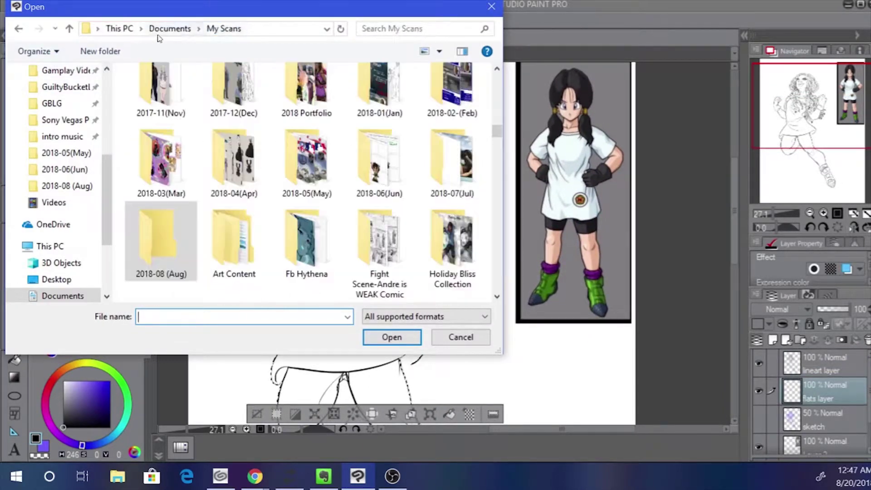
double_click(439, 177)
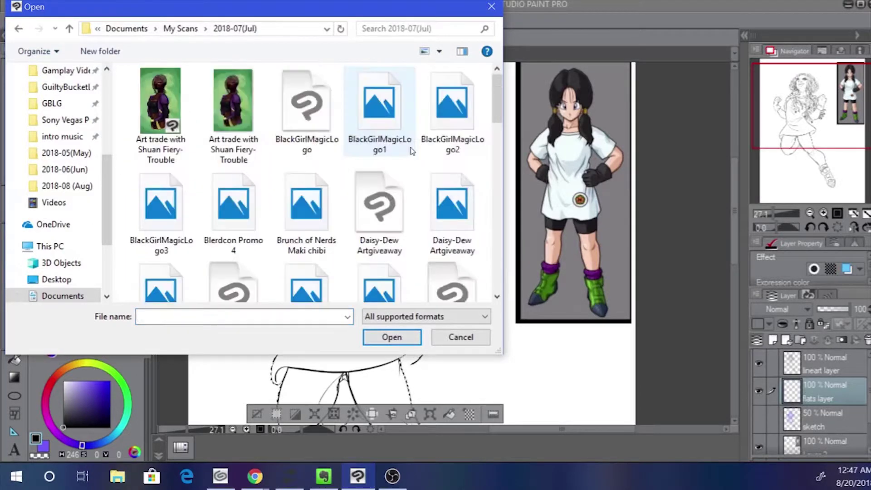
left_click(179, 29)
double_click(377, 250)
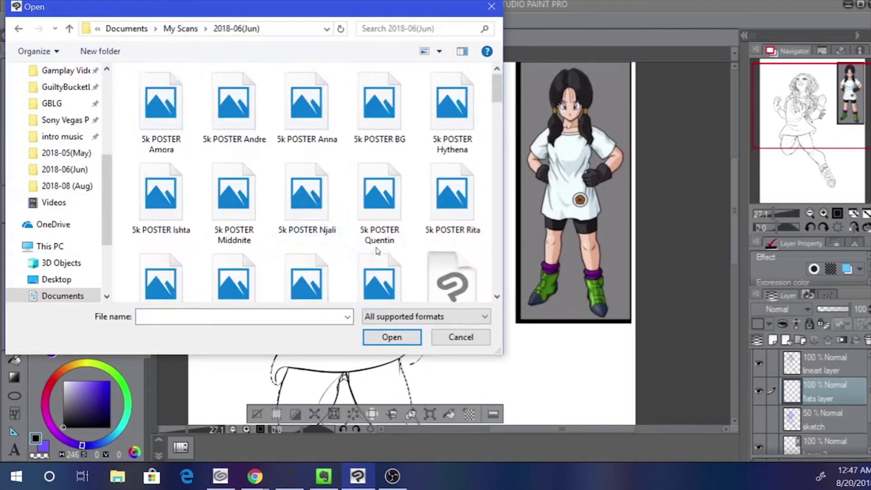
left_click(177, 29)
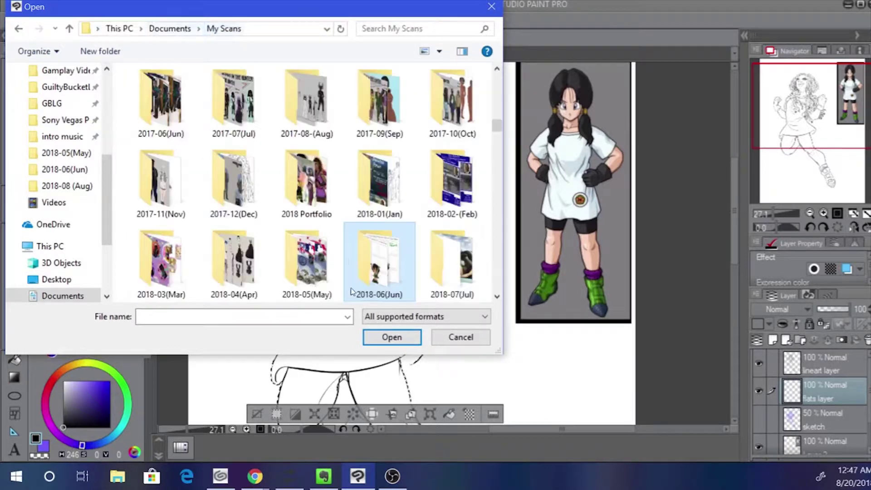
double_click(307, 248)
left_click(291, 108)
double_click(292, 108)
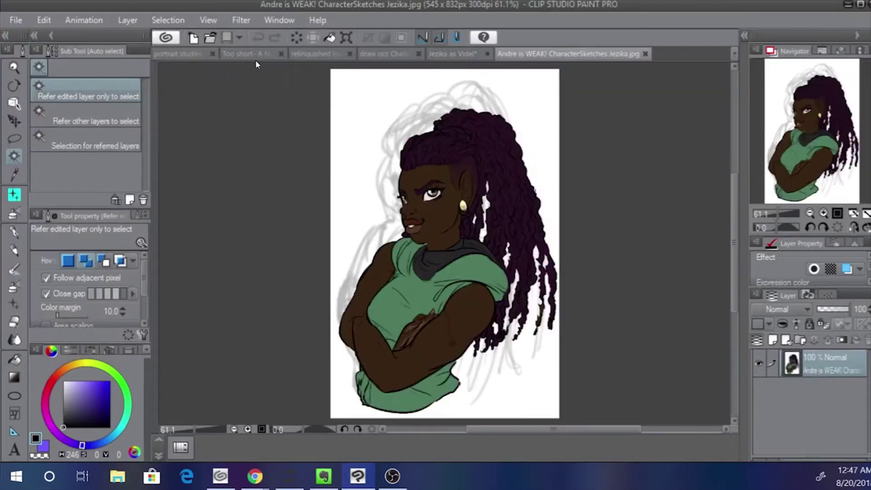
Sample the reference's brown skin and dark purple hair colours, and fill the selected figure on the flats layer with the brown
left_click(436, 54)
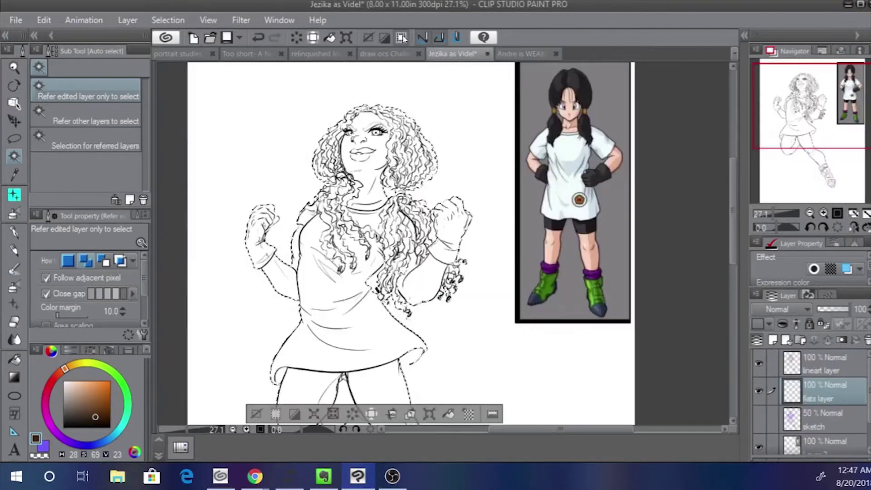
left_click(522, 53)
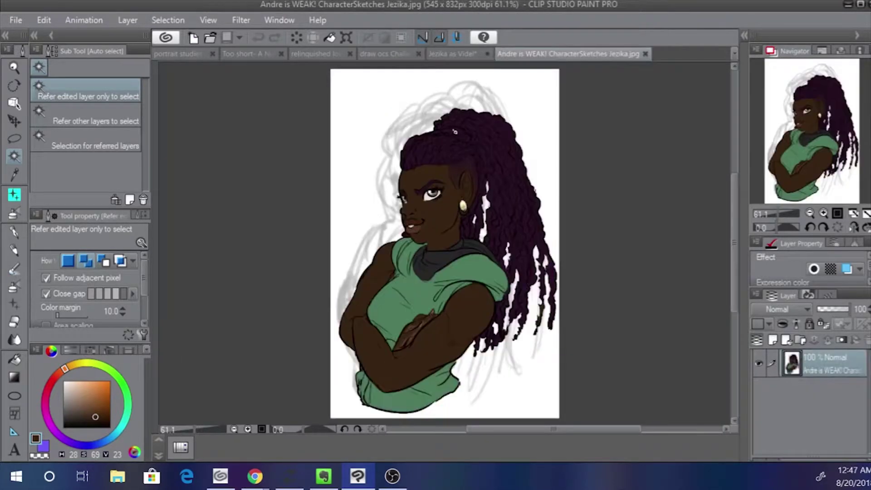
left_click(456, 140, "alt")
left_click(452, 54)
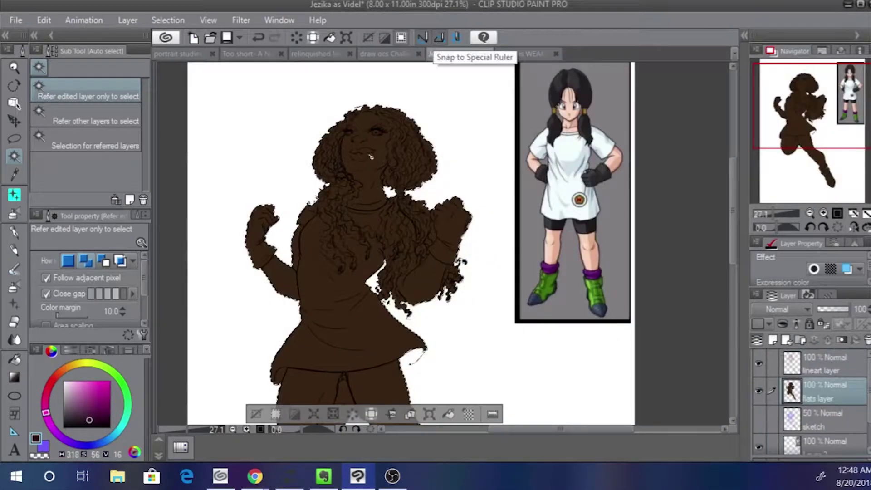
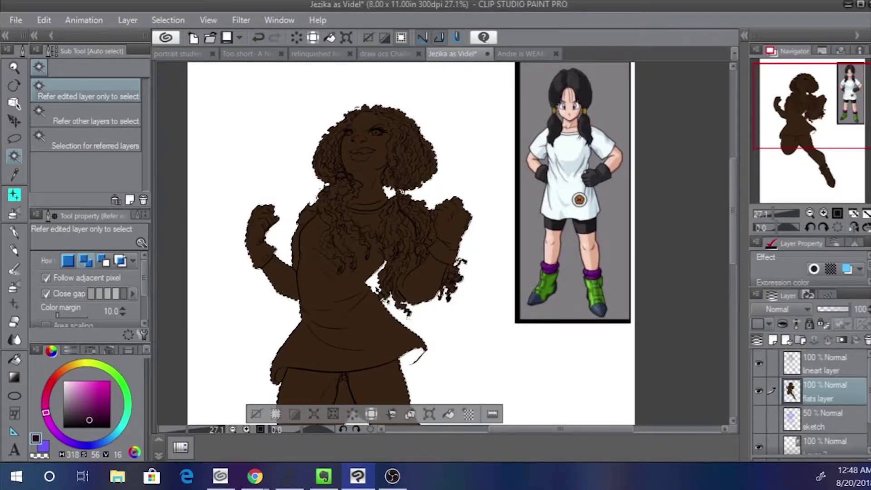
Try painting the hair dark purple over the brown flats with a size 100 G-pen
key("p")
mouse_move(411, 130)
left_mouse_down()
mouse_move(427, 180)
mouse_move(413, 133)
mouse_move(414, 162)
left_mouse_up()
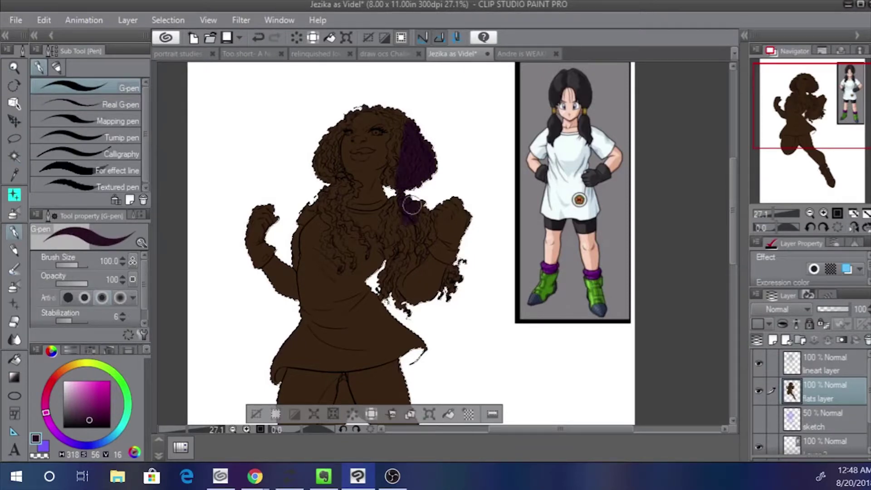
left_click(777, 213)
key("ctrl+z")
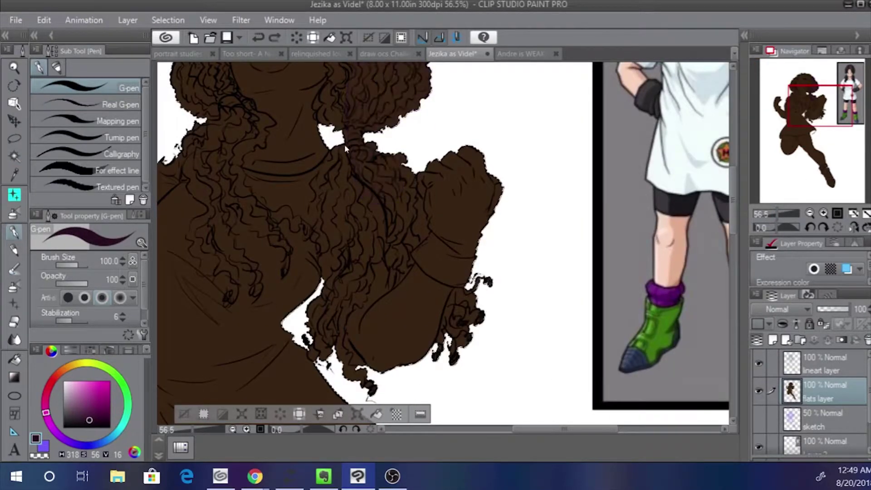
Clear the brown fill from the flats layer and deselect the figure
key("x")
left_click(303, 284, "alt")
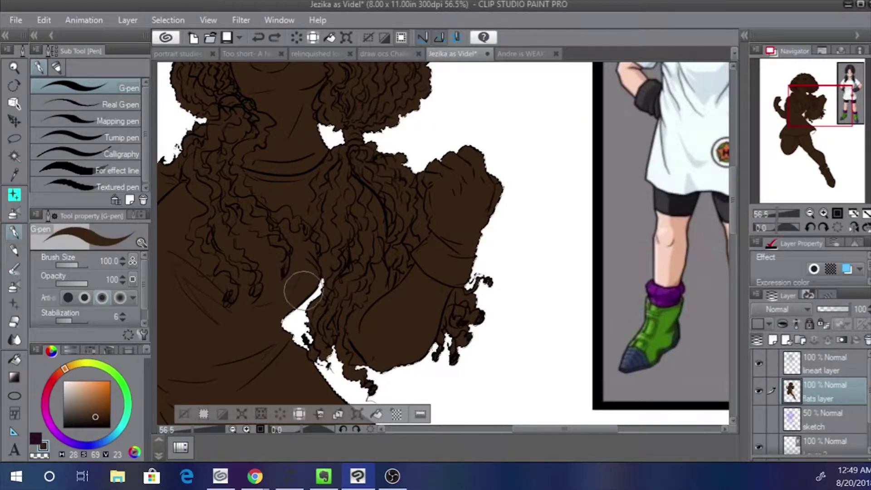
key("Delete")
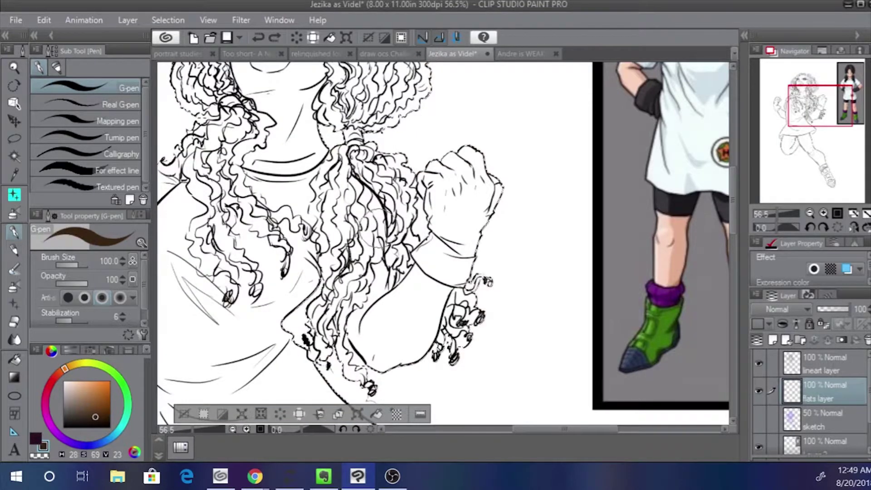
left_click_drag(809, 110, 808, 150)
left_click(771, 214)
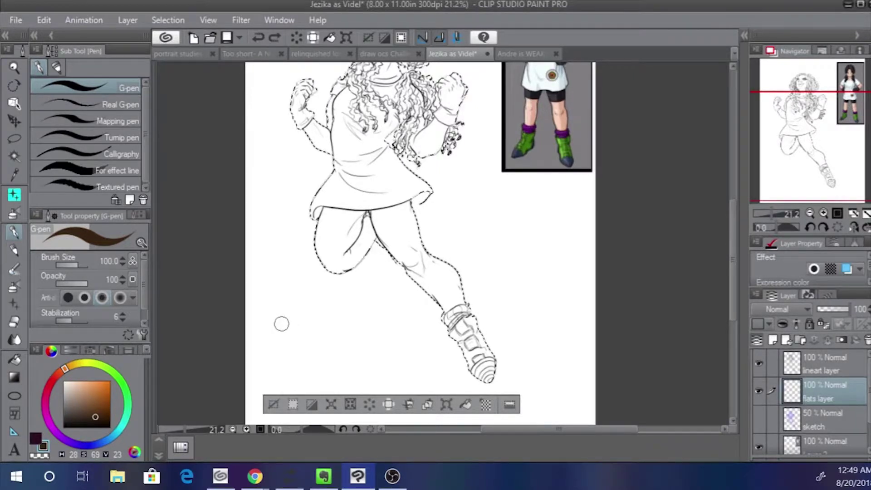
key("ctrl+d")
Lasso the extended leg's boot on the lineart layer, shift it slightly down away from the leg, and deselect it
key("m")
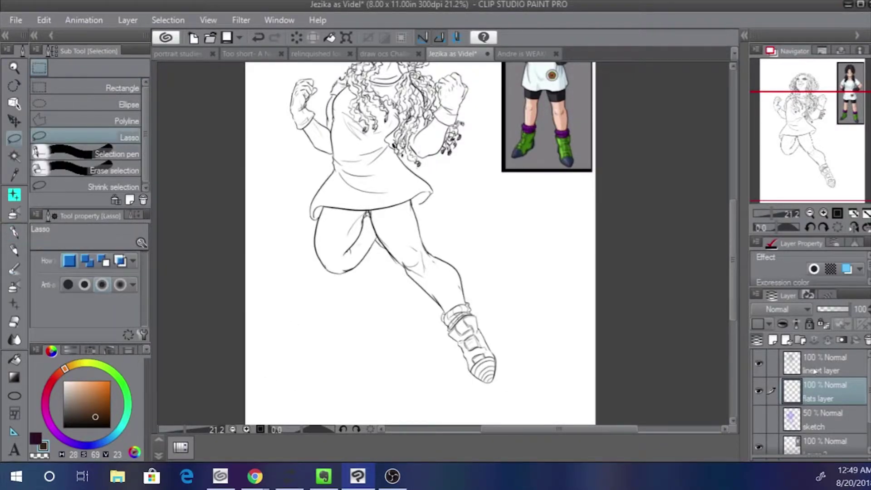
left_click(815, 371)
mouse_move(439, 314)
left_mouse_down()
mouse_move(487, 399)
mouse_move(438, 324)
left_mouse_up()
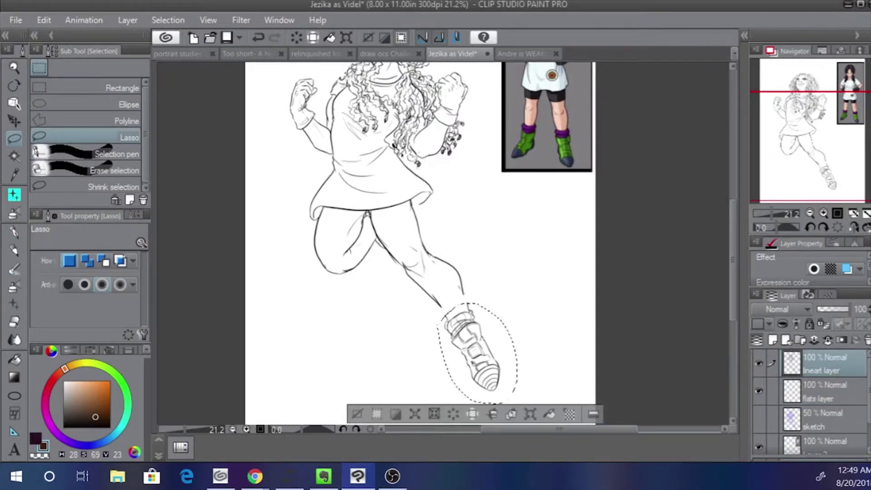
key("ctrl+d")
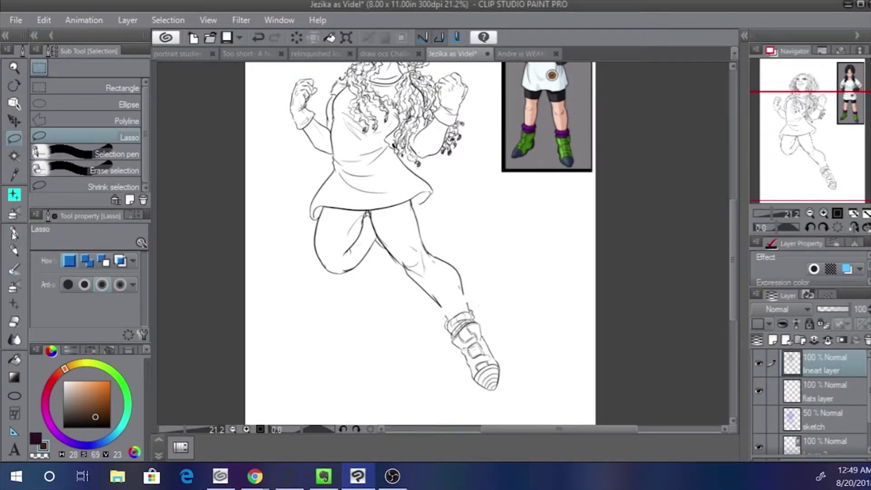
Extend the lower leg's contours to meet the shifted boot, using a black G-pen at size 12
key("p")
left_click(35, 438)
left_click_drag(70, 420, 52, 432)
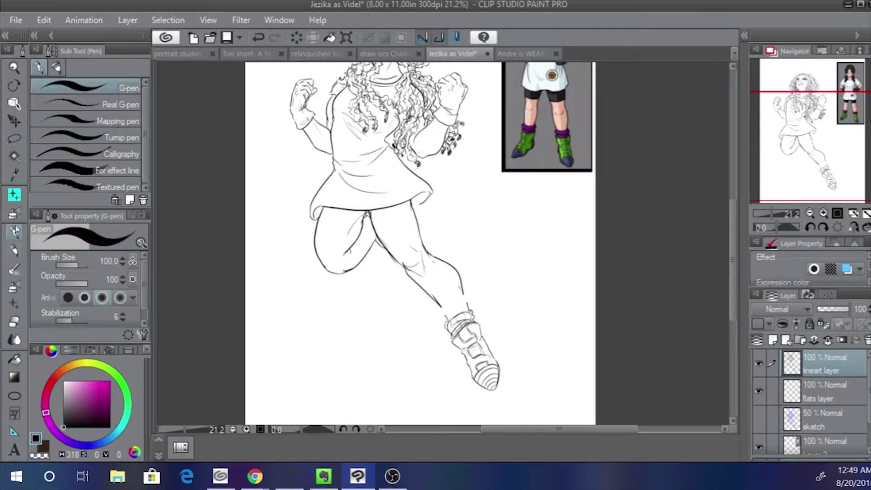
key("bracketleft")
key("bracketleft")
key("bracketleft")
key("bracketleft")
key("bracketleft")
key("bracketleft")
key("bracketleft")
key("bracketleft")
key("bracketleft")
key("bracketleft")
key("bracketleft")
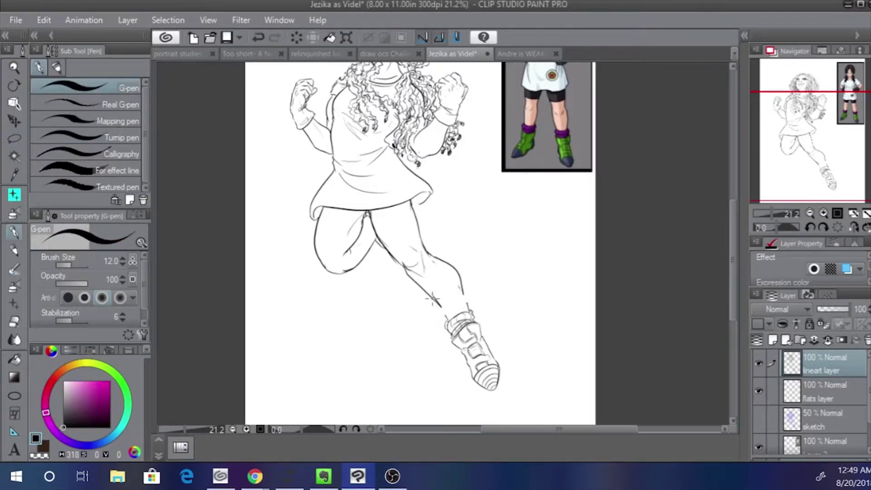
left_click_drag(433, 299, 445, 315)
key("ctrl+z")
Rework the front leg's inner contour between the thigh and the knee
left_click_drag(382, 242, 404, 268)
key("ctrl+z")
key("ctrl+z")
key("ctrl+z")
left_click(274, 39)
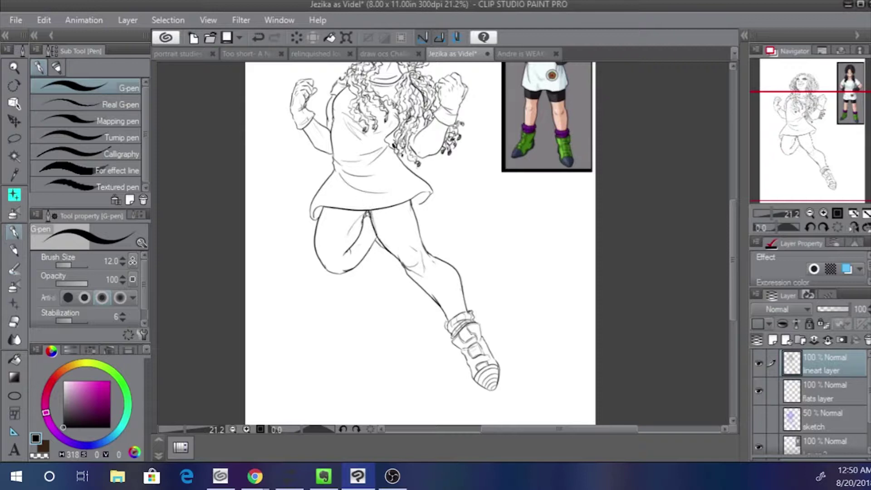
Try curved hem lines across the front leg's thigh and knee
key("ctrl+z")
left_click_drag(387, 247, 417, 229)
key("ctrl+z")
key("ctrl+z")
key("ctrl+z")
left_click_drag(382, 245, 417, 228)
left_click_drag(325, 177, 349, 214)
key("ctrl+z")
mouse_move(401, 276)
left_mouse_down()
mouse_move(441, 267)
mouse_move(425, 276)
mouse_move(444, 262)
mouse_move(415, 278)
mouse_move(453, 268)
left_mouse_up()
key("ctrl+z")
key("ctrl+z")
key("ctrl+z")
key("ctrl+z")
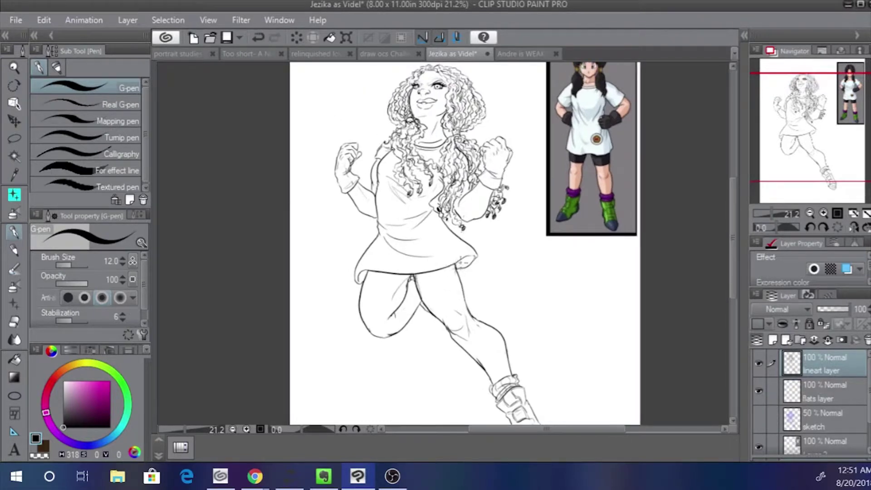
Draw the curved shorts hem across the front leg just above the knee
key("ctrl+z")
mouse_move(430, 311)
left_mouse_down()
mouse_move(444, 293)
mouse_move(463, 299)
left_mouse_up()
key("ctrl+z")
key("ctrl+z")
key("ctrl+z")
key("ctrl+z")
mouse_move(417, 278)
left_mouse_down()
mouse_move(438, 316)
mouse_move(466, 294)
left_mouse_up()
key("ctrl+z")
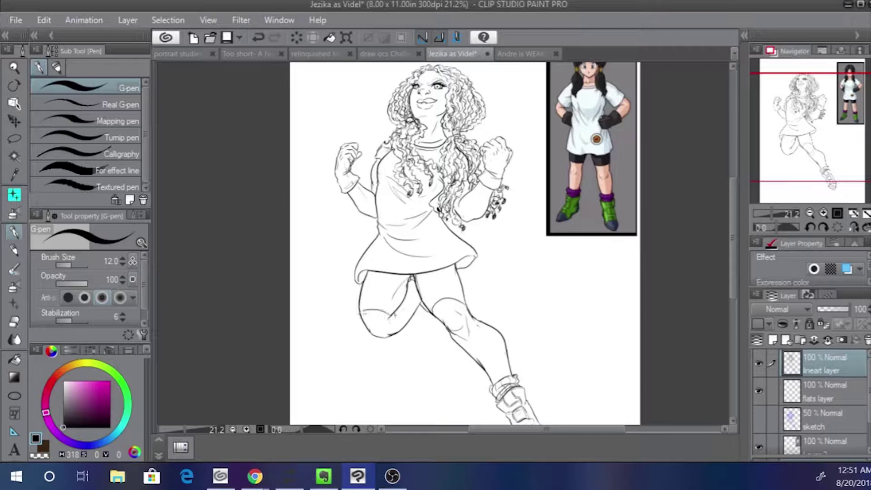
Redraw the curved shorts hem across the bent leg above the knee
key("ctrl+z")
key("ctrl+z")
left_click_drag(360, 307, 390, 313)
key("ctrl+z")
key("u")
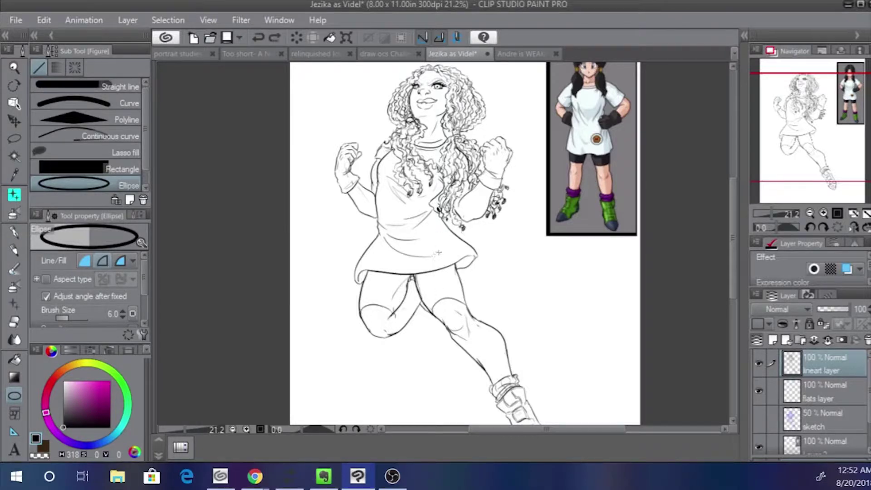
key("ctrl+z")
Auto-select the empty area around the figure on the lineart layer again and invert the selection
key("w")
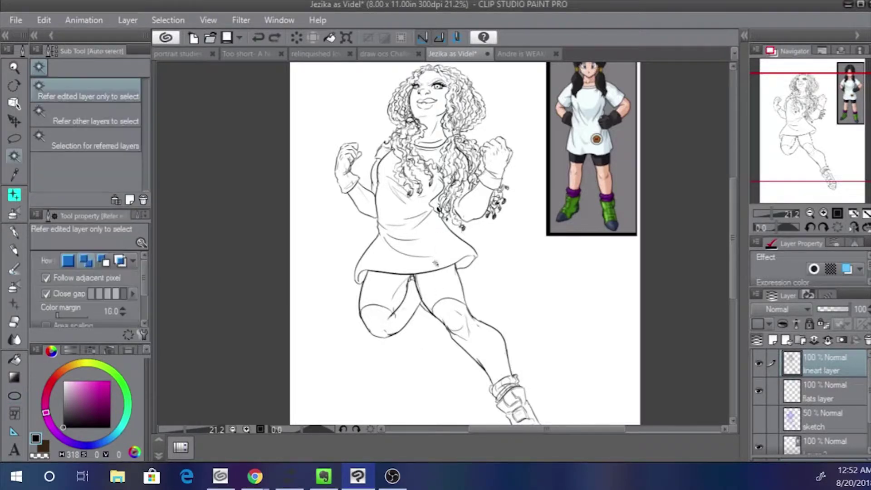
left_click(630, 177)
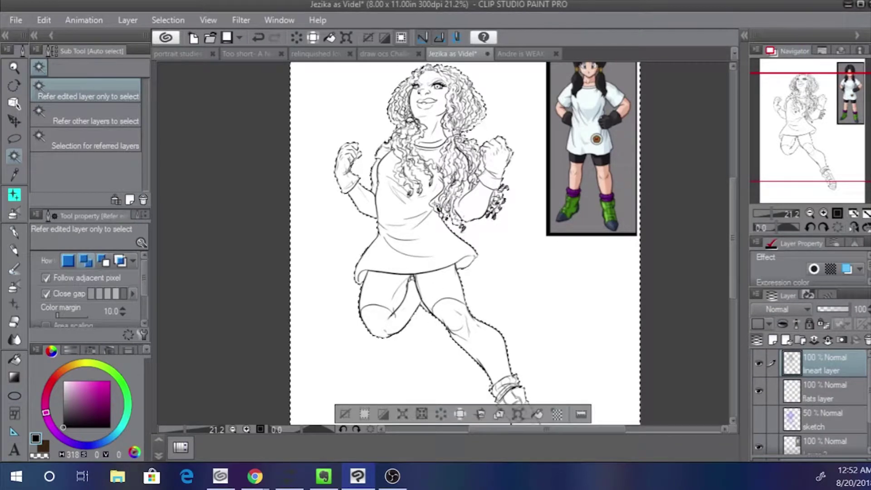
scroll(630, 177, "up", 2)
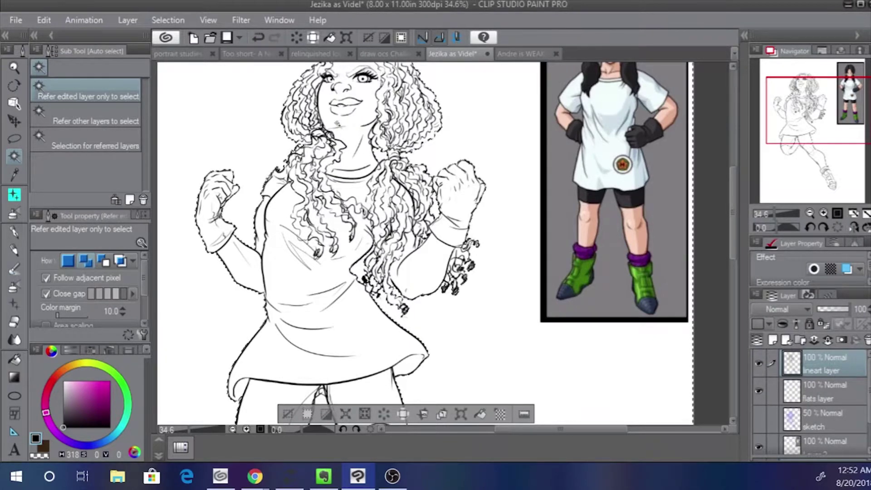
left_click(326, 418)
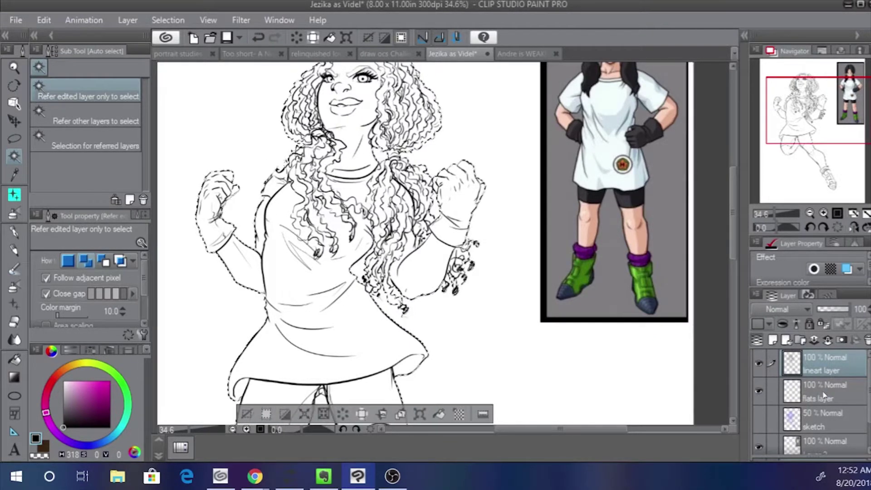
Fill the selected figure with the dark brown skin colour on the flats layer
left_click(824, 393)
key("x")
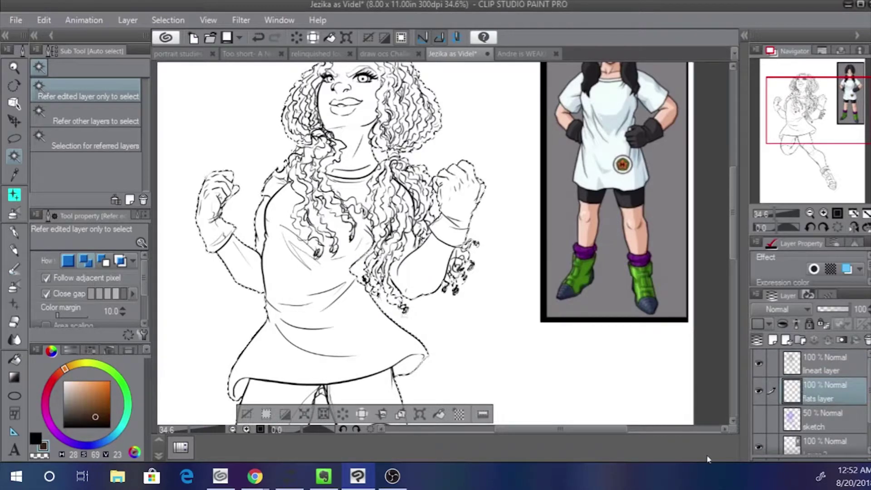
key("t")
key("t")
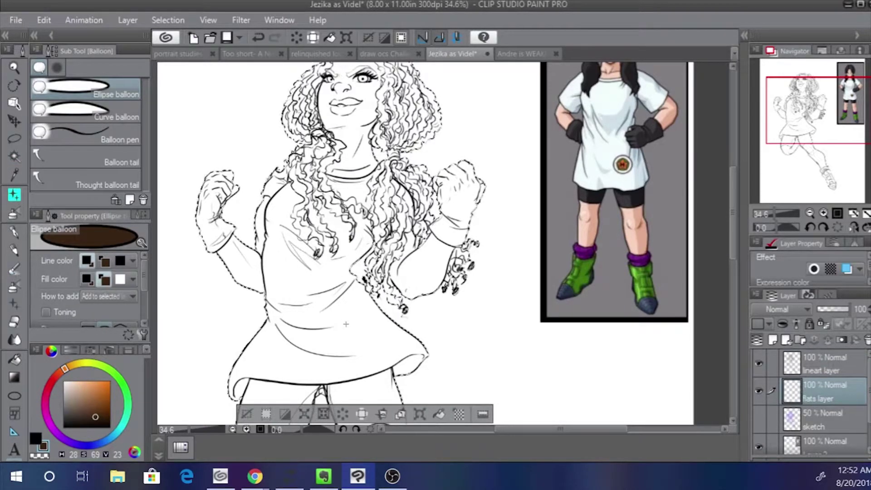
key("t")
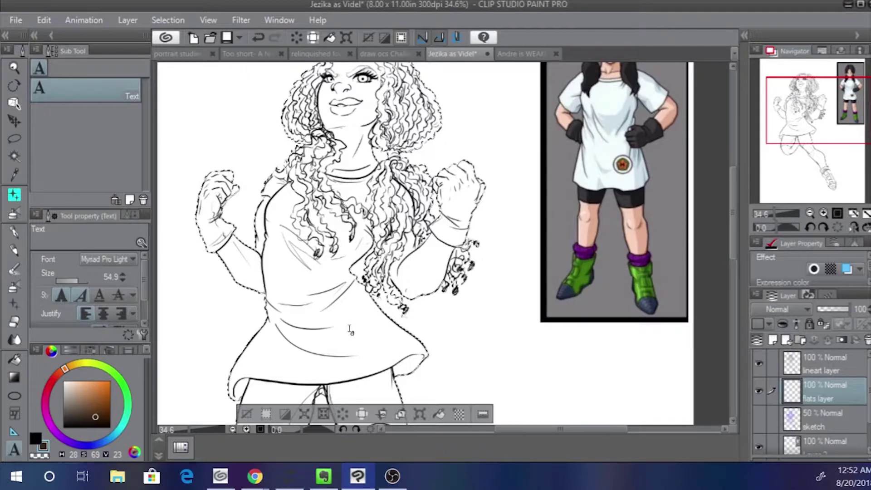
key("g")
key("g")
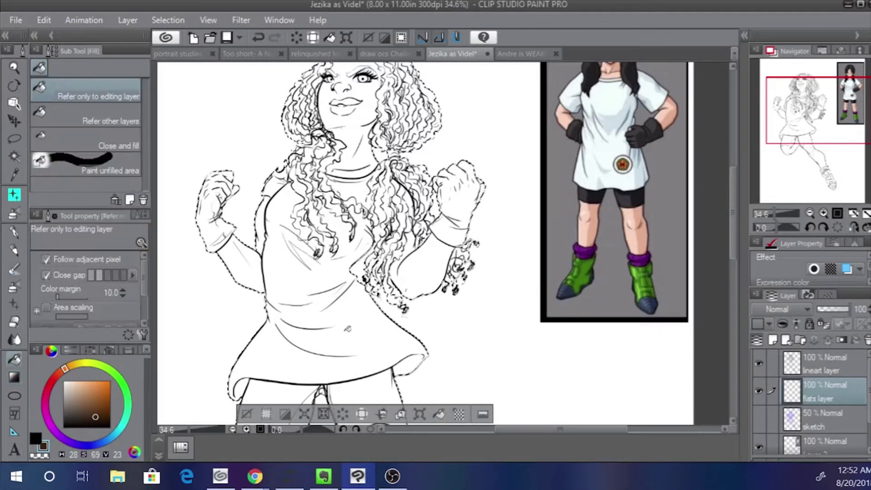
left_click(347, 331)
Check the Jezika colour reference and paint the hair, including both ponytails, dark purple with the G-pen at size 80
left_click(510, 52)
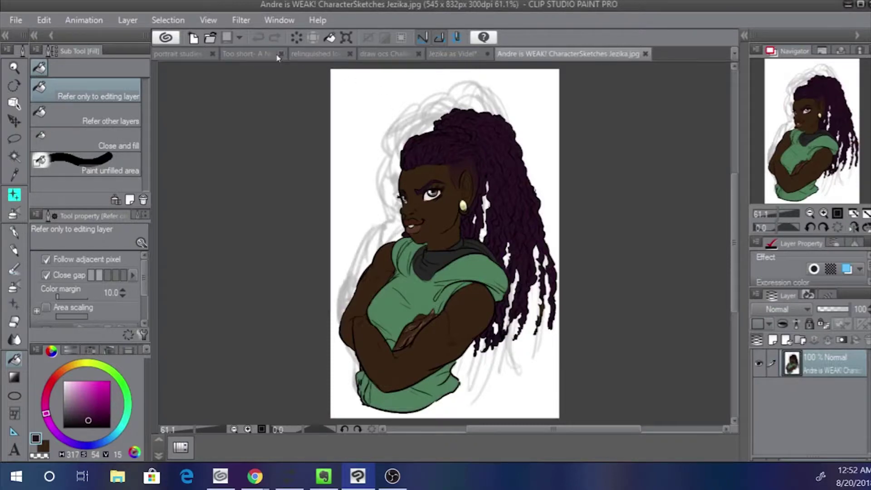
key("p")
left_click(452, 54)
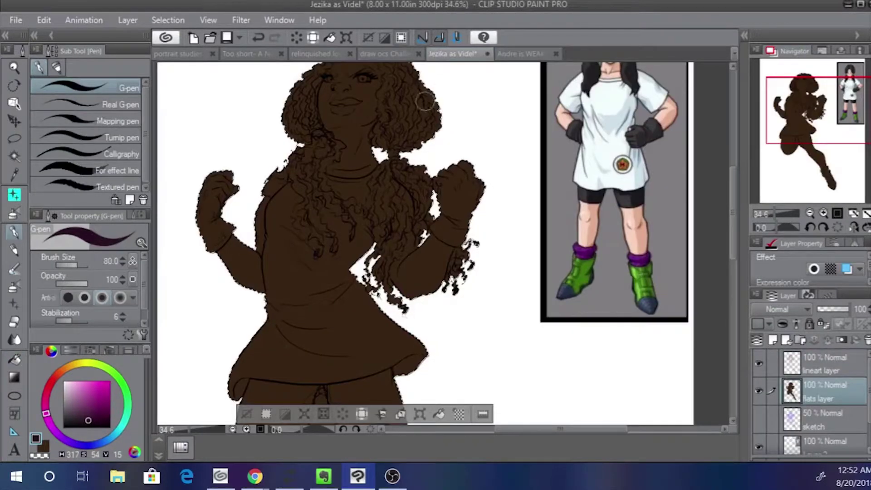
mouse_move(425, 118)
left_mouse_down()
mouse_move(425, 98)
mouse_move(426, 125)
mouse_move(428, 113)
mouse_move(411, 171)
mouse_move(406, 144)
mouse_move(387, 167)
mouse_move(407, 118)
mouse_move(385, 157)
mouse_move(401, 138)
mouse_move(418, 137)
mouse_move(399, 89)
mouse_move(391, 89)
mouse_move(392, 136)
mouse_move(398, 108)
mouse_move(361, 68)
mouse_move(386, 83)
mouse_move(386, 124)
mouse_move(378, 78)
mouse_move(356, 71)
mouse_move(301, 110)
mouse_move(316, 99)
mouse_move(318, 158)
mouse_move(290, 136)
mouse_move(317, 110)
mouse_move(310, 157)
mouse_move(322, 168)
mouse_move(278, 199)
mouse_move(305, 179)
mouse_move(301, 237)
mouse_move(318, 272)
mouse_move(306, 236)
mouse_move(339, 264)
mouse_move(327, 249)
mouse_move(322, 267)
mouse_move(306, 238)
mouse_move(318, 227)
mouse_move(300, 208)
mouse_move(309, 187)
mouse_move(323, 234)
mouse_move(322, 211)
mouse_move(357, 260)
mouse_move(331, 225)
mouse_move(369, 236)
mouse_move(331, 218)
mouse_move(322, 196)
mouse_move(343, 175)
mouse_move(321, 185)
mouse_move(313, 165)
mouse_move(343, 172)
left_mouse_up()
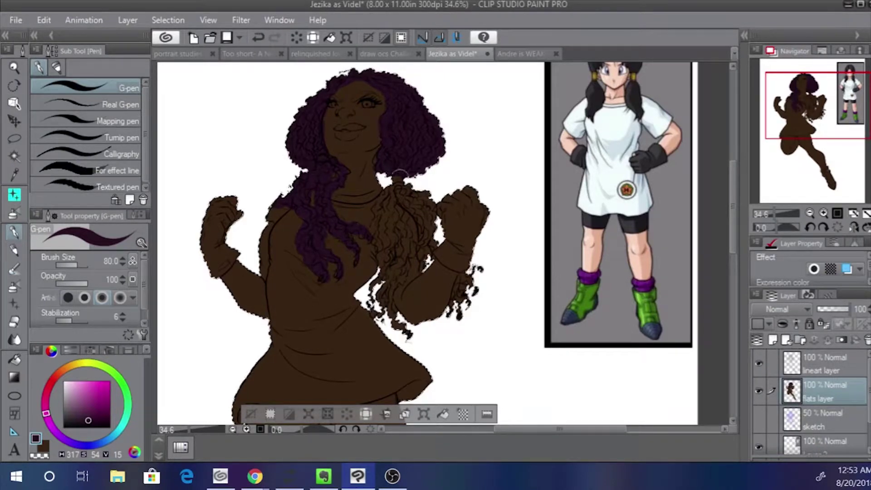
mouse_move(401, 181)
left_mouse_down()
mouse_move(426, 218)
mouse_move(425, 262)
left_mouse_up()
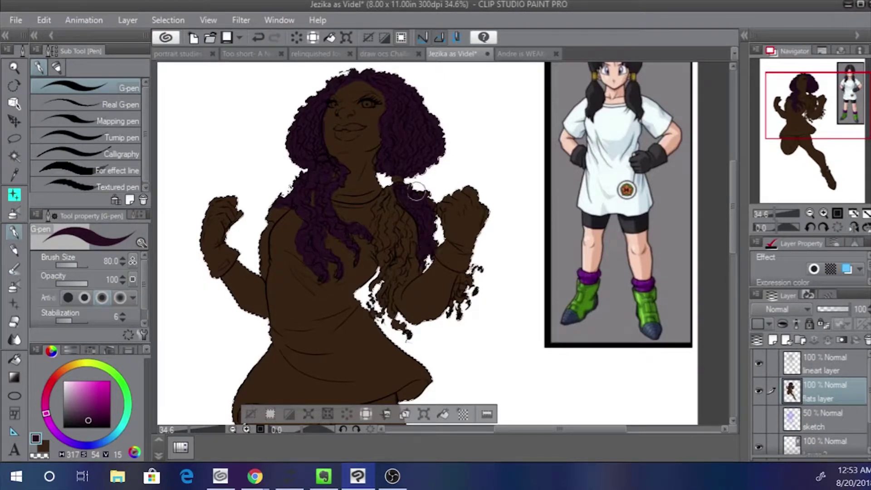
mouse_move(394, 182)
left_mouse_down()
mouse_move(388, 257)
mouse_move(370, 295)
mouse_move(383, 299)
mouse_move(406, 253)
mouse_move(384, 244)
mouse_move(394, 272)
mouse_move(404, 259)
mouse_move(402, 207)
mouse_move(412, 246)
mouse_move(388, 304)
mouse_move(404, 334)
mouse_move(383, 306)
mouse_move(377, 320)
mouse_move(384, 308)
mouse_move(415, 337)
mouse_move(448, 312)
left_mouse_up()
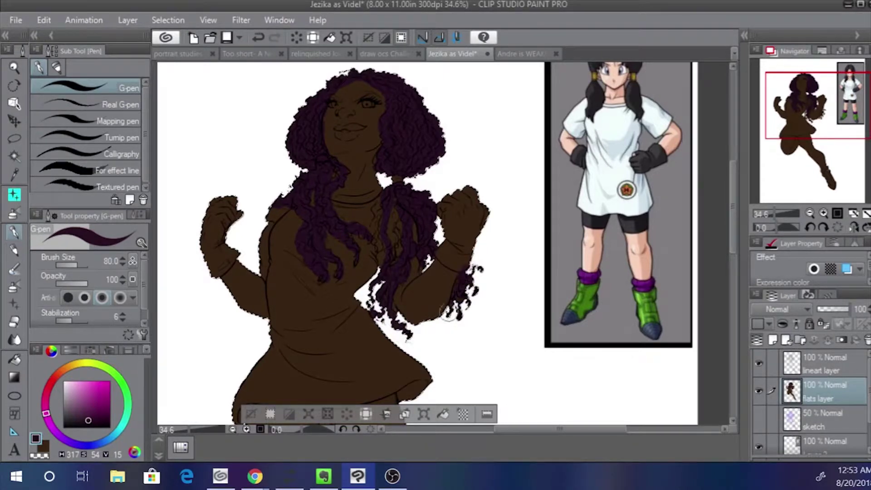
mouse_move(470, 269)
left_mouse_down()
mouse_move(378, 268)
mouse_move(384, 304)
mouse_move(392, 202)
mouse_move(405, 229)
mouse_move(393, 200)
mouse_move(379, 232)
mouse_move(382, 263)
mouse_move(324, 84)
mouse_move(375, 218)
mouse_move(377, 242)
mouse_move(359, 195)
mouse_move(375, 254)
mouse_move(388, 196)
mouse_move(364, 238)
left_mouse_up()
Fill the remaining gaps in the ponytail beside the raised forearm with dark purple, using brush size 40
left_click_drag(775, 213, 786, 214)
key("bracketleft")
key("bracketleft")
key("bracketleft")
key("bracketleft")
mouse_move(445, 243)
left_mouse_down()
mouse_move(402, 238)
mouse_move(362, 294)
mouse_move(297, 330)
left_mouse_up()
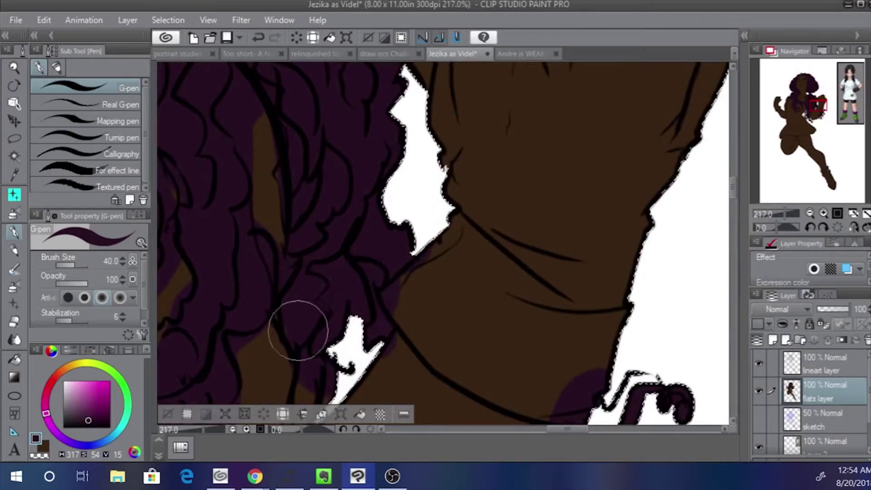
mouse_move(313, 123)
left_mouse_down()
mouse_move(414, 290)
mouse_move(442, 363)
left_mouse_up()
mouse_move(281, 182)
left_mouse_down()
mouse_move(410, 360)
mouse_move(422, 399)
left_mouse_up()
left_click_drag(340, 132, 364, 251)
mouse_move(464, 278)
left_mouse_down()
mouse_move(474, 291)
mouse_move(467, 215)
left_mouse_up()
mouse_move(443, 269)
left_mouse_down()
mouse_move(434, 317)
mouse_move(408, 340)
left_mouse_up()
Paint the ear and the neighbouring gap between the hair strands in the dark brown skin colour
scroll(407, 340, "up", 8)
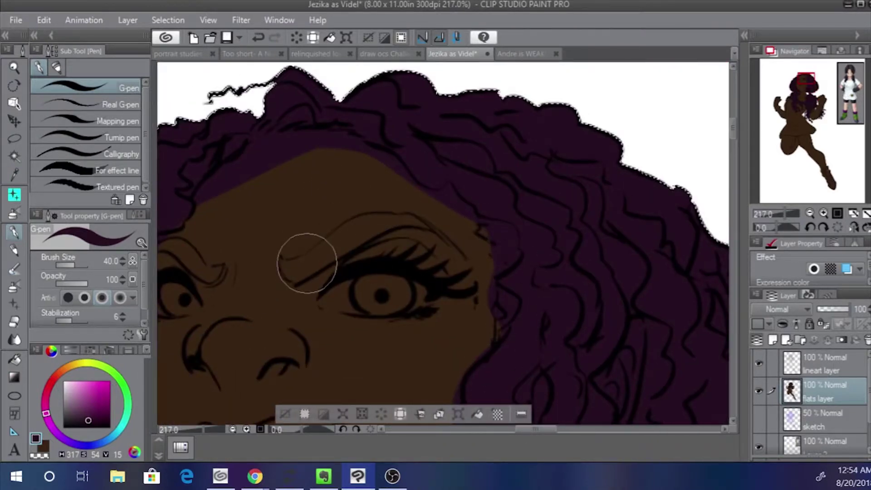
key("x")
left_click_drag(549, 340, 426, 241)
mouse_move(481, 287)
left_mouse_down()
mouse_move(512, 298)
mouse_move(496, 297)
left_mouse_up()
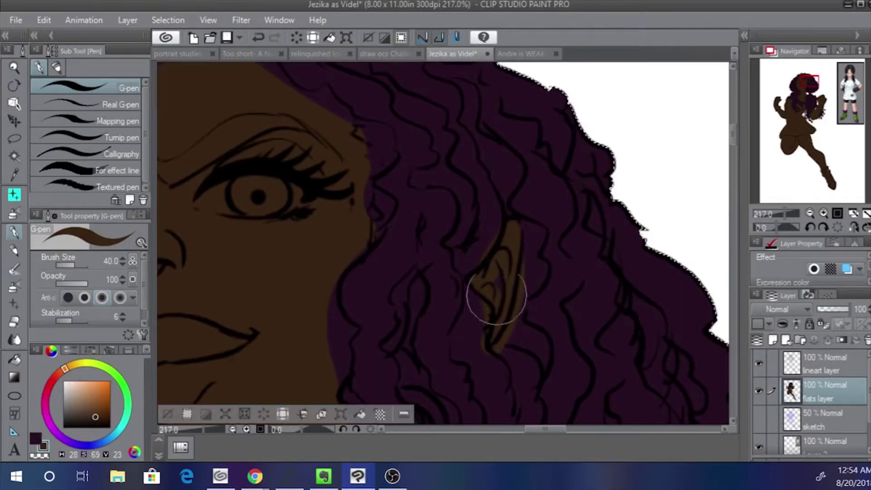
left_click_drag(427, 232, 448, 121)
left_click_drag(430, 289, 434, 361)
mouse_move(462, 293)
left_mouse_down()
mouse_move(421, 247)
mouse_move(433, 179)
mouse_move(434, 259)
mouse_move(430, 160)
mouse_move(419, 171)
mouse_move(422, 203)
mouse_move(434, 147)
mouse_move(460, 258)
left_mouse_up()
Tidy the hair edges around the ear and the brown gap beside the cheek with dark purple
key("x")
left_click_drag(472, 343, 467, 356)
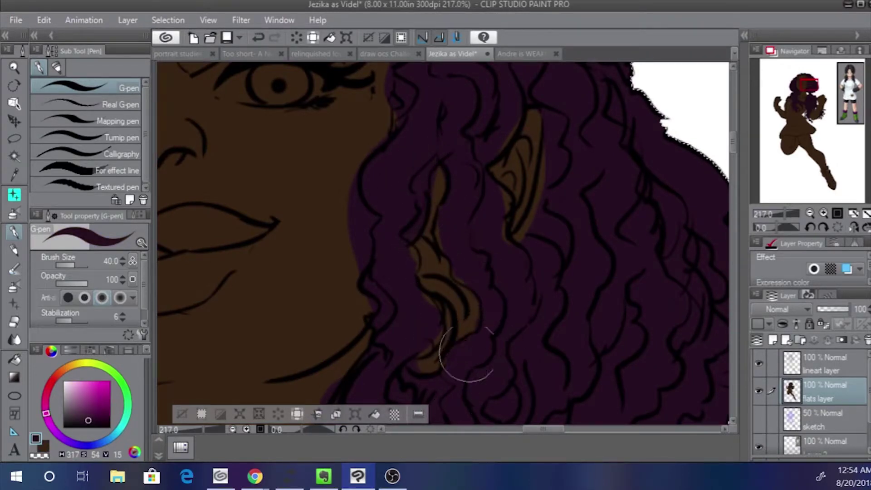
mouse_move(413, 298)
left_mouse_down()
mouse_move(426, 340)
mouse_move(413, 338)
left_mouse_up()
left_click_drag(495, 185, 519, 260)
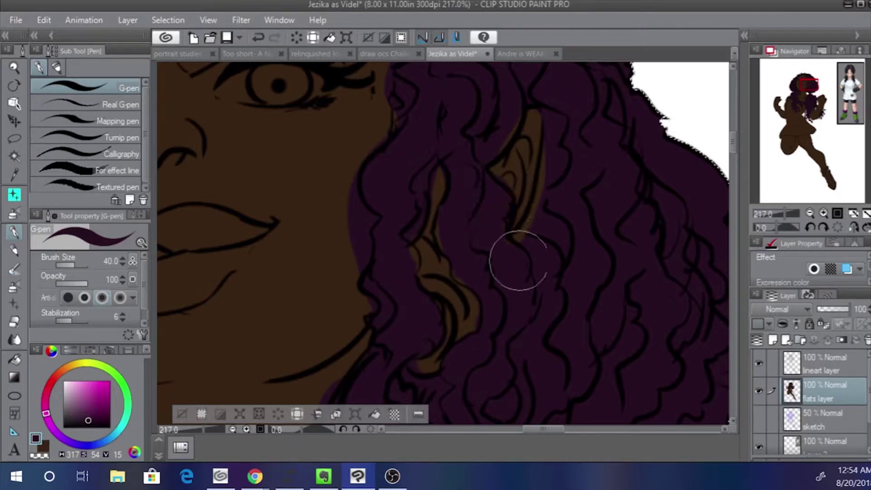
left_click_drag(566, 121, 535, 227)
left_click_drag(499, 136, 519, 94)
left_click_drag(537, 137, 520, 211)
Paint both eyebrows in the dark purple hair colour
key("x")
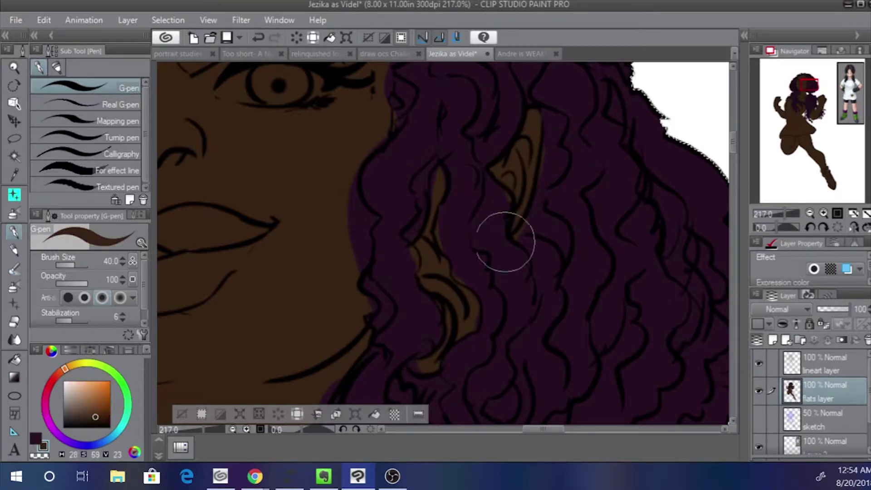
left_click_drag(505, 241, 681, 330)
key("x")
mouse_move(368, 150)
left_mouse_down()
mouse_move(436, 102)
mouse_move(501, 112)
mouse_move(498, 102)
mouse_move(419, 127)
mouse_move(369, 159)
mouse_move(449, 97)
left_mouse_up()
mouse_move(228, 120)
left_mouse_down()
mouse_move(288, 152)
mouse_move(294, 146)
left_mouse_up()
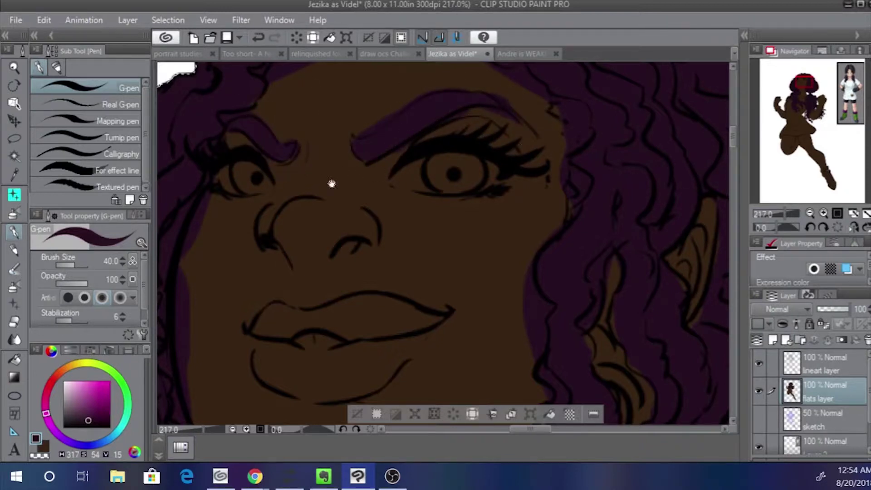
Colour both eyes' whites a light warm grey (H 28, S 8, V 80) with a smaller brush
left_click_drag(331, 183, 302, 205)
key("x")
left_click_drag(77, 390, 72, 383)
left_click(67, 389)
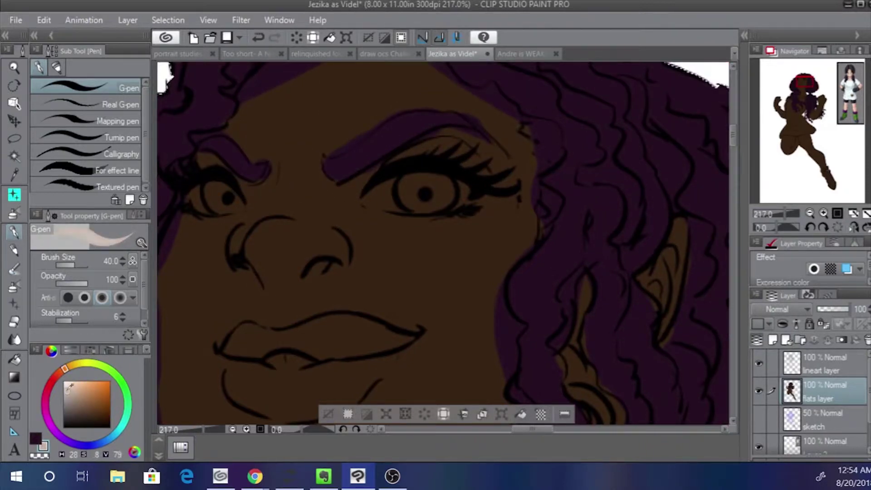
mouse_move(399, 195)
left_mouse_down()
mouse_move(449, 199)
mouse_move(354, 184)
left_mouse_up()
key("bracketleft")
key("bracketleft")
key("bracketleft")
key("bracketleft")
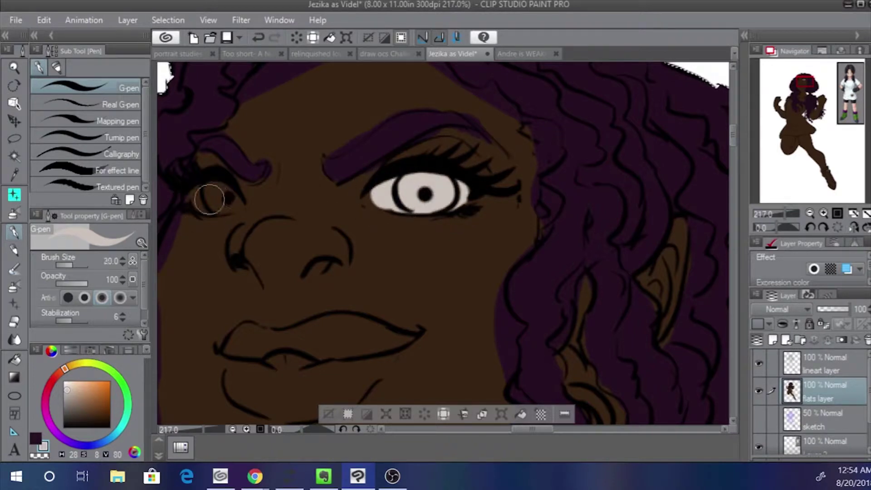
mouse_move(213, 189)
left_mouse_down()
mouse_move(202, 201)
mouse_move(223, 195)
mouse_move(193, 201)
left_mouse_up()
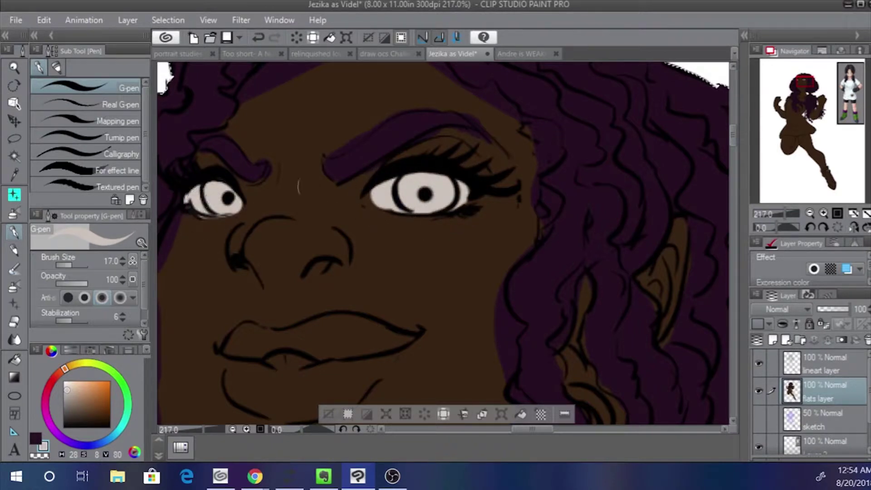
mouse_move(378, 194)
left_mouse_down()
mouse_move(383, 201)
mouse_move(364, 202)
left_mouse_up()
Dab pink (H 7, S 51, V 93) into the inner and outer corners of both eyes
left_click(53, 379)
left_click(87, 383)
left_click(239, 208)
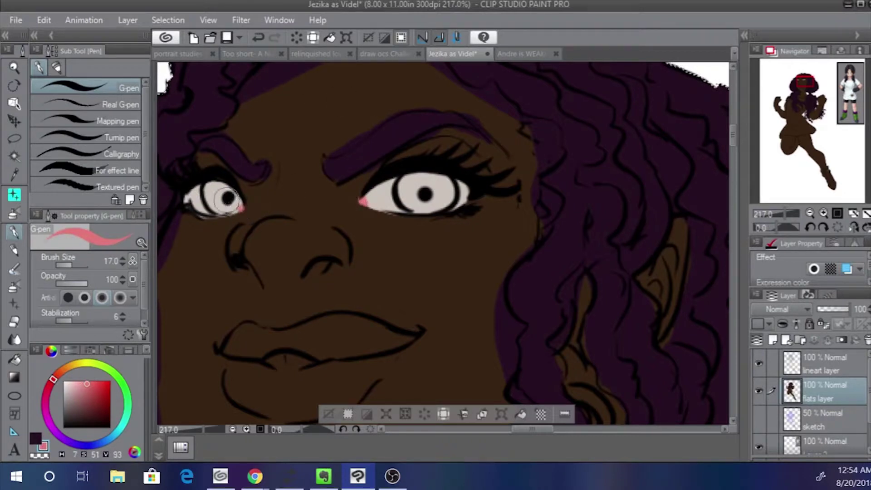
left_click(467, 188)
left_click(187, 198)
Paint the visible teeth between the lips in an off-white
mouse_move(242, 239)
left_mouse_down()
mouse_move(239, 220)
mouse_move(262, 212)
left_mouse_up()
left_click(235, 163, "alt")
mouse_move(294, 335)
left_mouse_down()
mouse_move(318, 331)
mouse_move(303, 335)
mouse_move(313, 338)
left_mouse_up()
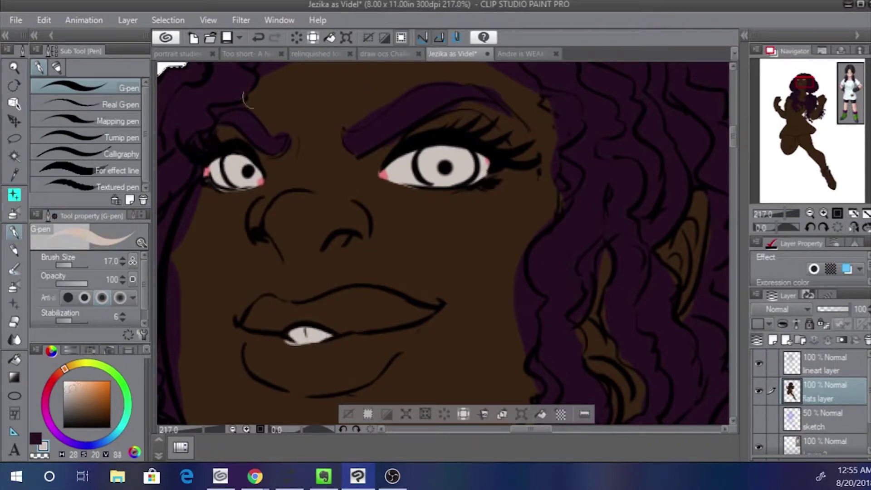
Undo the stray stroke at the eye and shade the upper part of both eyes in grey-beige (H 28, S 14, V 65)
left_click_drag(471, 150, 465, 148)
left_click(259, 37)
left_click(69, 396)
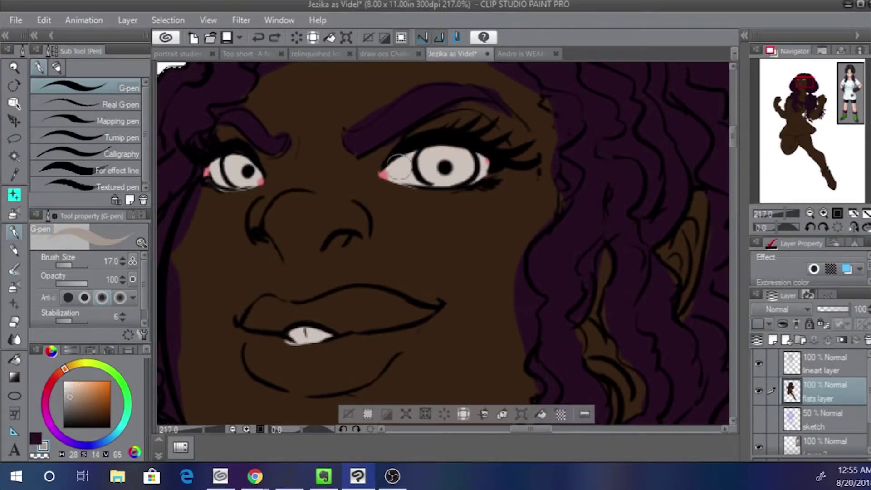
left_click_drag(399, 168, 482, 161)
left_click_drag(211, 165, 259, 175)
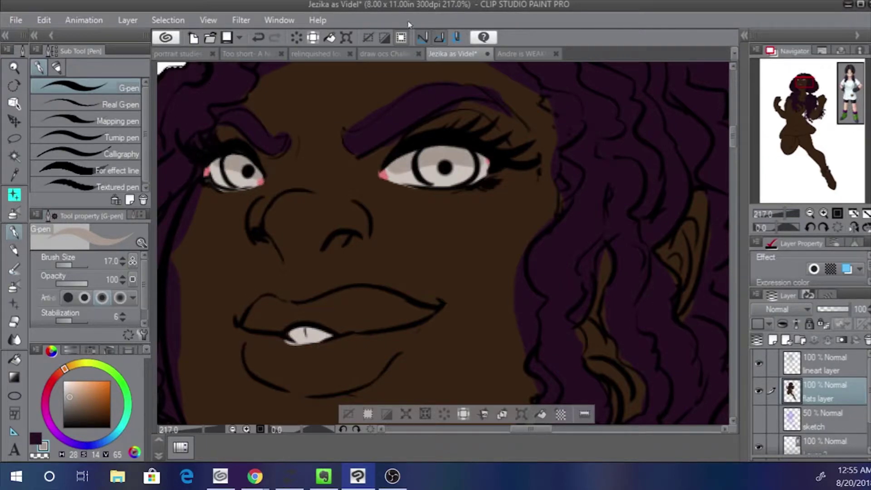
Sample the lip colours from the Jezika reference and paint the character's upper lip reddish brown
left_click(521, 53)
left_click_drag(777, 214, 785, 213)
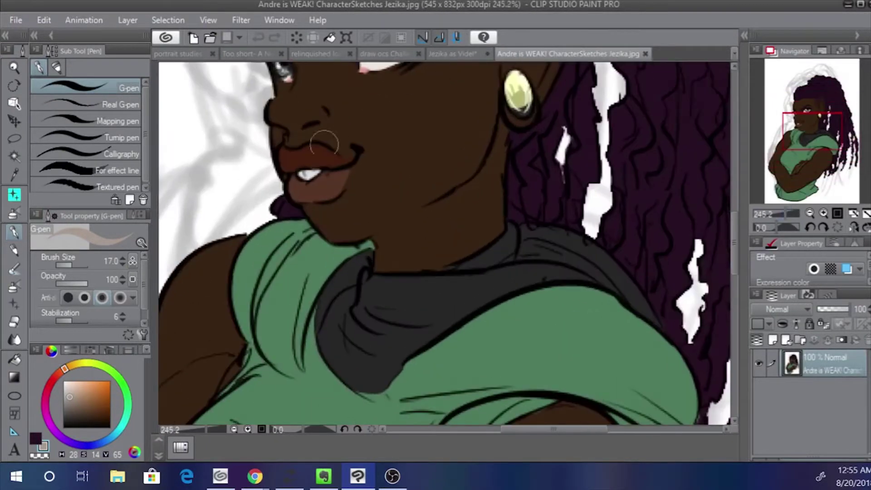
left_click(323, 153, "alt")
key("x")
left_click(328, 189, "alt")
left_click(439, 55)
mouse_move(247, 317)
left_mouse_down()
mouse_move(418, 310)
mouse_move(380, 314)
mouse_move(347, 296)
mouse_move(282, 310)
left_mouse_up()
Try a dark red-brown (H 20, S 81, V 27) on the lower lip against the reference
left_click(373, 345, "alt")
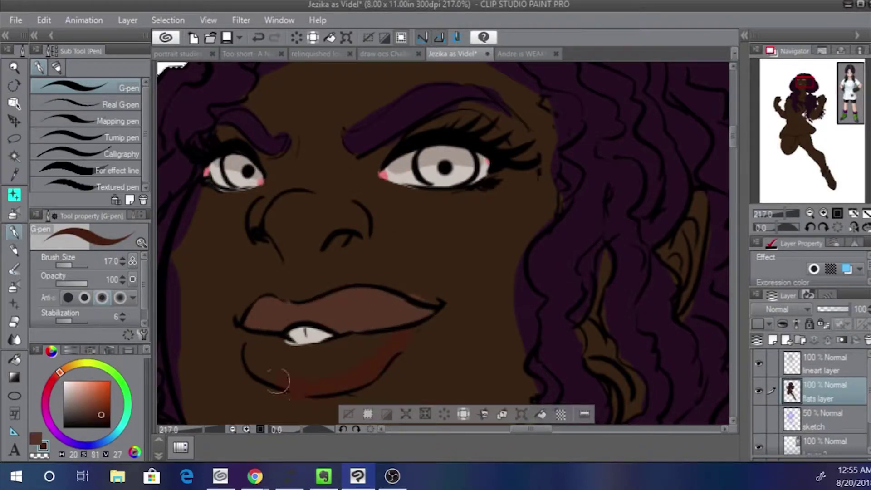
mouse_move(279, 381)
left_mouse_down()
mouse_move(348, 362)
mouse_move(307, 362)
left_mouse_up()
left_click(503, 53)
left_click(439, 53)
key("ctrl+z")
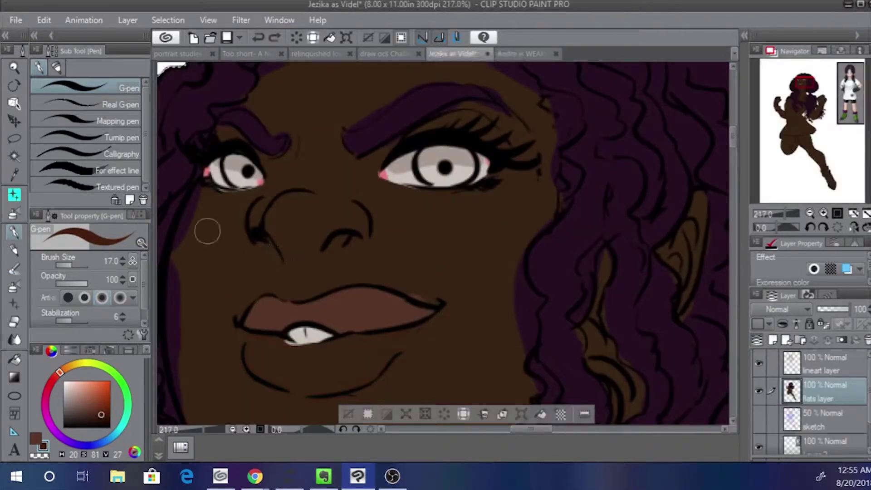
Mix a muted pink (H 13, S 41, V 52) from the upper lip colour and paint the lower lip with it
left_click(268, 313, "alt")
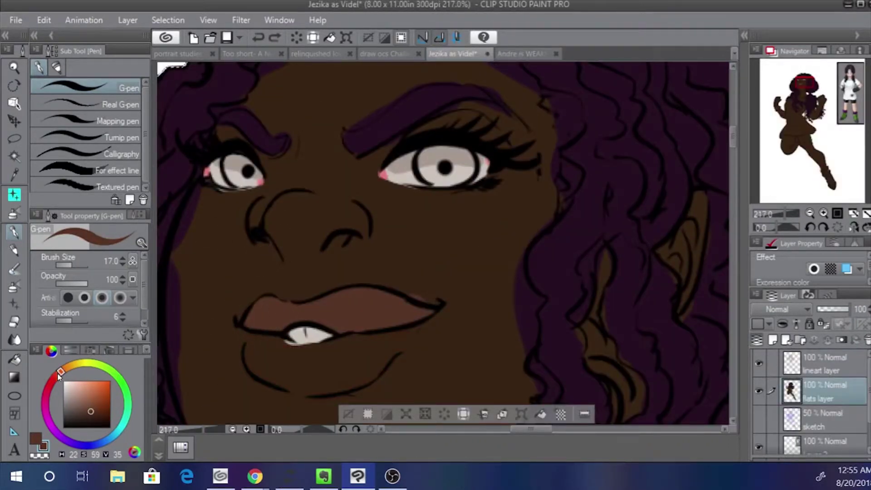
left_click(56, 375)
left_click(91, 398)
mouse_move(269, 352)
left_mouse_down()
mouse_move(260, 371)
mouse_move(388, 339)
mouse_move(346, 368)
mouse_move(278, 369)
mouse_move(254, 343)
mouse_move(309, 378)
mouse_move(398, 345)
mouse_move(355, 368)
mouse_move(282, 372)
mouse_move(246, 335)
mouse_move(398, 348)
left_mouse_up()
key("ctrl+z")
left_click(82, 403)
Trim the pink spill around the lower lip with the skin colour, using brush size 10
left_click_drag(397, 258, 406, 220)
left_click(417, 229, "alt")
key("bracketleft")
key("bracketleft")
key("bracketleft")
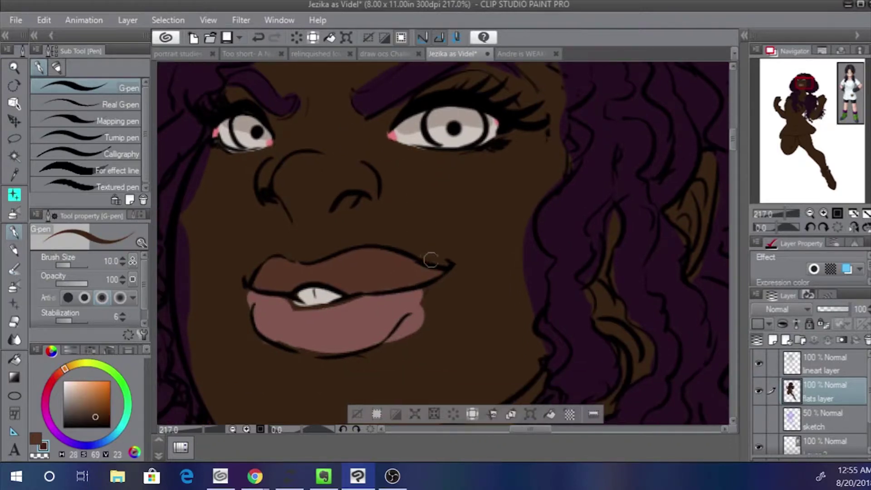
left_click_drag(423, 297, 397, 337)
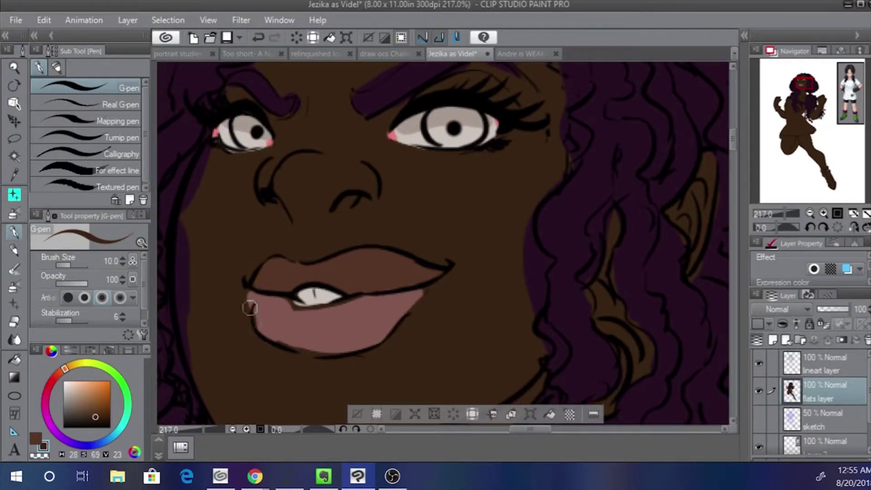
Refine the lower lip's edges and extend its pink towards the mouth corner, alternating lip and skin colours
left_click(275, 309, "alt")
mouse_move(250, 308)
left_mouse_down()
mouse_move(274, 290)
mouse_move(301, 309)
mouse_move(368, 299)
left_mouse_up()
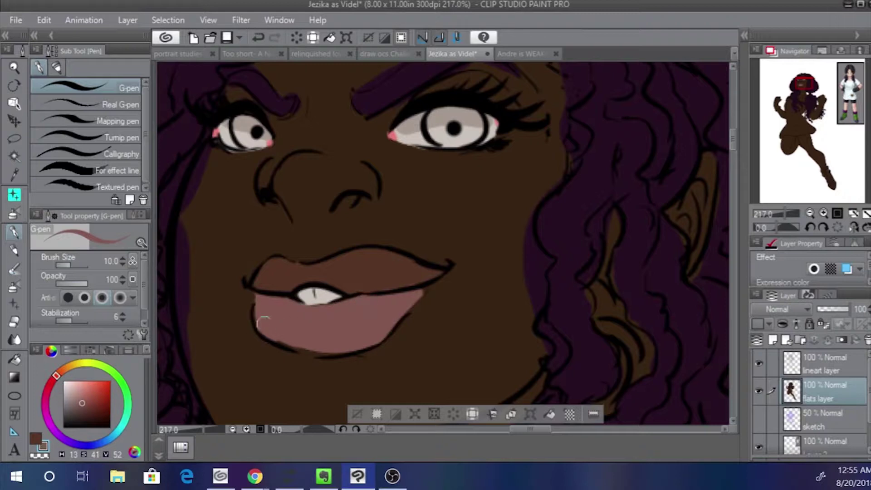
left_click_drag(278, 346, 344, 352)
left_click(241, 305, "alt")
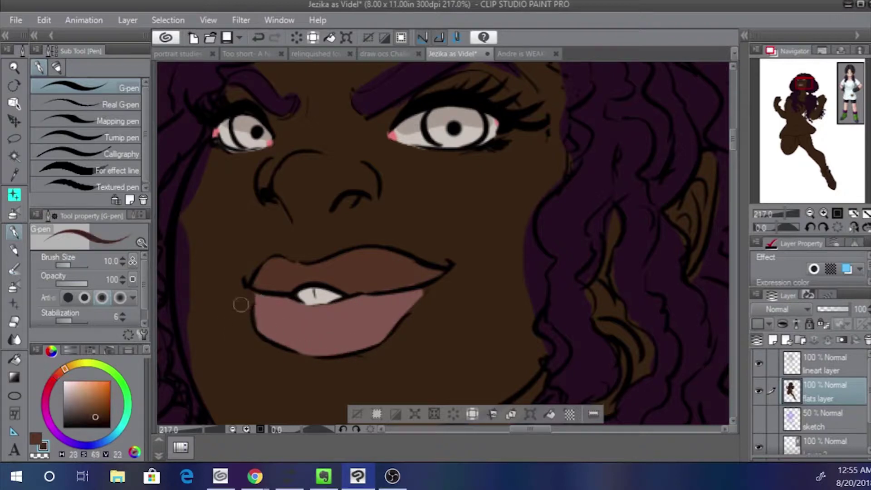
left_click(272, 326, "alt")
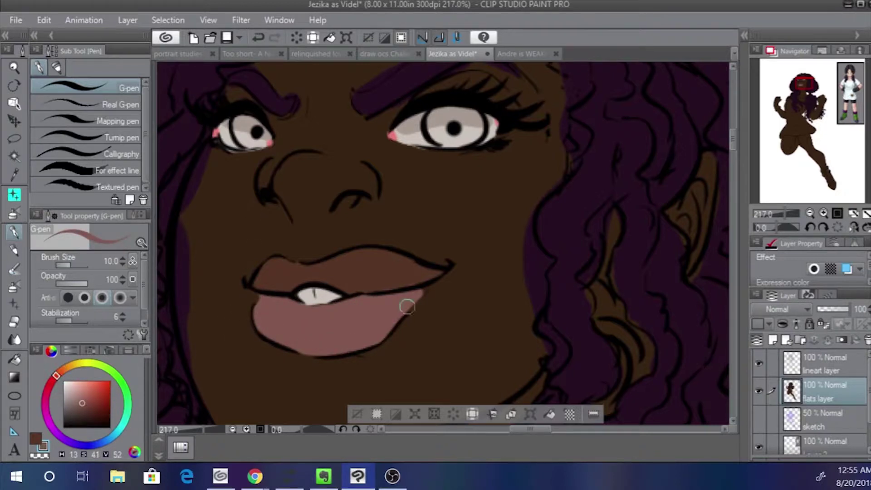
left_click_drag(407, 307, 428, 288)
left_click(429, 299, "alt")
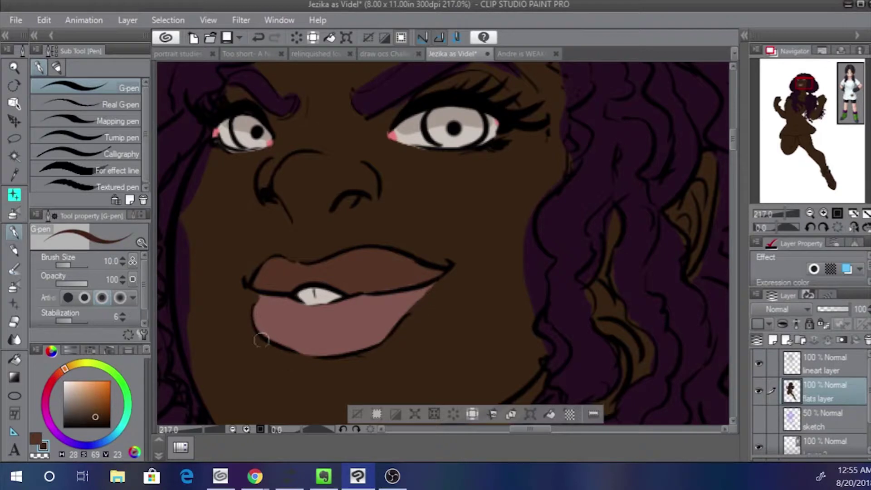
Touch up the upper lip in its own colour and cover the purple spill along the face's left contour with skin colour at brush size 15
left_click(373, 289, "alt")
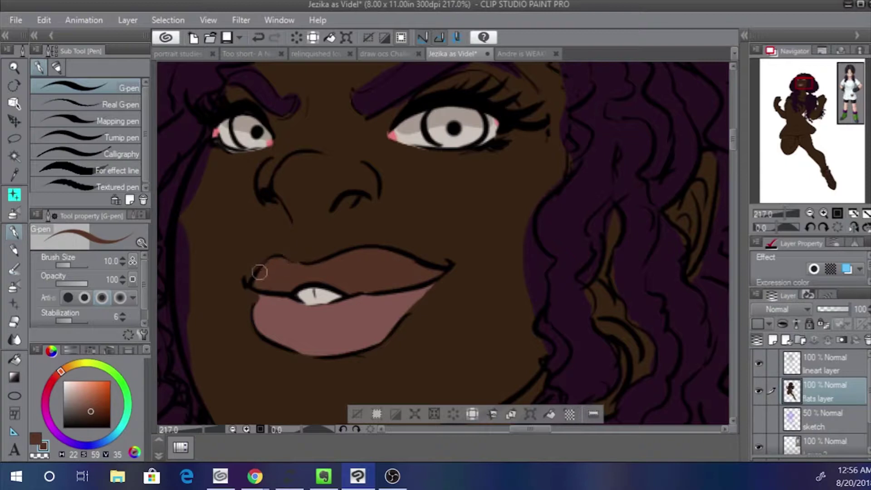
left_click_drag(269, 264, 313, 356)
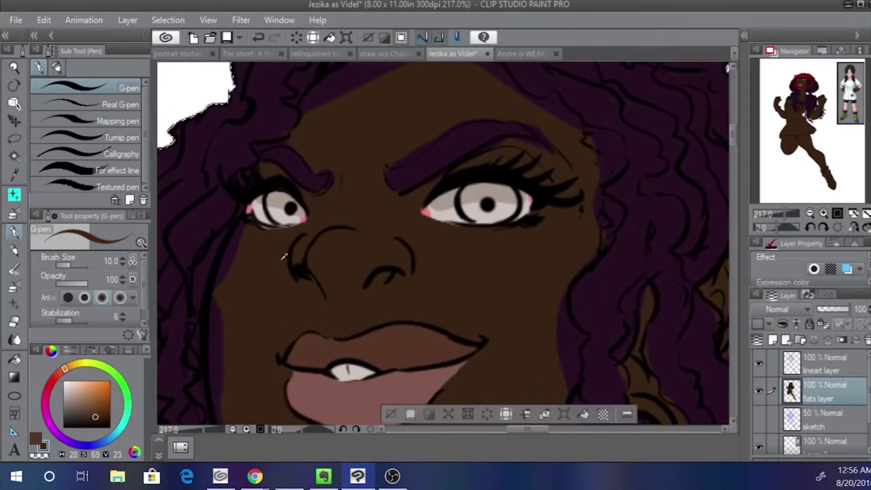
key("bracketright")
key("bracketright")
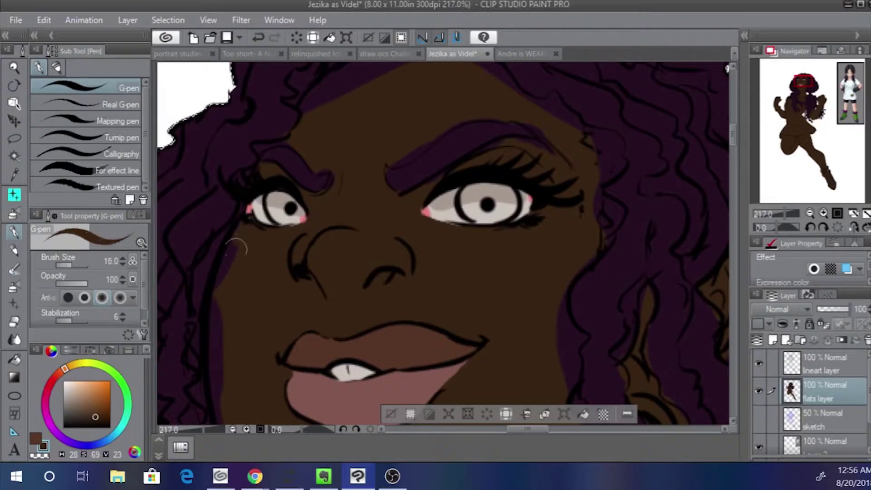
left_click_drag(237, 245, 226, 278)
mouse_move(230, 293)
left_mouse_down()
mouse_move(236, 209)
mouse_move(229, 271)
mouse_move(215, 172)
left_mouse_up()
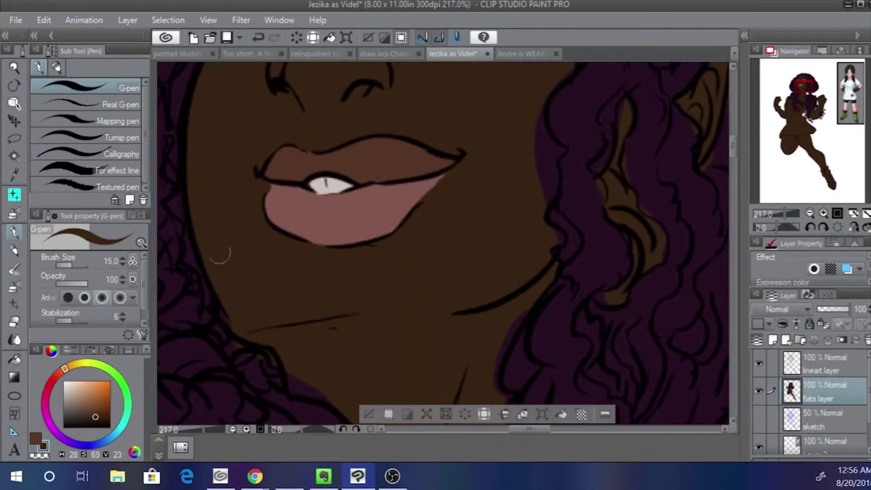
Clean the purple spill from the right cheek, jaw and temple with the skin colour, following the hair lineart
left_click_drag(516, 319, 489, 376)
mouse_move(546, 248)
left_mouse_down()
mouse_move(557, 240)
mouse_move(508, 368)
left_mouse_up()
mouse_move(487, 234)
left_mouse_down()
mouse_move(506, 278)
mouse_move(492, 330)
mouse_move(492, 296)
mouse_move(484, 394)
left_mouse_up()
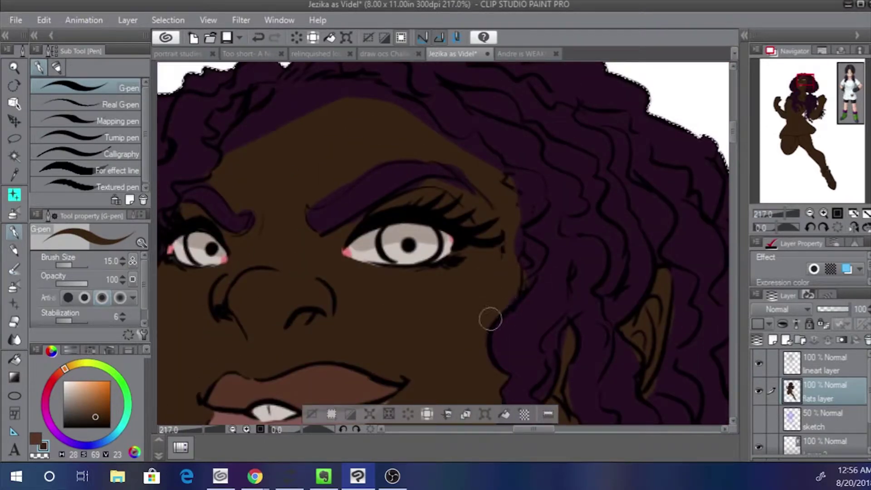
mouse_move(490, 320)
left_mouse_down()
mouse_move(516, 291)
mouse_move(522, 218)
mouse_move(497, 166)
mouse_move(538, 205)
mouse_move(527, 178)
left_mouse_up()
left_click_drag(471, 178, 482, 218)
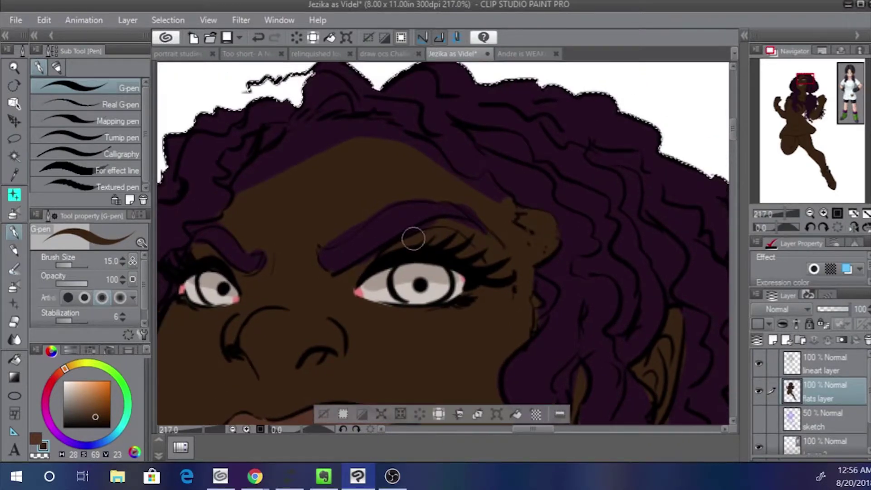
Trim the purple around both eyebrows with the skin colour and extend the forehead skin up to the hairline
mouse_move(395, 246)
left_mouse_down()
mouse_move(435, 227)
mouse_move(498, 243)
left_mouse_up()
mouse_move(321, 241)
left_mouse_down()
mouse_move(407, 195)
mouse_move(494, 226)
left_mouse_up()
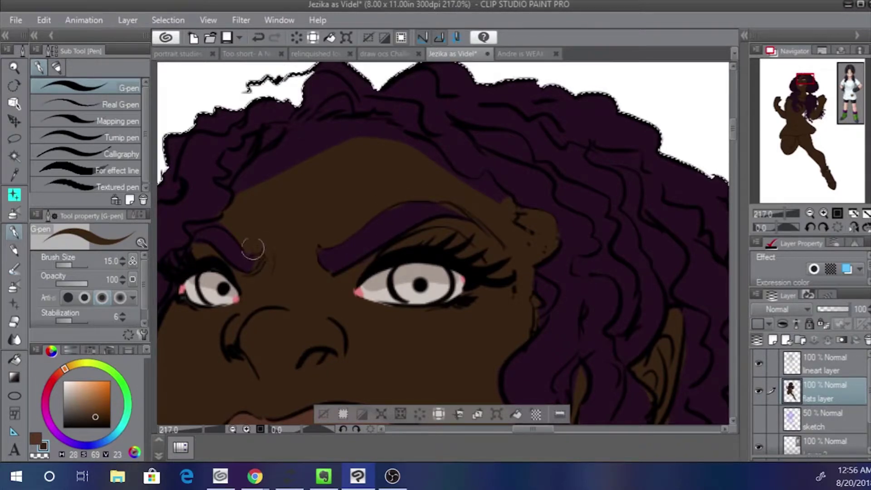
mouse_move(253, 249)
left_mouse_down()
mouse_move(232, 213)
mouse_move(262, 165)
mouse_move(307, 136)
mouse_move(413, 141)
mouse_move(470, 195)
mouse_move(479, 185)
mouse_move(497, 190)
mouse_move(444, 171)
mouse_move(416, 145)
mouse_move(309, 144)
mouse_move(263, 203)
mouse_move(242, 196)
mouse_move(237, 184)
mouse_move(247, 177)
mouse_move(220, 195)
left_mouse_up()
Sample the dark purple hair colour and paint the curl edge beside the temple with it
key("x")
left_click(208, 199, "alt")
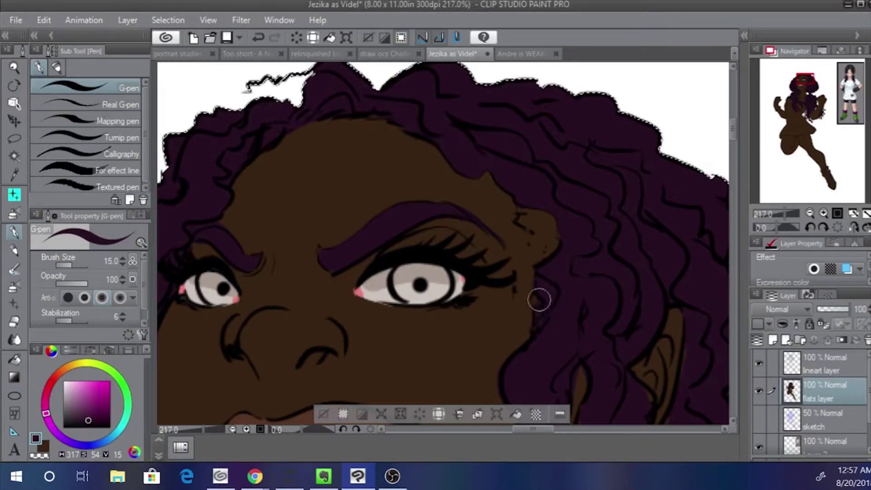
left_click_drag(548, 281, 456, 149)
Refine the narrow opening in the curls above the near ear, alternating skin and purple hair colours
key("x")
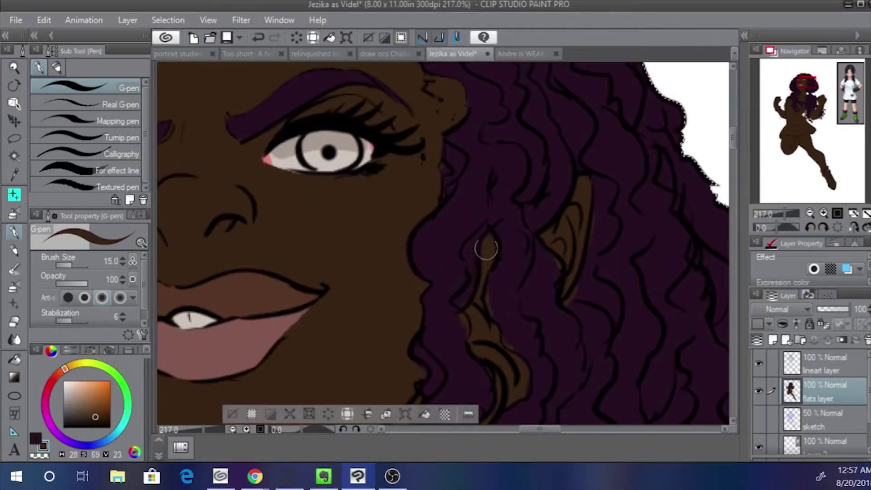
mouse_move(486, 248)
left_mouse_down()
mouse_move(491, 260)
mouse_move(494, 170)
left_mouse_up()
key("x")
left_click_drag(465, 196, 465, 234)
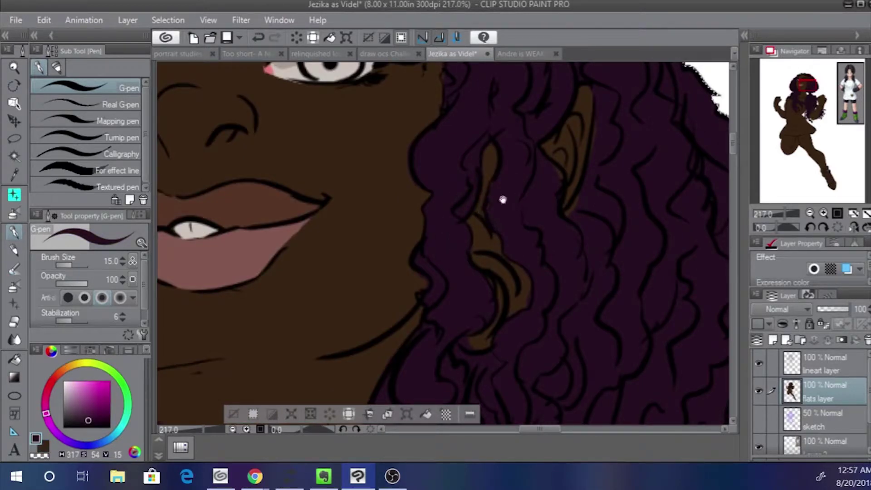
left_click_drag(503, 199, 499, 157)
Clean up the ear's lower part and earlobe against the surrounding curls with sampled skin and hair colours
left_click(482, 254, "alt")
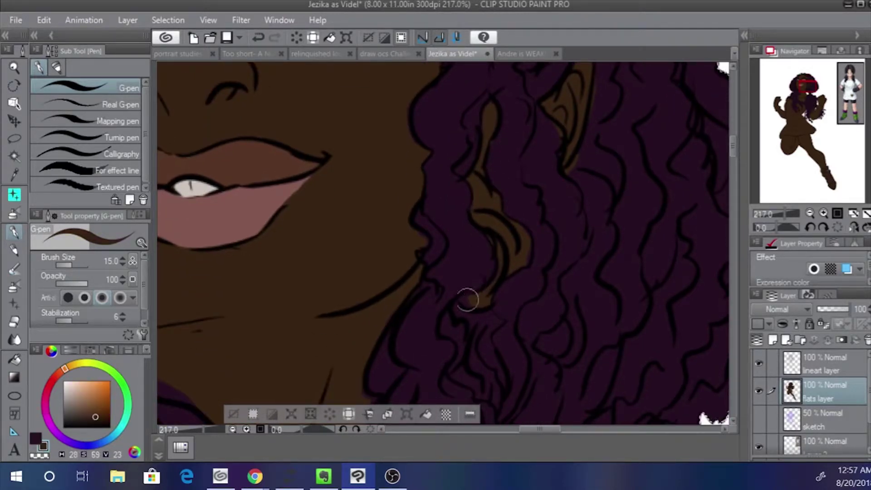
left_click_drag(468, 299, 475, 300)
left_click(516, 282, "alt")
left_click(473, 303, "alt")
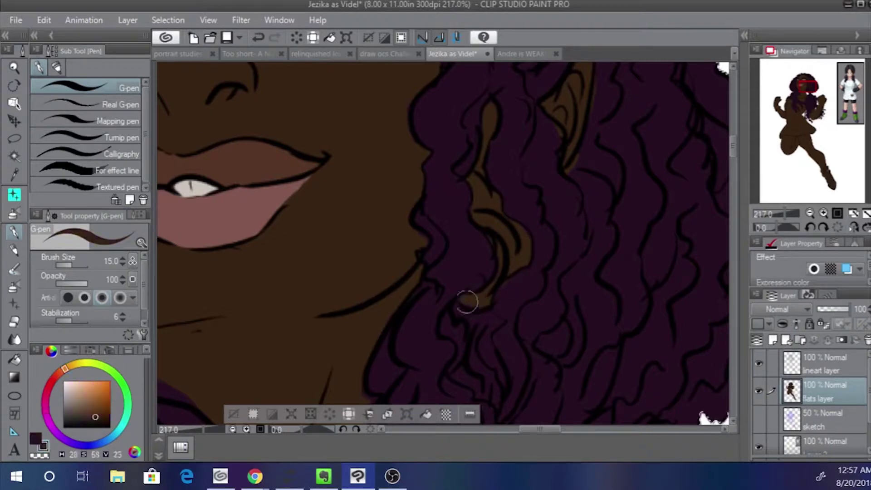
left_click(481, 292, "alt")
left_click_drag(528, 221, 503, 274)
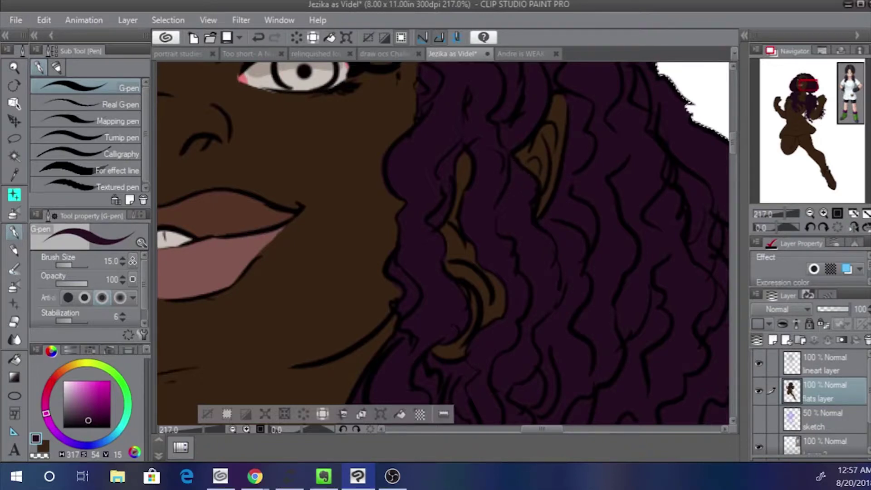
key("alt+Tab")
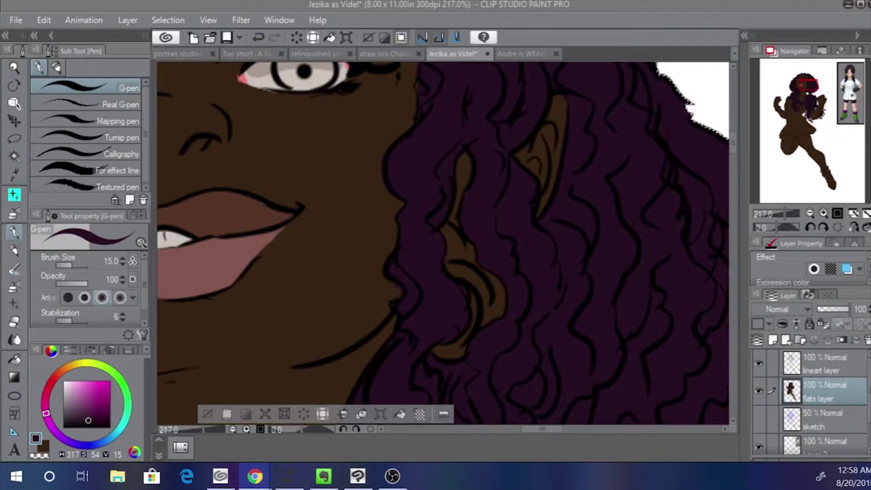
left_click(444, 182)
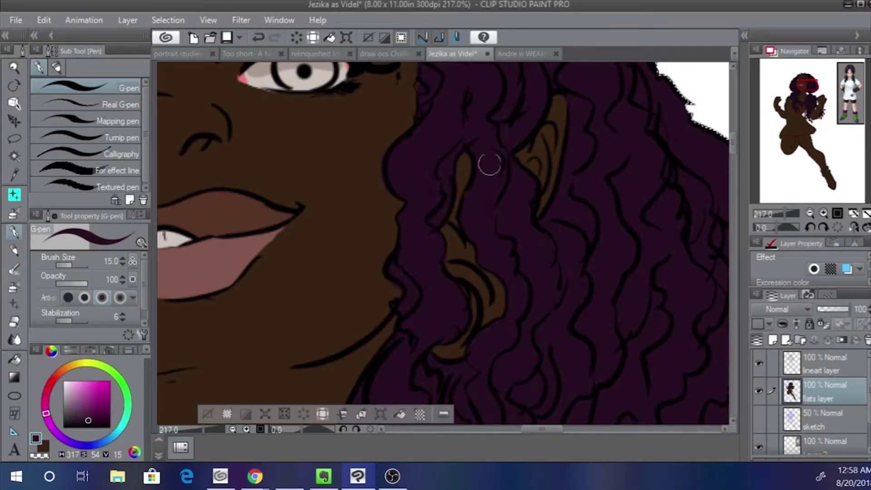
Tidy the purple hair edge around the brown band beneath the curls beside the neck
left_click_drag(489, 164, 475, 83)
key("x")
left_click_drag(377, 238, 403, 92)
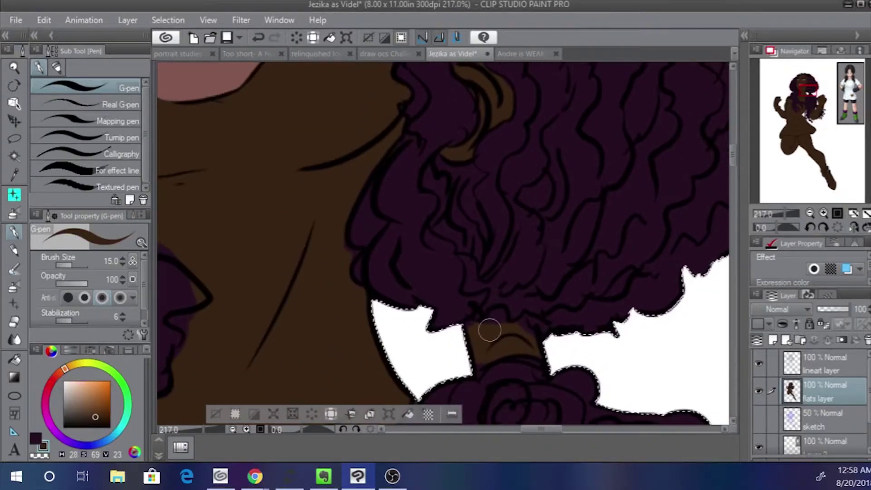
key("x")
left_click_drag(482, 320, 488, 311)
Trim the purple spill where the curls meet the side of the neck with the skin colour
key("x")
left_click_drag(318, 147, 462, 270)
left_click_drag(495, 372, 497, 378)
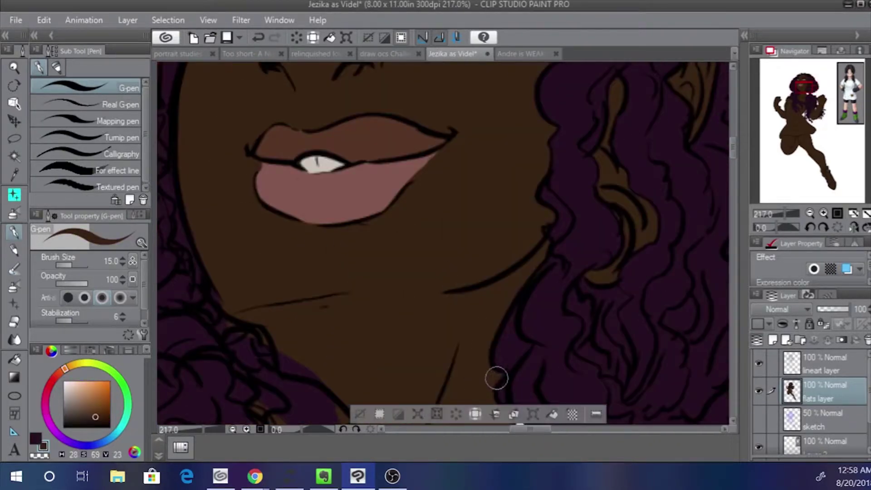
left_click_drag(454, 272, 482, 119)
left_click_drag(561, 296, 445, 132)
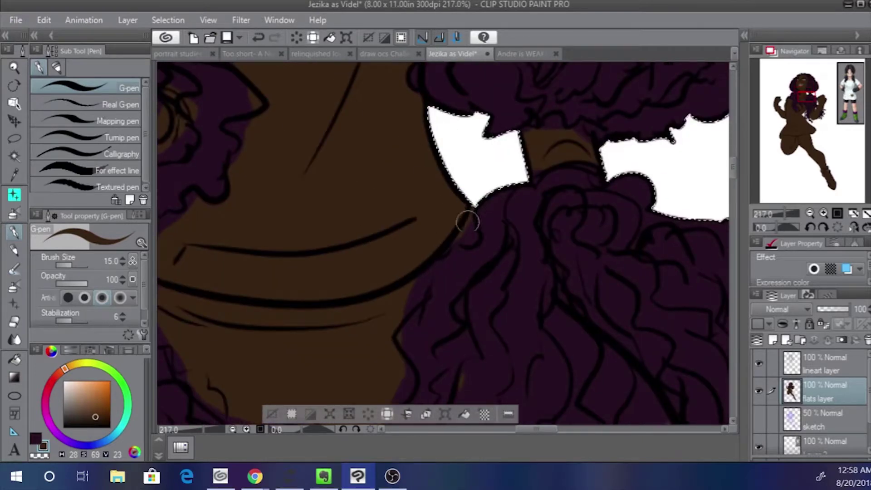
Refine the hair edge over the shoulder and collar area, alternating skin and purple hair colours
mouse_move(468, 222)
left_mouse_down()
mouse_move(465, 240)
mouse_move(439, 250)
mouse_move(398, 316)
mouse_move(410, 346)
mouse_move(416, 318)
left_mouse_up()
key("x")
mouse_move(465, 243)
left_mouse_down()
mouse_move(450, 253)
mouse_move(468, 239)
left_mouse_up()
left_click_drag(437, 296, 437, 187)
key("x")
mouse_move(411, 249)
left_mouse_down()
mouse_move(391, 322)
mouse_move(420, 354)
left_mouse_up()
scroll(420, 354, "down", 2)
mouse_move(341, 230)
left_mouse_down()
mouse_move(414, 281)
mouse_move(345, 225)
mouse_move(344, 253)
mouse_move(373, 224)
left_mouse_up()
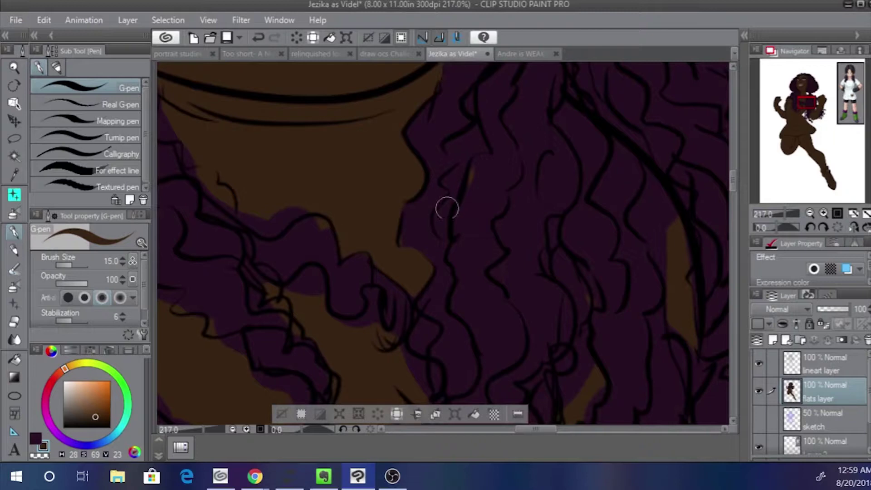
Fill the small gap between the curls beside the chest with skin colour, undoing one stroke along the way
mouse_move(447, 209)
left_mouse_down()
mouse_move(451, 182)
mouse_move(477, 146)
mouse_move(466, 140)
mouse_move(456, 167)
mouse_move(471, 181)
mouse_move(480, 158)
mouse_move(436, 185)
mouse_move(431, 228)
mouse_move(403, 241)
mouse_move(438, 212)
mouse_move(447, 231)
mouse_move(430, 230)
mouse_move(430, 220)
mouse_move(453, 206)
left_mouse_up()
key("x")
key("x")
key("x")
key("ctrl+z")
key("x")
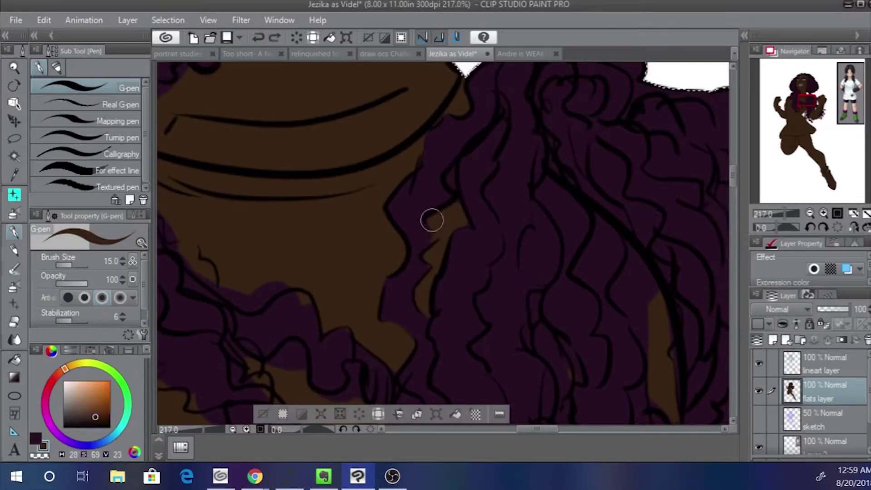
left_click_drag(463, 142, 370, 2)
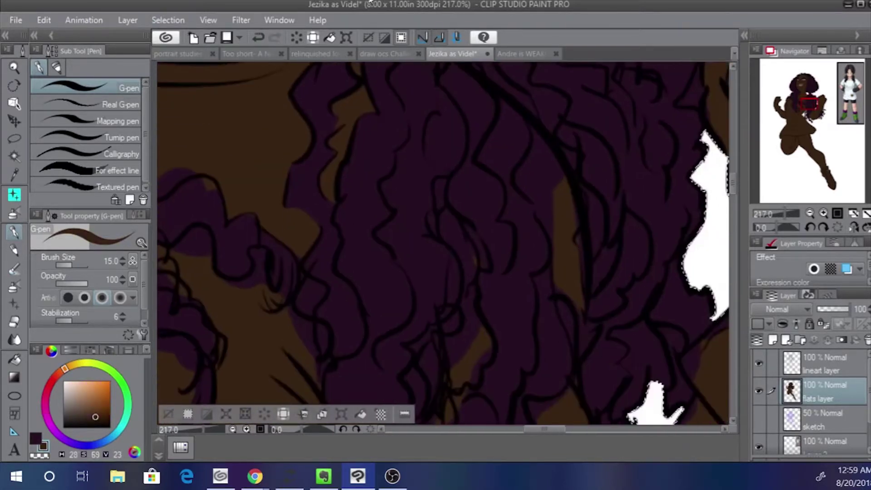
Paint the long wavy gap between the middle hair strands over the chest in skin colour
mouse_move(448, 68)
left_mouse_down()
mouse_move(486, 103)
mouse_move(478, 114)
left_mouse_up()
left_click_drag(451, 63, 457, 148)
mouse_move(460, 181)
left_mouse_down()
mouse_move(483, 218)
mouse_move(495, 301)
mouse_move(463, 288)
mouse_move(510, 329)
mouse_move(464, 179)
mouse_move(461, 222)
mouse_move(480, 301)
mouse_move(465, 333)
left_mouse_up()
left_click_drag(438, 188, 430, 98)
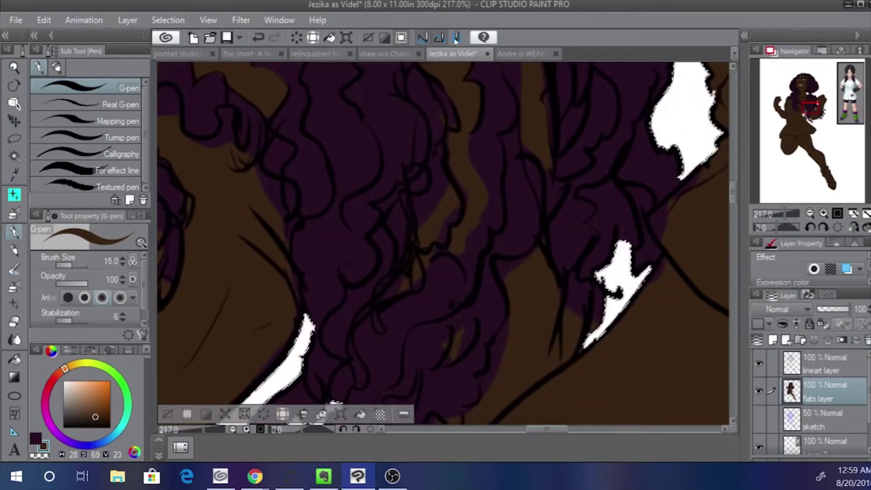
mouse_move(428, 189)
left_mouse_down()
mouse_move(459, 282)
mouse_move(456, 232)
left_mouse_up()
key("x")
left_click(475, 207, "alt")
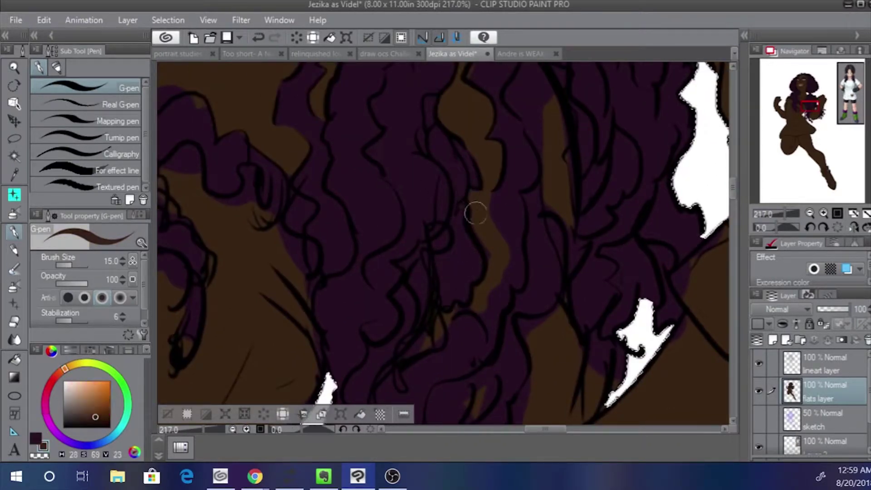
key("x")
left_click_drag(462, 132, 467, 224)
key("x")
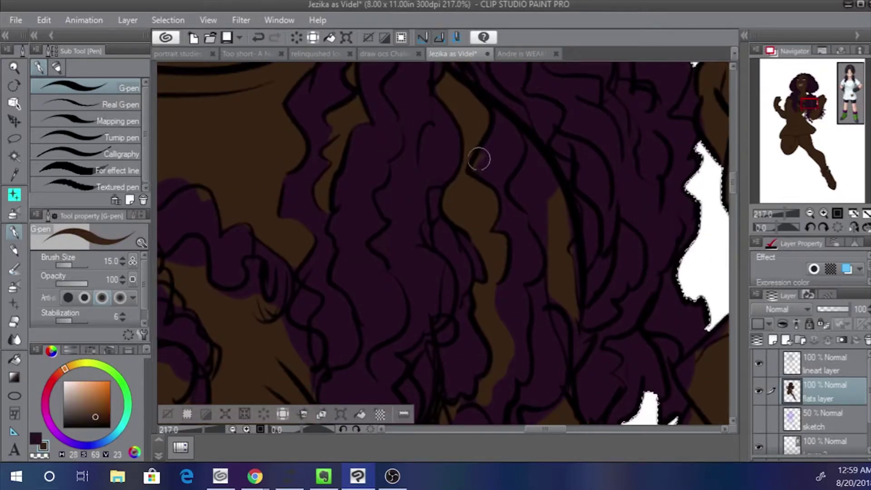
Extend the skin colour through the gap between the wavy strand and the thick curved line beside it
left_click_drag(479, 159, 470, 171)
left_click_drag(534, 156, 549, 207)
left_click_drag(532, 210, 546, 236)
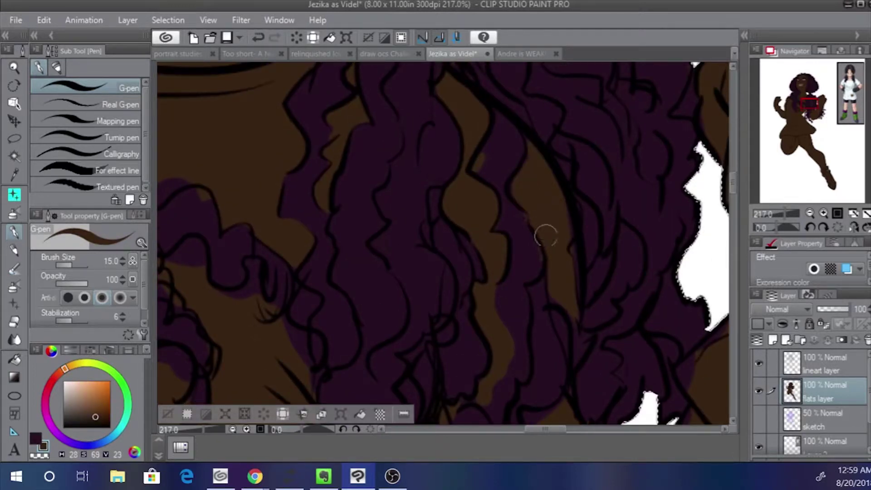
mouse_move(520, 175)
left_mouse_down()
mouse_move(531, 155)
mouse_move(571, 233)
mouse_move(524, 136)
left_mouse_up()
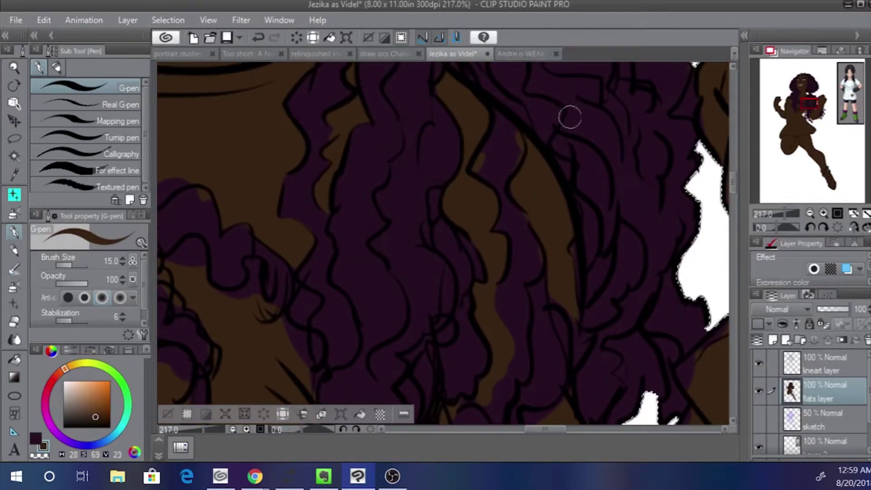
left_click_drag(538, 222, 510, 97)
left_click_drag(535, 181, 542, 193)
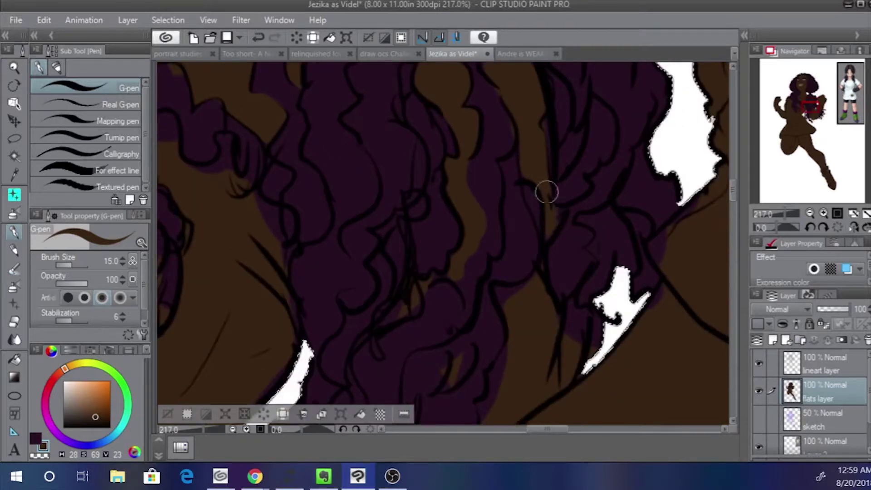
Paint the strand tips above the arm purple and correct their edges with the skin colour
key("x")
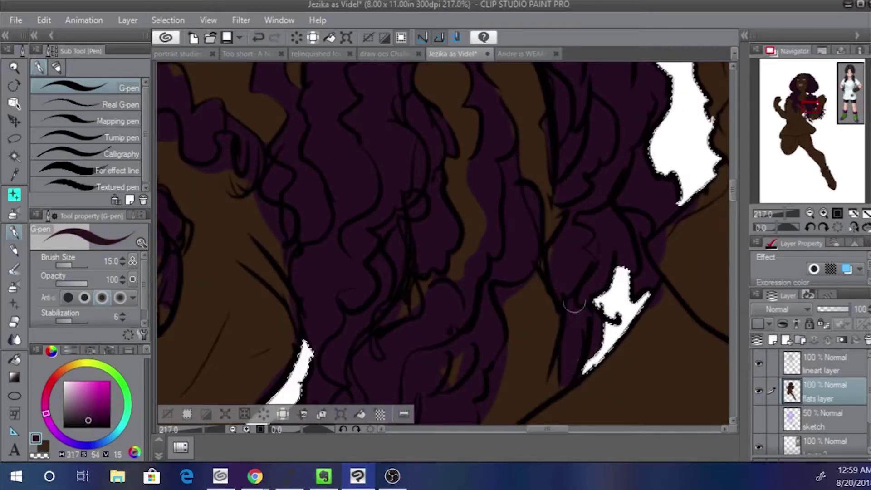
key("x")
left_click_drag(641, 242, 609, 200)
key("x")
left_click_drag(451, 64, 482, 168)
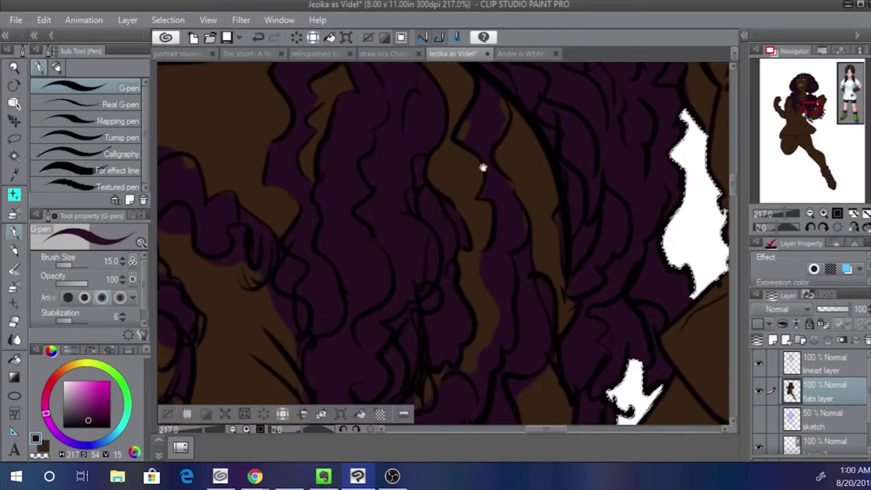
mouse_move(494, 93)
left_mouse_down()
mouse_move(461, 134)
mouse_move(485, 151)
left_mouse_up()
Trim the purple along the outer edge of the lower curls and fill the small loop inside them with skin colour
key("x")
key("x")
left_click_drag(507, 365, 554, 281)
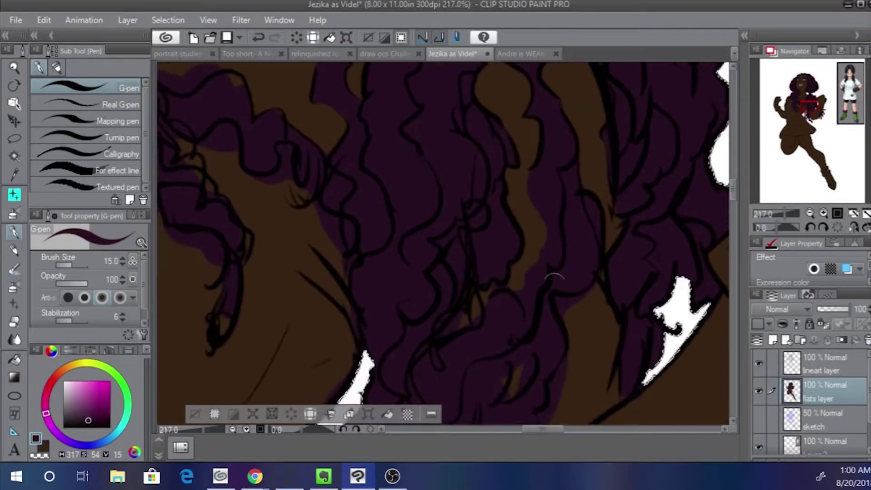
key("x")
left_click_drag(579, 346, 543, 239)
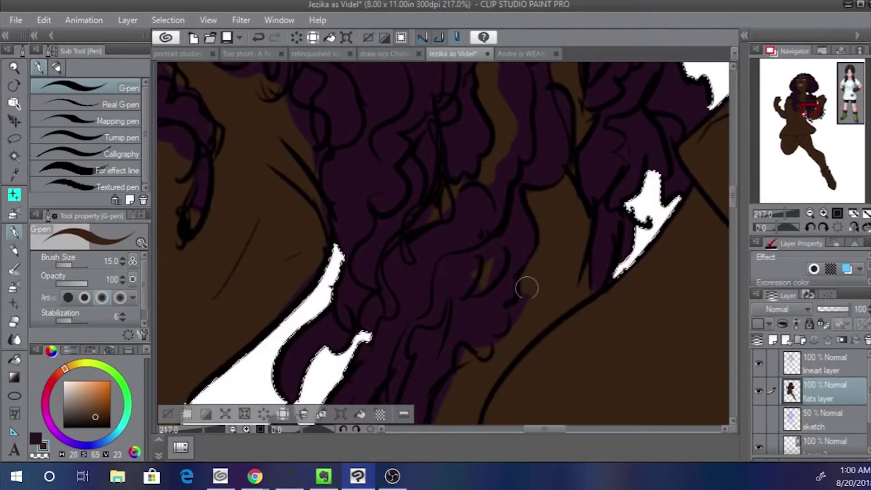
key("x")
key("x")
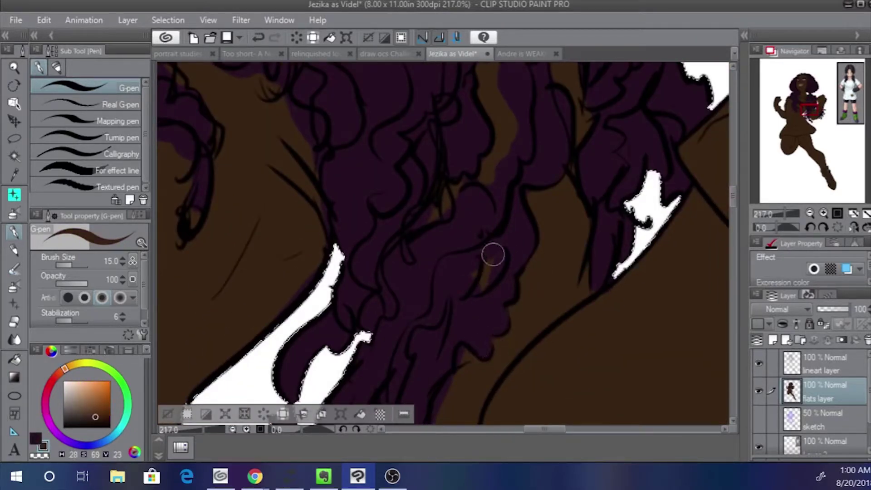
Cover the small brown gap inside the tangled middle curls with the purple hair colour
key("x")
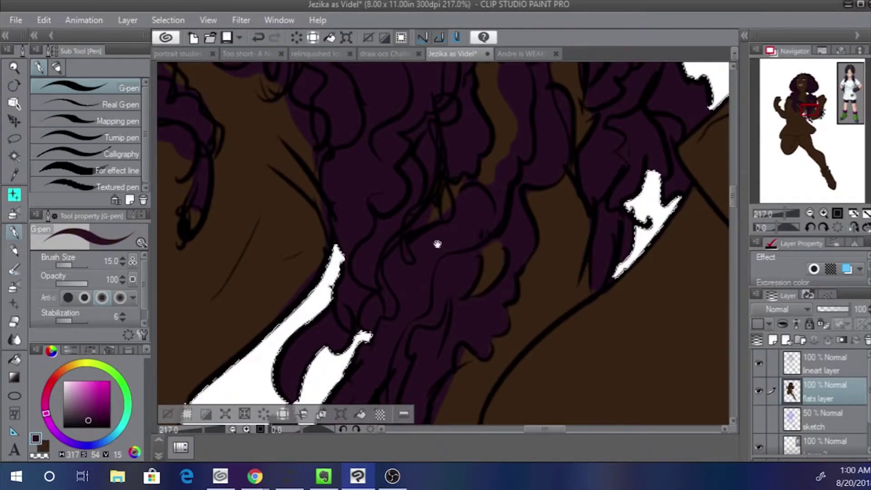
left_click_drag(436, 243, 445, 262)
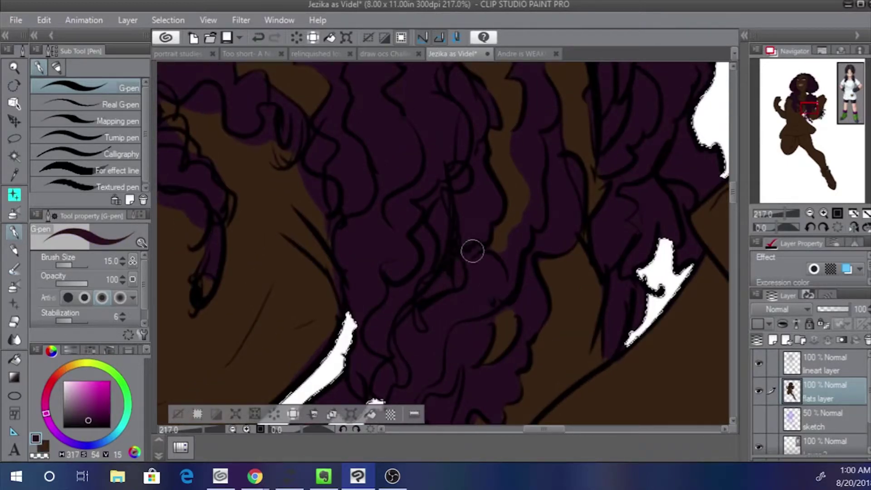
key("x")
left_click_drag(442, 94, 452, 264)
left_click_drag(786, 217, 782, 217)
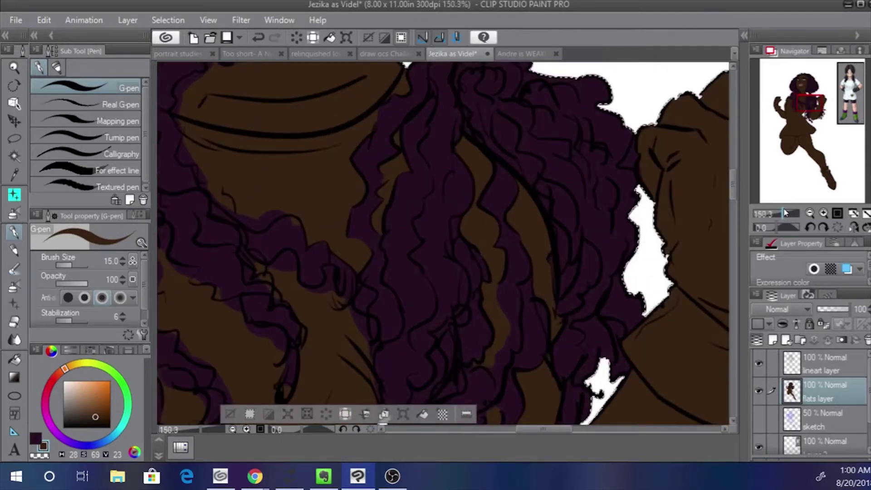
Erase the flat colour from two openings inside the ponytail curls and from the small gap between the hair and the fist
left_click_drag(497, 119, 531, 171)
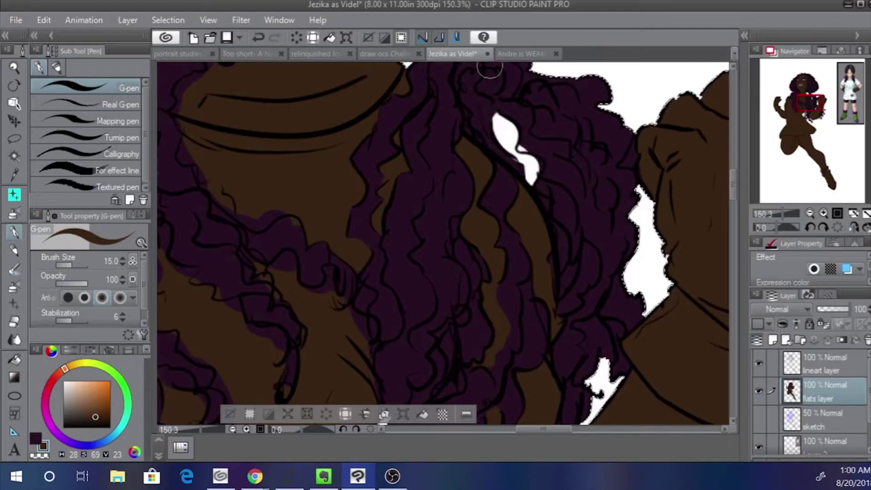
left_click(484, 115, "alt")
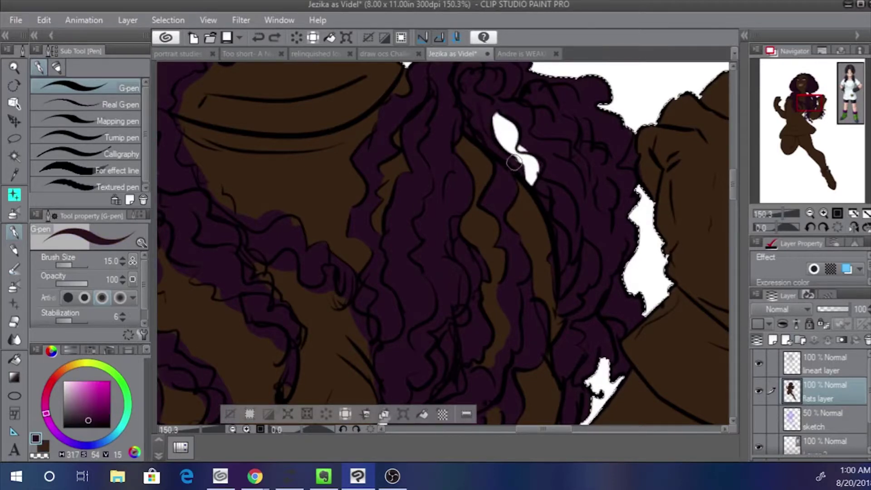
left_click_drag(574, 150, 546, 205)
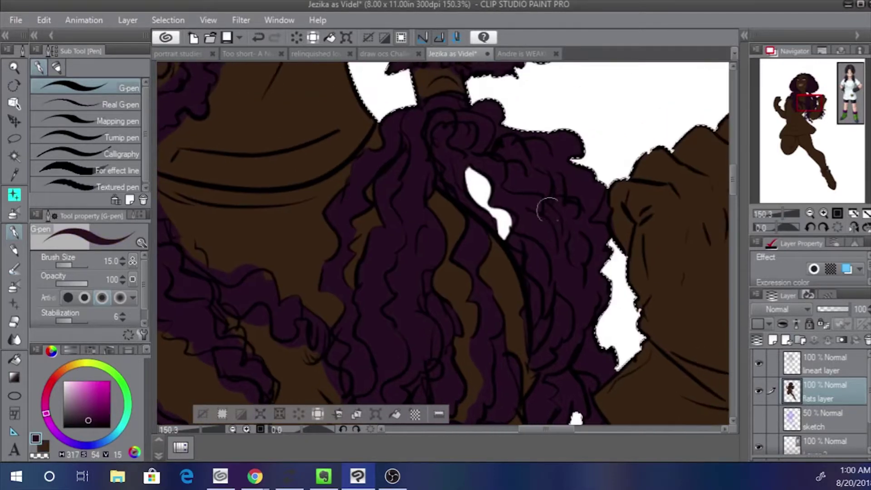
mouse_move(577, 237)
left_mouse_down()
mouse_move(582, 261)
mouse_move(577, 243)
left_mouse_up()
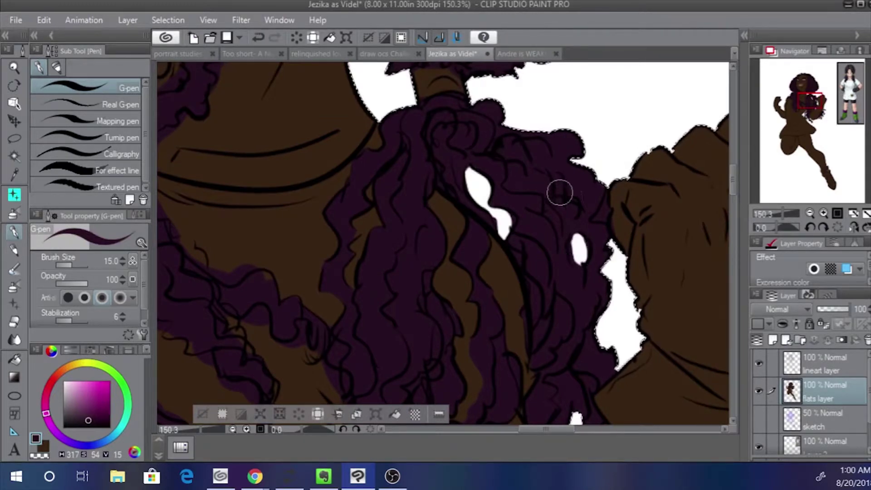
mouse_move(601, 193)
left_mouse_down()
mouse_move(604, 219)
mouse_move(595, 220)
mouse_move(609, 197)
mouse_move(595, 201)
mouse_move(603, 179)
left_mouse_up()
Erase the flat colour from the opening in the lower ponytail curls, just above the upper arm's edge
left_click(618, 232, "alt")
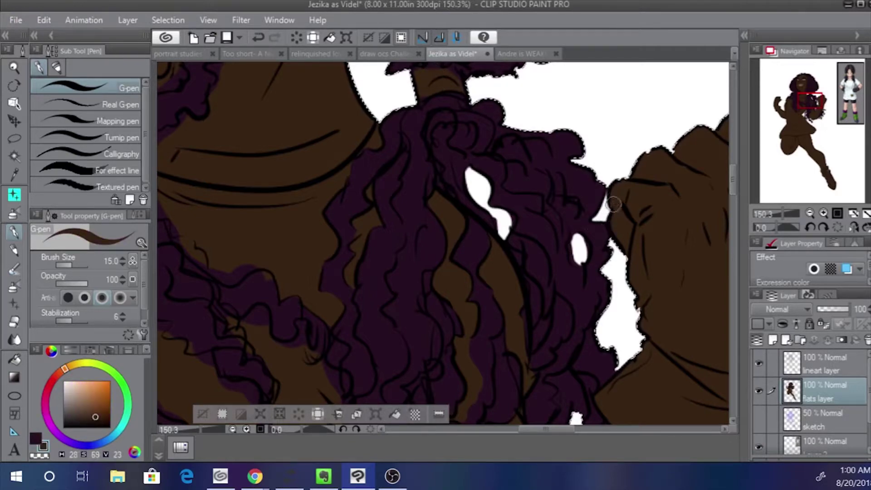
scroll(613, 204, "down", 3)
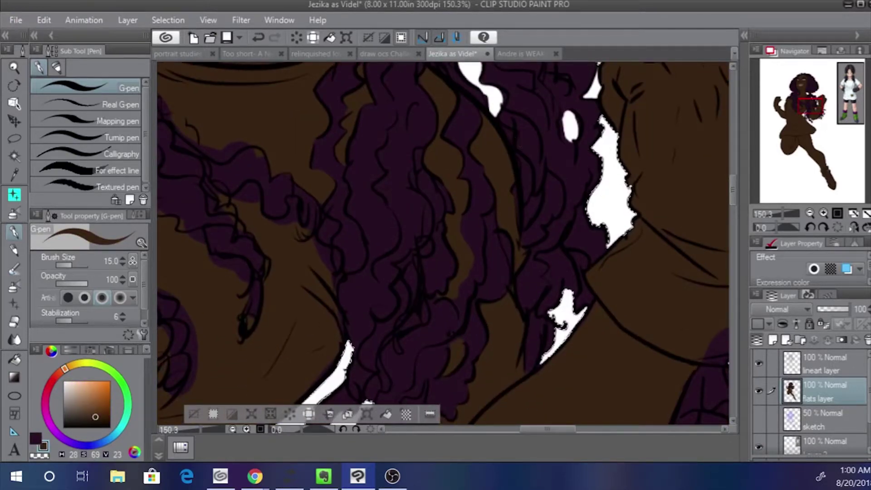
mouse_move(538, 259)
left_mouse_down()
mouse_move(536, 279)
mouse_move(525, 292)
left_mouse_up()
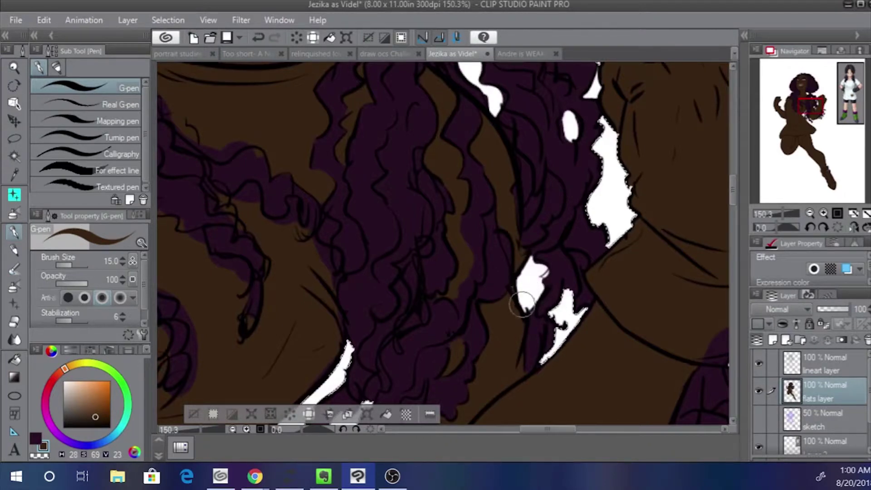
key("x")
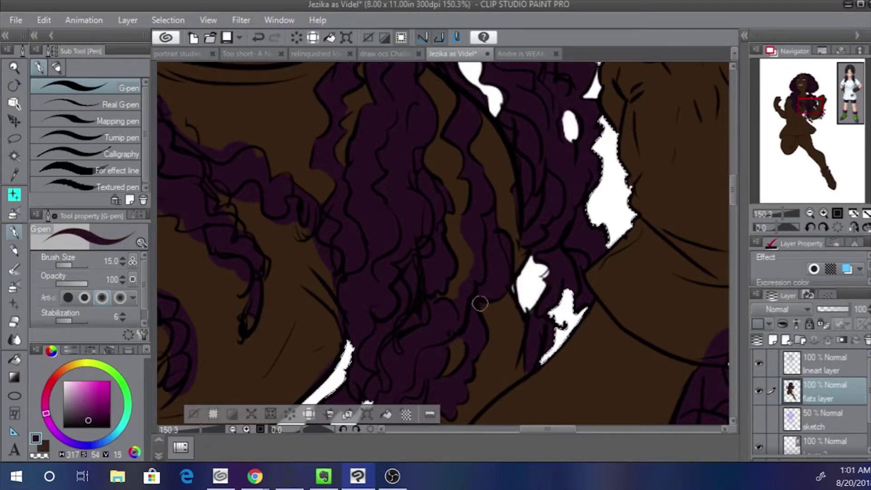
key("x")
Erase the brown sliver between the hanging hair strand and the elbow
left_click_drag(427, 221, 466, 61)
left_click_drag(471, 259, 459, 296)
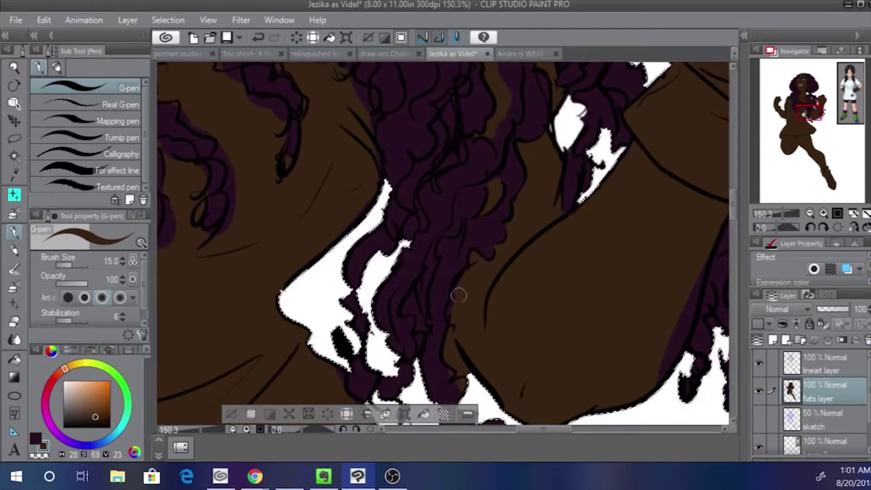
key("x")
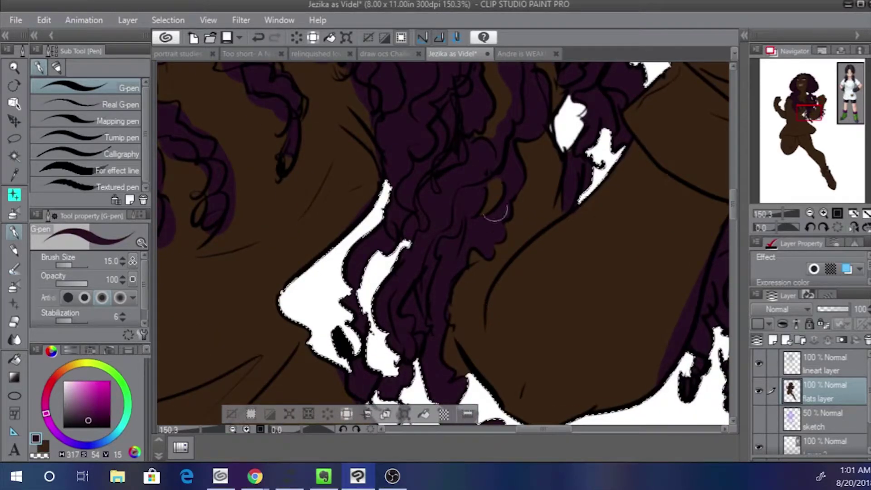
mouse_move(449, 334)
left_mouse_down()
mouse_move(468, 375)
mouse_move(448, 335)
left_mouse_up()
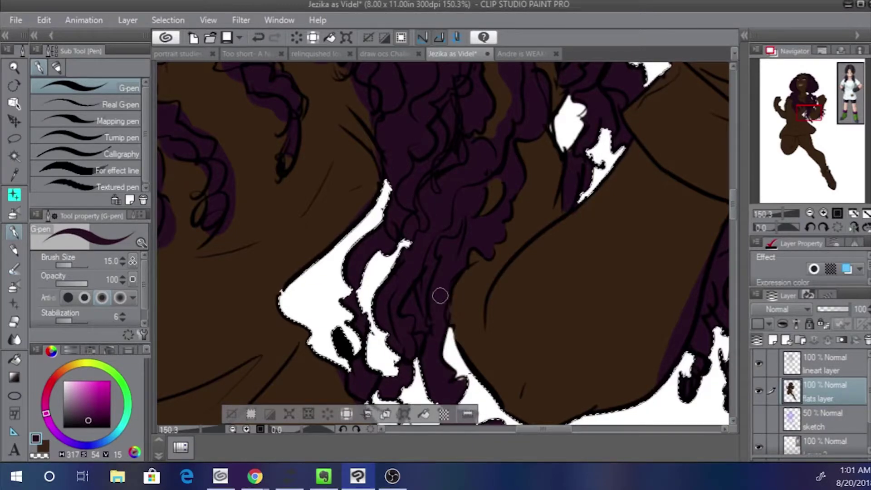
Cover the purple spilling onto the arm beside the small hanging curls with the brown skin colour
key("x")
left_click_drag(633, 263, 544, 213)
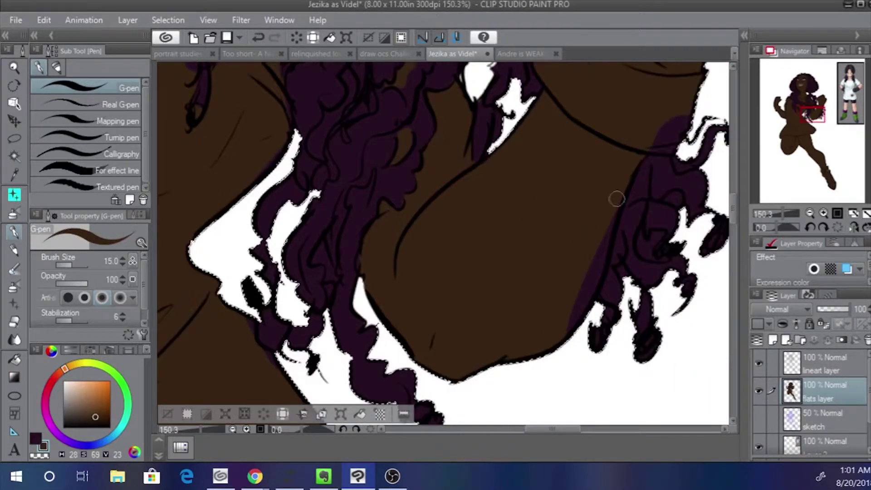
left_click_drag(617, 198, 557, 329)
left_click_drag(651, 141, 686, 106)
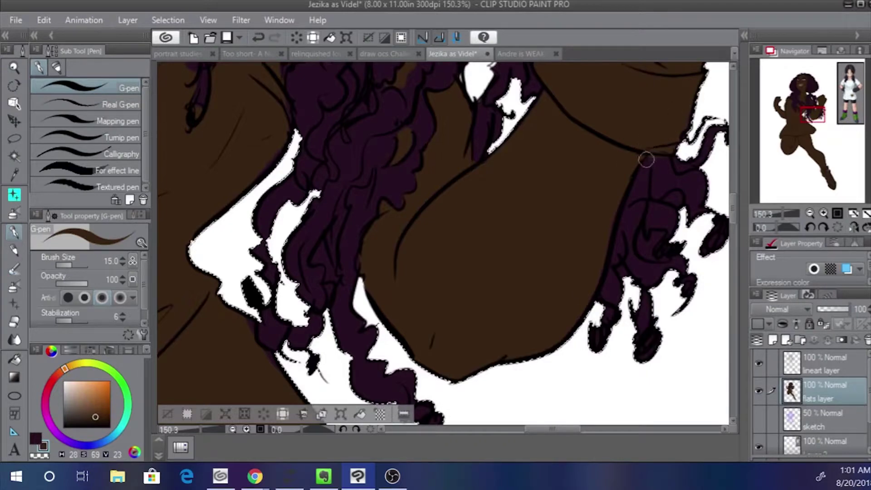
Erase the flat colour from the two small openings inside the curl cluster hanging behind the arm
key("x")
left_click_drag(647, 160, 590, 217)
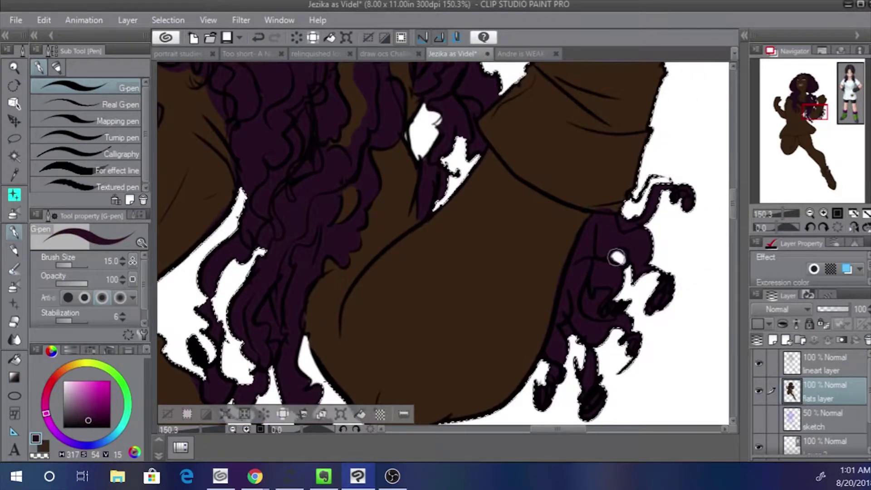
left_click_drag(617, 257, 624, 258)
mouse_move(586, 294)
left_mouse_down()
mouse_move(603, 297)
mouse_move(591, 305)
mouse_move(611, 316)
left_mouse_up()
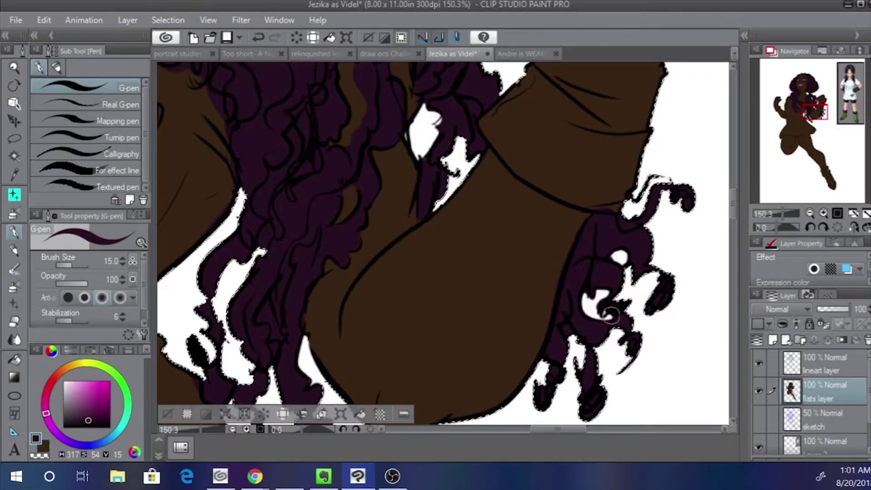
Hide the selection border around the flat colours
key("x")
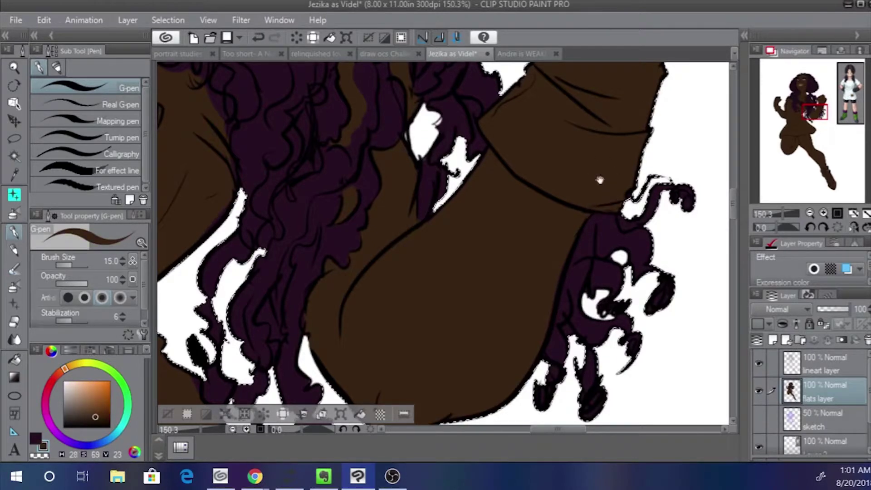
left_click_drag(599, 180, 503, 226)
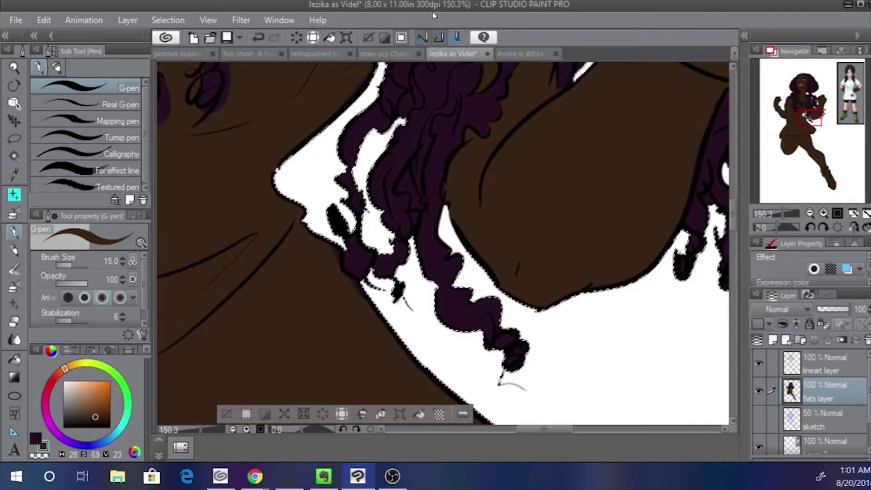
left_click(402, 37)
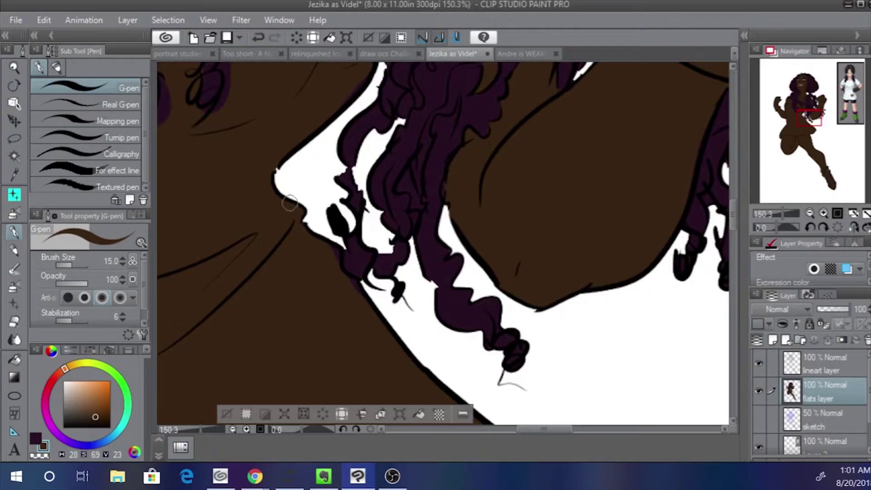
Trim the purple spill along the chest edge of the thick middle curls with the brown skin colour
mouse_move(281, 215)
left_mouse_down()
mouse_move(319, 271)
mouse_move(346, 339)
left_mouse_up()
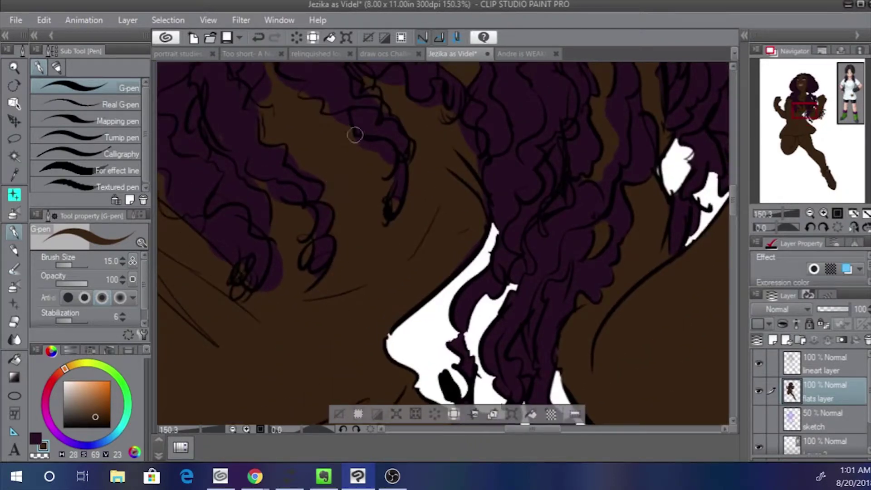
left_click_drag(349, 140, 359, 248)
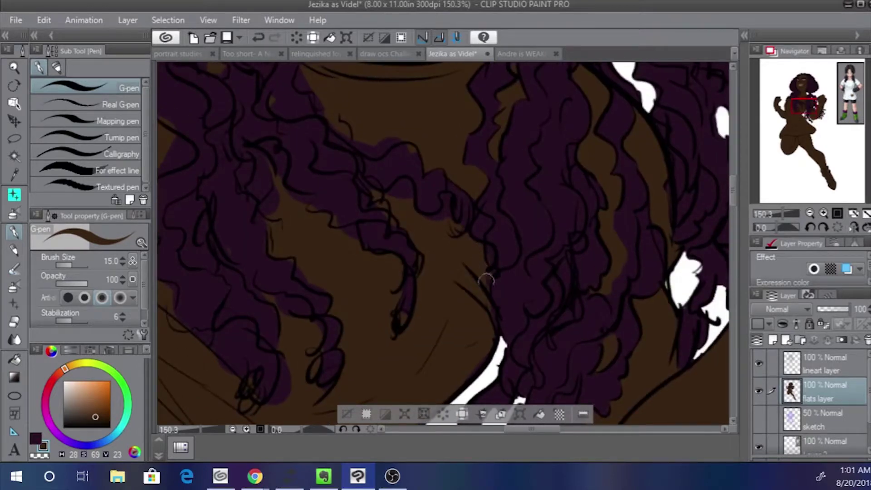
mouse_move(481, 275)
left_mouse_down()
mouse_move(476, 305)
mouse_move(471, 287)
mouse_move(438, 349)
left_mouse_up()
mouse_move(477, 237)
left_mouse_down()
mouse_move(453, 173)
mouse_move(474, 189)
mouse_move(471, 252)
left_mouse_up()
key("x")
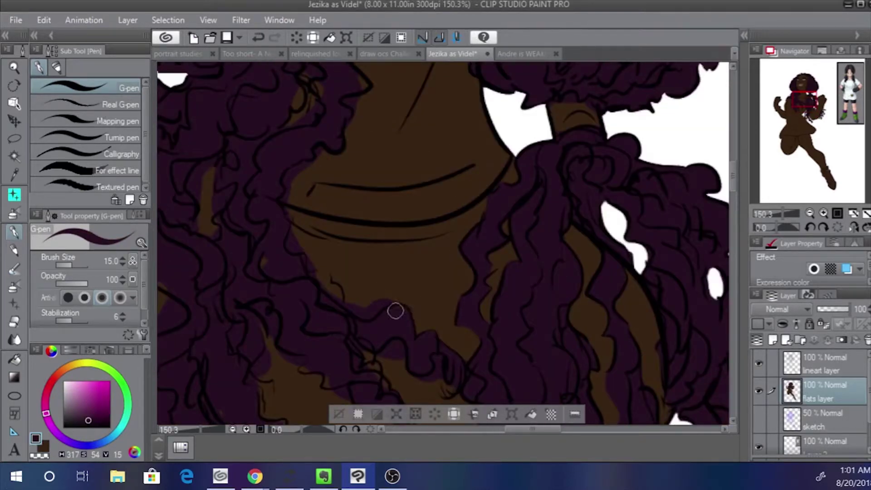
Clean up the left hair edge across the upper chest below the neckline, alternating skin brown and hair purple
key("x")
key("x")
key("x")
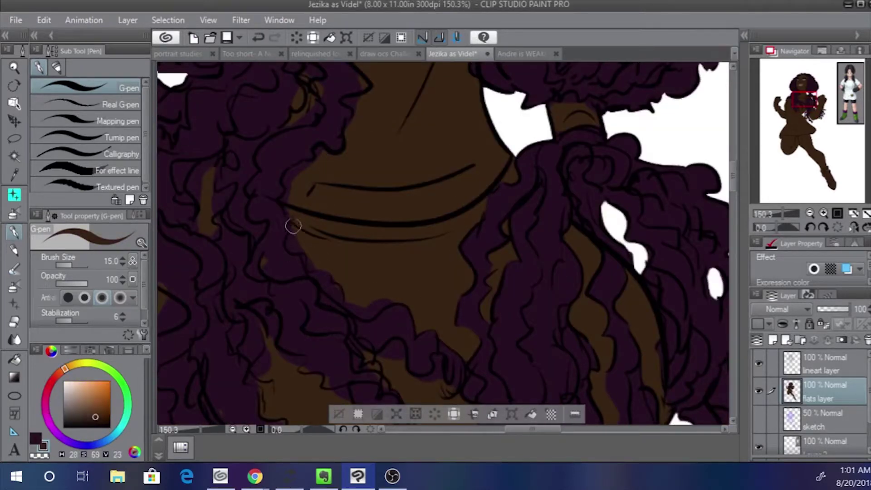
key("x")
key("x")
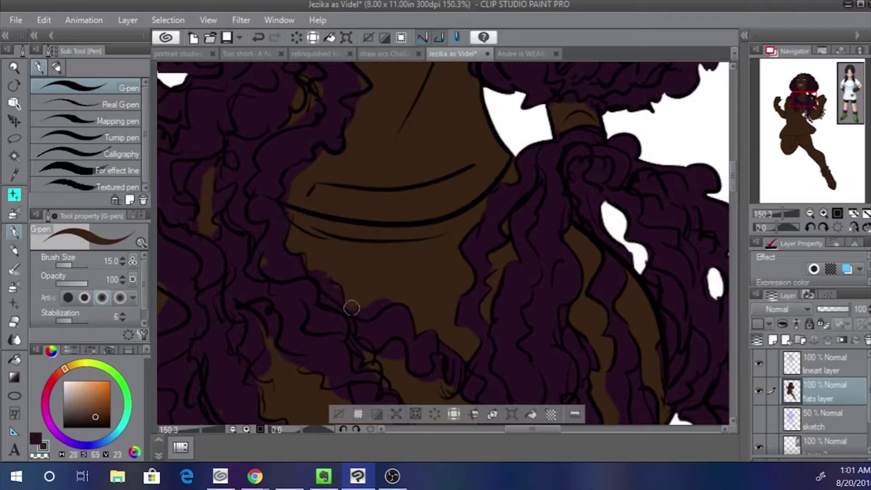
key("x")
key("x")
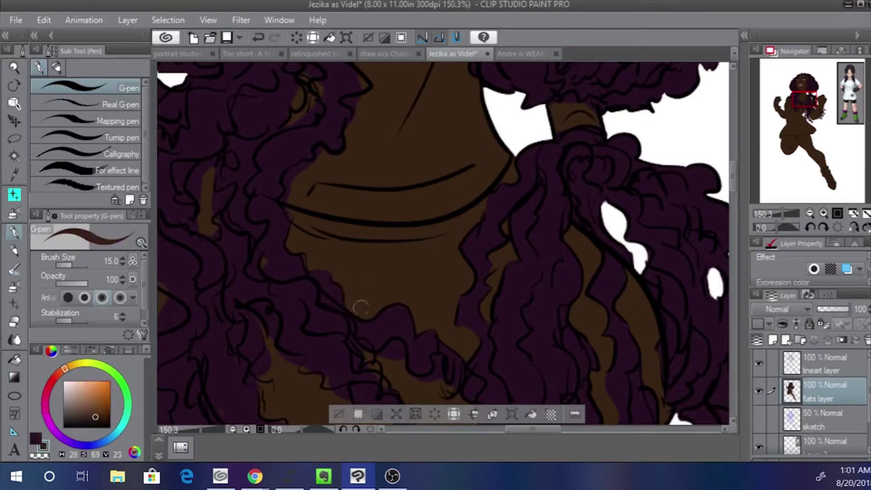
key("x")
Paint the skin gap beside the looping curl at the centre of the chest brown and touch up its purple strand
left_click_drag(396, 316, 377, 257)
key("x")
mouse_move(355, 300)
left_mouse_down()
mouse_move(376, 300)
mouse_move(375, 289)
mouse_move(399, 326)
mouse_move(415, 304)
left_mouse_up()
key("x")
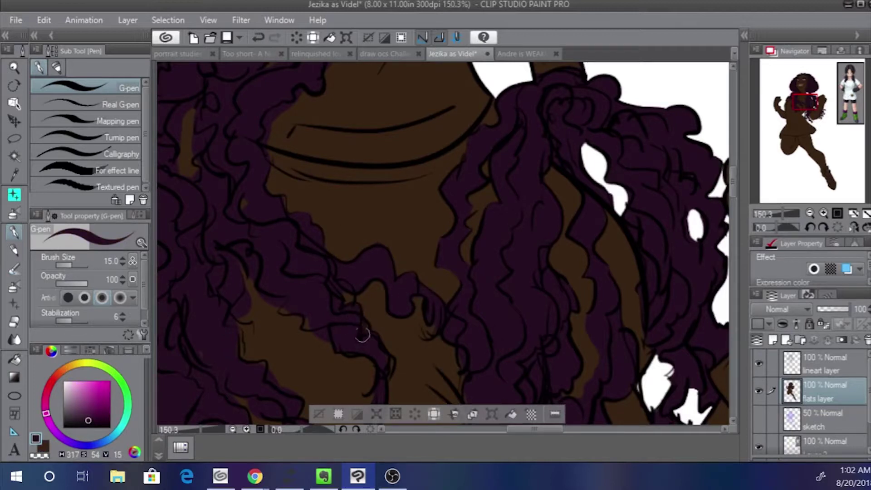
Paint the narrow opening above the chest gap skin brown, then restore the neighbouring lock's edge in hair purple
left_click_drag(313, 292, 351, 294)
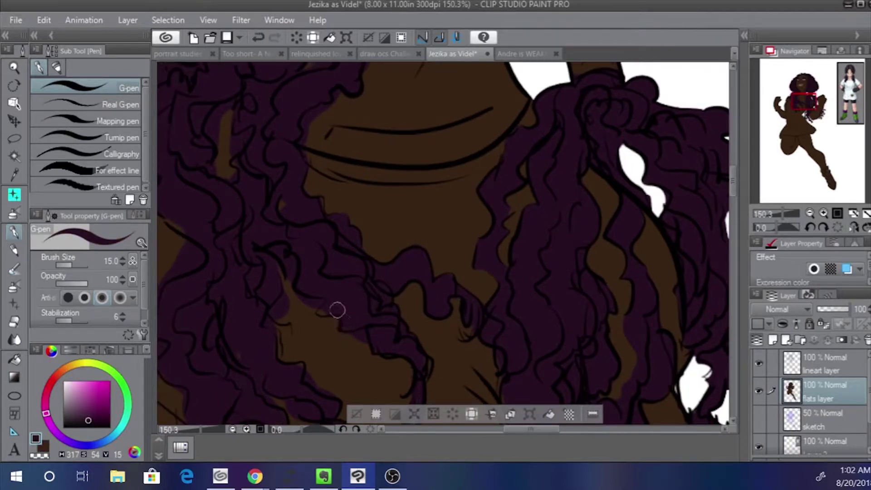
key("x")
mouse_move(299, 295)
left_mouse_down()
mouse_move(273, 249)
mouse_move(267, 277)
mouse_move(284, 287)
mouse_move(276, 318)
left_mouse_up()
key("x")
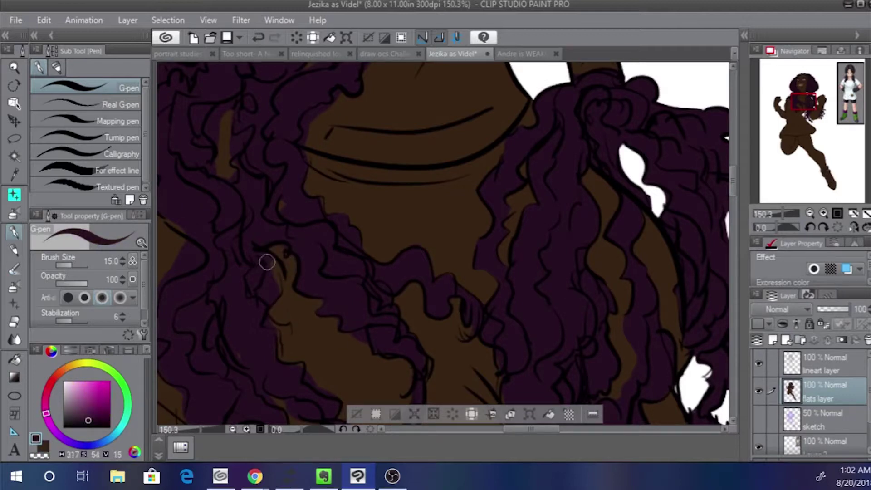
left_click_drag(266, 260, 275, 280)
left_click_drag(274, 327, 277, 342)
Paint the slit between the left hanging locks skin brown and trim the curl edges around the chest gap
left_click_drag(234, 216, 261, 162)
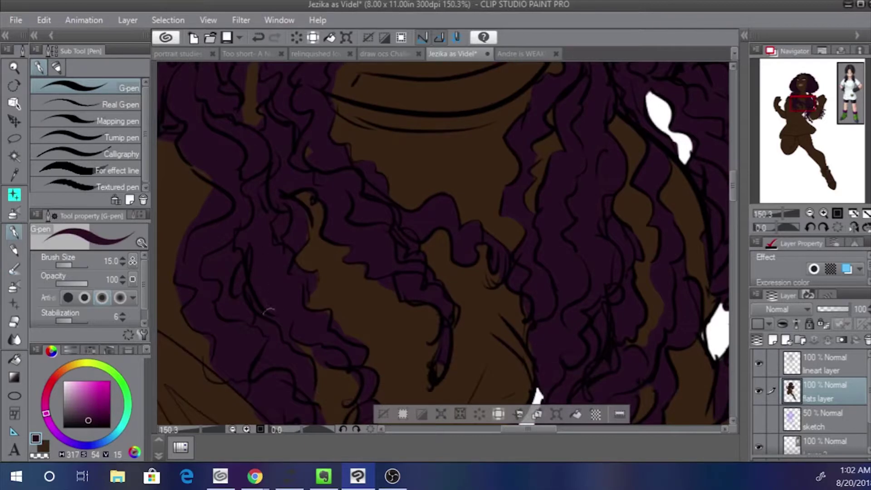
key("x")
mouse_move(254, 277)
left_mouse_down()
mouse_move(253, 305)
mouse_move(324, 363)
left_mouse_up()
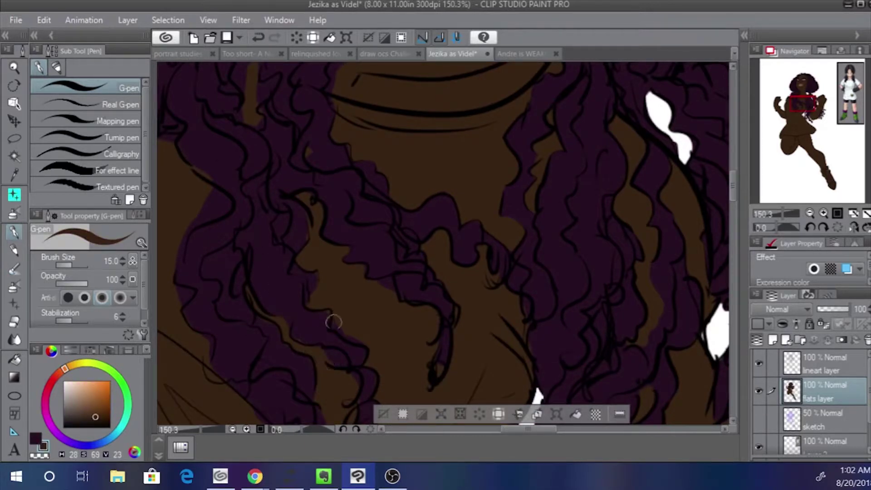
key("x")
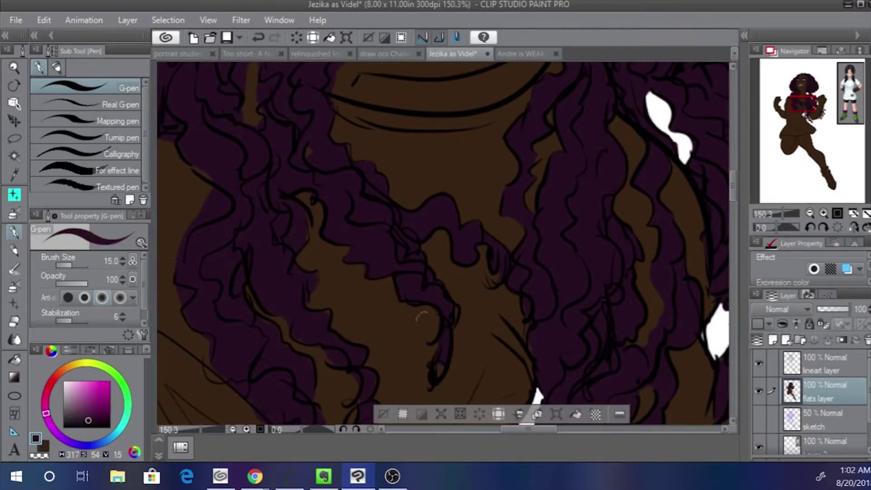
key("x")
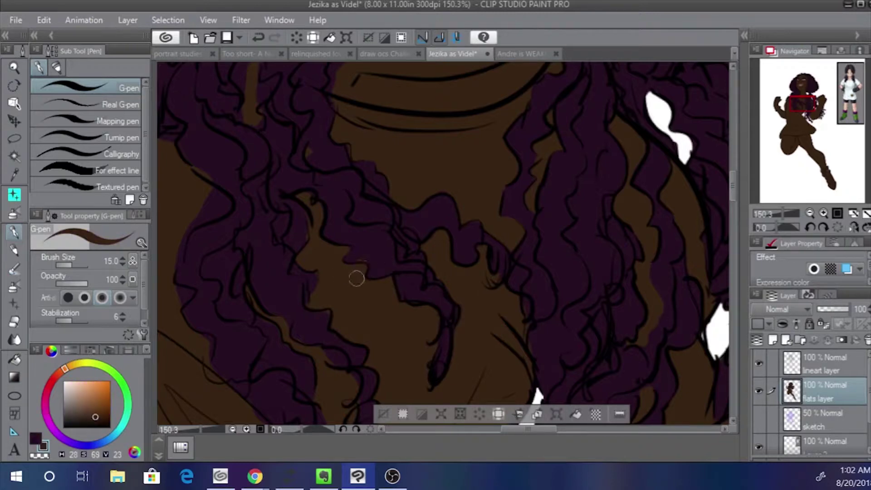
key("x")
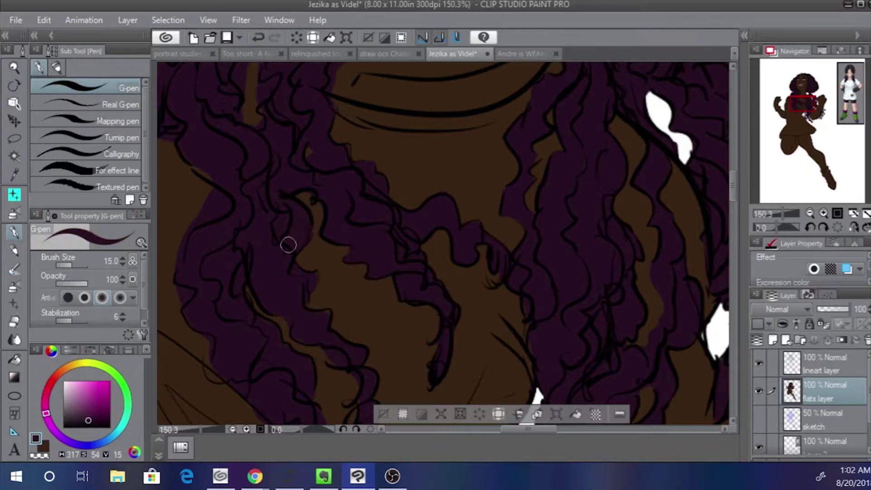
Paint the narrow gaps between the curly locks left of the neck skin brown
left_click_drag(292, 208, 320, 277)
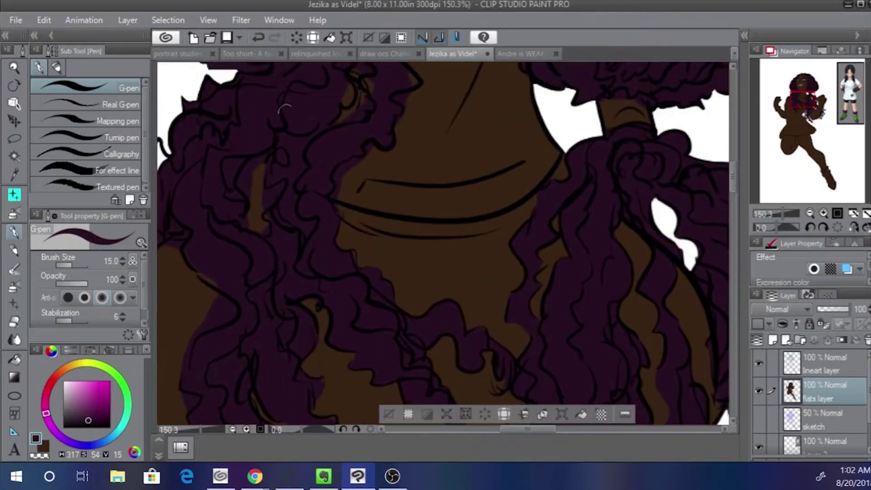
key("x")
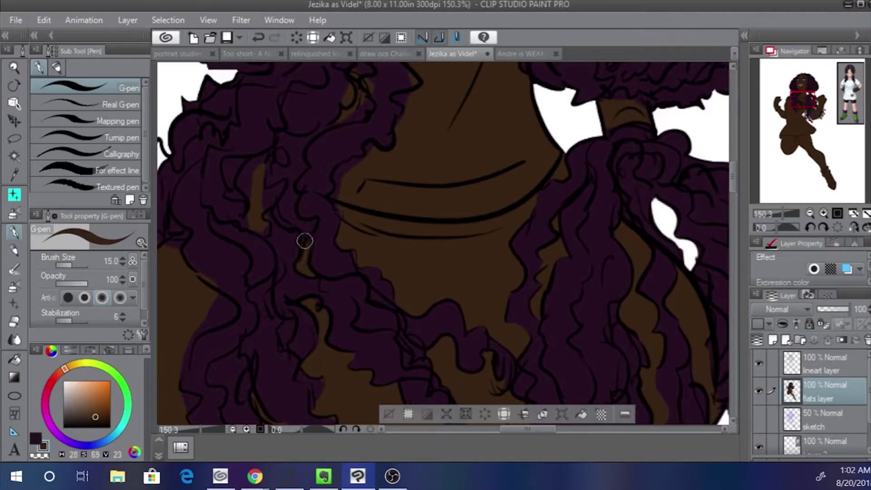
mouse_move(305, 241)
left_mouse_down()
mouse_move(282, 210)
mouse_move(276, 177)
mouse_move(285, 177)
left_mouse_up()
mouse_move(288, 177)
left_mouse_down()
mouse_move(297, 276)
mouse_move(306, 258)
mouse_move(291, 239)
mouse_move(304, 254)
mouse_move(290, 266)
mouse_move(288, 232)
mouse_move(311, 234)
mouse_move(370, 199)
left_mouse_up()
mouse_move(364, 251)
left_mouse_down()
mouse_move(345, 278)
mouse_move(345, 299)
left_mouse_up()
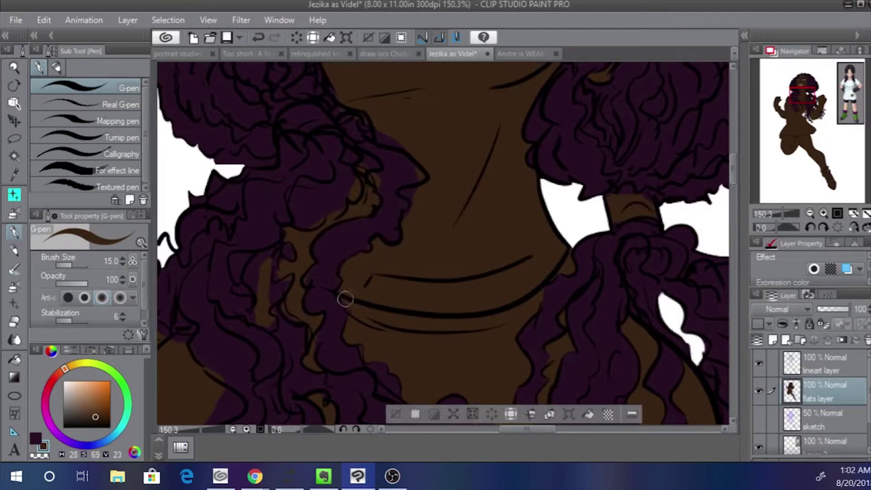
Refine the edge of the wavy lock along the left side of the neck using skin brown and hair purple
key("x")
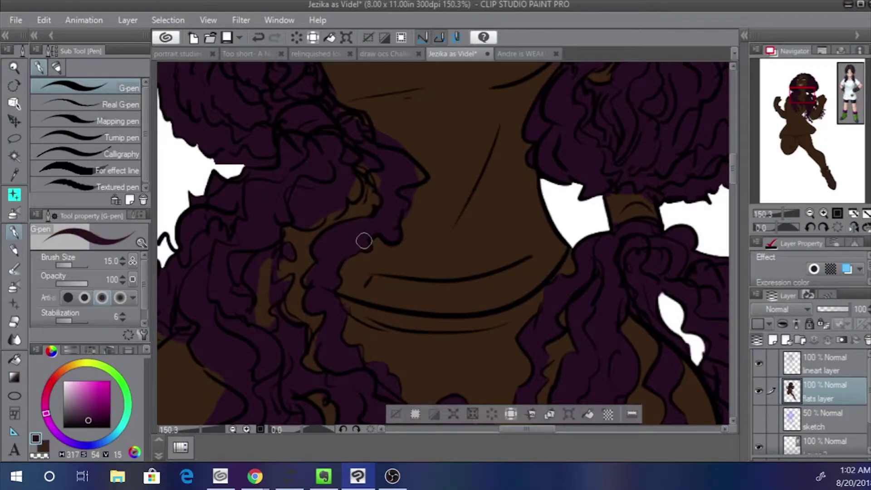
key("x")
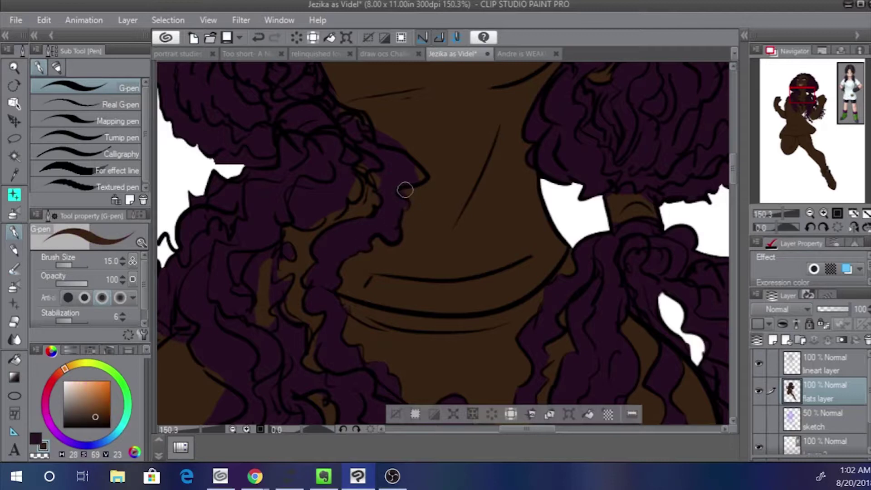
key("x")
key("x")
left_click_drag(399, 162, 414, 177)
left_click_drag(385, 140, 423, 165)
key("x")
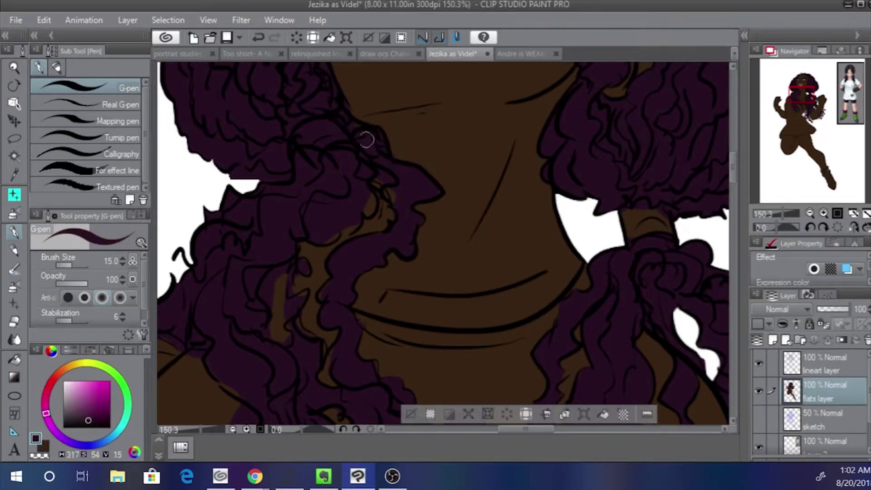
Touch up the small gaps by the neck curl and fill the leftover brown strip in the left locks with hair purple
key("x")
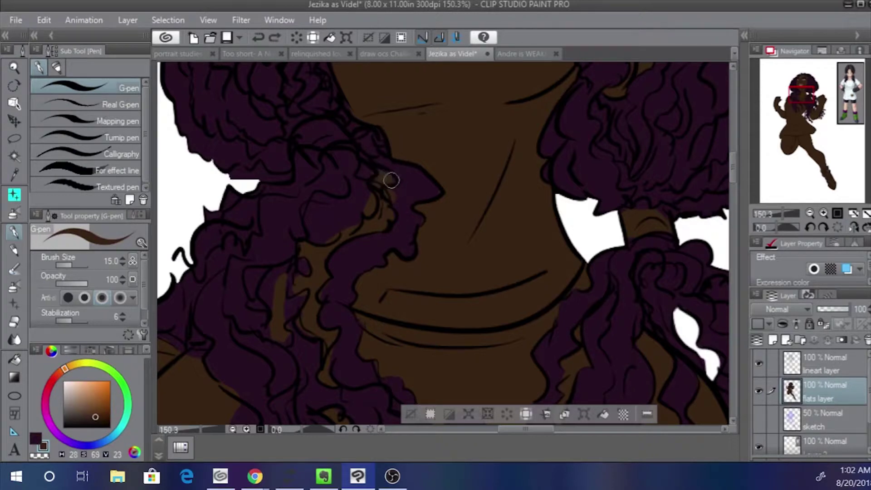
key("x")
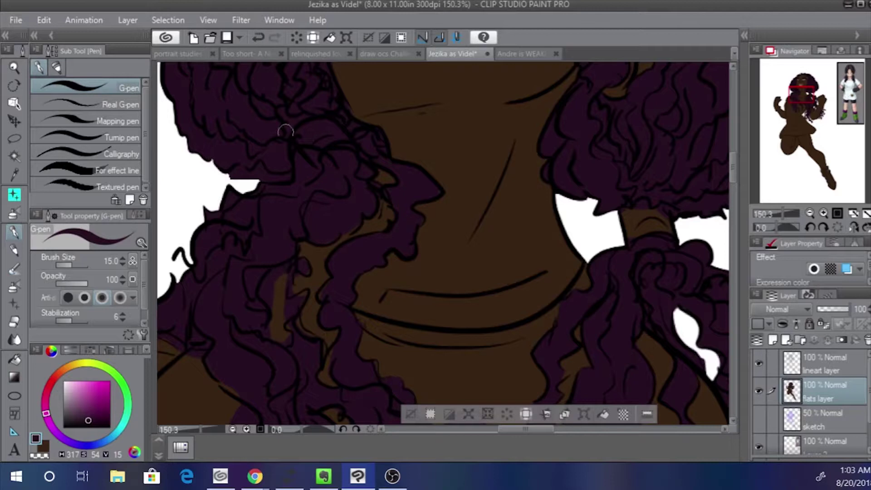
left_click_drag(283, 267, 273, 351)
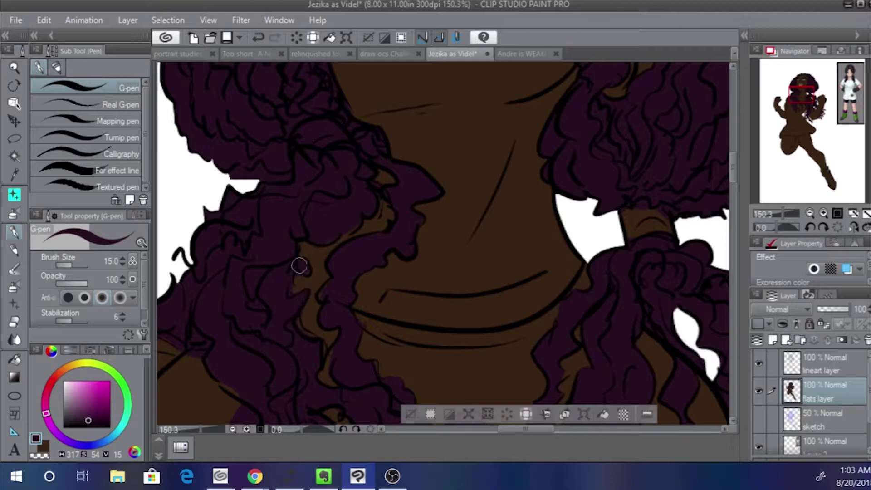
key("x")
key("x")
key("x")
key("x")
Trim the outer edge of the left locks below the shoulder with skin brown
left_click_drag(330, 230, 312, 283)
scroll(286, 236, "up", 2)
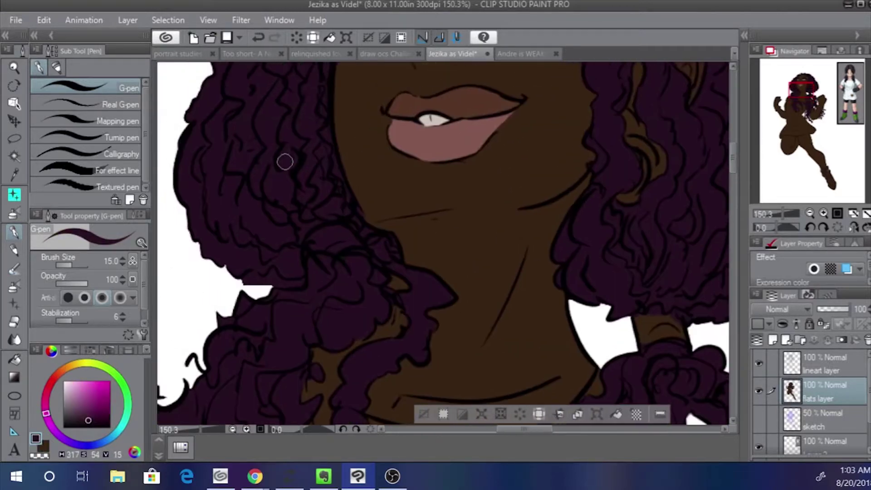
scroll(259, 197, "down", 5)
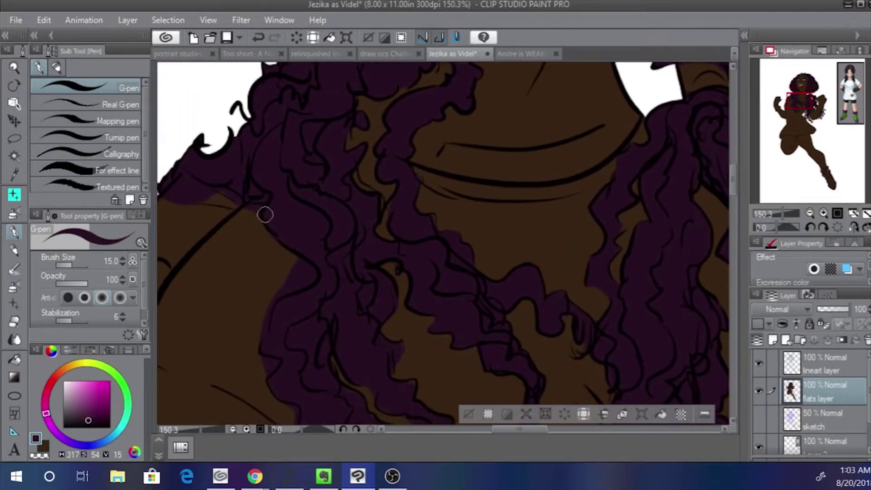
key("x")
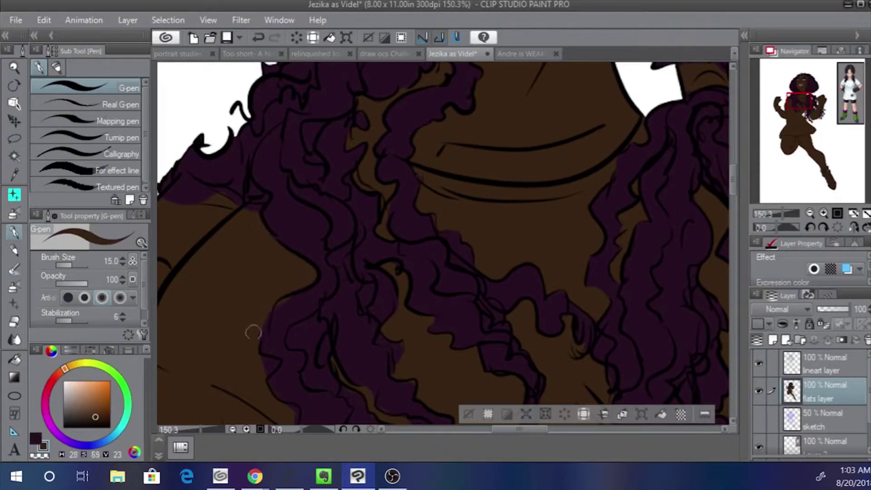
Fill the outer edge of the lower left lock with hair purple up to the line art
scroll(274, 141, "down", 4)
key("x")
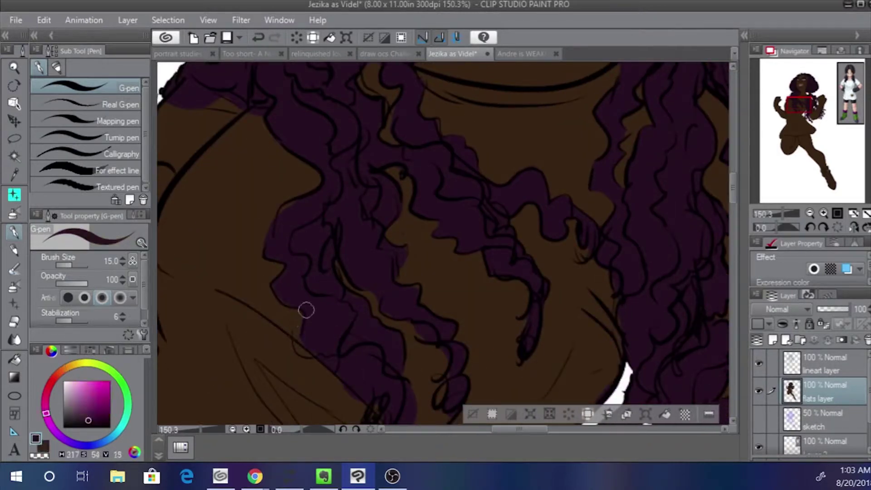
mouse_move(306, 307)
left_mouse_down()
mouse_move(301, 327)
mouse_move(321, 349)
left_mouse_up()
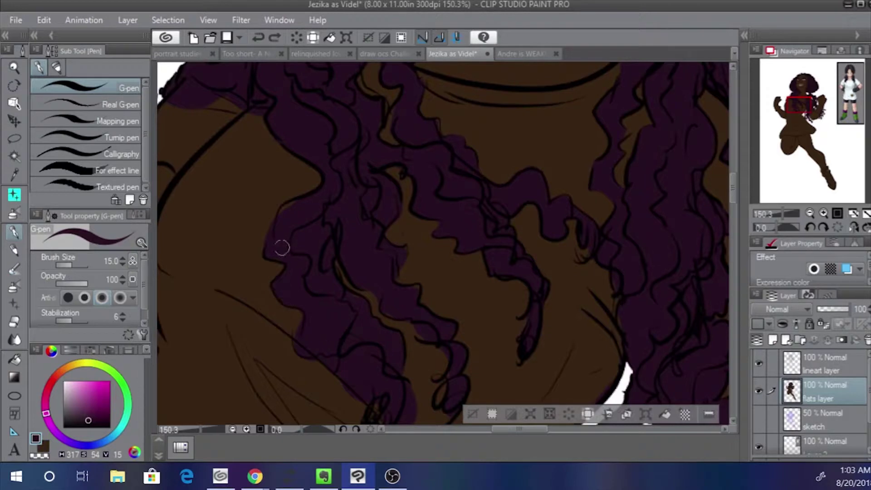
left_click_drag(293, 209, 303, 195)
Clean up the curled tips of the lower left locks, painting the spill around them skin brown
key("x")
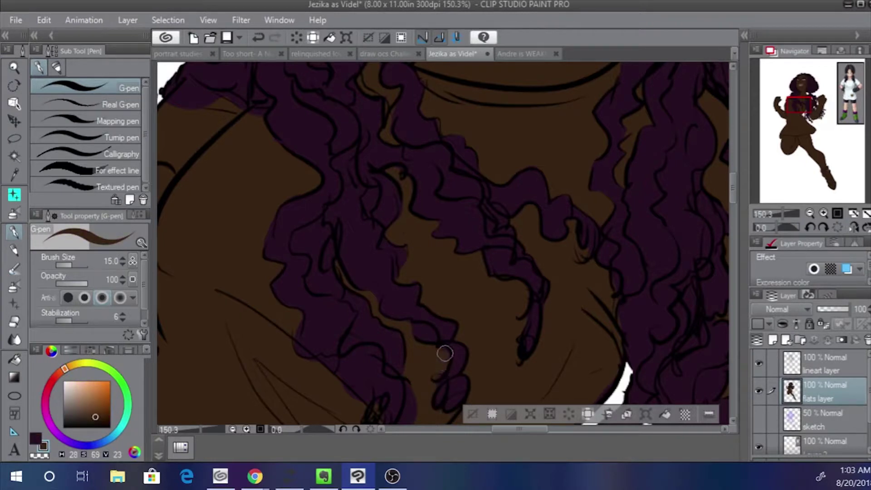
key("x")
left_click_drag(383, 305, 385, 206)
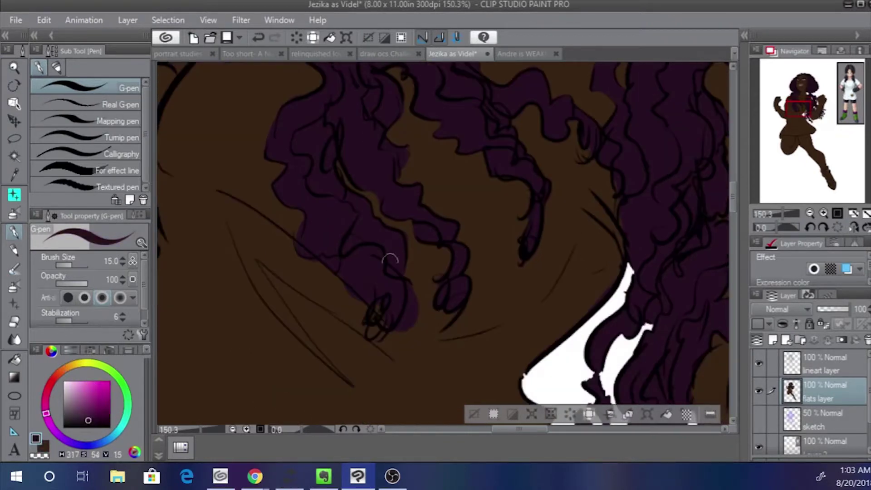
key("x")
mouse_move(387, 267)
left_mouse_down()
mouse_move(400, 278)
mouse_move(392, 341)
left_mouse_up()
key("x")
key("x")
key("x")
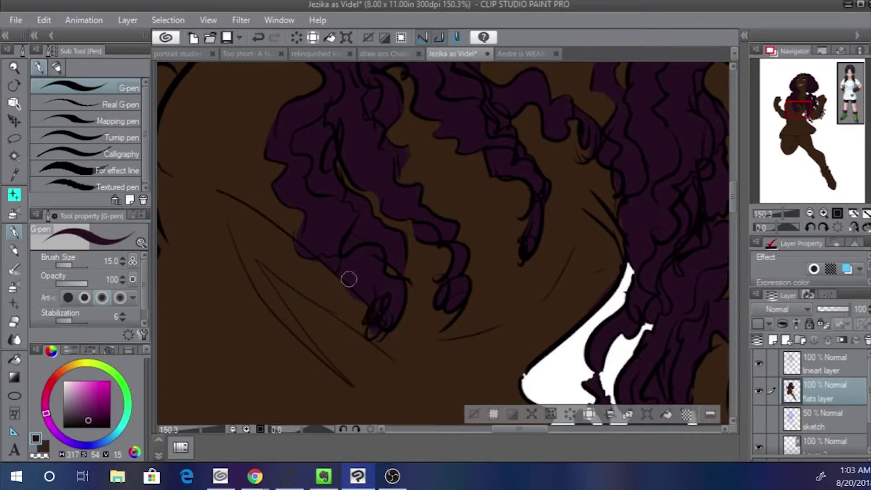
Trim the purple spill along the lower outer edge of the left lock above its curled tip with skin brown
key("x")
left_click_drag(349, 279, 361, 298)
left_click_drag(311, 262, 332, 261)
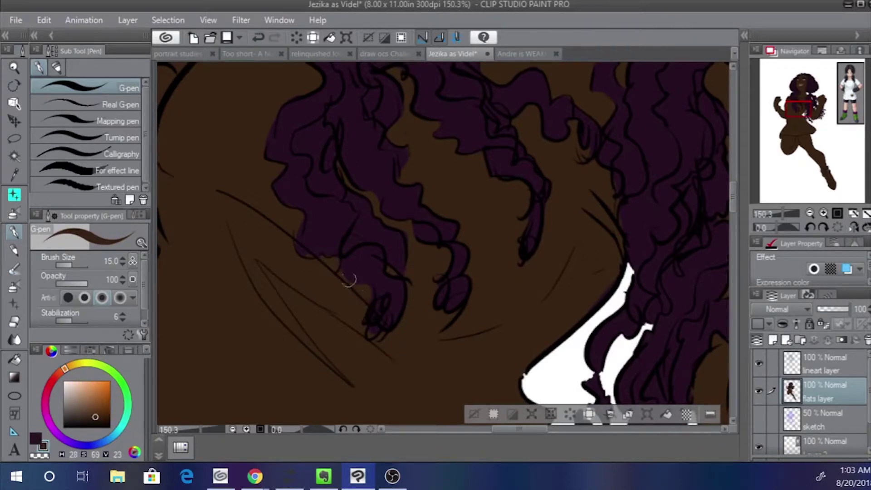
key("x")
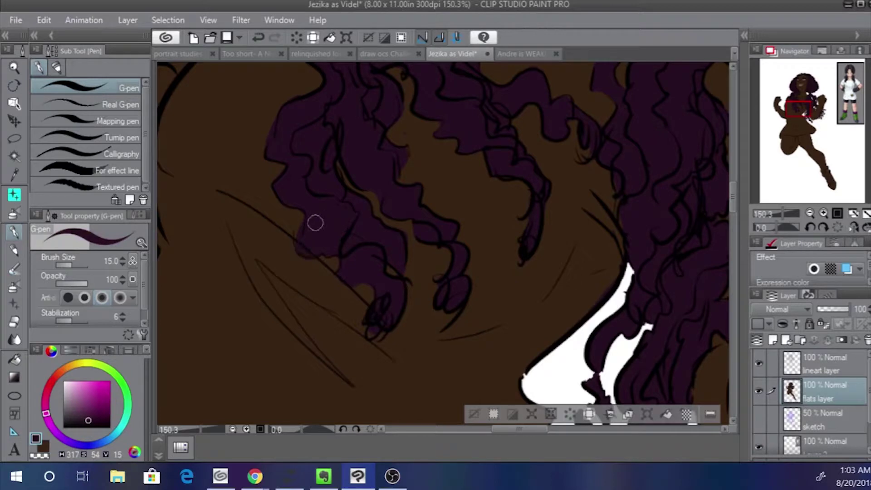
key("x")
left_click_drag(301, 225, 285, 249)
Touch up the small gap where the left locks meet the shoulder line with skin brown and hair purple
mouse_move(290, 202)
left_mouse_down()
mouse_move(302, 263)
mouse_move(295, 255)
mouse_move(329, 300)
mouse_move(400, 461)
left_mouse_up()
key("x")
key("x")
left_click_drag(363, 274, 379, 271)
key("x")
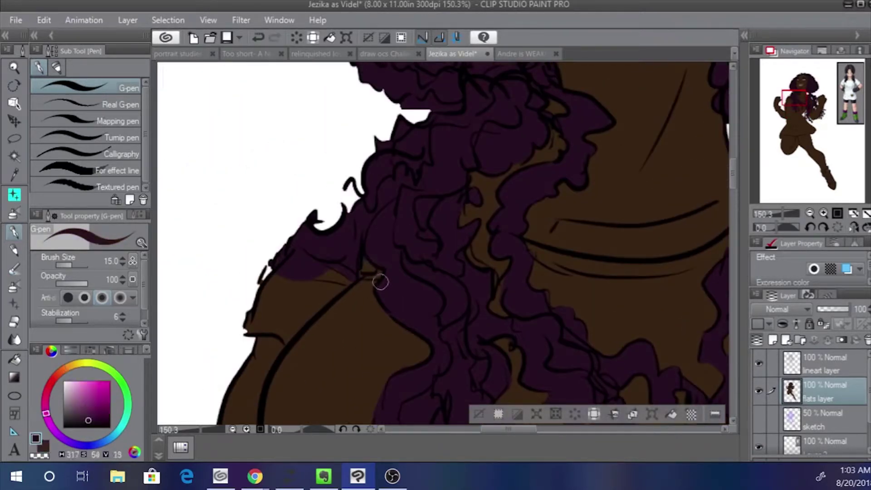
Paint the purple overlapping the top of the left shoulder skin brown and restore the hair edge in purple
key("x")
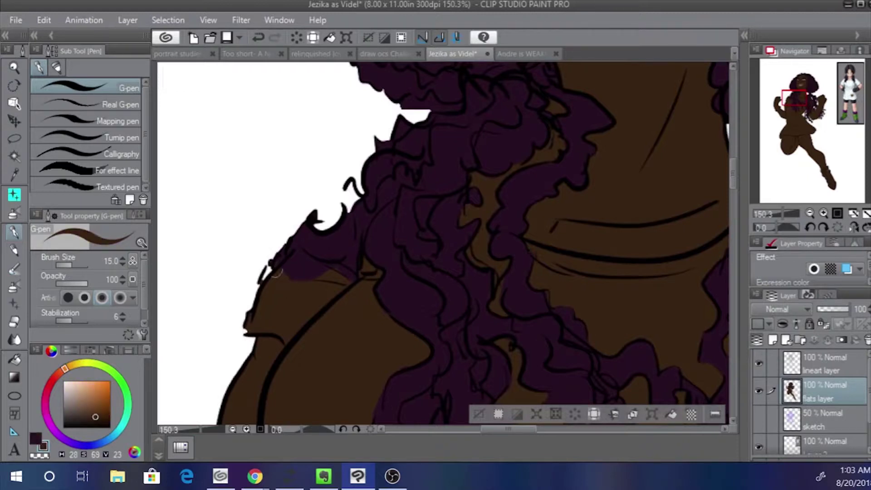
mouse_move(299, 259)
left_mouse_down()
mouse_move(302, 247)
mouse_move(347, 267)
mouse_move(356, 247)
left_mouse_up()
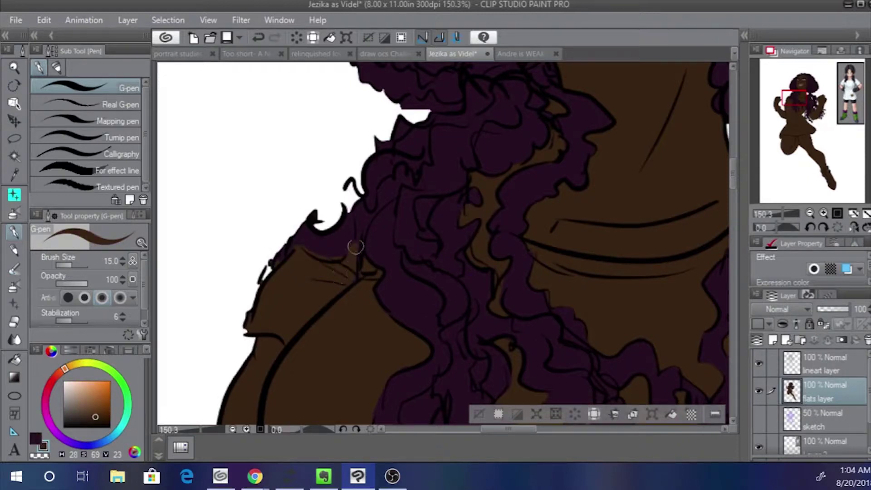
key("x")
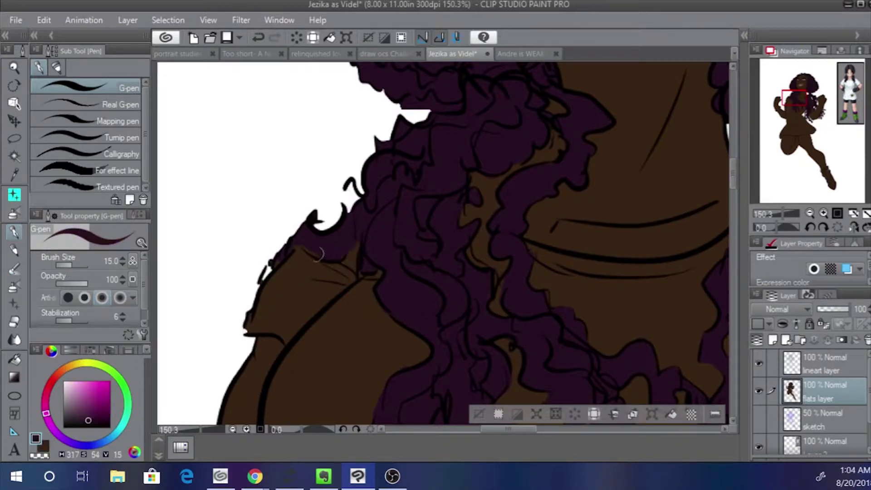
mouse_move(392, 152)
left_mouse_down()
mouse_move(343, 291)
mouse_move(311, 303)
left_mouse_up()
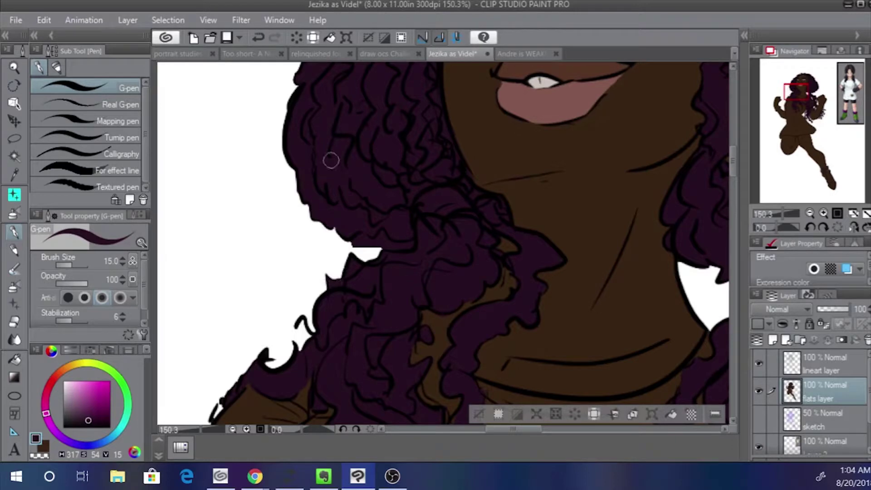
Set the drawing colour to a pale blue-grey sampled from the reference's shirt, H 190, S 8, V 81
left_click_drag(367, 122, 288, 366)
left_click_drag(332, 275, 278, 252)
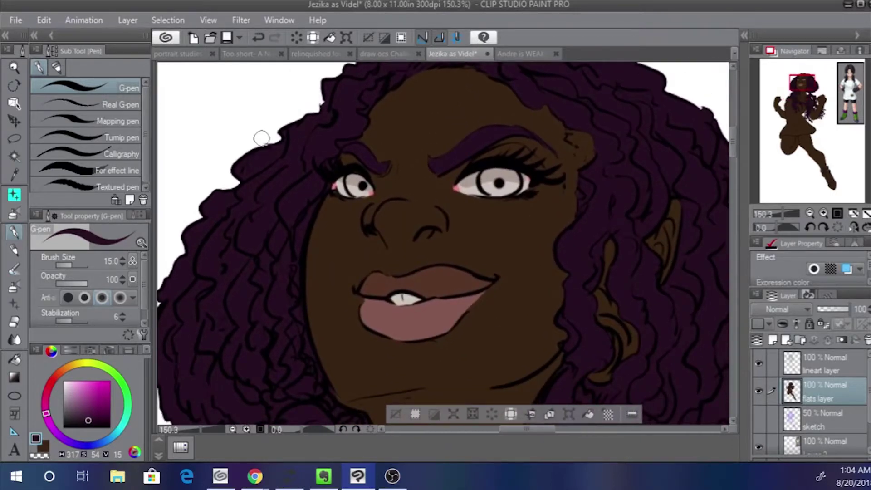
left_click(778, 216)
left_click_drag(774, 120, 813, 96)
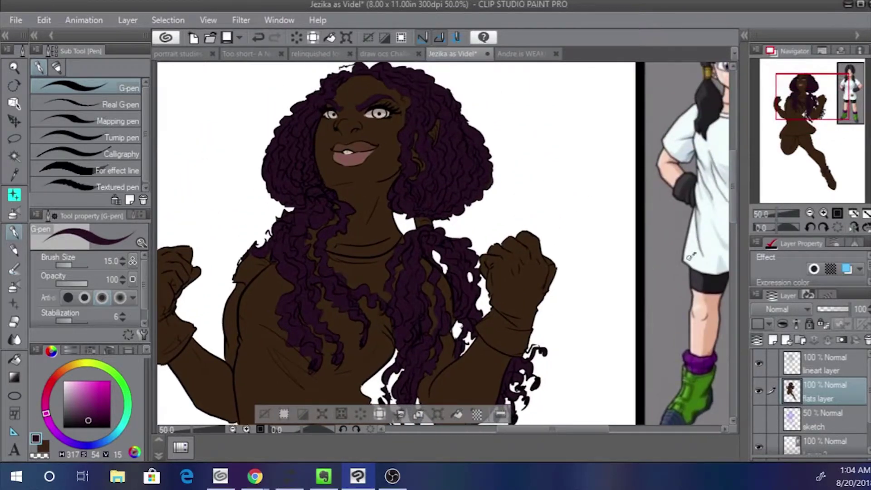
left_click(690, 256, "alt")
left_click_drag(68, 385, 70, 386)
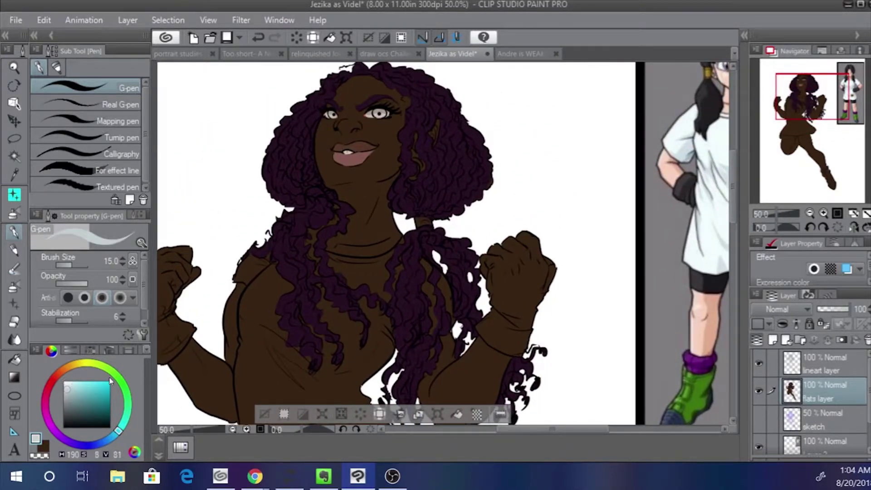
left_click_drag(809, 109, 806, 124)
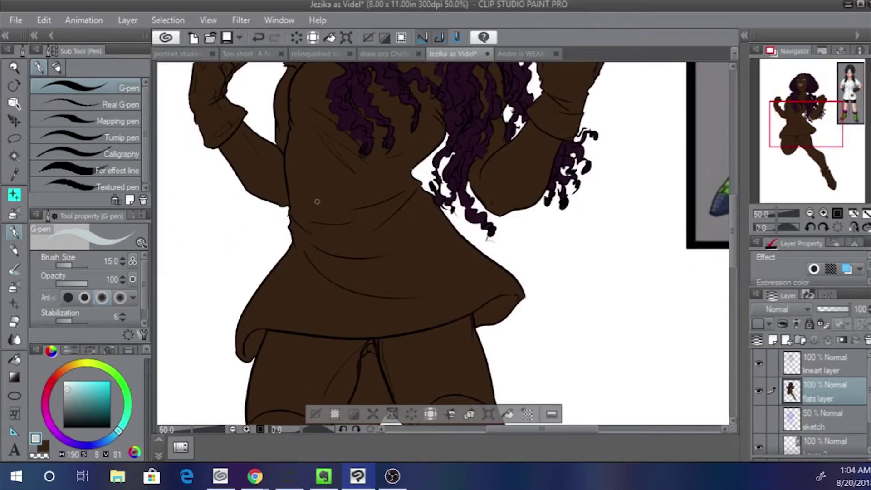
key("ctrl+d")
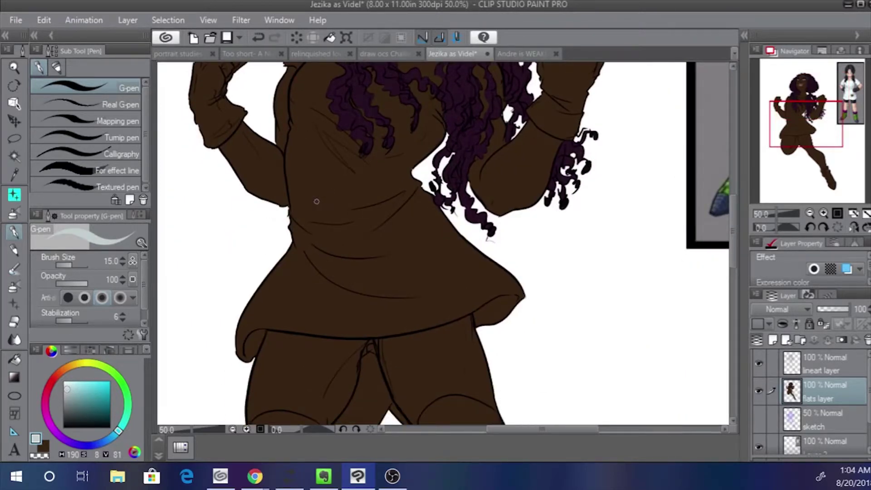
key("w")
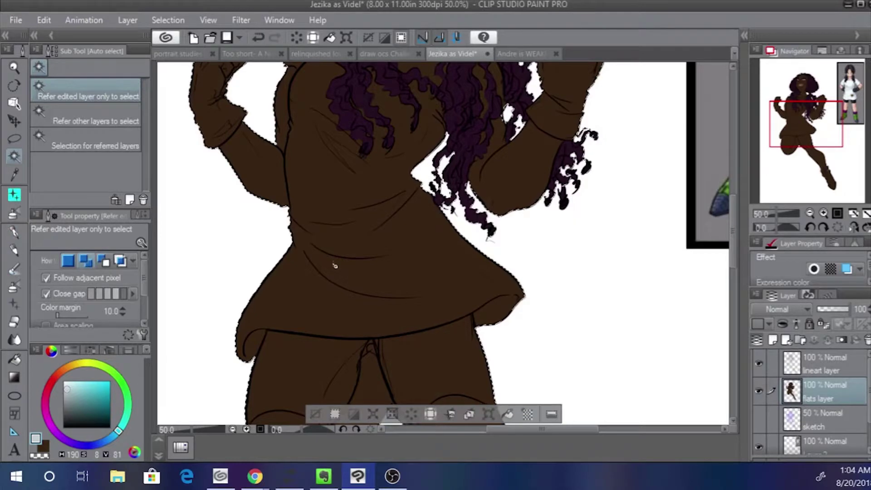
left_click_drag(309, 323, 290, 198)
left_click_drag(303, 136, 318, 300)
left_click_drag(305, 193, 301, 300)
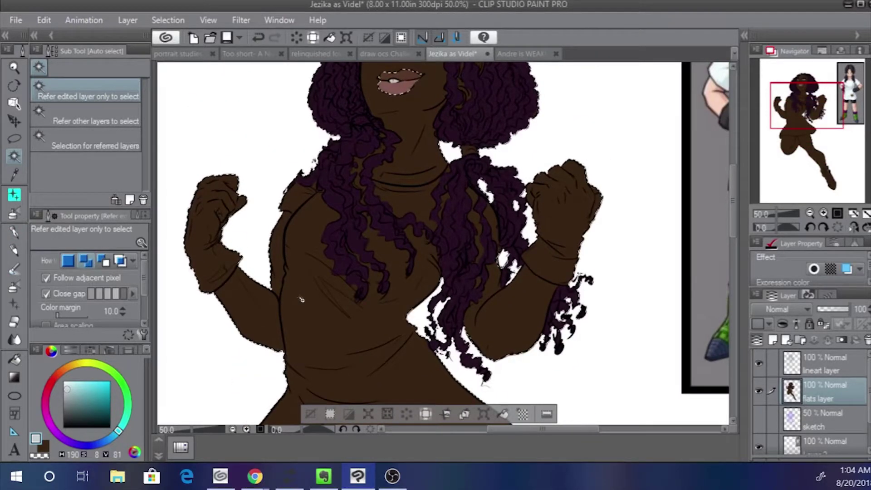
key("ctrl+d")
Select all skin-brown areas of the figure by colour gamut on the flats layer
left_click(168, 20)
left_click(200, 167)
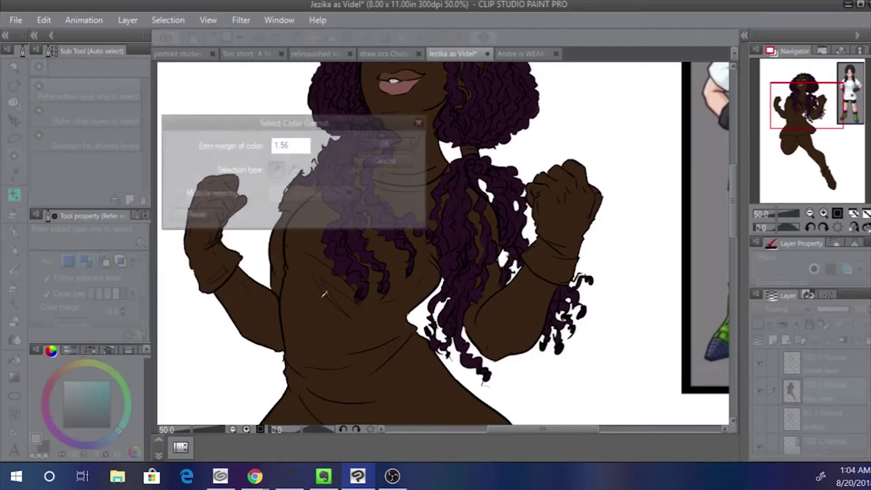
left_click(386, 144)
key("g")
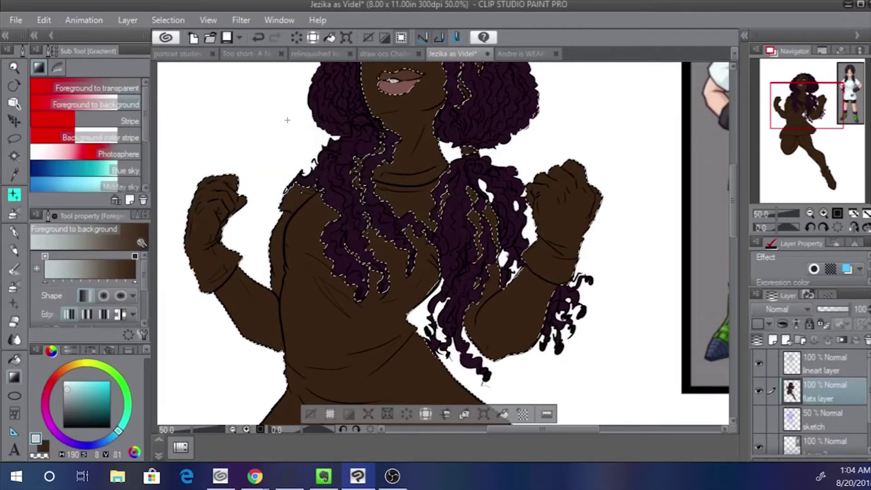
key("g")
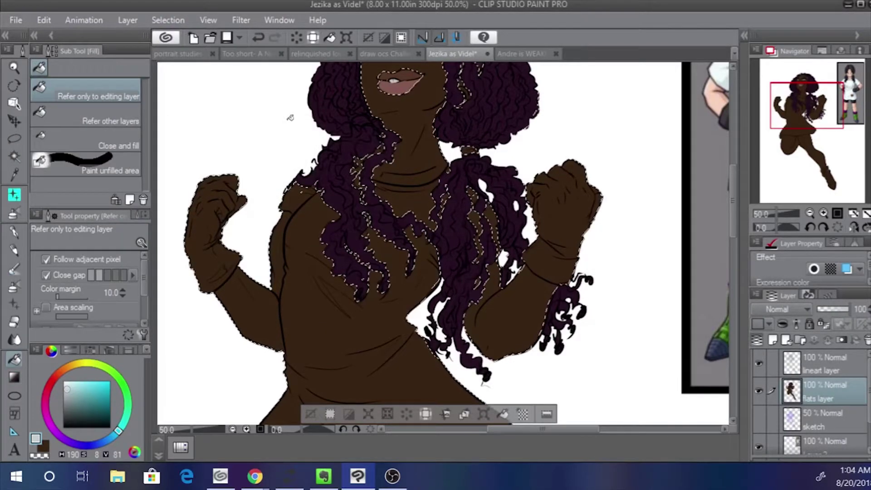
Clear the selection and save the drawing over the existing "Jezika as Videl" file in CLIP STUDIO FORMAT
key("ctrl+d")
key("ctrl+shift+s")
left_click(381, 336)
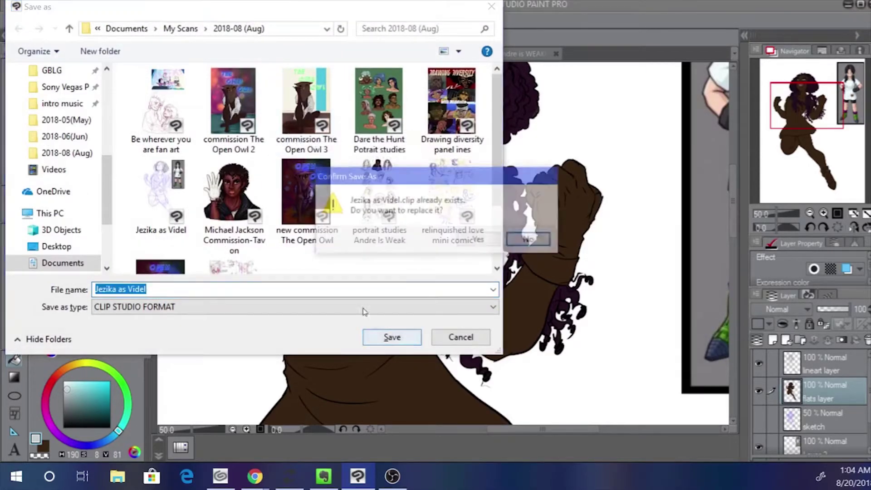
left_click(472, 241)
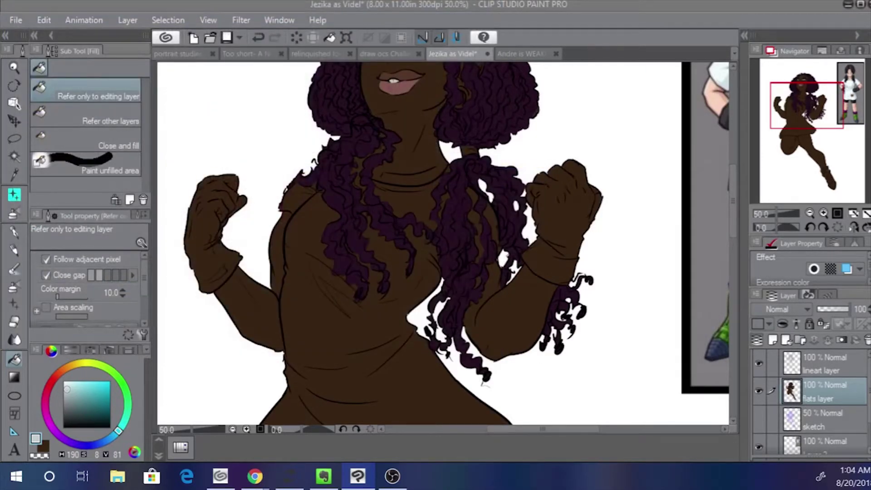
key("alt+Tab")
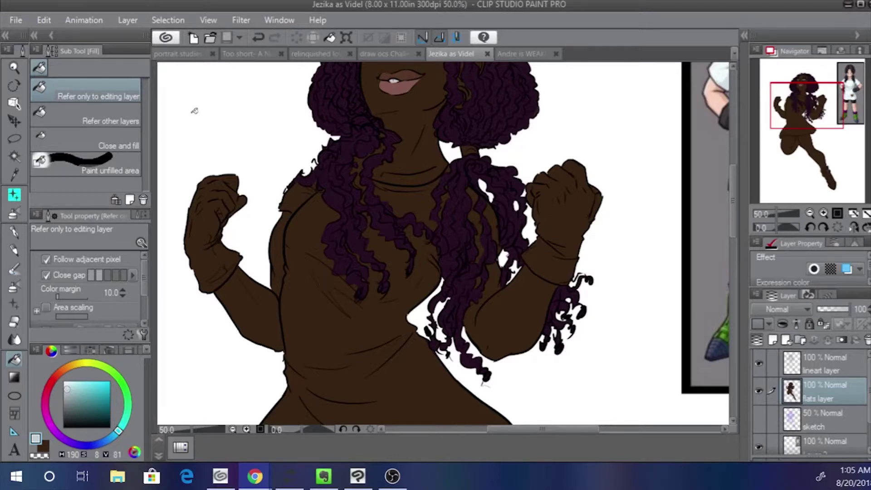
Undo the deselection and paint the shirt's neckline, shoulders and chest around the locks pale blue-grey with an enlarged G-pen
left_click(258, 40)
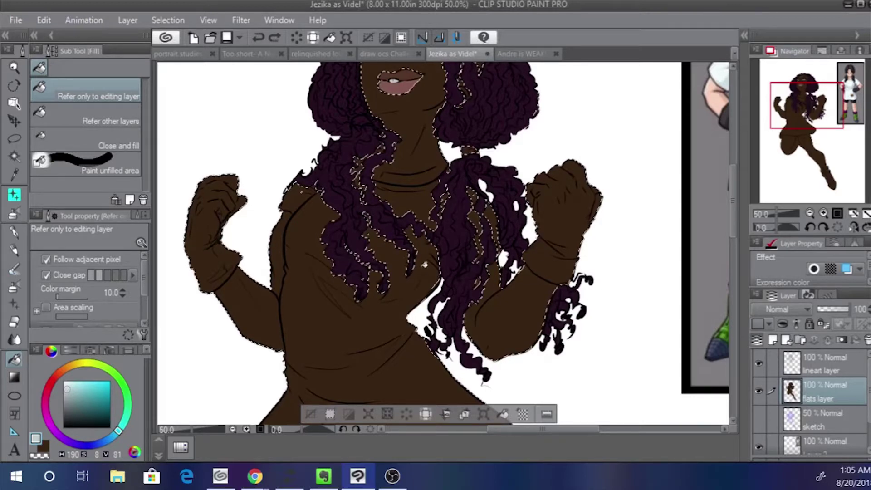
key("p")
key("]")
key("]")
key("]")
key("]")
key("]")
key("]")
key("]")
key("]")
key("]")
mouse_move(359, 174)
left_mouse_down()
mouse_move(445, 185)
mouse_move(456, 174)
left_mouse_up()
mouse_move(480, 200)
left_mouse_down()
mouse_move(494, 238)
mouse_move(469, 251)
mouse_move(473, 214)
mouse_move(472, 225)
mouse_move(435, 240)
mouse_move(489, 237)
mouse_move(494, 245)
mouse_move(476, 249)
mouse_move(445, 231)
mouse_move(427, 263)
mouse_move(423, 230)
mouse_move(369, 288)
mouse_move(373, 191)
mouse_move(374, 216)
mouse_move(439, 225)
mouse_move(296, 187)
left_mouse_up()
left_click(436, 241)
Enlarge the G-pen to 170 and paint the rest of the shirt pale blue-grey down to its flared hem
key("]")
mouse_move(310, 222)
left_mouse_down()
mouse_move(296, 274)
mouse_move(324, 380)
left_mouse_up()
key("]")
key("]")
key("]")
left_click_drag(338, 272, 374, 384)
left_click_drag(400, 322, 331, 202)
mouse_move(338, 245)
left_mouse_down()
mouse_move(439, 327)
mouse_move(423, 317)
mouse_move(427, 338)
mouse_move(374, 288)
mouse_move(349, 319)
mouse_move(257, 316)
mouse_move(391, 317)
mouse_move(213, 328)
mouse_move(181, 342)
mouse_move(179, 368)
mouse_move(329, 325)
mouse_move(273, 297)
mouse_move(234, 203)
left_mouse_up()
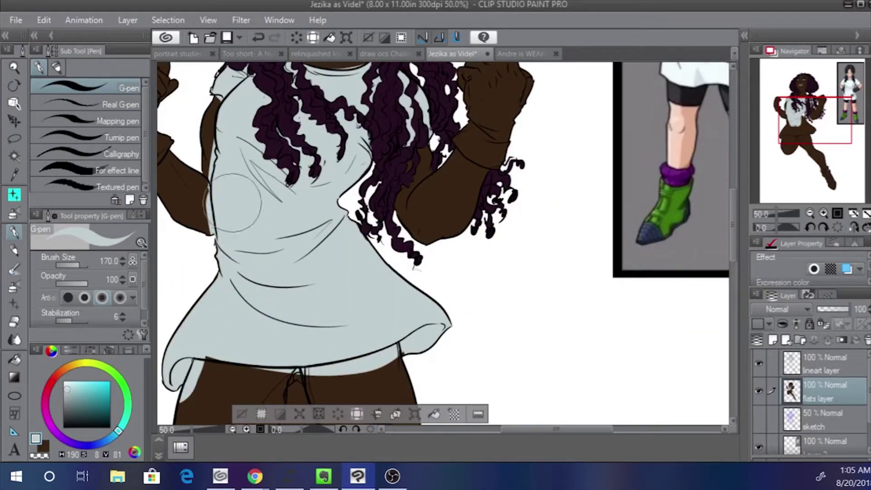
Sample the reference's shorts, darken the colour to H 240, S 16, V 13 and paint both legs of the shorts
mouse_move(249, 266)
left_mouse_down()
mouse_move(316, 367)
mouse_move(308, 347)
mouse_move(201, 293)
mouse_move(192, 316)
left_mouse_up()
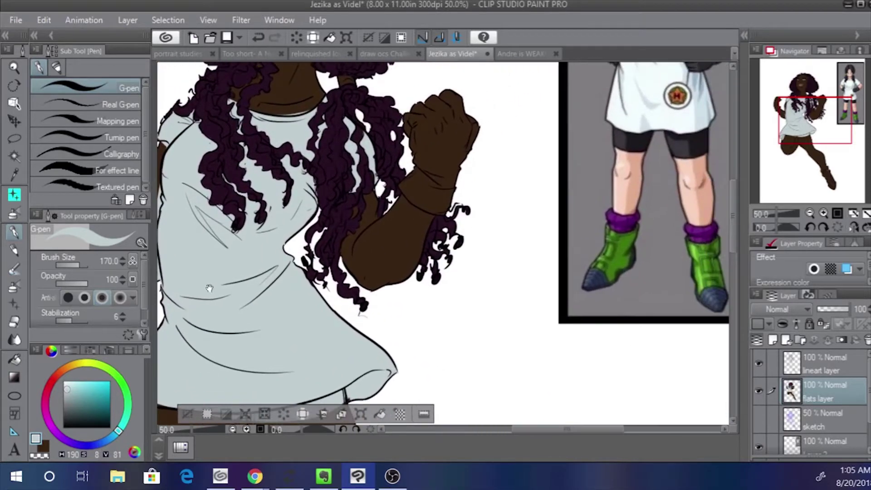
left_click(623, 138, "alt")
left_click(623, 137, "alt")
left_click_drag(247, 294, 302, 191)
left_click_drag(325, 318, 376, 304)
left_click(67, 420)
left_click_drag(315, 329, 393, 310)
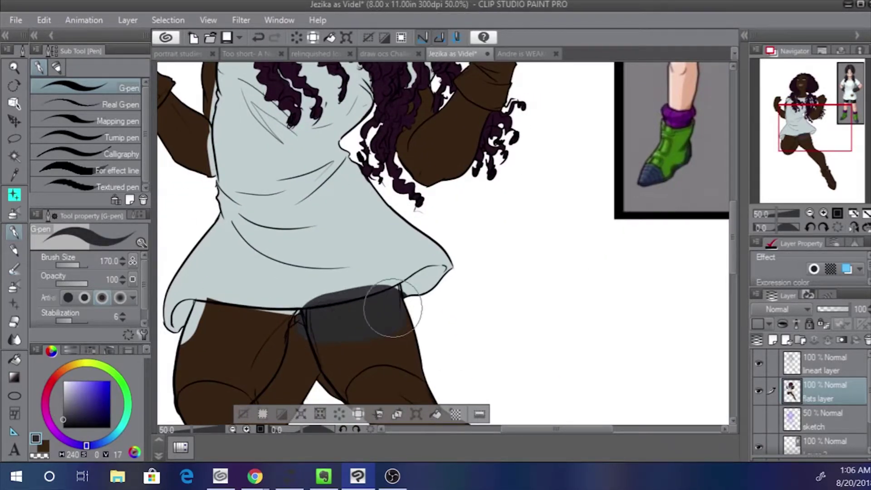
left_click(70, 421)
mouse_move(311, 311)
left_mouse_down()
mouse_move(344, 377)
mouse_move(331, 322)
mouse_move(384, 307)
mouse_move(415, 350)
mouse_move(344, 364)
mouse_move(421, 363)
left_mouse_up()
mouse_move(240, 329)
left_mouse_down()
mouse_move(275, 342)
mouse_move(253, 380)
mouse_move(180, 369)
mouse_move(248, 326)
mouse_move(190, 324)
left_mouse_up()
Paint the gloves on both raised fists in the near-black shorts colour, reducing the brush to fit the second hand
mouse_move(216, 290)
left_mouse_down()
mouse_move(321, 403)
mouse_move(343, 470)
left_mouse_up()
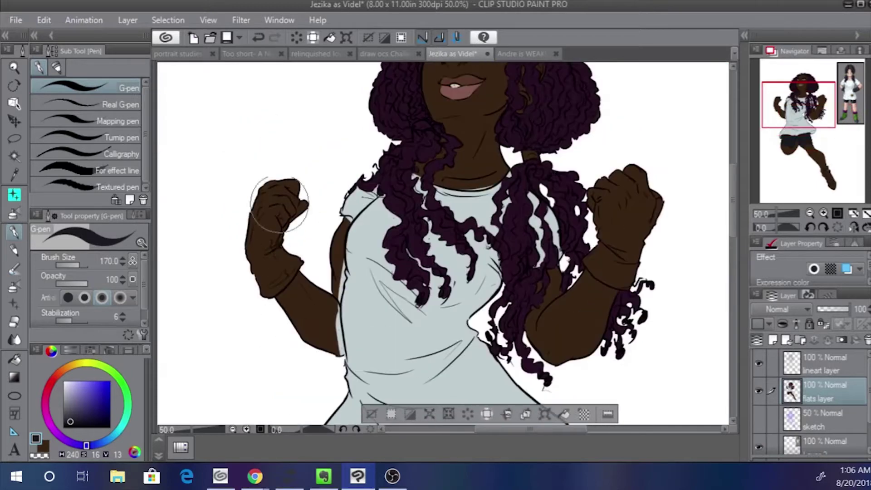
mouse_move(276, 205)
left_mouse_down()
mouse_move(271, 262)
mouse_move(270, 192)
left_mouse_up()
mouse_move(402, 191)
left_mouse_down()
mouse_move(299, 216)
mouse_move(244, 213)
left_mouse_up()
key("bracketleft")
key("bracketleft")
key("bracketleft")
key("bracketleft")
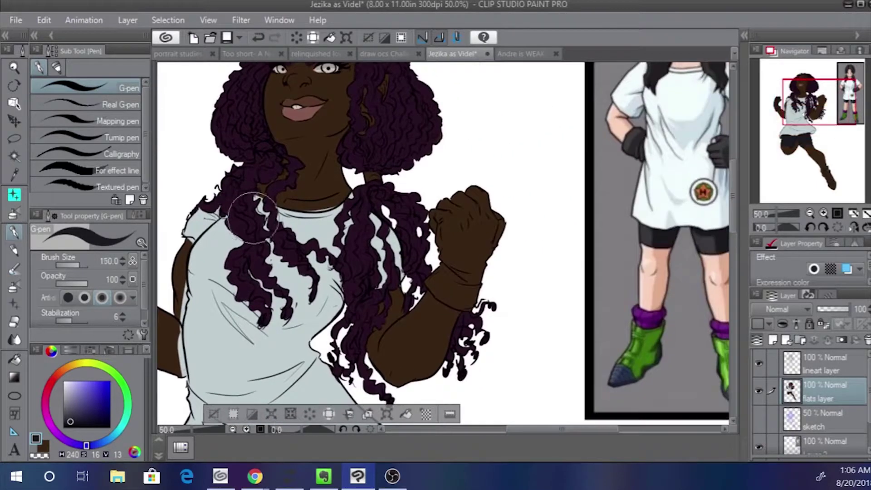
mouse_move(479, 188)
left_mouse_down()
mouse_move(469, 191)
mouse_move(469, 181)
mouse_move(482, 192)
mouse_move(449, 223)
mouse_move(449, 264)
mouse_move(478, 241)
left_mouse_up()
mouse_move(439, 217)
left_mouse_down()
mouse_move(464, 227)
mouse_move(477, 275)
mouse_move(466, 298)
mouse_move(442, 290)
mouse_move(434, 272)
left_mouse_up()
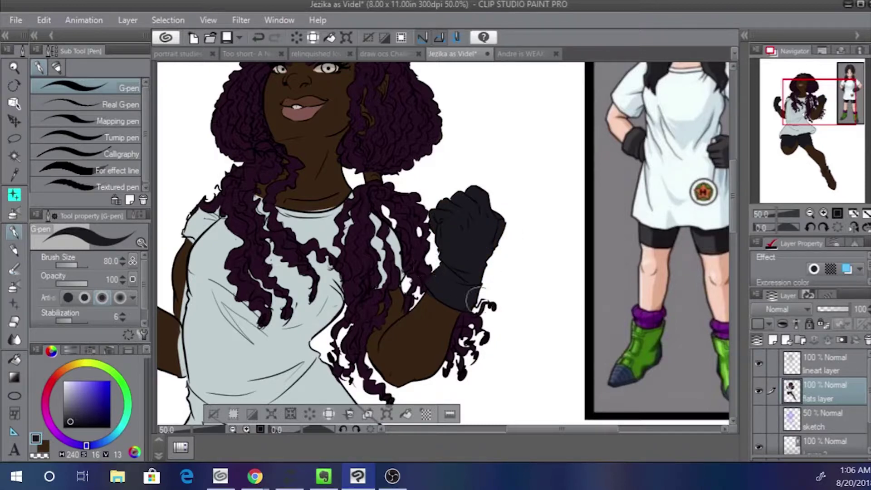
Sample the green of the reference's boots and paint the boot on the extended leg
scroll(427, 290, "down", 10)
mouse_move(392, 348)
left_mouse_down()
mouse_move(383, 117)
mouse_move(412, 387)
left_mouse_up()
left_click_drag(435, 213, 350, 338)
left_click(526, 166, "alt")
left_click_drag(388, 386, 406, 112)
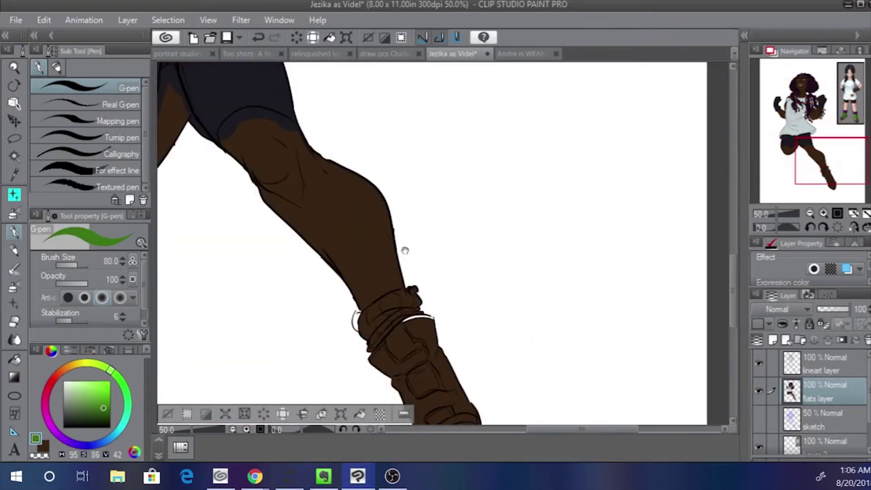
mouse_move(425, 329)
left_mouse_down()
mouse_move(384, 364)
mouse_move(409, 314)
left_mouse_up()
left_click_drag(384, 273, 360, 195)
key("bracketright")
key("bracketright")
key("bracketright")
mouse_move(378, 328)
left_mouse_down()
mouse_move(416, 292)
mouse_move(443, 361)
left_mouse_up()
Darken the green to H 96, S 79, V 24, finish the boot and paint the small patch beneath the inner thigh
left_click(99, 416)
mouse_move(350, 312)
left_mouse_down()
mouse_move(404, 351)
mouse_move(404, 254)
mouse_move(348, 221)
left_mouse_up()
left_click(332, 160, "alt")
mouse_move(332, 160)
left_mouse_down()
mouse_move(336, 217)
mouse_move(385, 205)
mouse_move(358, 198)
left_mouse_up()
key("bracketleft")
key("bracketleft")
key("bracketleft")
key("bracketleft")
key("bracketleft")
left_click_drag(381, 301, 516, 309)
left_click(516, 309, "alt")
mouse_move(439, 289)
left_mouse_down()
mouse_move(657, 303)
mouse_move(675, 370)
left_mouse_up()
mouse_move(558, 118)
left_mouse_down()
mouse_move(454, 286)
mouse_move(452, 279)
left_mouse_up()
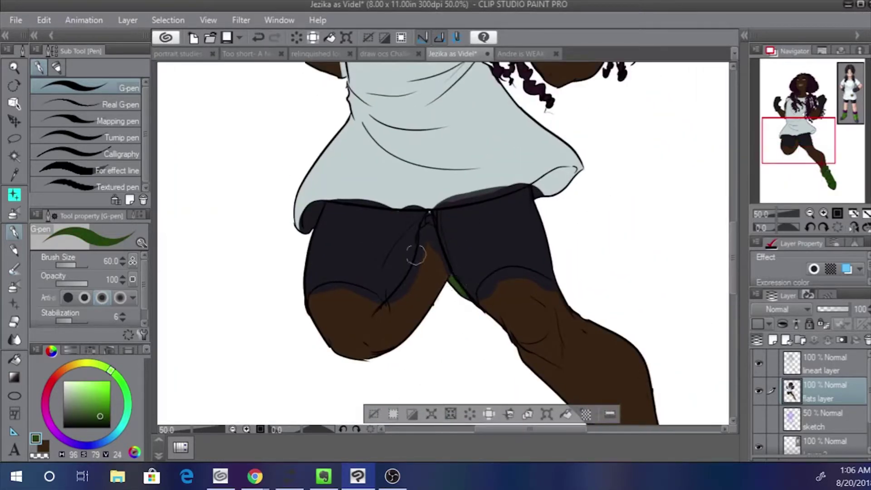
Paint the boot's toe cap and the small patch beneath the inner thigh dark blue, sampled from the reference boot's toe
left_click_drag(557, 246, 280, 263)
mouse_move(502, 199)
left_mouse_down()
mouse_move(445, 393)
mouse_move(452, 368)
left_mouse_up()
left_click(450, 260, "alt")
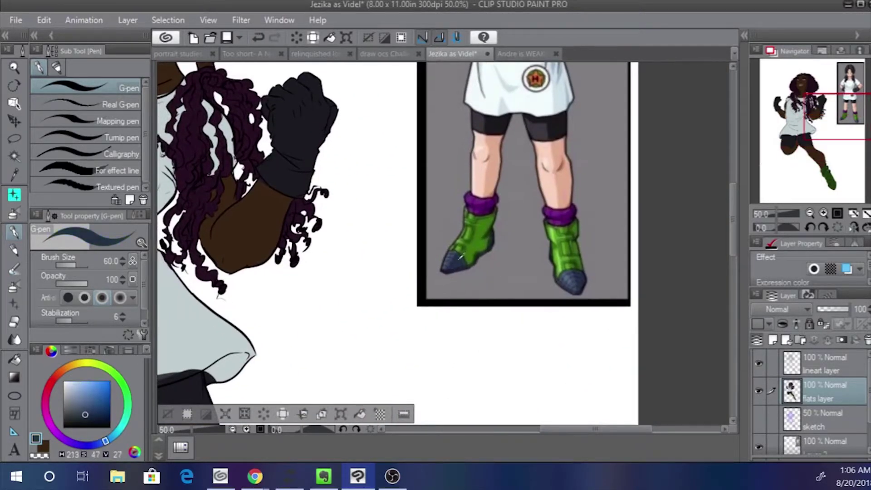
scroll(439, 216, "down", 8)
left_click_drag(413, 390, 459, 369)
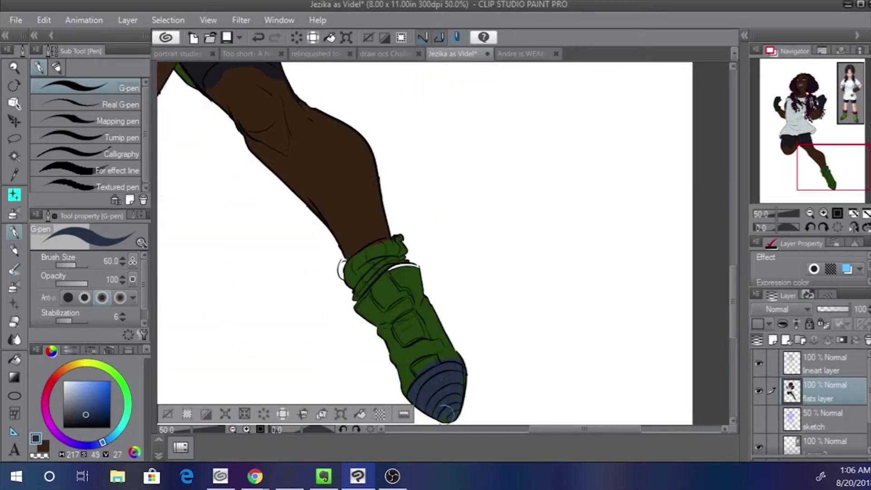
scroll(345, 315, "up", 8)
scroll(329, 267, "down", 6)
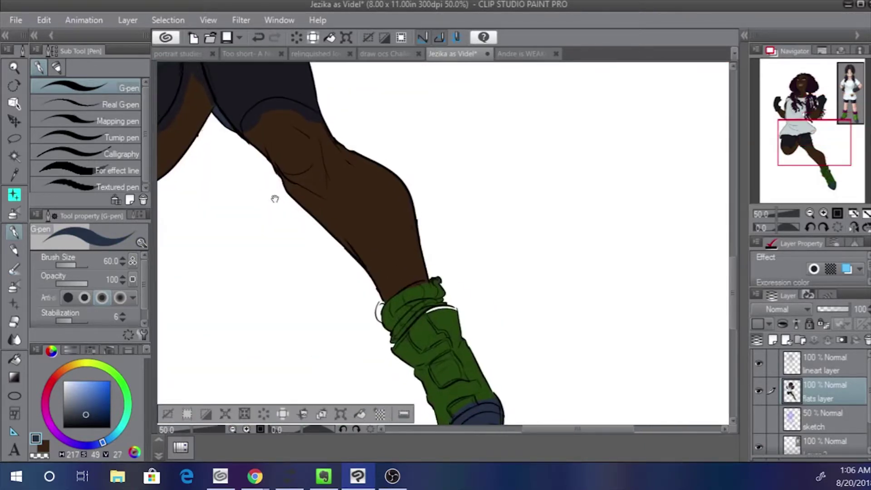
Paint the sock cuff above the boot and the small gap between the thighs purple, sampled from the reference's socks
scroll(274, 196, "up", 10)
left_click(686, 144, "alt")
scroll(584, 109, "down", 8)
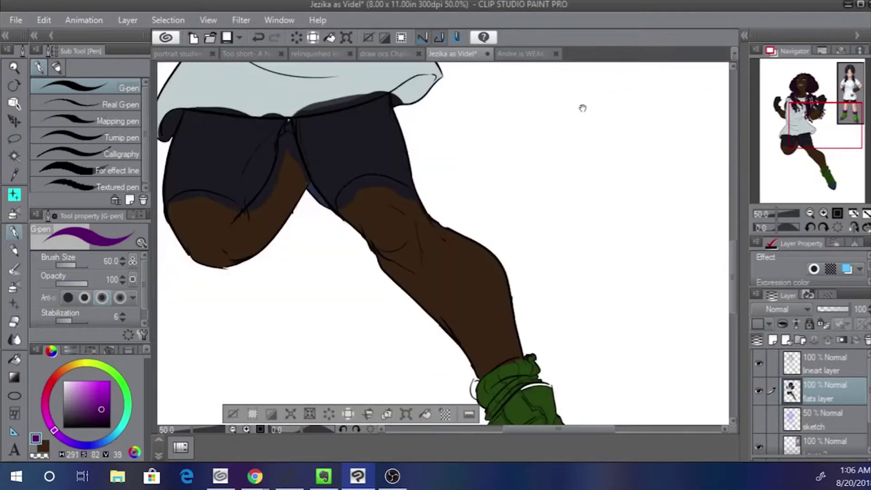
mouse_move(565, 260)
left_mouse_down()
mouse_move(501, 295)
mouse_move(526, 310)
left_mouse_up()
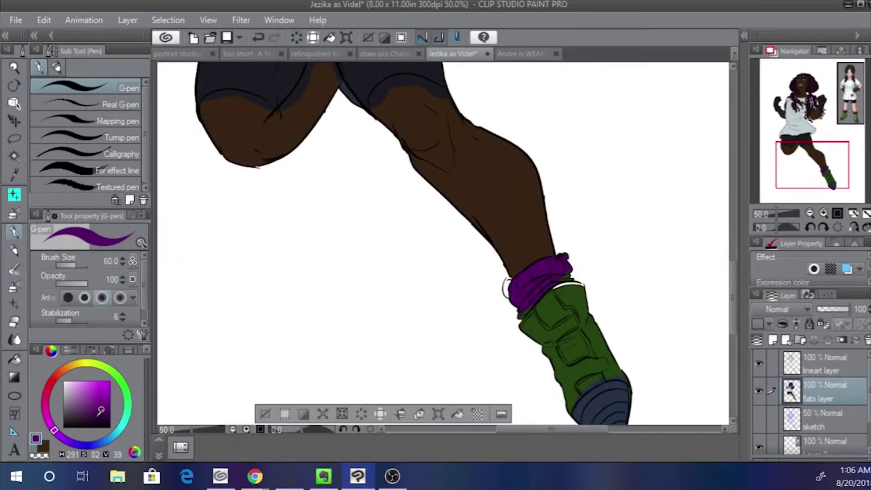
mouse_move(546, 273)
left_mouse_down()
mouse_move(514, 310)
mouse_move(509, 289)
mouse_move(554, 273)
left_mouse_up()
scroll(555, 273, "up", 5)
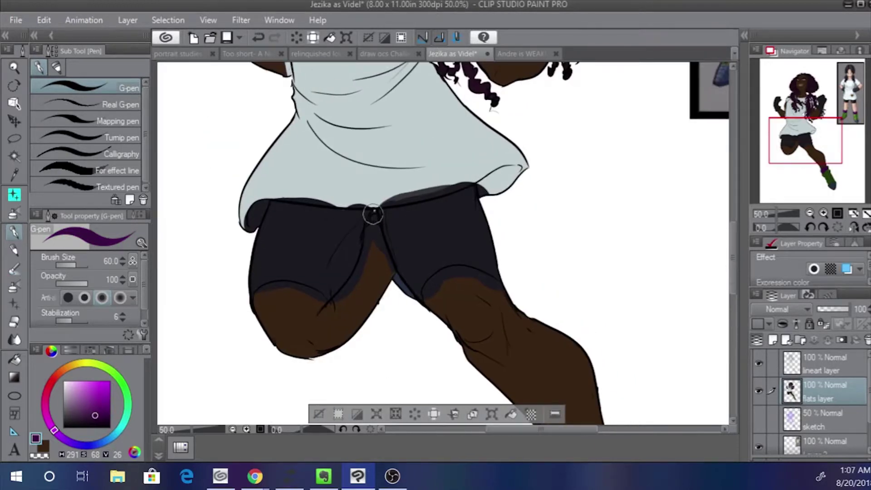
Reduce the brush to 25 and clean up the dark spill along the shirt's hem with the sampled shirt and shorts colours
left_click(449, 163, "alt")
key("bracketleft")
key("bracketleft")
key("bracketleft")
key("bracketleft")
left_click_drag(381, 203, 470, 185)
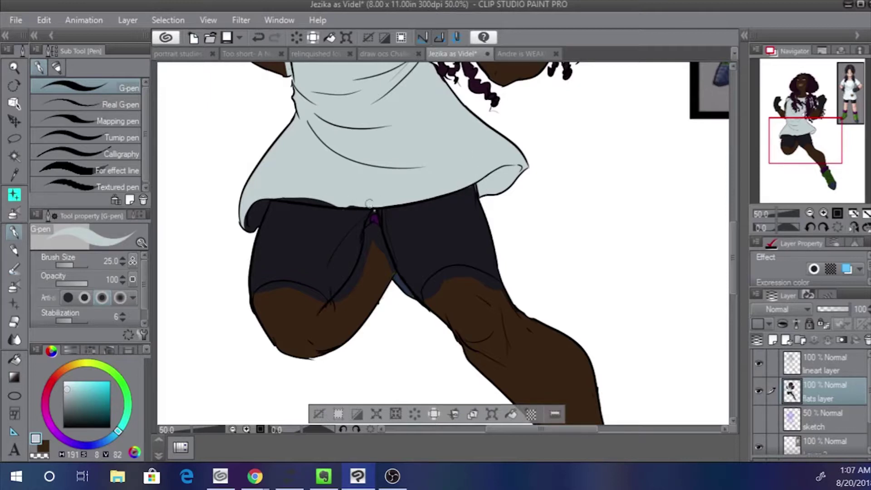
left_click_drag(369, 204, 353, 201)
left_click_drag(281, 200, 249, 229)
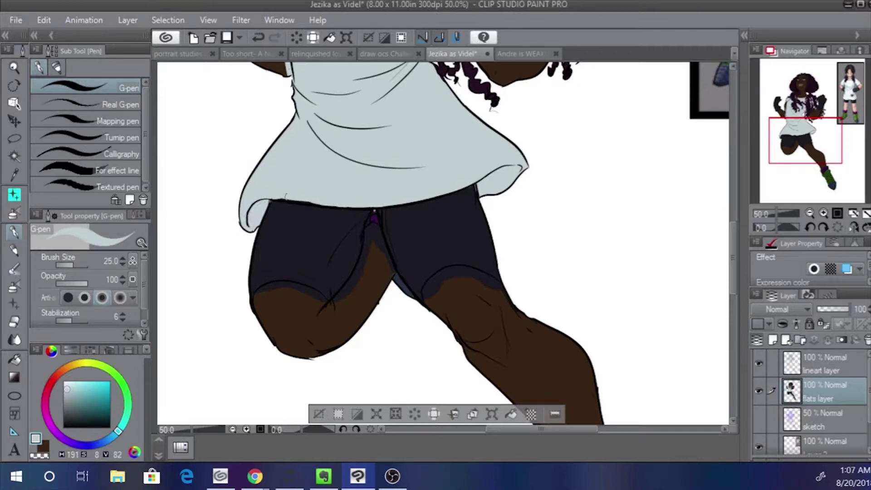
mouse_move(332, 207)
left_mouse_down()
mouse_move(271, 203)
mouse_move(280, 204)
left_mouse_up()
left_click(315, 223, "alt")
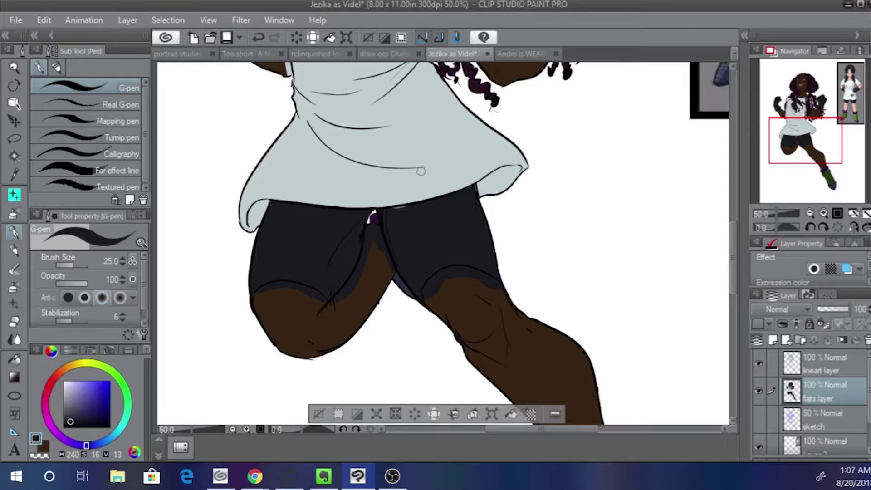
Enlarge the brush to 50 and cover the dark spill below the shorts' leg openings and on the inner thigh with the sampled skin brown
left_click(447, 321, "alt")
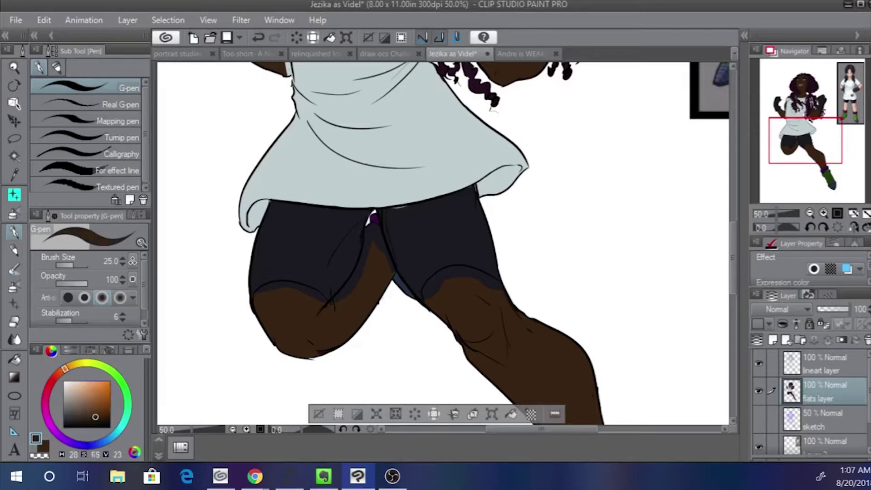
key("bracketright")
key("bracketright")
key("bracketright")
key("bracketright")
mouse_move(430, 304)
left_mouse_down()
mouse_move(437, 283)
mouse_move(460, 275)
mouse_move(503, 298)
left_mouse_up()
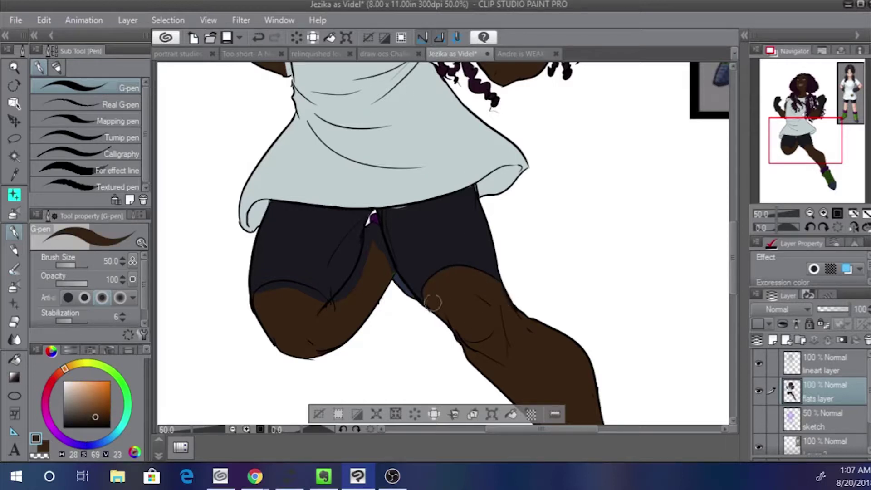
mouse_move(365, 272)
left_mouse_down()
mouse_move(370, 233)
mouse_move(387, 262)
left_mouse_up()
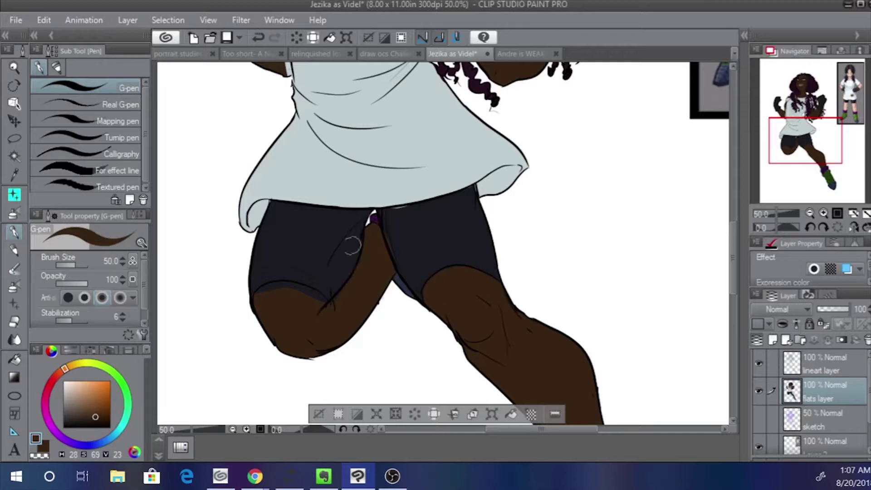
left_click(262, 279, "alt")
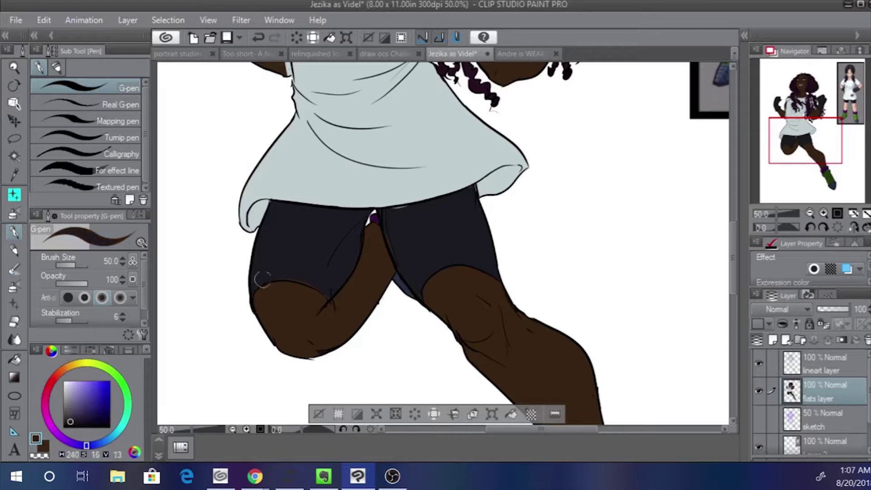
left_click(300, 290, "alt")
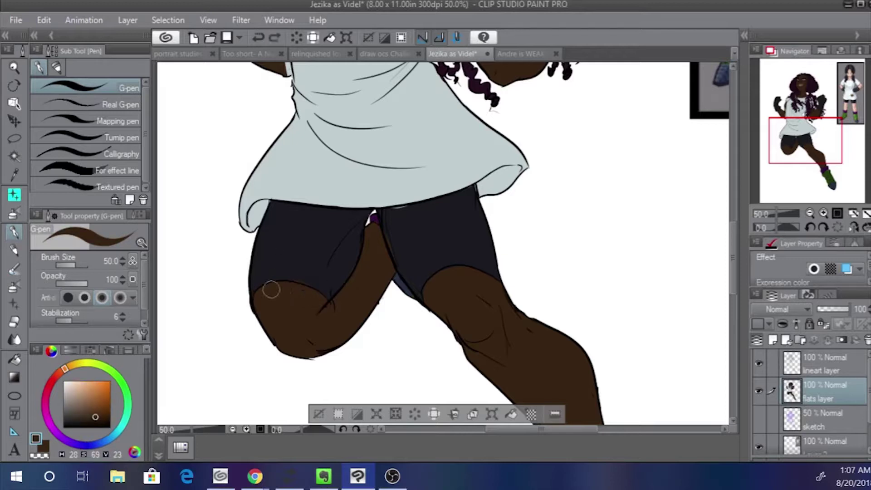
Reduce the brush to 20 and tidy the shorts beneath the shirt hem and the gap between the thighs with colours sampled nearby
left_click(418, 233, "alt")
key("bracketleft")
key("bracketleft")
key("bracketleft")
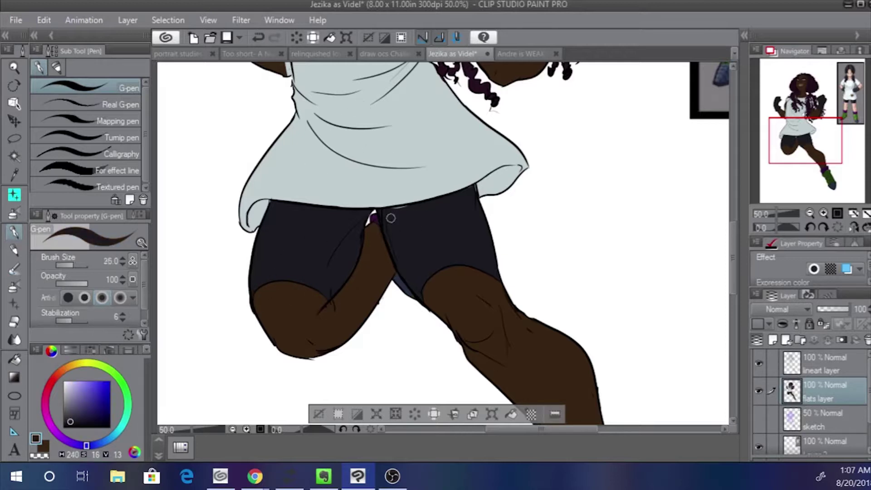
left_click(383, 268, "alt")
left_click(374, 221, "alt")
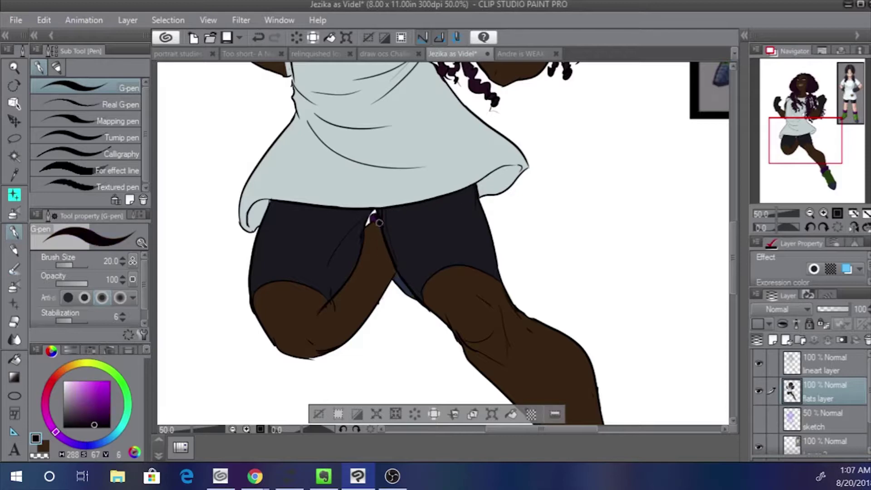
left_click(343, 257, "alt")
Sample the skin brown and touch up the skin on the arms beside the glove cuffs and around the neckline
left_click_drag(340, 131, 295, 329)
left_click(493, 233, "alt")
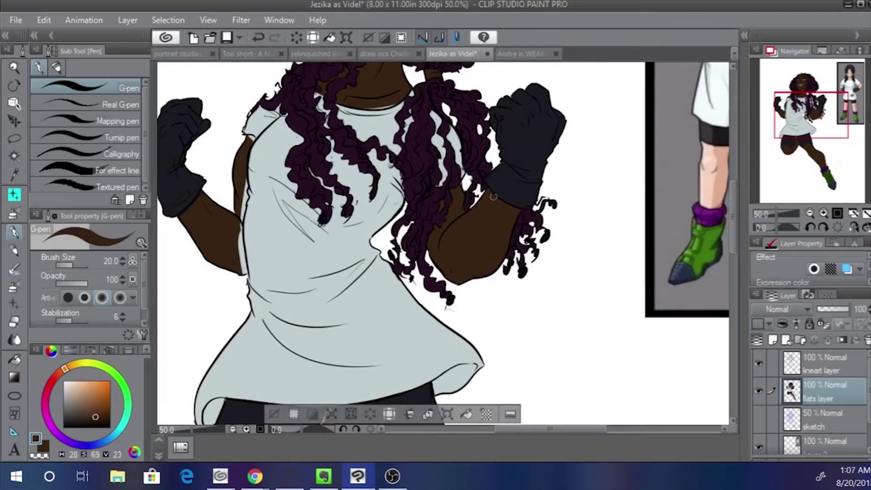
scroll(493, 196, "left", 3)
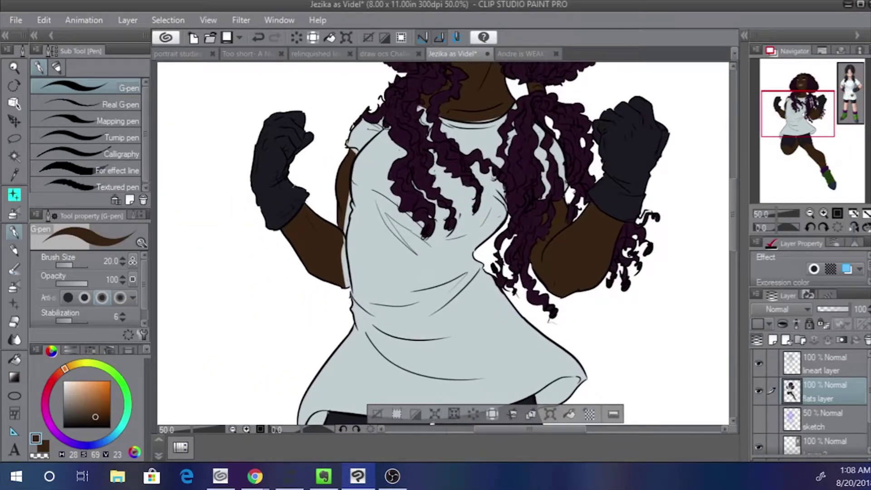
left_click_drag(309, 185, 276, 271)
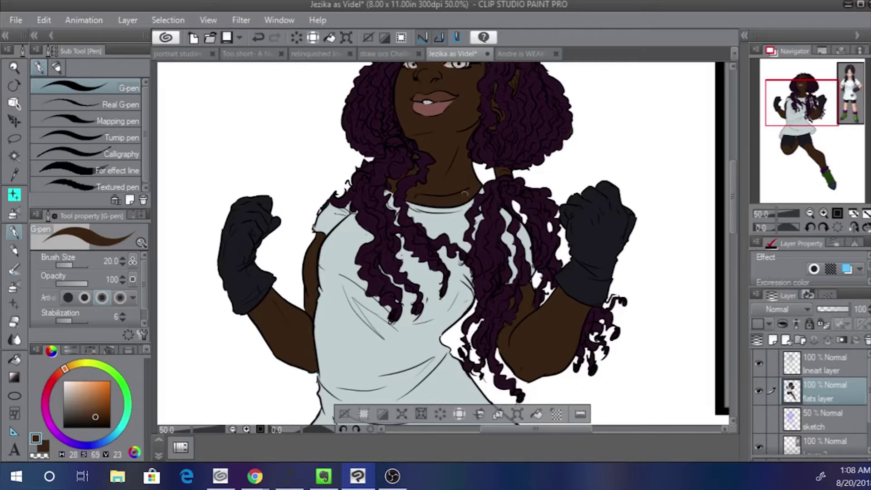
Sample the iris grey from the Andre is WEAK! character sketch, clear the selection and paint both of the character's irises with it
left_click(521, 54)
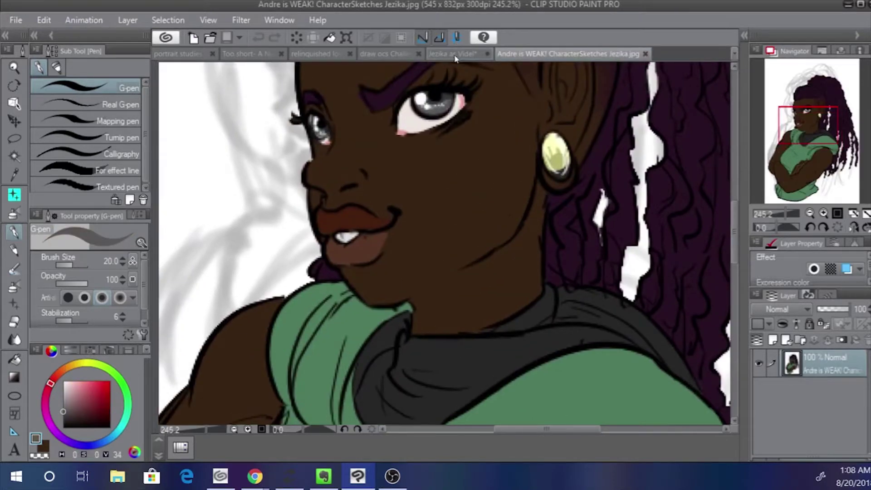
left_click(456, 54)
left_click(787, 214)
left_click_drag(798, 96, 803, 82)
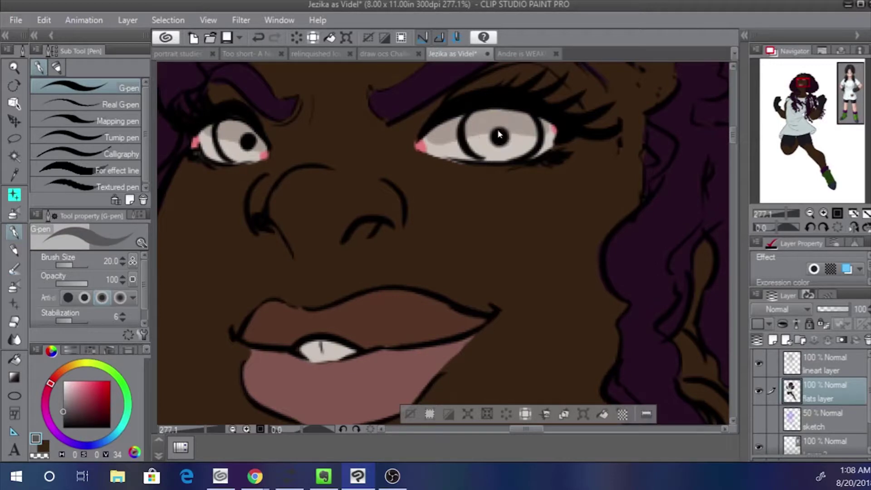
key("ctrl+d")
mouse_move(497, 129)
left_mouse_down()
mouse_move(495, 110)
mouse_move(521, 130)
left_mouse_up()
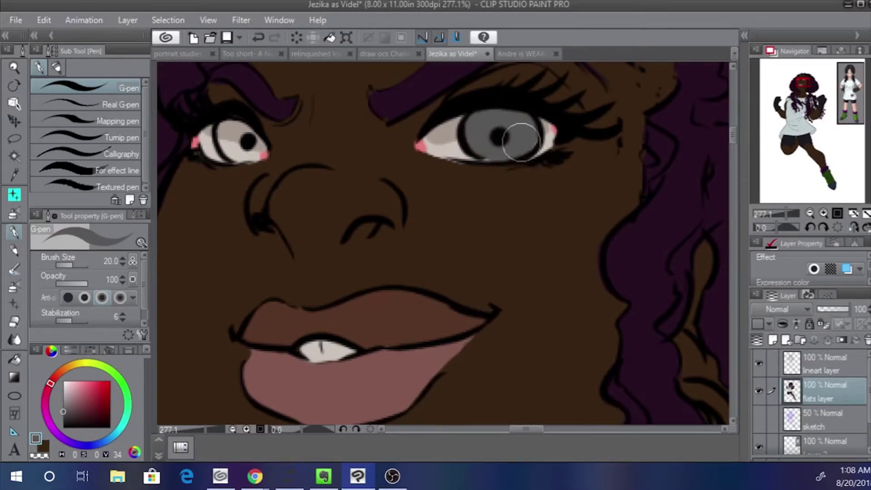
mouse_move(229, 134)
left_mouse_down()
mouse_move(238, 127)
mouse_move(243, 138)
mouse_move(227, 131)
left_mouse_up()
Fill the unpainted strands at the crown of the head with the sampled dark purple hair colour
left_click_drag(790, 211, 777, 214)
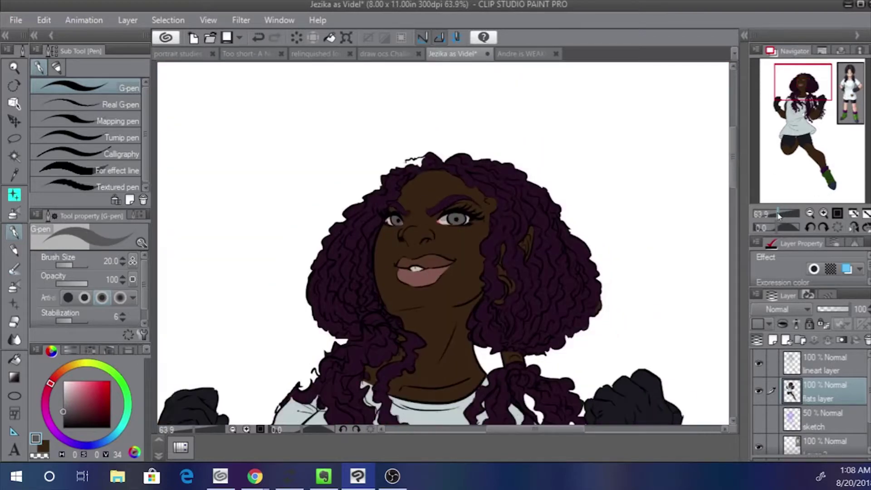
left_click(452, 190, "alt")
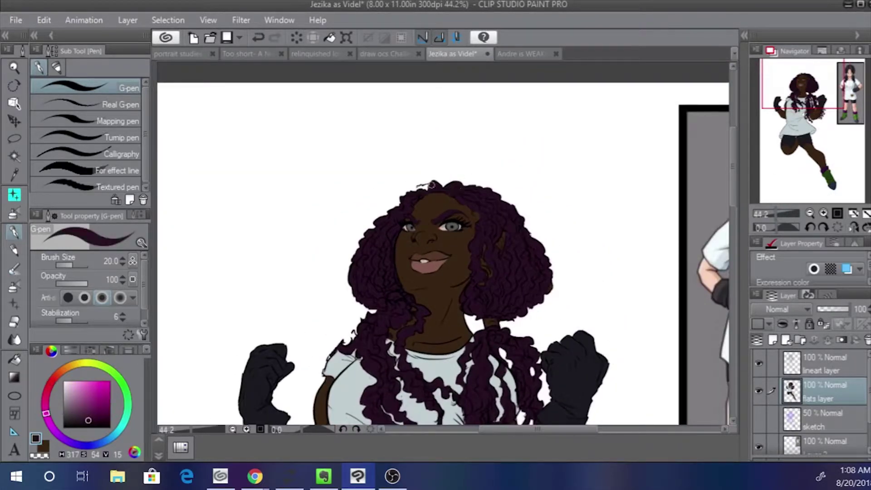
scroll(411, 201, "down", 3)
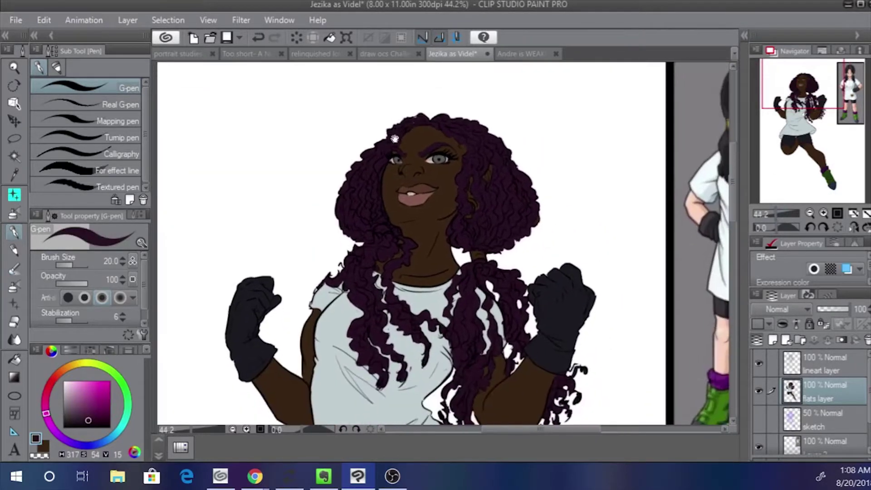
Sample the earring's pale yellow from the Andre is WEAK! sketch and paint the earring and both hair ties at brush size 12
left_click(522, 53)
left_click(454, 54)
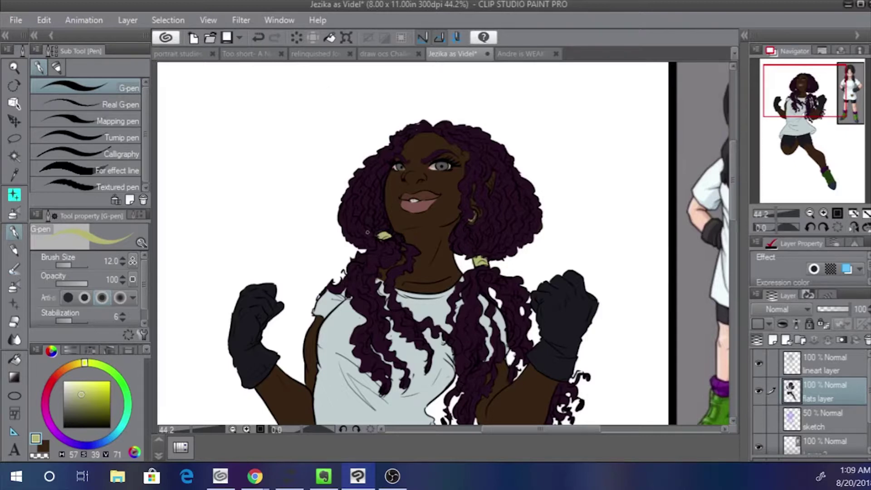
Erase small gaps between the curls near the far hair tie and in the lower part of the pigtail below the ear
left_click(383, 241, "alt")
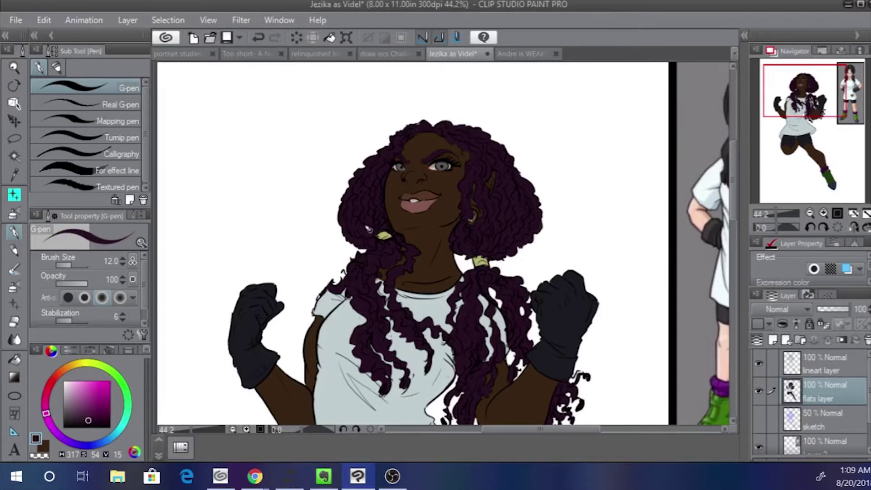
left_click(781, 214)
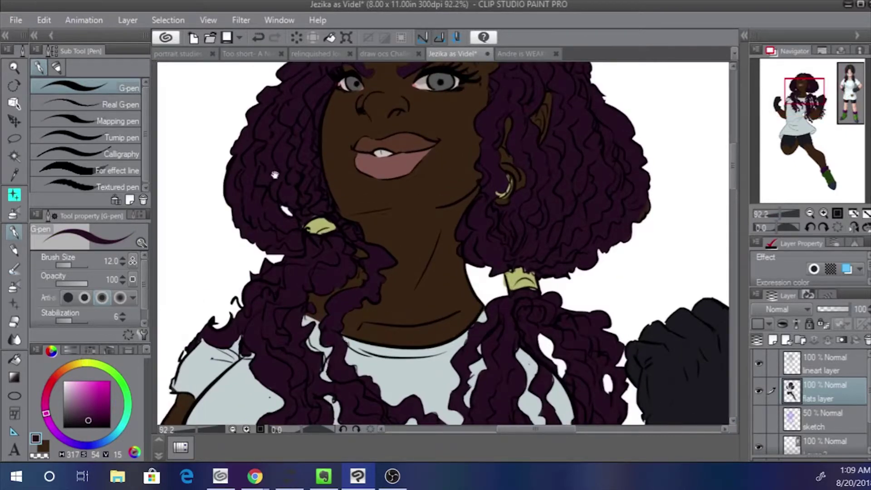
left_click_drag(275, 175, 241, 208)
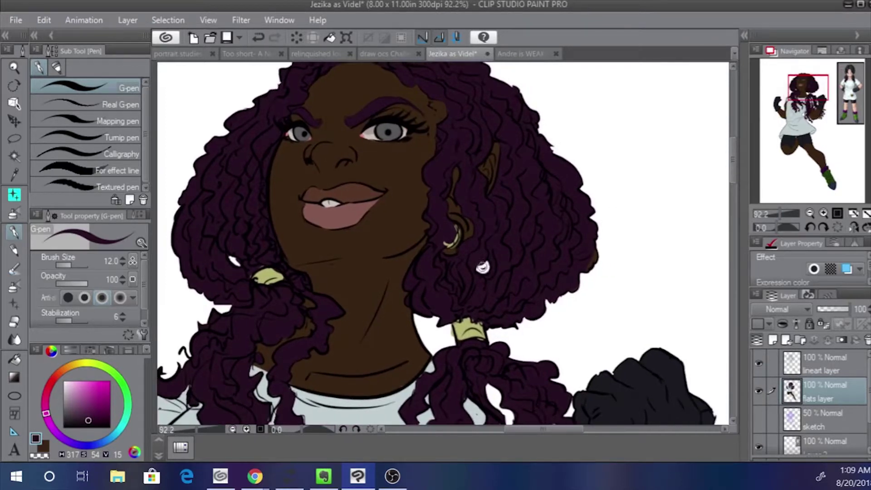
key("ctrl+z")
mouse_move(490, 262)
left_mouse_down()
mouse_move(493, 237)
mouse_move(525, 257)
mouse_move(512, 289)
left_mouse_up()
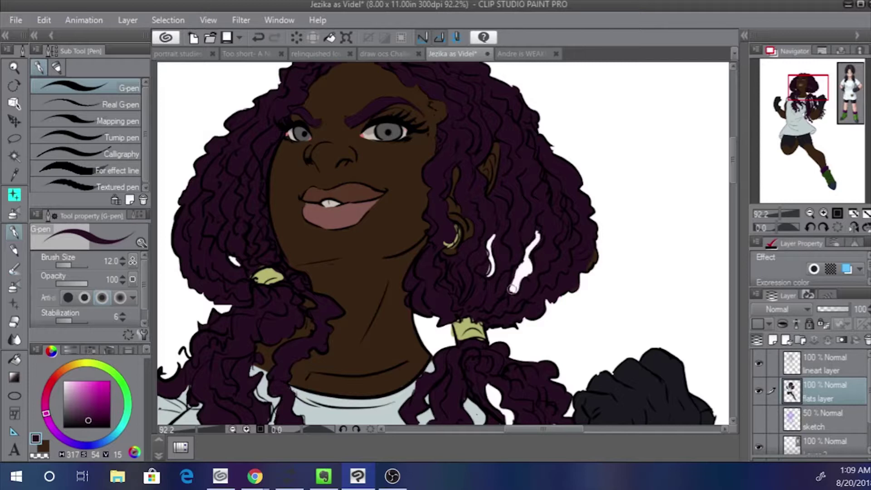
left_click_drag(576, 236, 569, 260)
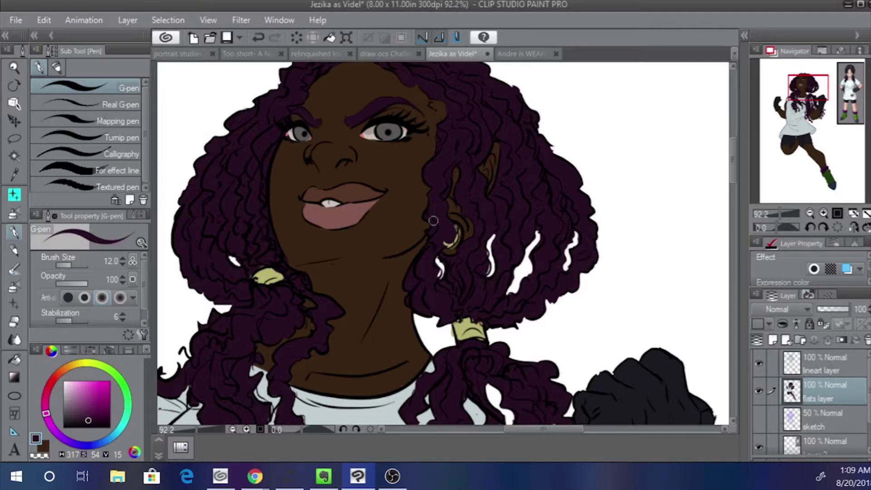
Erase more gaps between strands along the near pigtail's upper outer edge and around the far pigtail's hair tie
left_click_drag(472, 225, 432, 320)
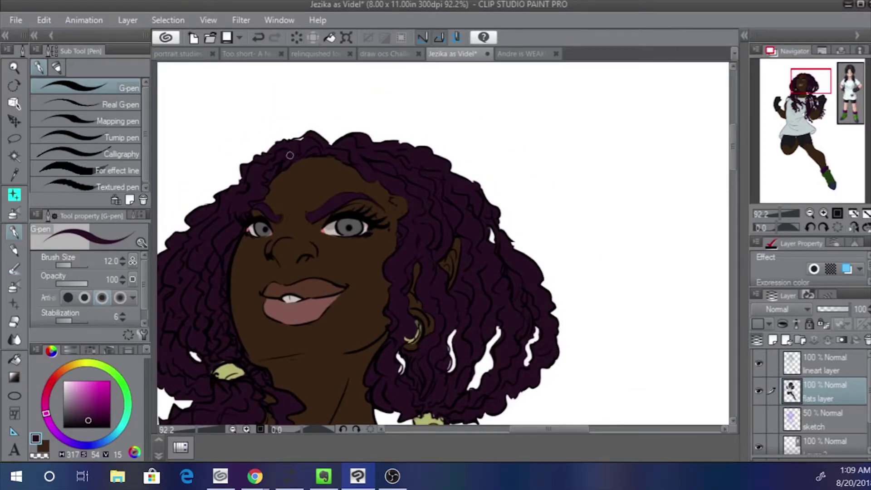
left_click_drag(293, 123, 393, 85)
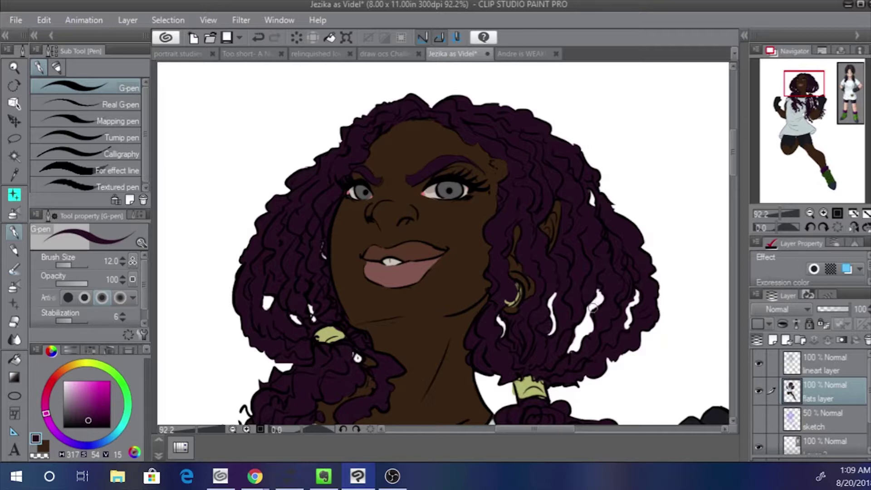
left_click_drag(575, 342, 583, 321)
Draw a black circle outline with the Ellipse tool on the lineart layer, near the shirt's flared lower corner
key("alt+Tab")
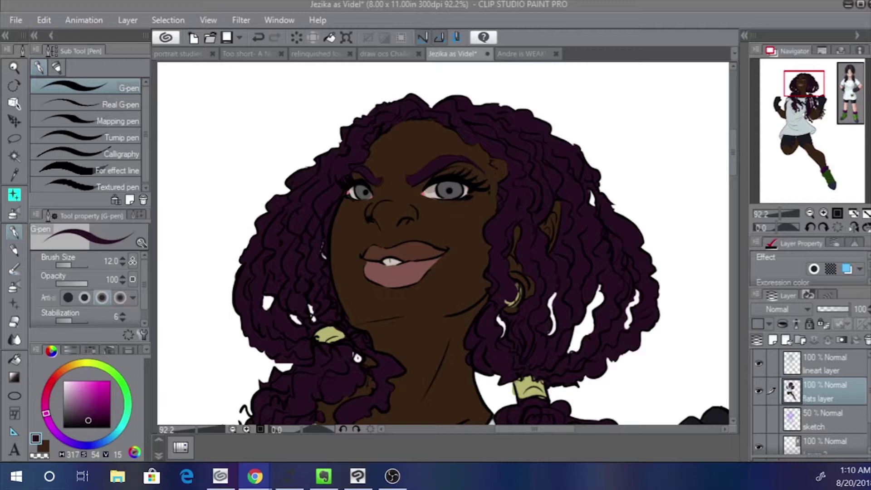
left_click(757, 226)
left_click(776, 213)
left_click(838, 227)
left_click(838, 213)
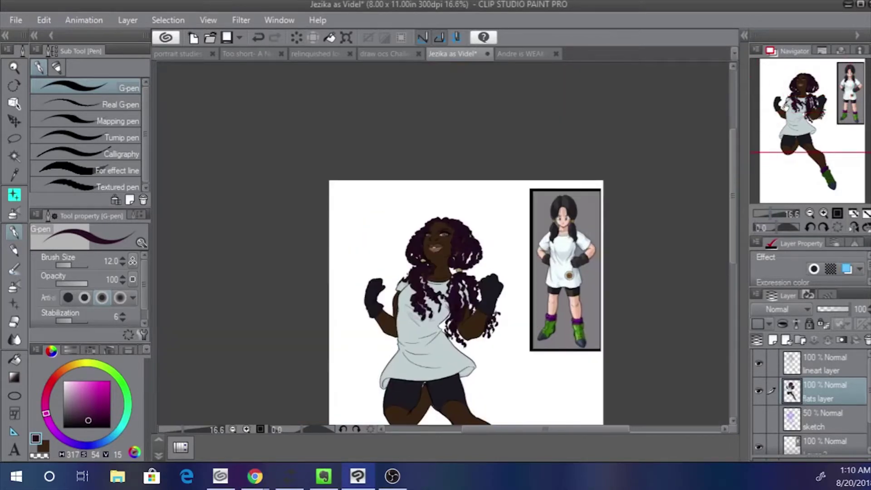
left_click(775, 217)
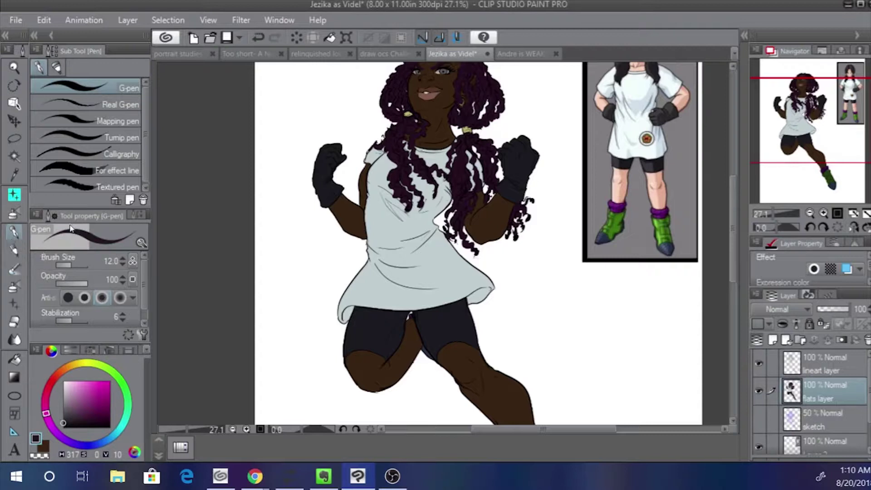
key("alt+bracketright")
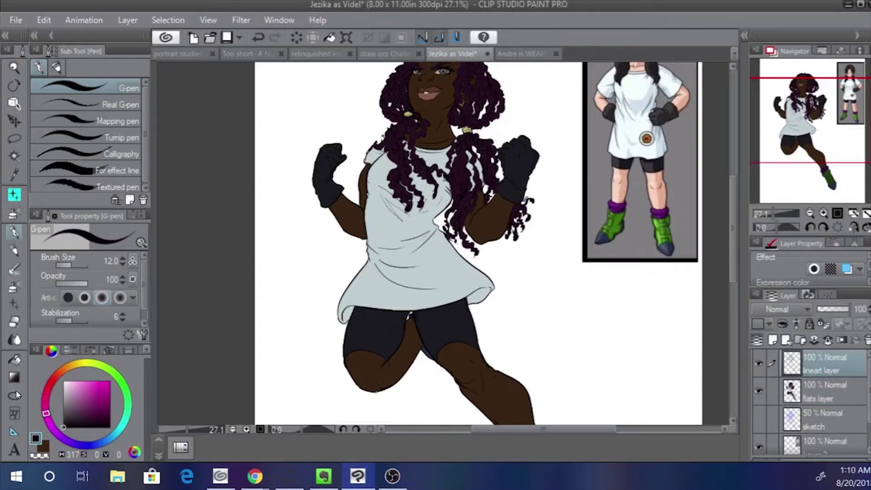
left_click(16, 395)
left_click_drag(434, 268, 470, 295)
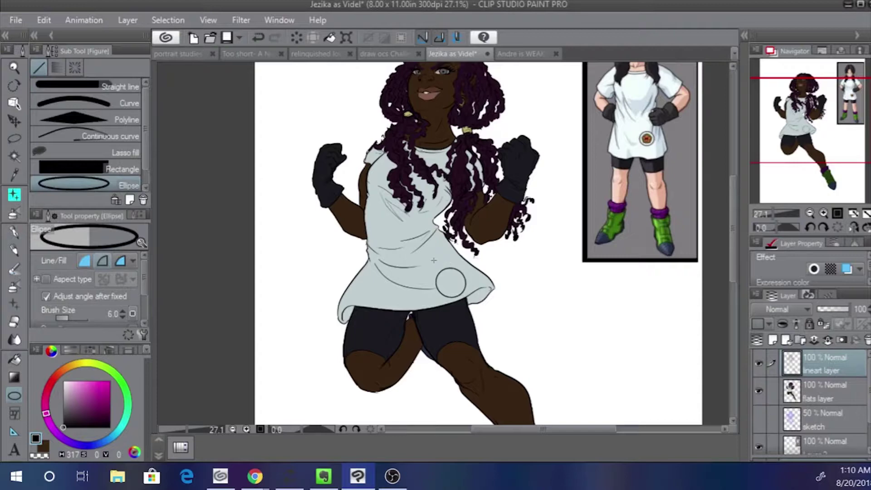
left_click_drag(773, 212, 780, 213)
mouse_move(810, 119)
left_mouse_down()
mouse_move(844, 116)
mouse_move(849, 102)
mouse_move(806, 131)
left_mouse_up()
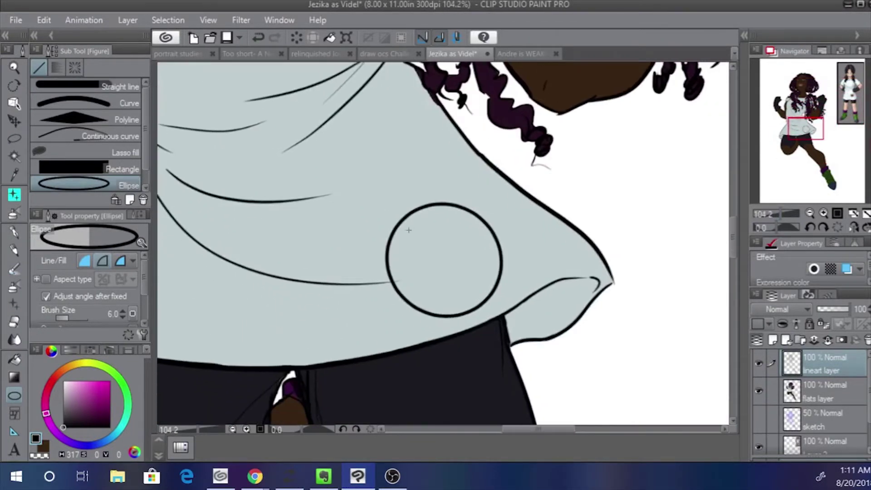
left_click_drag(402, 225, 491, 312)
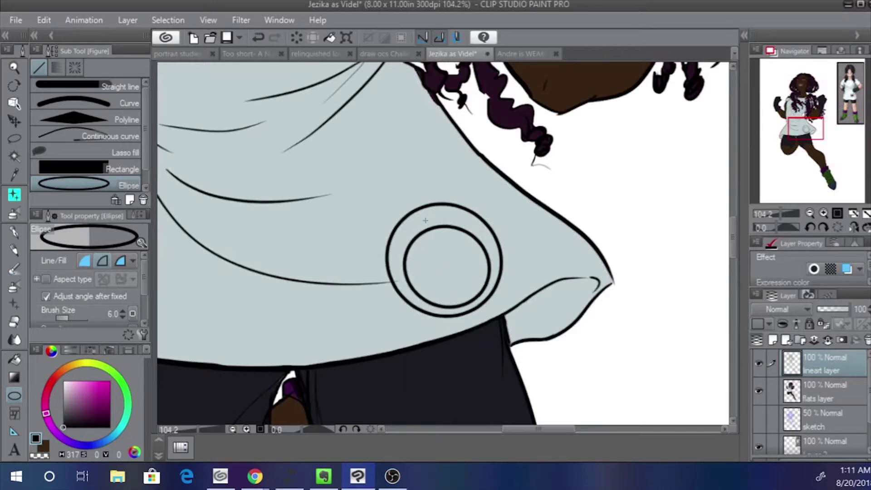
key("ctrl+z")
left_click_drag(391, 216, 485, 301)
key("ctrl+z")
Draw a smaller concentric circle inside the emblem circle on the shirt, using the reference emblem as a guide
left_click_drag(443, 268, 32, 474)
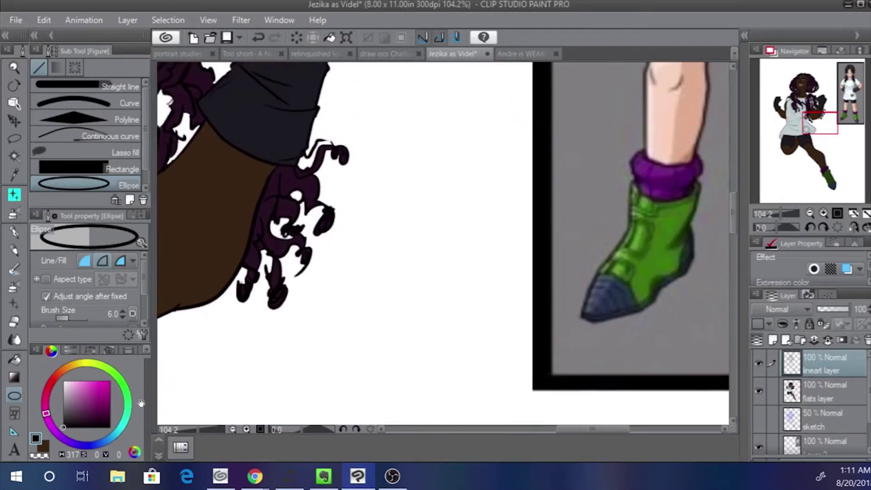
left_click_drag(365, 276, 181, 426)
left_click_drag(312, 278, 689, 86)
left_click_drag(172, 403, 341, 286)
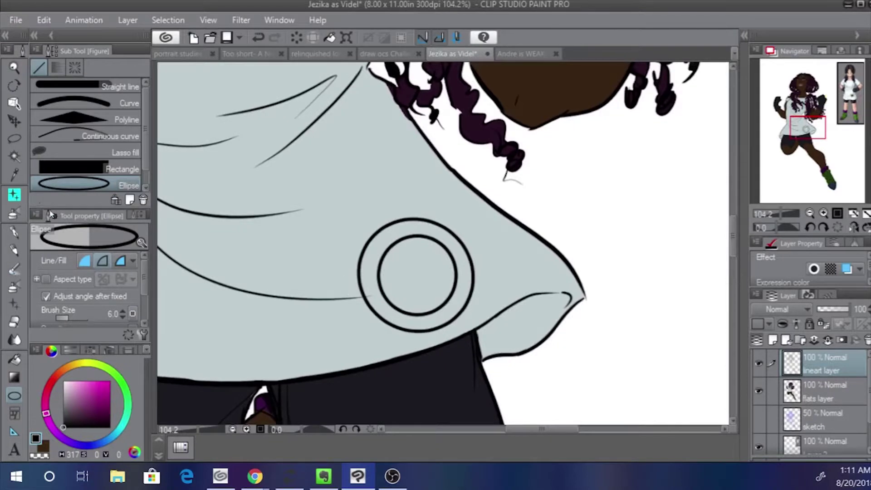
Fill the emblem's inner circle on the flats layer with the dark green sampled from the boot, and clear the selection
left_click(816, 392)
key("alt+]")
key("w")
left_click(397, 285)
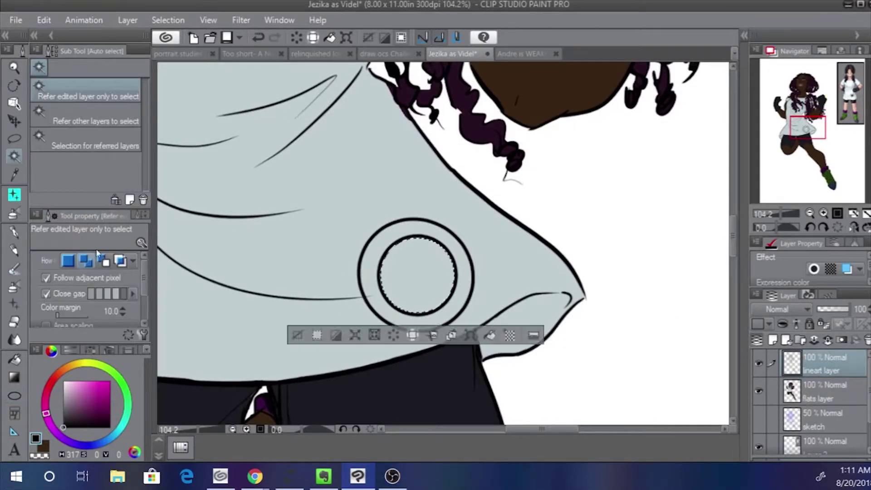
key("alt+[")
left_click_drag(852, 115, 845, 143)
left_click(858, 111)
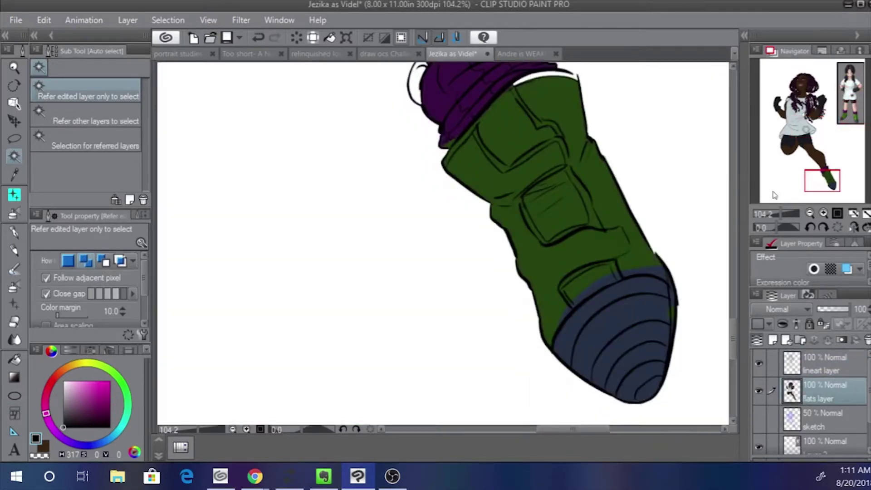
left_click(549, 251, "alt")
key("x")
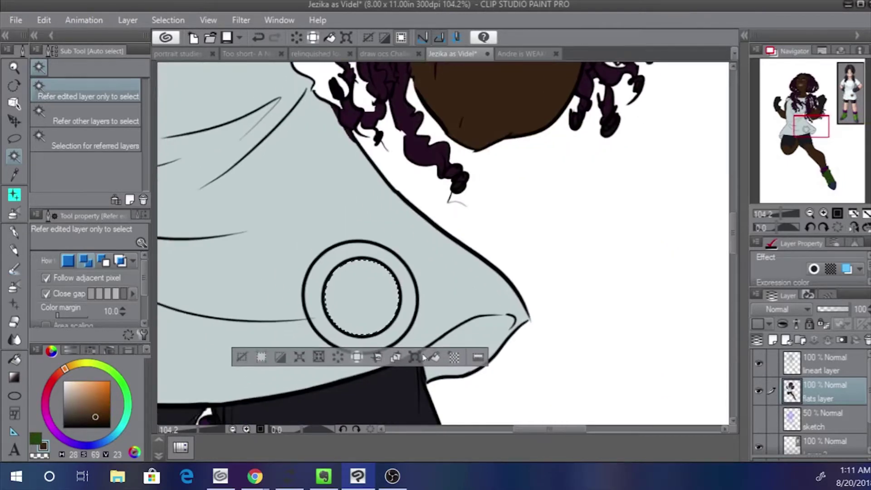
key("alt+BackSpace")
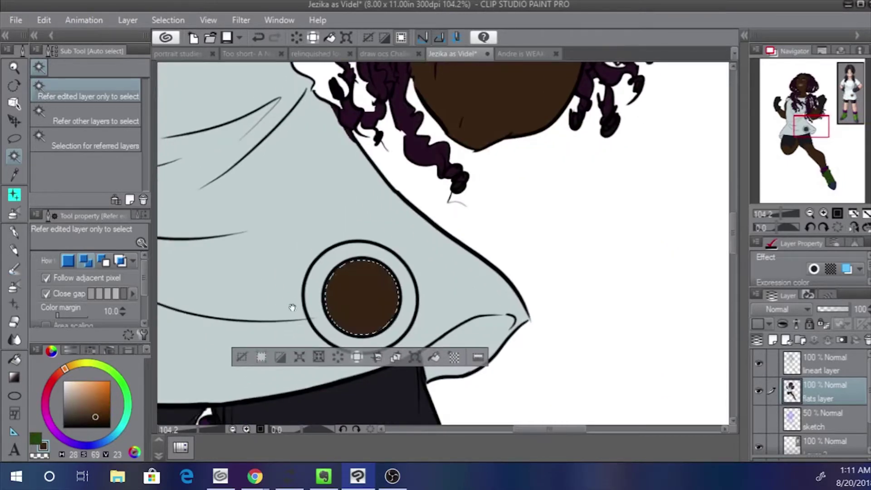
left_click(824, 170)
left_click(517, 303, "alt")
left_click(807, 130)
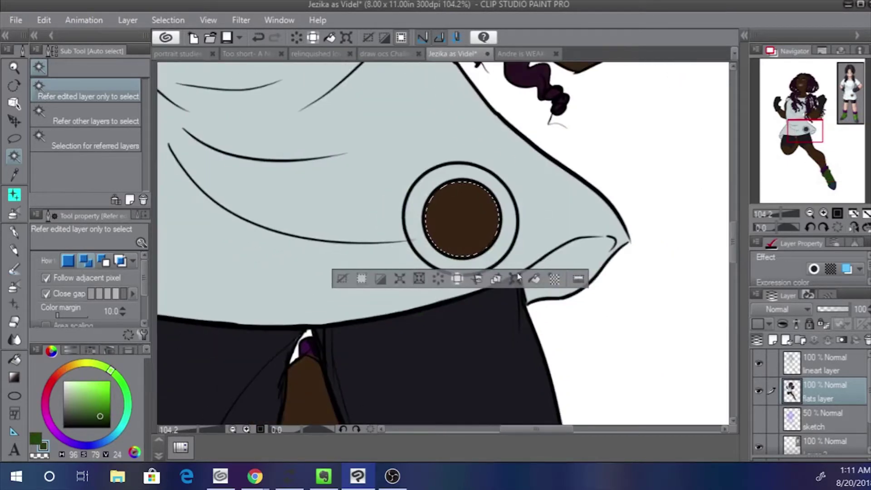
key("alt+BackSpace")
key("ctrl+d")
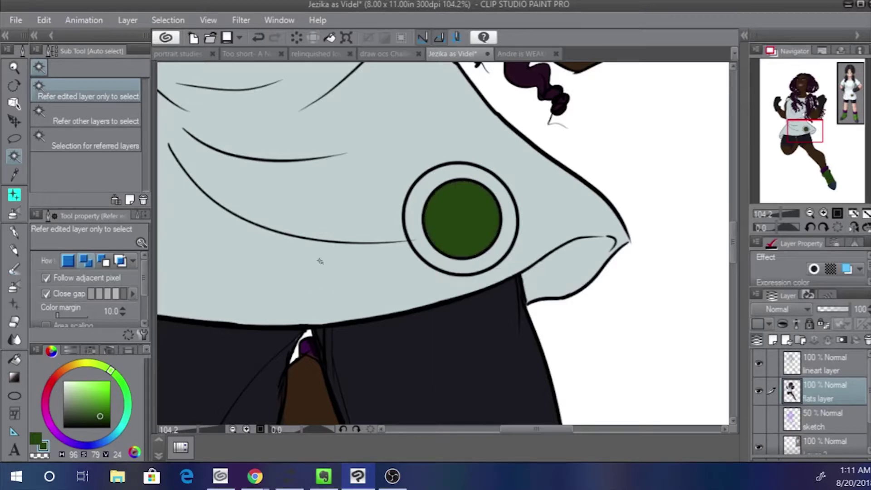
Choose a saturated orange and pick the Soft Star decoration brush for the emblem's star
left_click(55, 378)
left_click(66, 369)
left_click(101, 395)
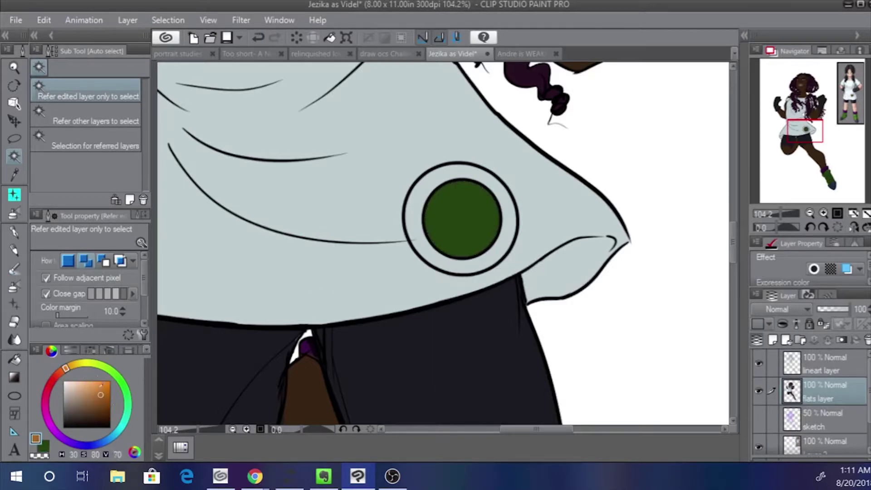
left_click(104, 398)
left_click(15, 195)
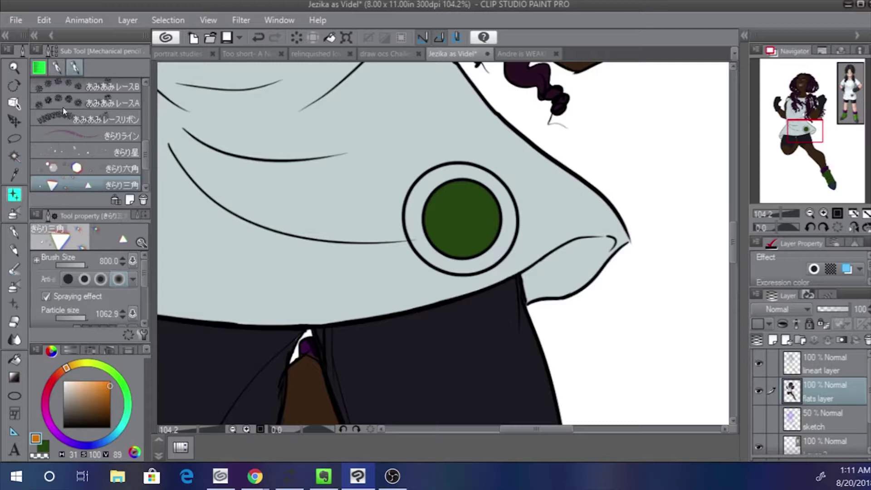
scroll(63, 107, "up", 10)
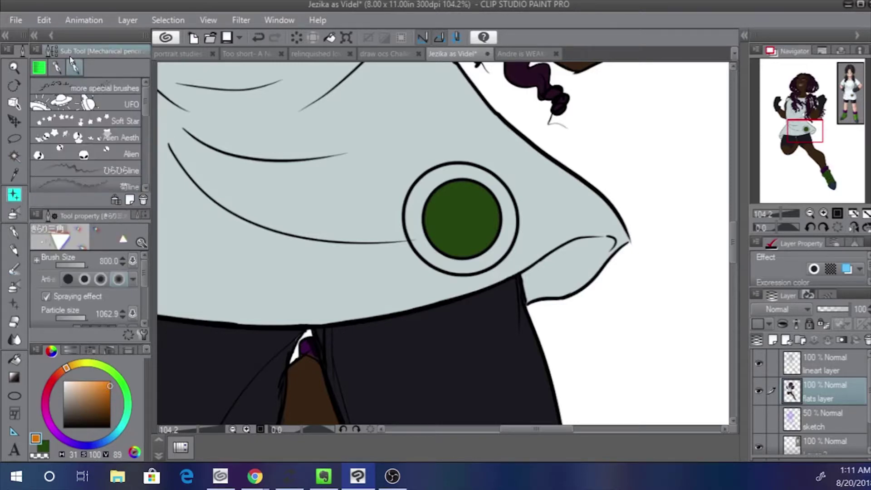
left_click(49, 120)
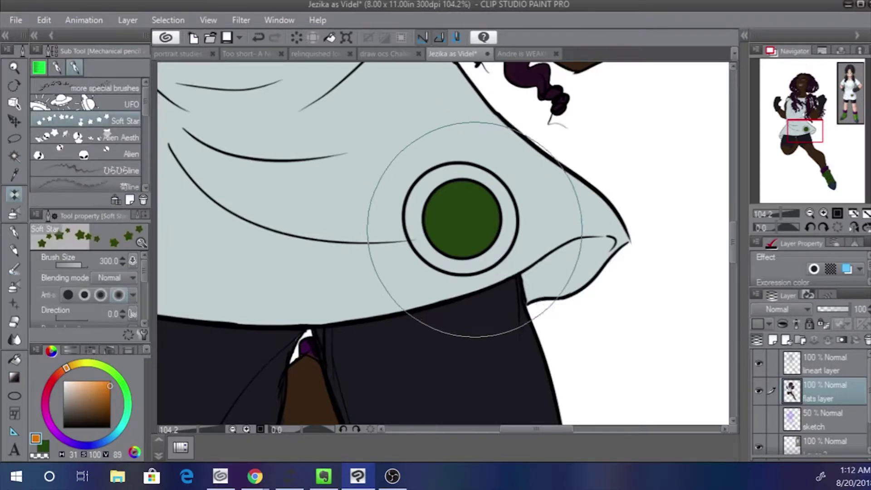
key("x")
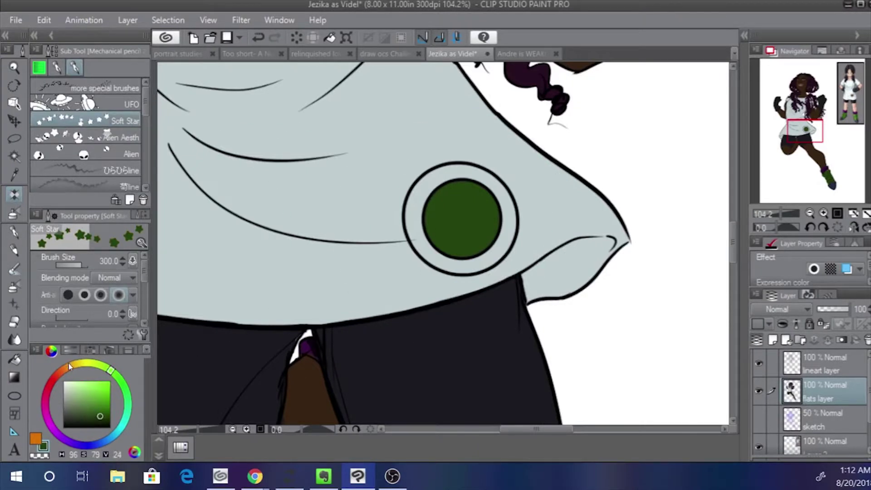
key("x")
Try to stamp an orange star in the centre of the emblem's green circle on the flats layer
left_click(454, 232)
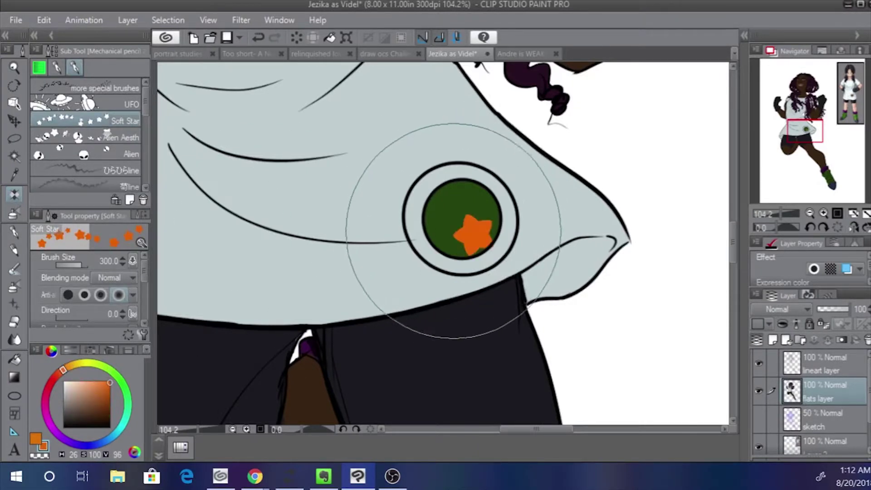
key("ctrl+z")
left_click(453, 210)
key("ctrl+z")
left_click(458, 216)
key("ctrl+z")
left_click(464, 214)
key("ctrl+z")
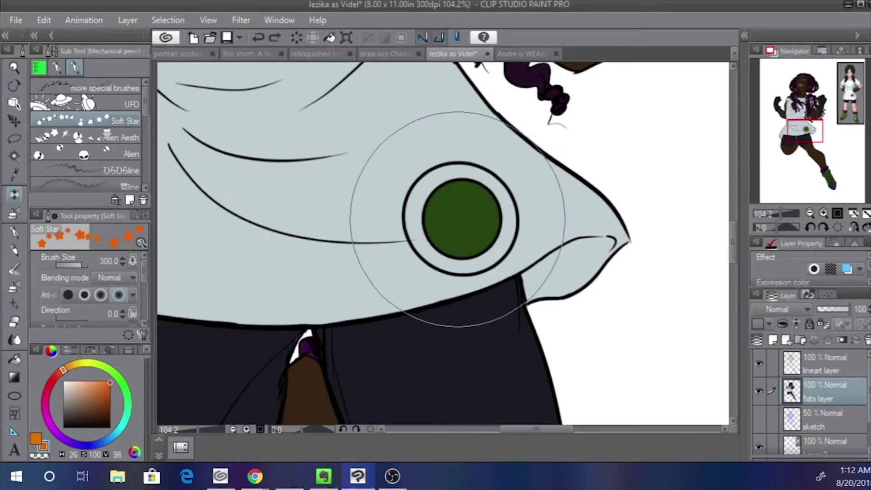
left_click(461, 217)
key("ctrl+z")
left_click(462, 214)
key("ctrl+z")
left_click(460, 212)
key("ctrl+z")
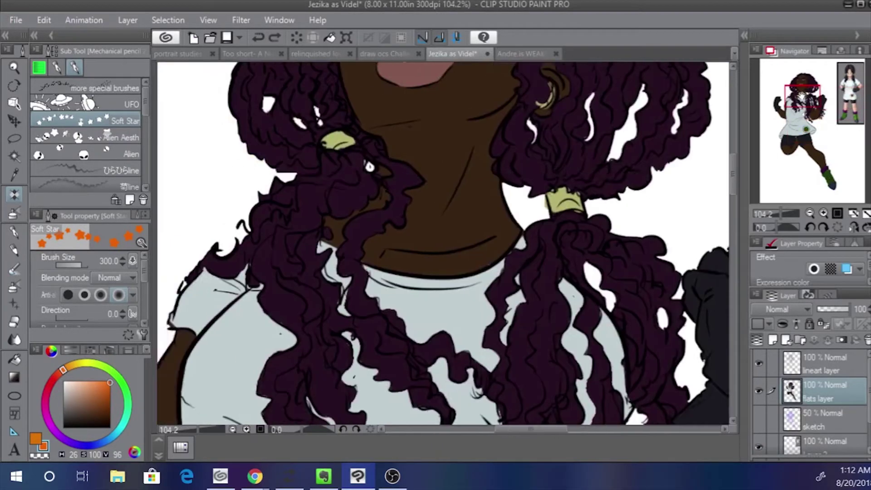
Make the lineart layer active and change the Soft Star brush's spray deviation
mouse_move(802, 96)
left_mouse_down()
mouse_move(822, 127)
mouse_move(792, 106)
left_mouse_up()
left_click(811, 361)
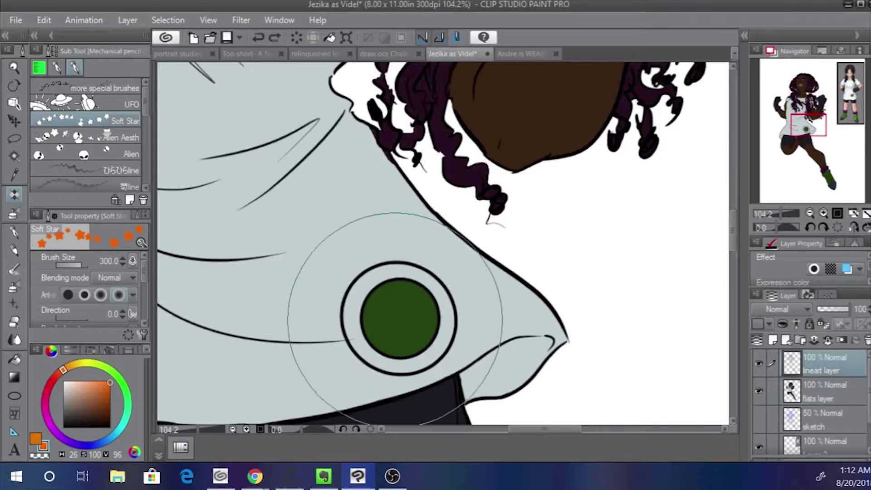
scroll(145, 295, "down", 3)
scroll(147, 302, "down", 5)
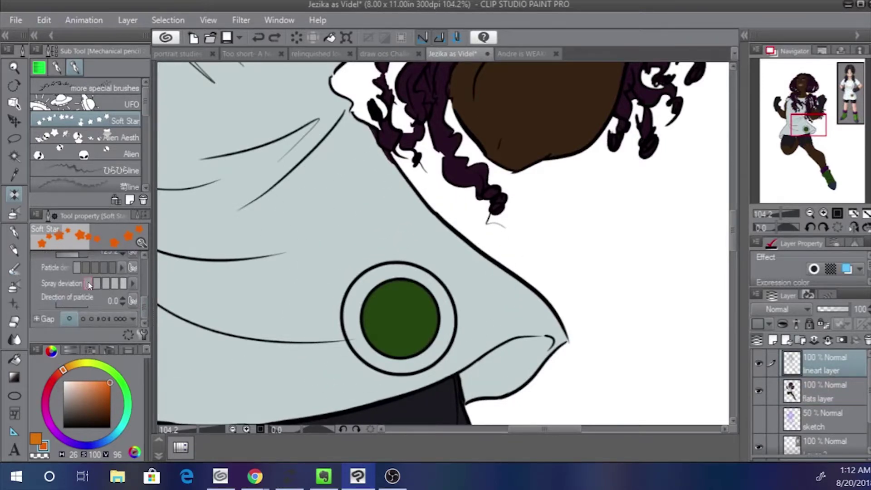
left_click(90, 285)
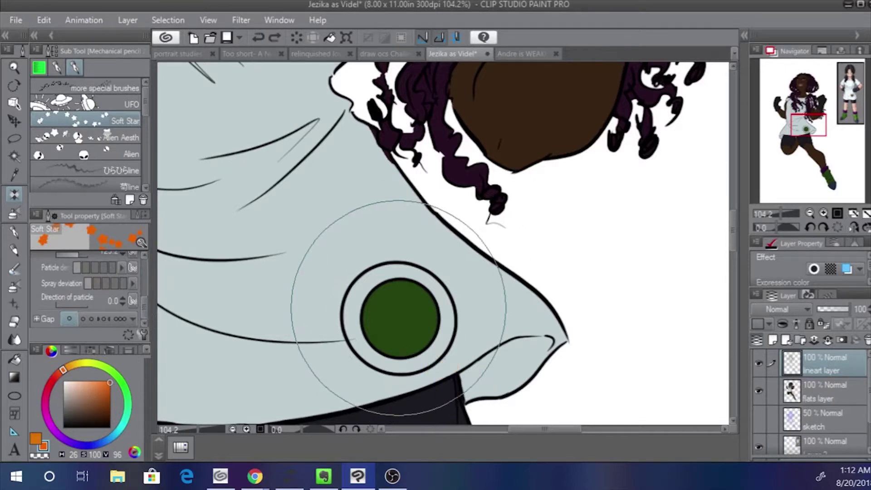
Try to stamp an orange star centred over the green circle on the lineart layer, varying the stamping point around the emblem
left_click(398, 307)
key("ctrl+z")
left_click(400, 305)
key("ctrl+z")
left_click(400, 306)
key("ctrl+z")
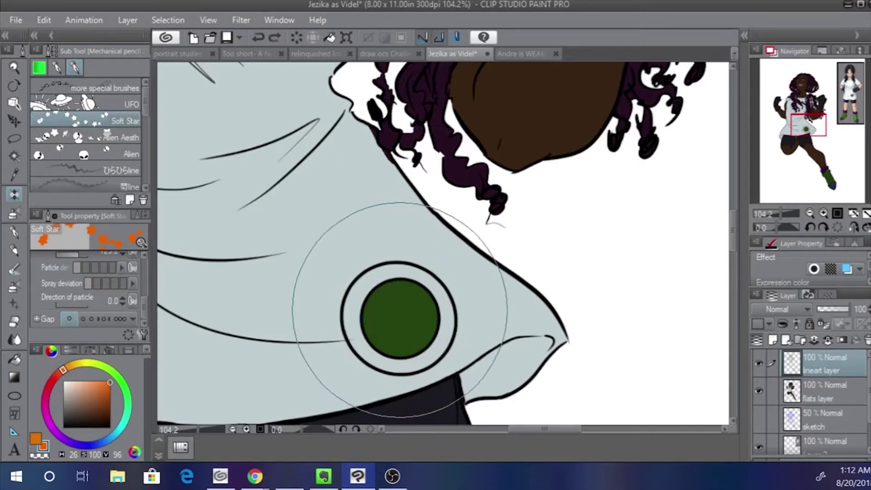
left_click(399, 308)
key("ctrl+z")
left_click(398, 306)
key("ctrl+z")
left_click(396, 303)
key("ctrl+z")
left_click(383, 263)
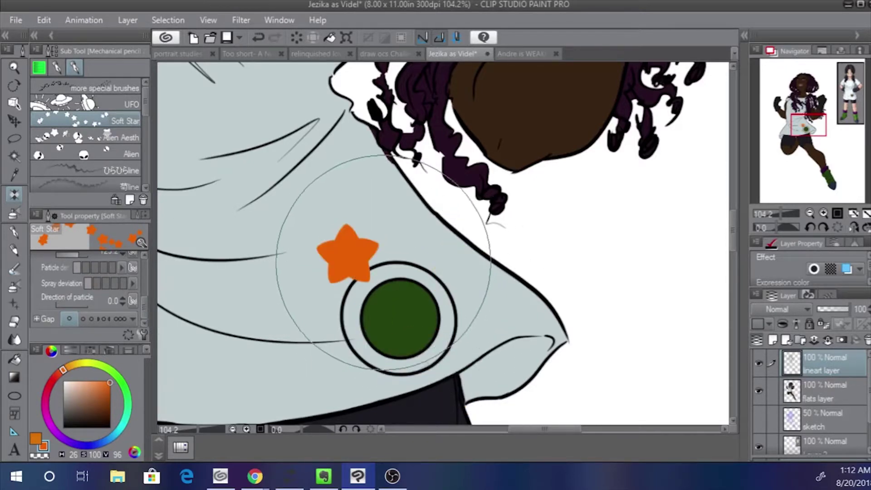
key("ctrl+z")
left_click(383, 297)
key("ctrl+z")
left_click(407, 354)
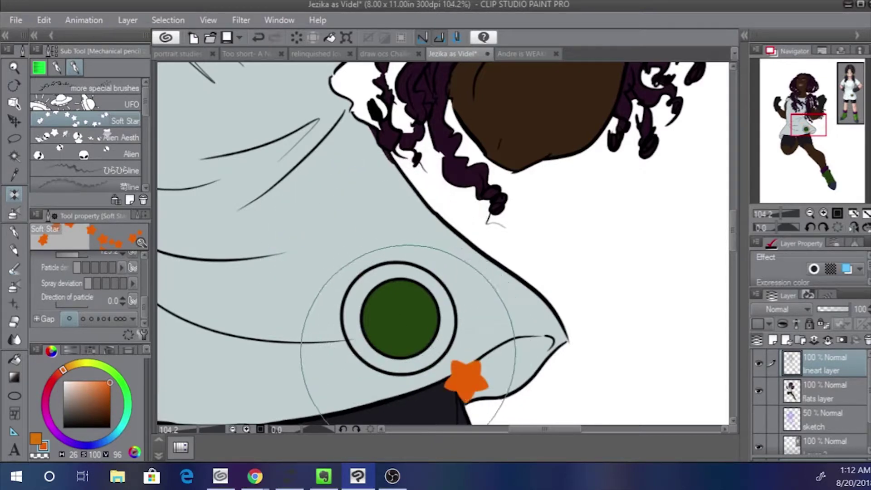
key("ctrl+z")
left_click(416, 370)
key("ctrl+z")
left_click(411, 358)
key("ctrl+z")
left_click(400, 317)
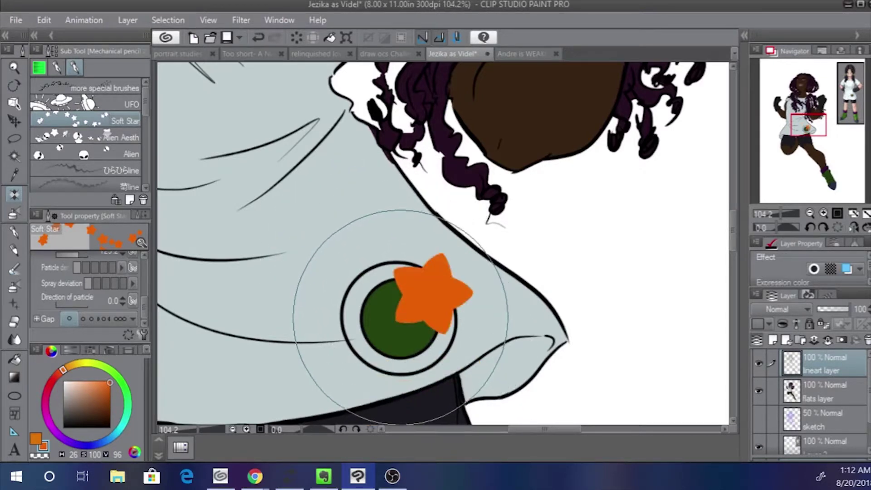
key("ctrl+z")
left_click(400, 317)
key("ctrl+z")
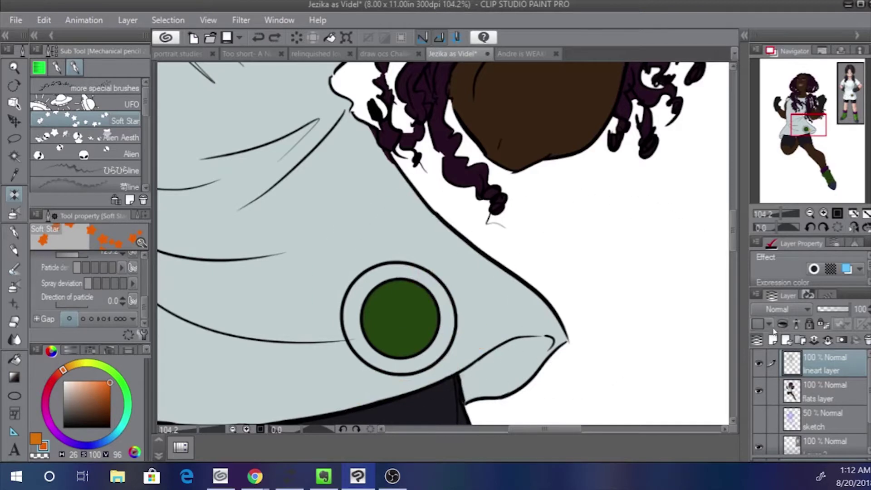
Stamp an orange star on a new layer, rotate it about 17.7 degrees and centre it in the emblem's green circle
left_click(774, 338)
left_click(378, 359)
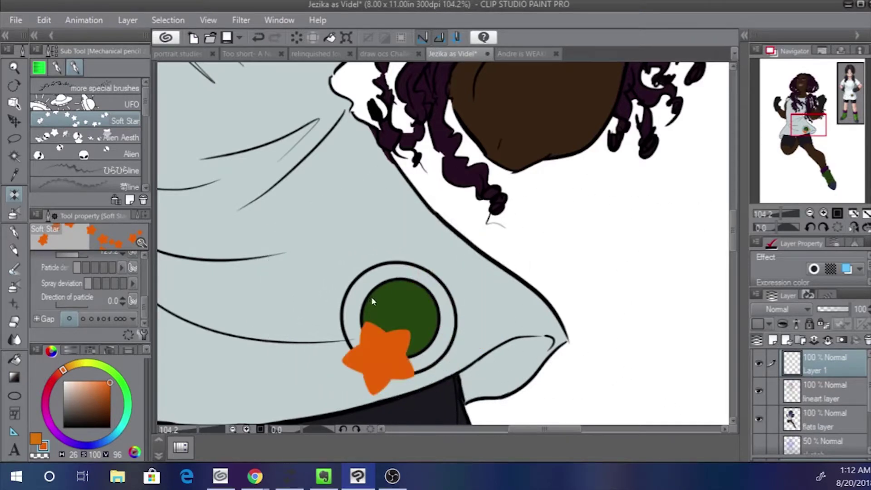
key("ctrl+t")
left_click_drag(366, 333, 381, 293)
left_click_drag(341, 303, 349, 287)
left_click_drag(381, 323, 380, 325)
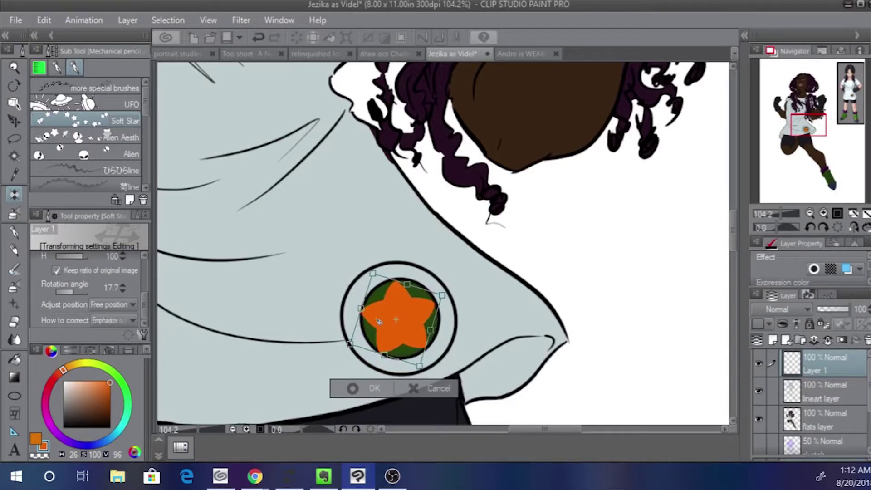
left_click(370, 387)
left_click(396, 282)
key("ctrl+z")
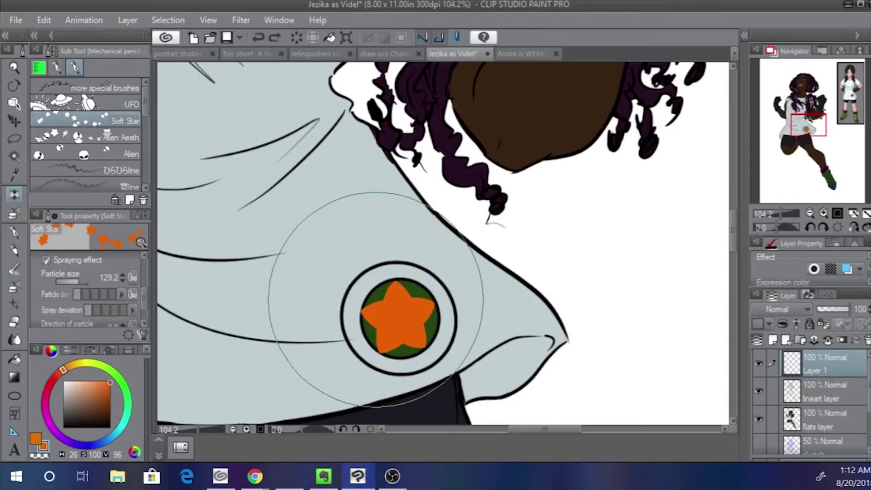
Merge the star's layer down into the lineart layer
right_click(830, 361)
left_click(812, 271)
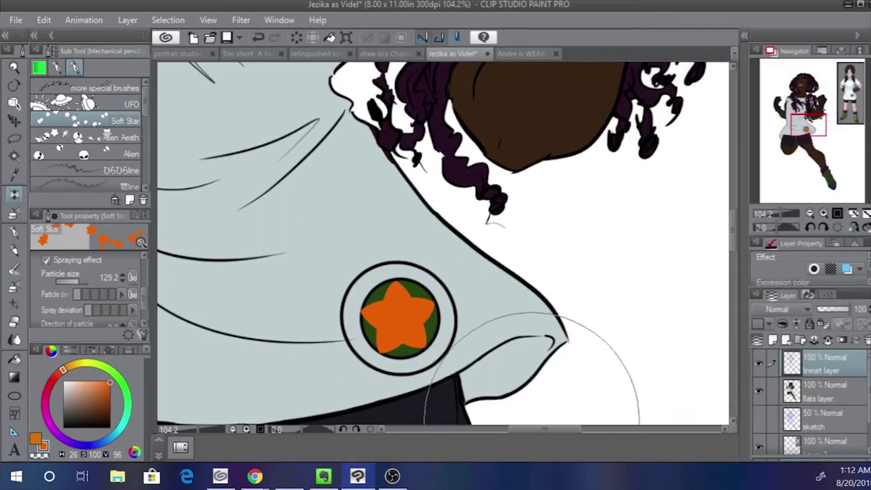
left_click_drag(776, 214, 773, 214)
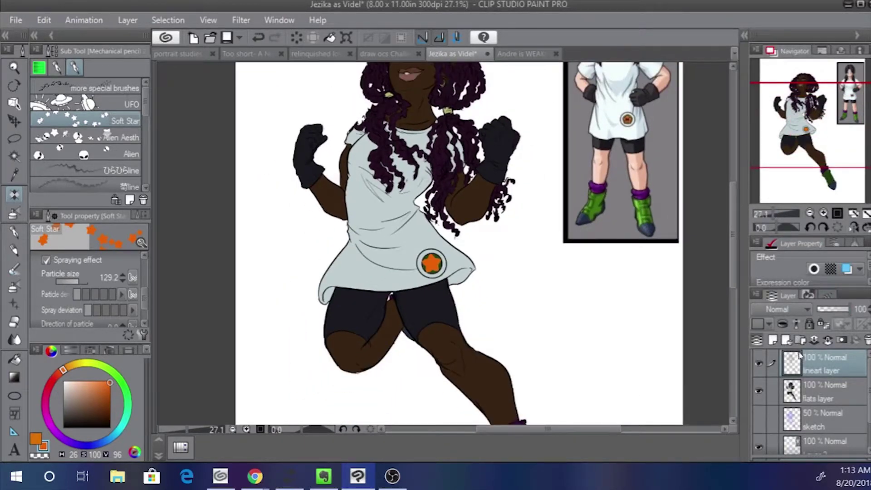
Paint the uncoloured sock fold beside the ankle on the flats layer with the sampled sock purple, using a smaller G-pen
left_click(820, 389)
left_click(777, 213)
left_click_drag(809, 126, 822, 169)
left_click(784, 213)
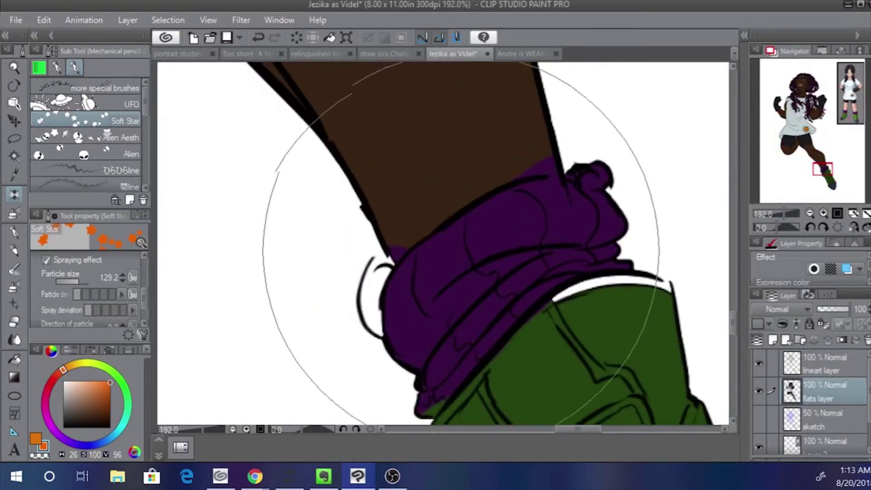
left_click(446, 268, "alt")
key("bracketleft")
key("bracketleft")
key("bracketleft")
key("bracketleft")
key("bracketleft")
key("bracketleft")
key("bracketleft")
key("bracketleft")
key("p")
mouse_move(382, 275)
left_mouse_down()
mouse_move(392, 328)
mouse_move(385, 276)
mouse_move(376, 321)
mouse_move(391, 333)
left_mouse_up()
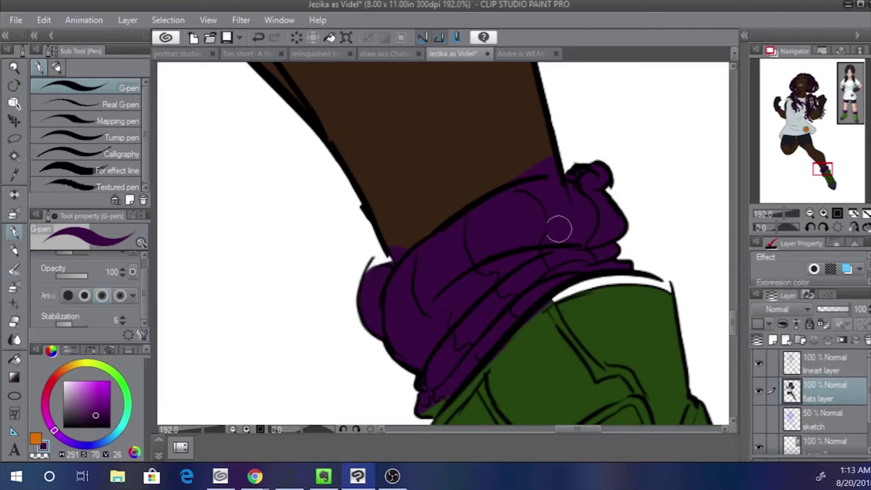
Fill the white gap along the boot's top edge with boot green and recolour the sock's lower corner purple
left_click(546, 322, "alt")
mouse_move(555, 297)
left_mouse_down()
mouse_move(657, 287)
mouse_move(541, 325)
mouse_move(565, 232)
left_mouse_up()
left_click(481, 278, "alt")
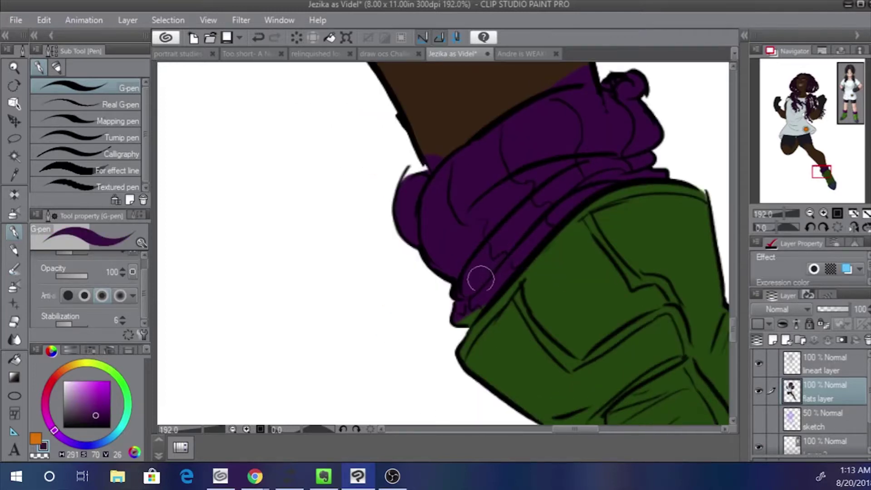
left_click_drag(473, 311, 457, 314)
Cover the purple spill on the ankle with the sampled skin brown and touch up the small sock fold in purple
left_click_drag(456, 131, 453, 242)
left_click(428, 243, "alt")
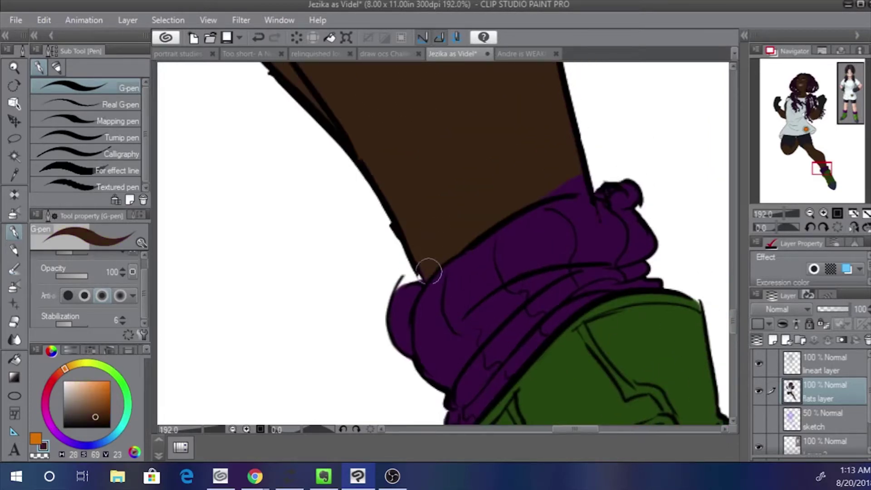
left_click_drag(581, 185, 576, 179)
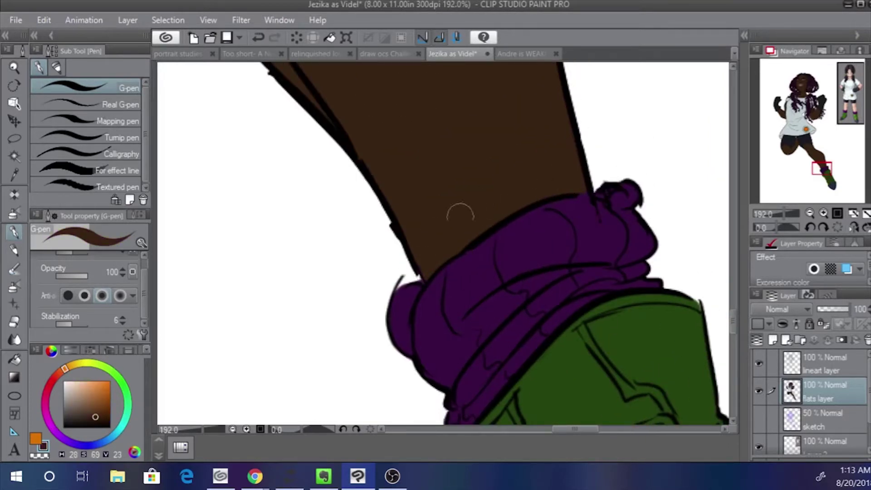
left_click(396, 289, "alt")
mouse_move(397, 289)
left_mouse_down()
mouse_move(409, 277)
mouse_move(416, 283)
left_mouse_up()
Paint boot green over the blue spill along the upper edge of the boot's toe cap
left_click_drag(591, 248, 430, 29)
left_click_drag(593, 329, 535, 161)
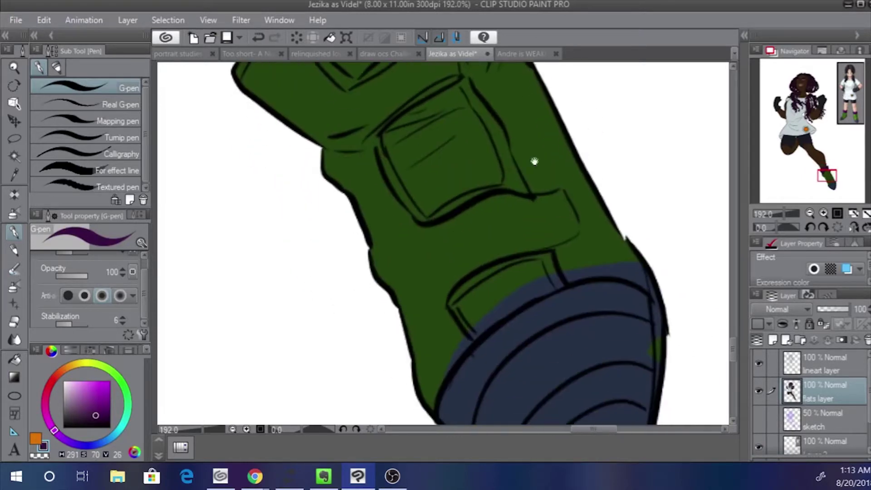
left_click(579, 227, "alt")
left_click_drag(639, 277, 465, 325)
mouse_move(561, 283)
left_mouse_down()
mouse_move(448, 361)
mouse_move(439, 377)
left_mouse_up()
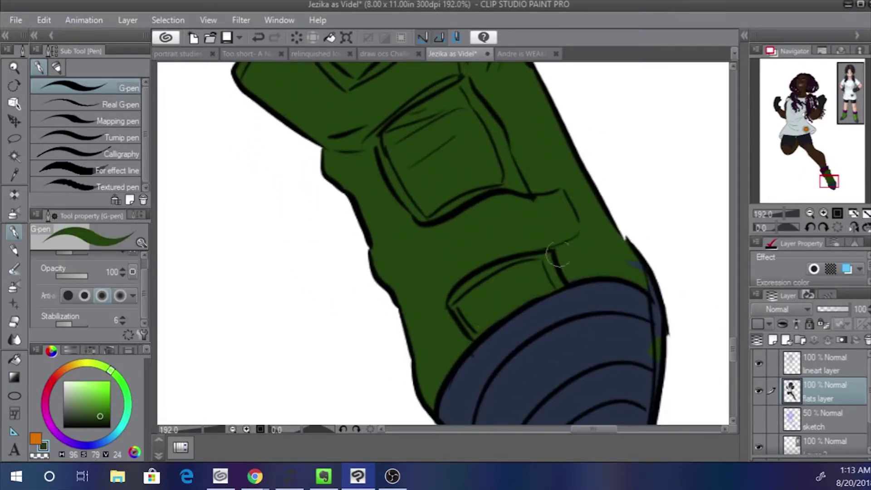
left_click_drag(628, 264, 637, 268)
Cover the green patch along the toe cap's outer edge with the sampled toe-cap blue
left_click(621, 304, "alt")
left_click_drag(654, 338, 650, 373)
left_click_drag(604, 279, 585, 157)
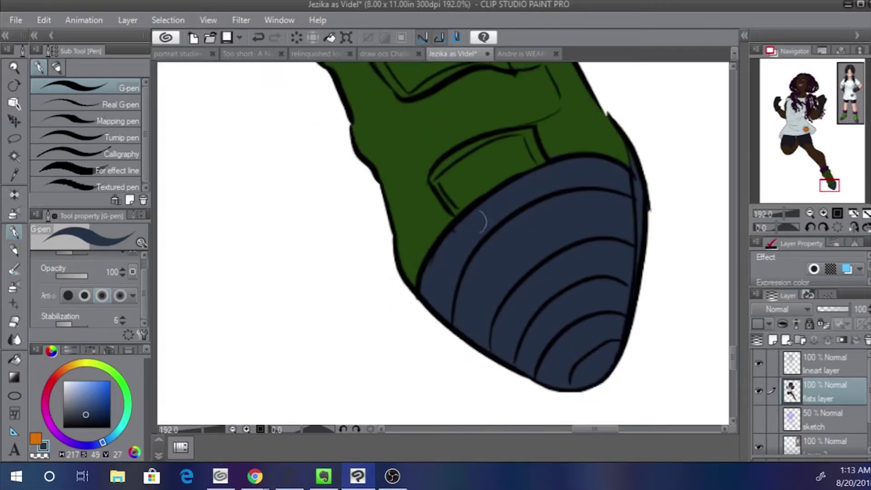
Cover the green specks along the blue inner hem between the legs with toe-cap blue
left_click_drag(412, 188, 574, 397)
left_click_drag(453, 172, 572, 390)
left_click_drag(429, 155, 588, 359)
left_click_drag(417, 136, 581, 372)
left_click_drag(408, 95, 635, 422)
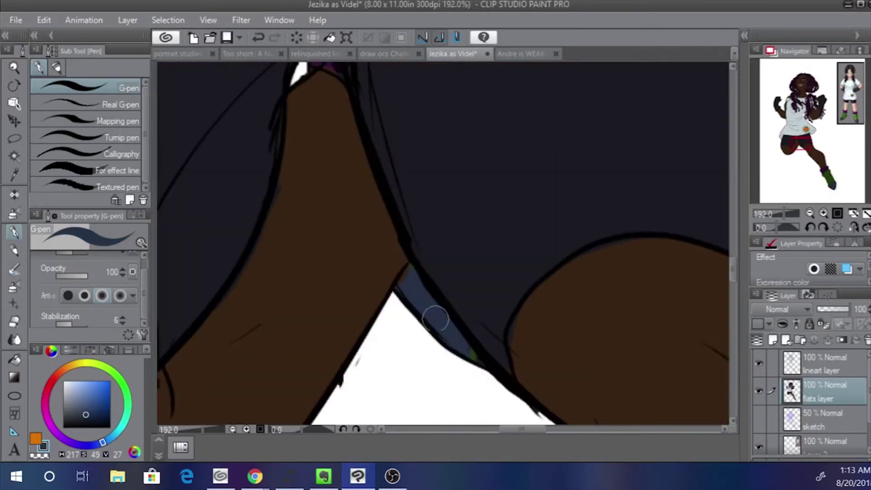
Touch up the thigh edge with sampled skin brown and the shorts' lower corner with the sampled shorts colour
left_click(536, 312, "alt")
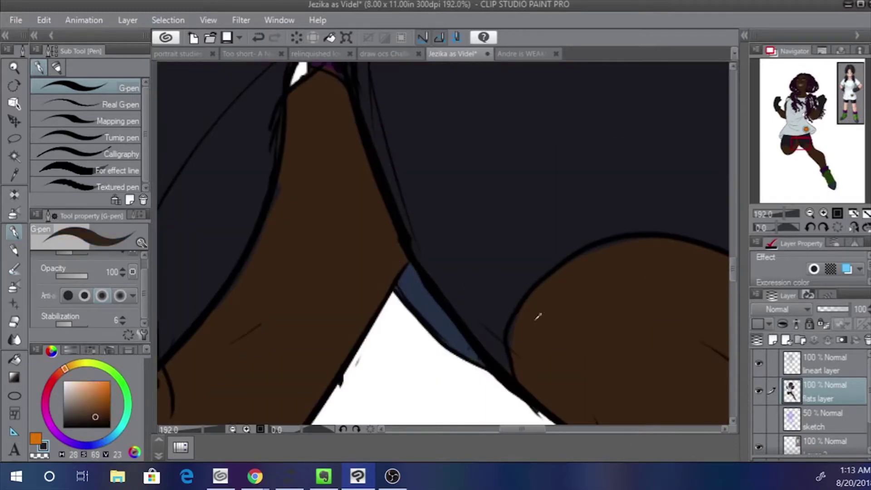
left_click_drag(540, 244, 386, 243)
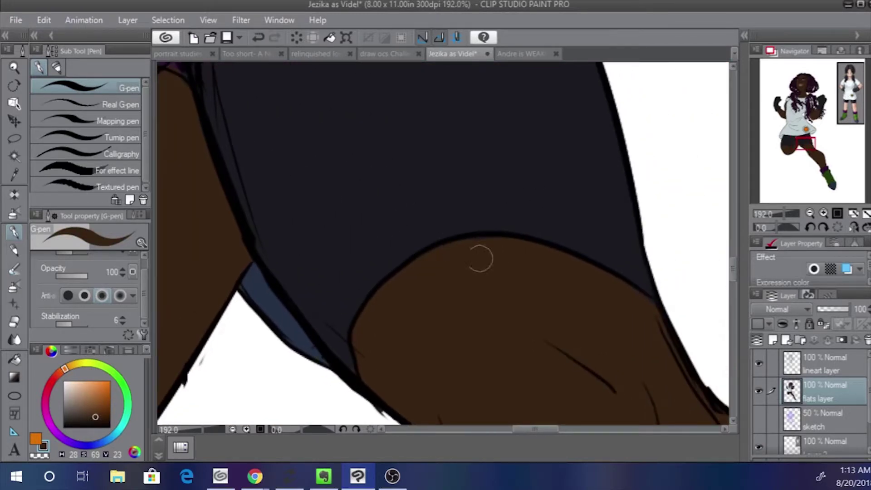
left_click(569, 222, "alt")
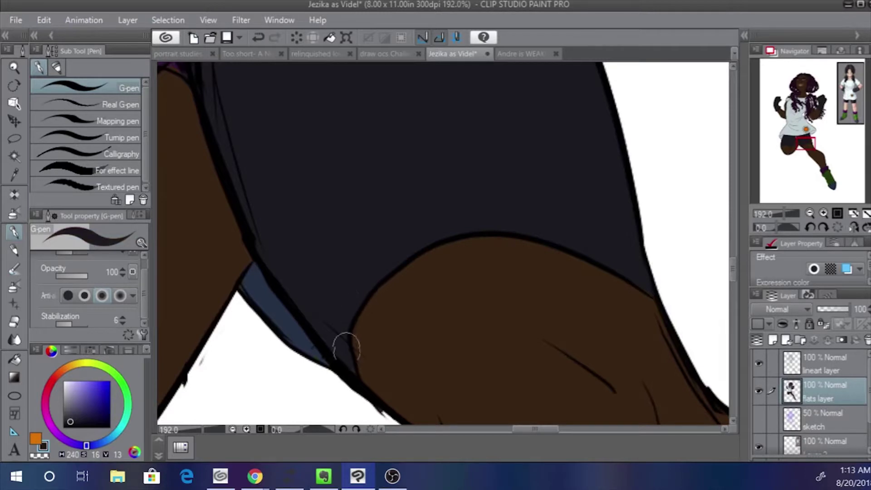
Erase the stray marks along the underside of the thigh and knee on the flats layer and the lineart layer
scroll(317, 264, "down", 3)
scroll(358, 266, "down", 2)
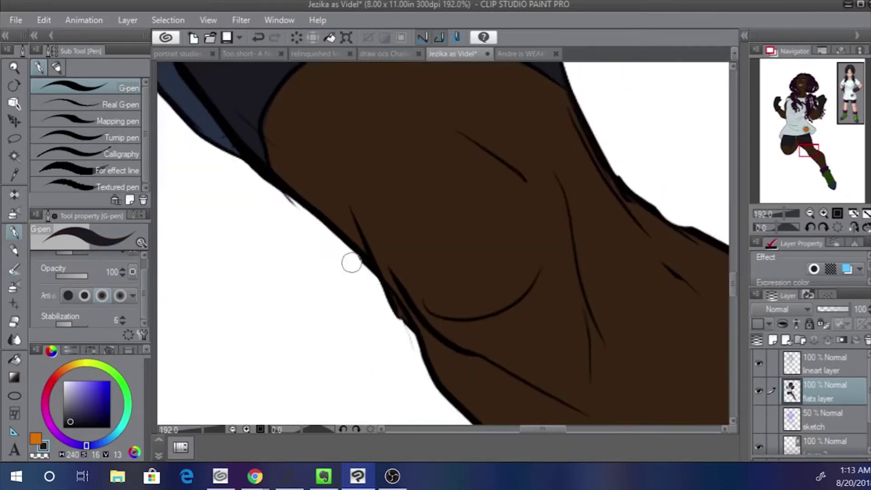
left_click_drag(389, 291, 413, 346)
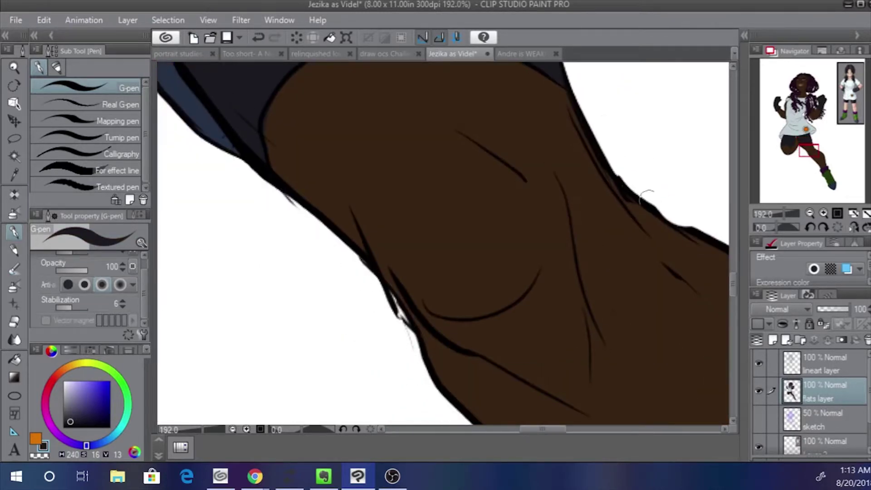
left_click(825, 365)
mouse_move(387, 296)
left_mouse_down()
mouse_move(408, 339)
mouse_move(371, 273)
left_mouse_up()
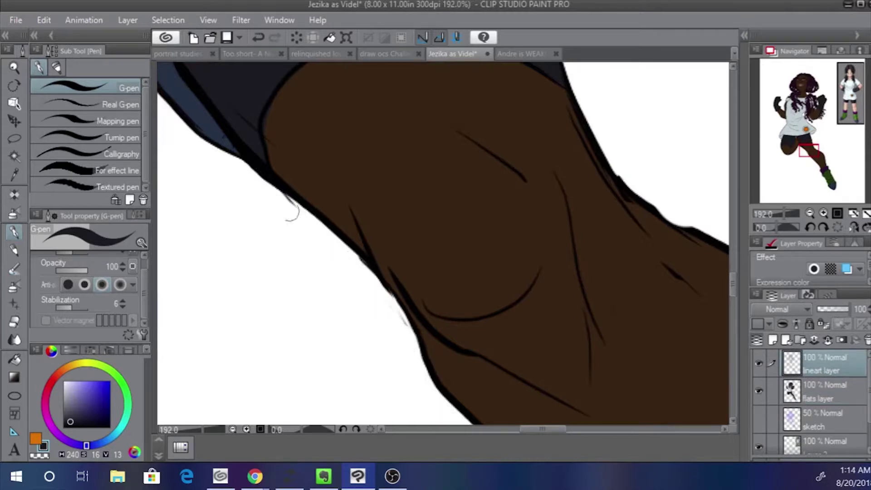
left_click_drag(285, 202, 298, 208)
left_click_drag(610, 150, 453, 195)
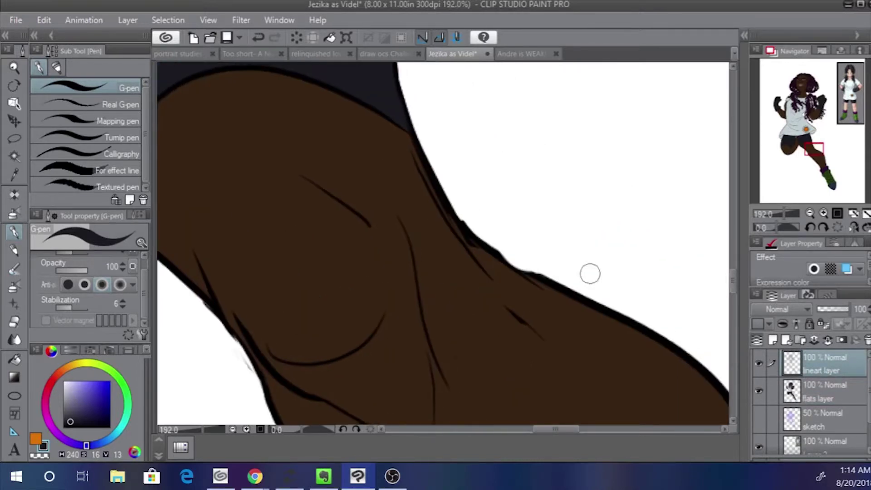
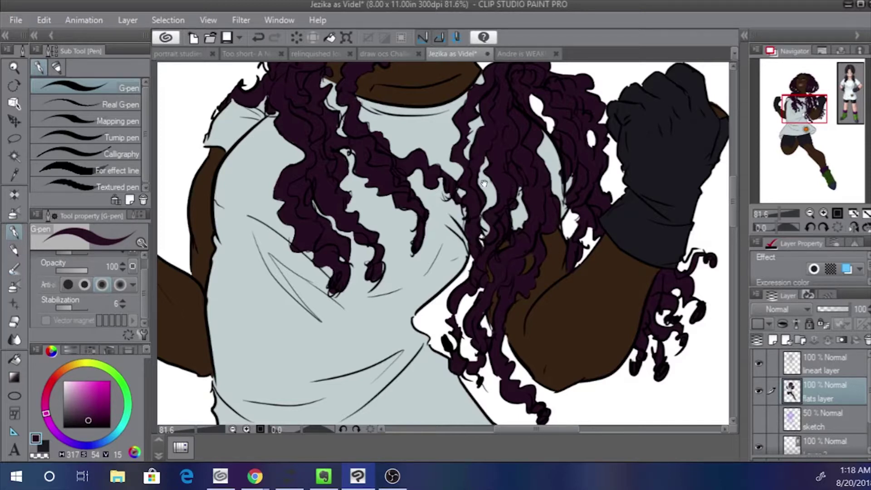
Paint the gaps between the curls hanging over the shoulder with the sampled shirt grey-blue
left_click_drag(483, 184, 469, 261)
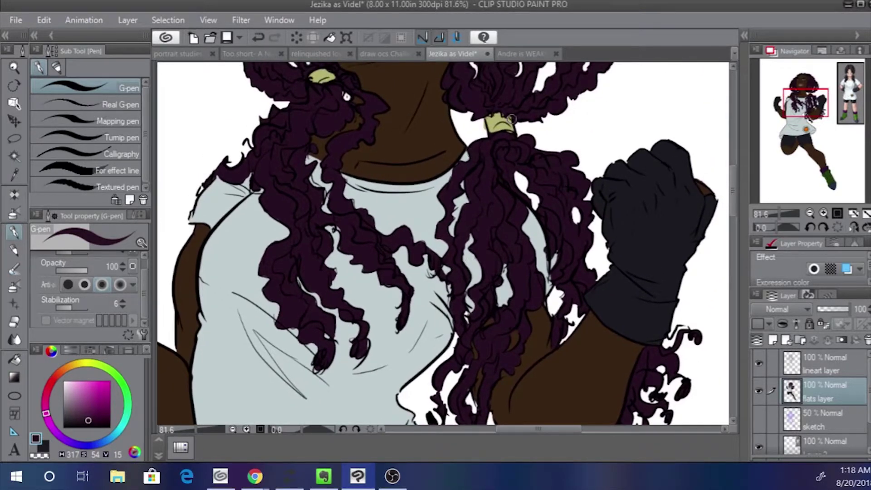
left_click(426, 217, "alt")
mouse_move(495, 177)
left_mouse_down()
mouse_move(510, 207)
mouse_move(501, 232)
mouse_move(514, 259)
mouse_move(505, 221)
left_mouse_up()
mouse_move(515, 256)
left_mouse_down()
mouse_move(518, 247)
mouse_move(503, 250)
mouse_move(499, 275)
mouse_move(508, 257)
mouse_move(499, 176)
left_mouse_up()
Touch up the curls over the shoulder and beside the glove cuff with the sampled hair purple
left_click(491, 255, "alt")
mouse_move(519, 237)
left_mouse_down()
mouse_move(539, 266)
mouse_move(547, 259)
mouse_move(551, 277)
left_mouse_up()
mouse_move(490, 188)
left_mouse_down()
mouse_move(495, 183)
mouse_move(498, 201)
left_mouse_up()
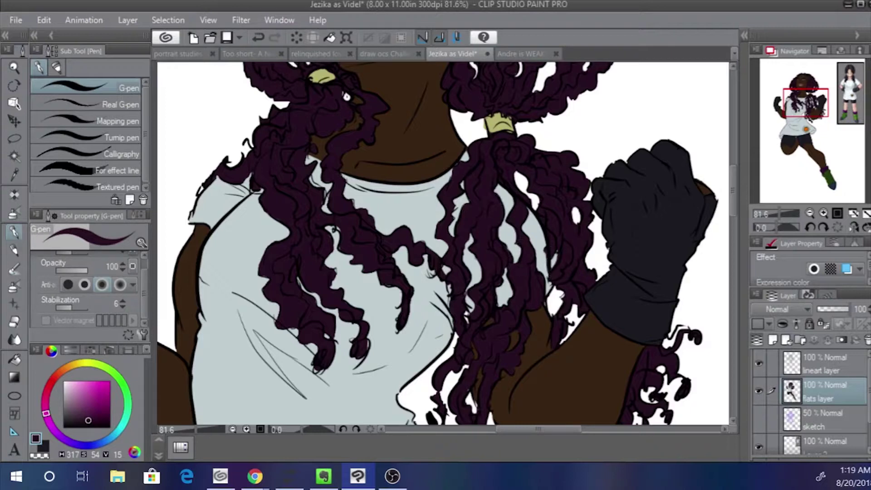
mouse_move(552, 263)
left_mouse_down()
mouse_move(558, 253)
mouse_move(556, 261)
left_mouse_up()
left_click_drag(563, 296, 560, 319)
left_click_drag(663, 347, 684, 331)
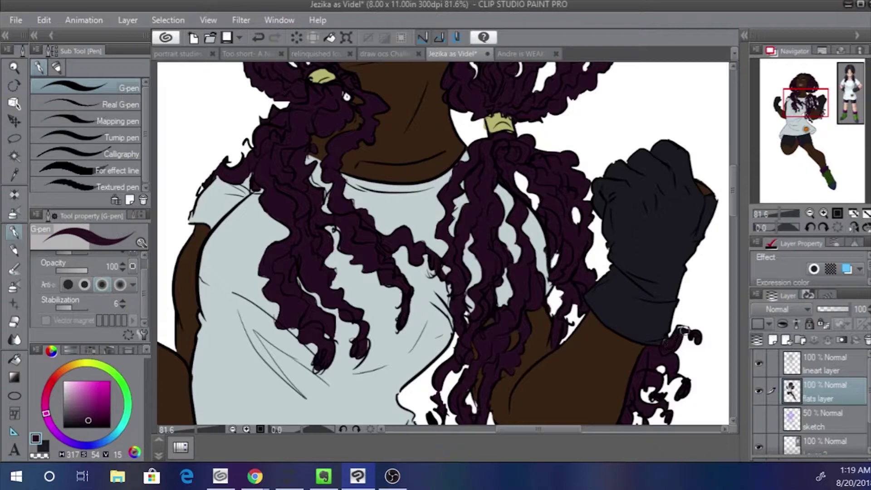
Blend the hairline beside the temple with the Smooth watercolor brush
left_click(776, 214)
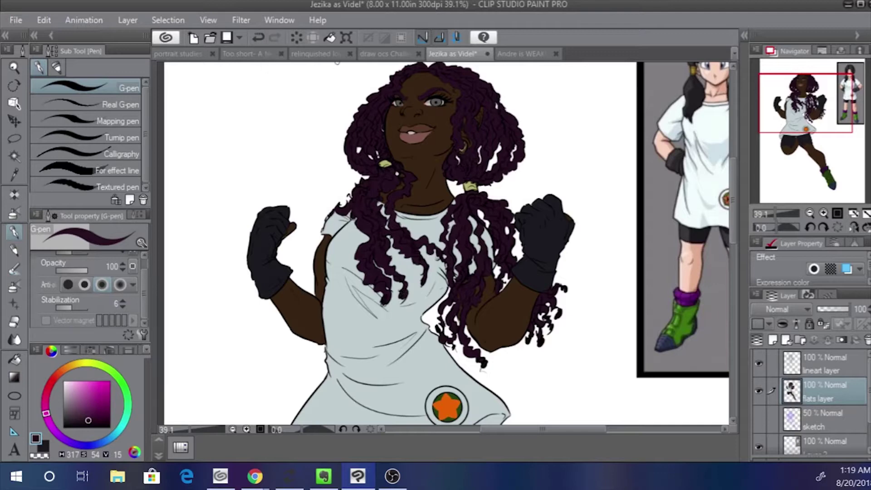
left_click(14, 268)
left_click(782, 213)
left_click_drag(806, 93, 804, 81)
mouse_move(525, 177)
left_mouse_down()
mouse_move(535, 186)
mouse_move(537, 169)
mouse_move(524, 171)
mouse_move(532, 186)
mouse_move(526, 211)
mouse_move(528, 176)
left_mouse_up()
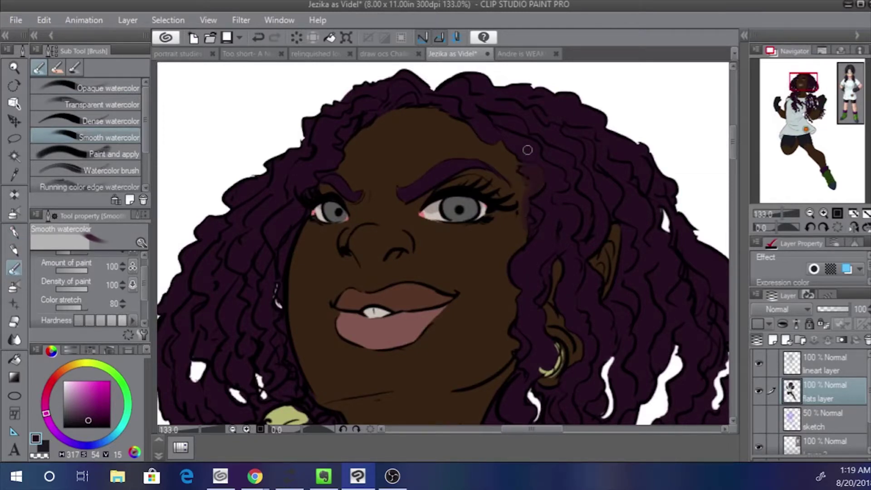
left_click_drag(778, 212, 774, 214)
left_click_drag(792, 95, 792, 103)
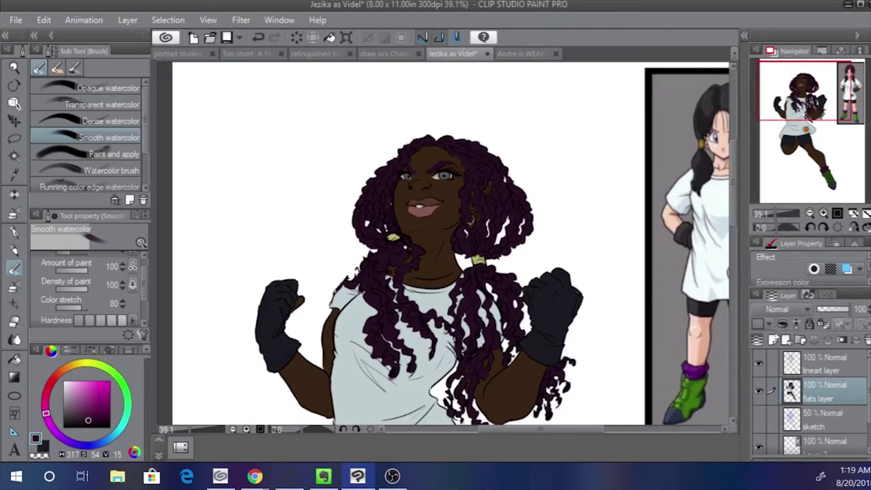
Lasso the mouth on the lineart and flats layers together and shrink it slightly
left_click(771, 363)
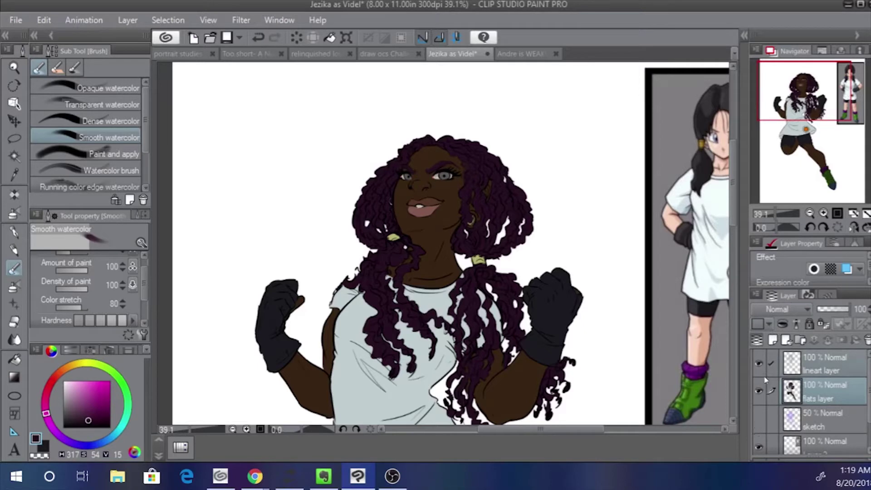
left_click(15, 139)
mouse_move(401, 201)
left_mouse_down()
mouse_move(426, 221)
mouse_move(433, 189)
mouse_move(402, 199)
mouse_move(405, 221)
mouse_move(422, 206)
left_mouse_up()
left_click(479, 245)
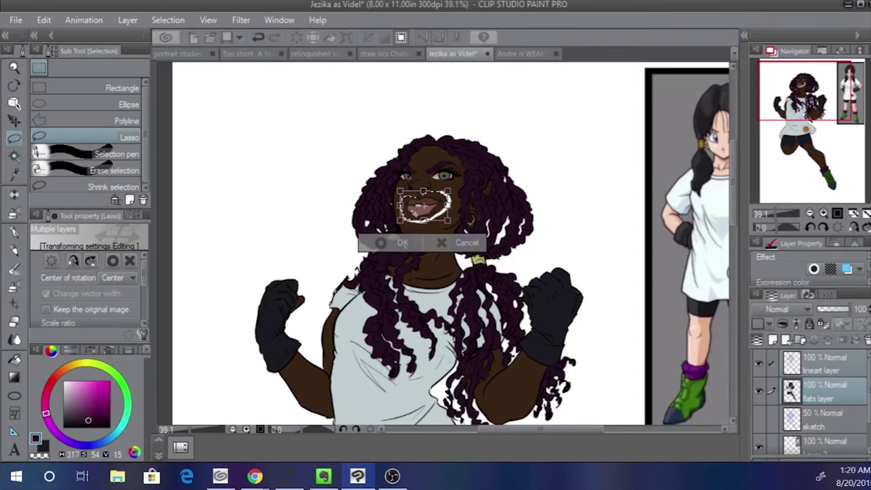
key("Return")
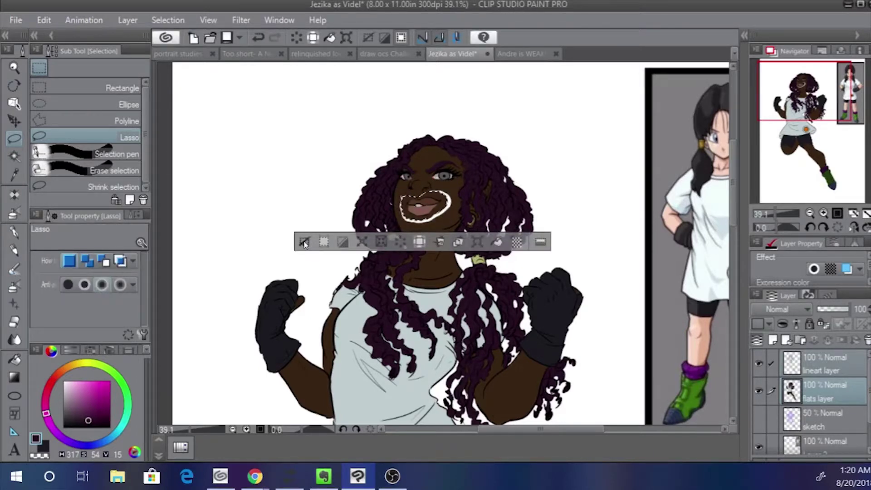
Deselect the mouth and fill the white gap around it with sampled skin brown using the G-pen at size 30
left_click(304, 241)
key("p")
key("]")
key("]")
key("]")
mouse_move(402, 195)
left_mouse_down()
mouse_move(408, 222)
mouse_move(402, 203)
mouse_move(411, 221)
mouse_move(429, 222)
mouse_move(447, 196)
mouse_move(427, 188)
mouse_move(402, 203)
left_mouse_up()
key("ctrl+z")
left_click(401, 190, "alt")
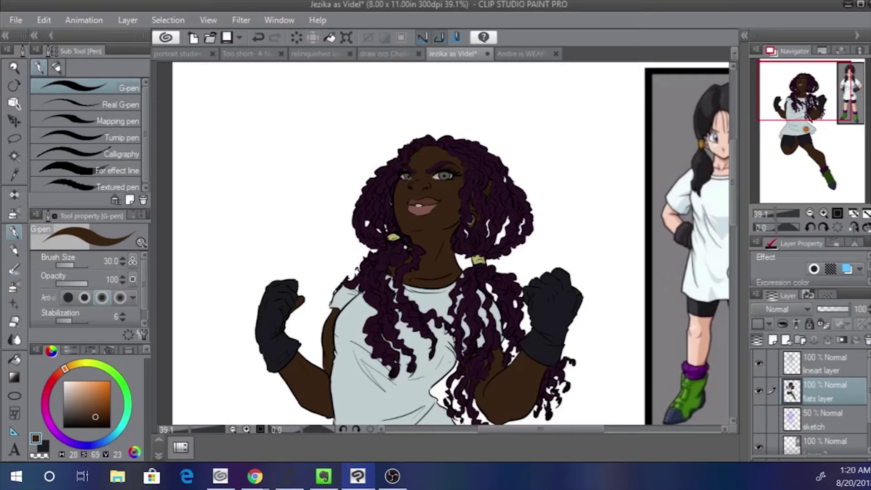
Lasso the mouth again and shift it slightly towards the far cheek with the canvas view mirrored
key("m")
mouse_move(402, 202)
left_mouse_down()
mouse_move(448, 200)
mouse_move(407, 192)
mouse_move(400, 203)
left_mouse_up()
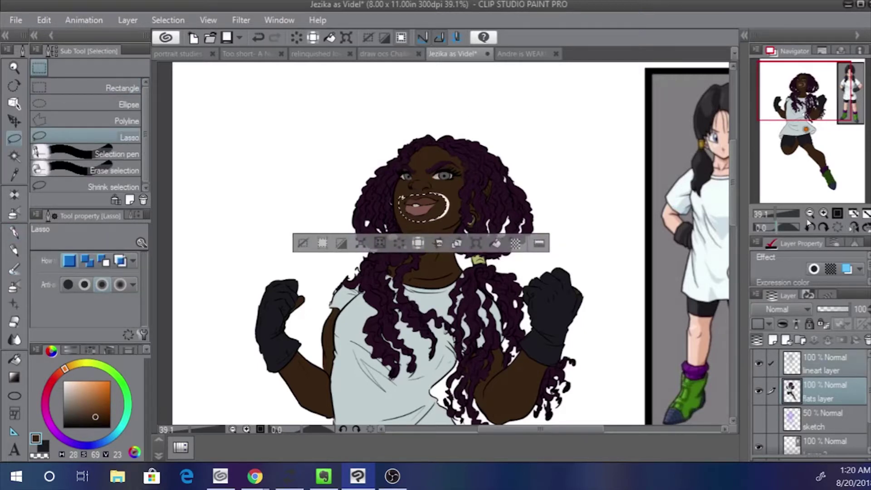
left_click(853, 228)
left_click(344, 243)
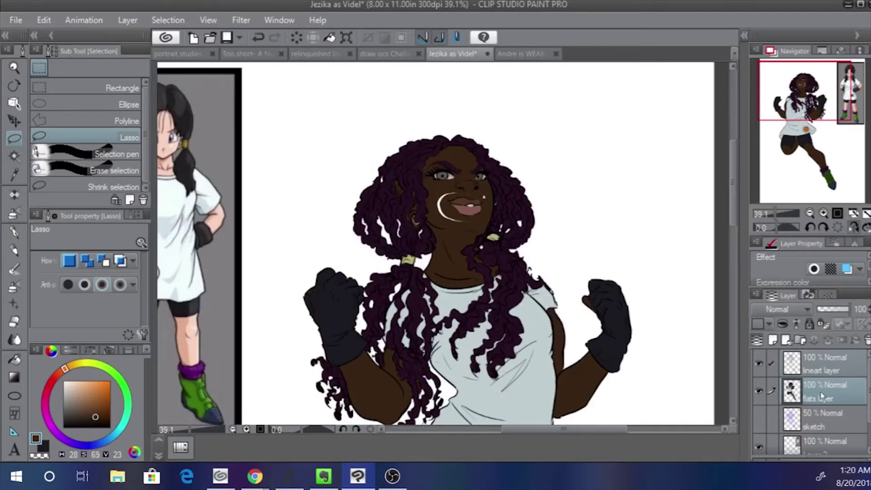
Paint skin brown over the white crescent left beside the mouth and compare the whole figure in mirrored and normal view
key("p")
mouse_move(440, 197)
left_mouse_down()
mouse_move(457, 221)
mouse_move(452, 194)
mouse_move(486, 196)
left_mouse_up()
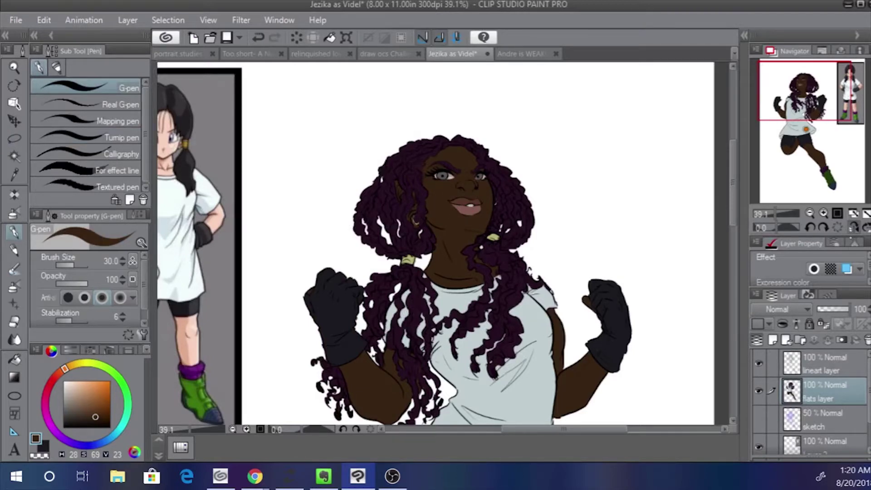
left_click(853, 227)
left_click(853, 227)
left_click_drag(786, 215, 772, 217)
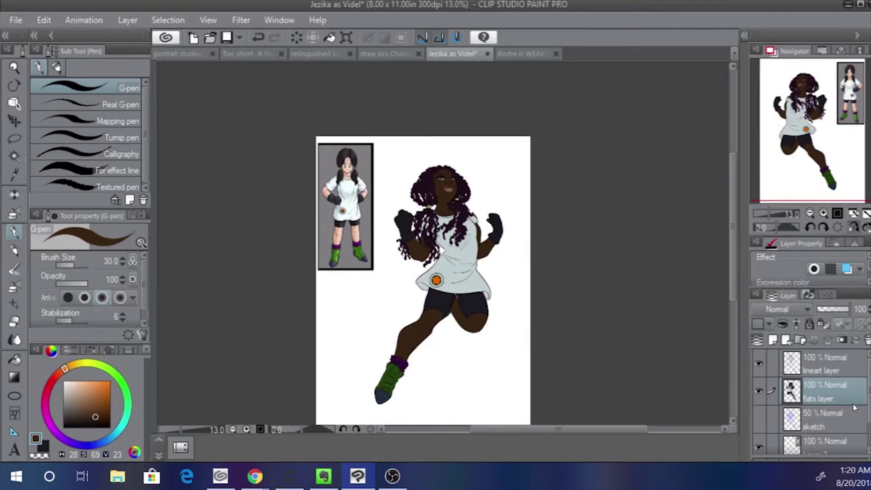
left_click(851, 227)
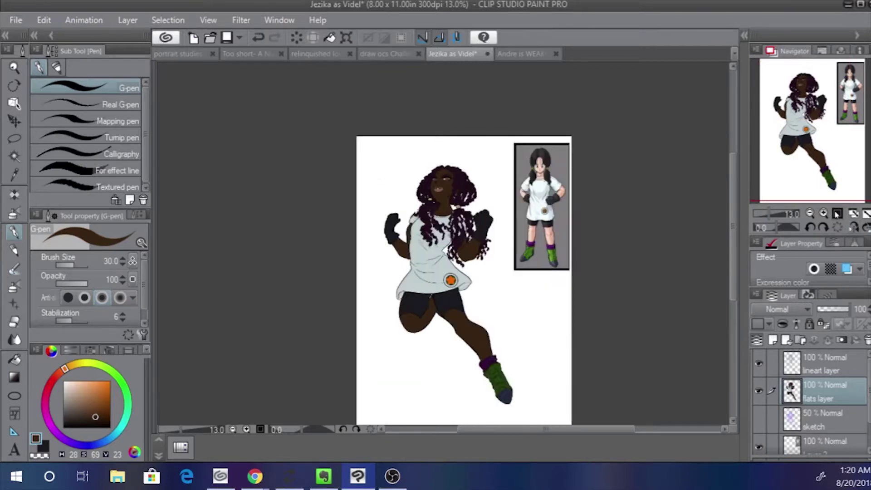
Fill the light gap between the far cheek and the hair with the sampled skin brown
left_click(777, 217)
left_click_drag(569, 195, 604, 394)
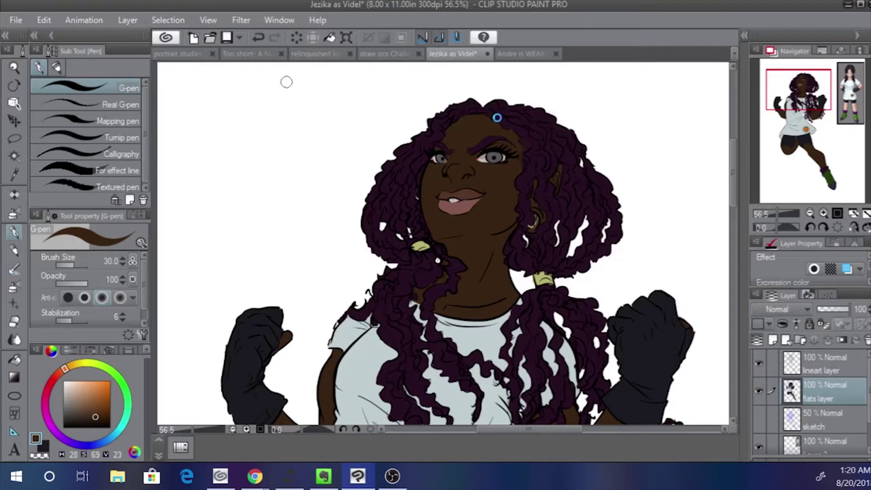
left_click(498, 116, "alt")
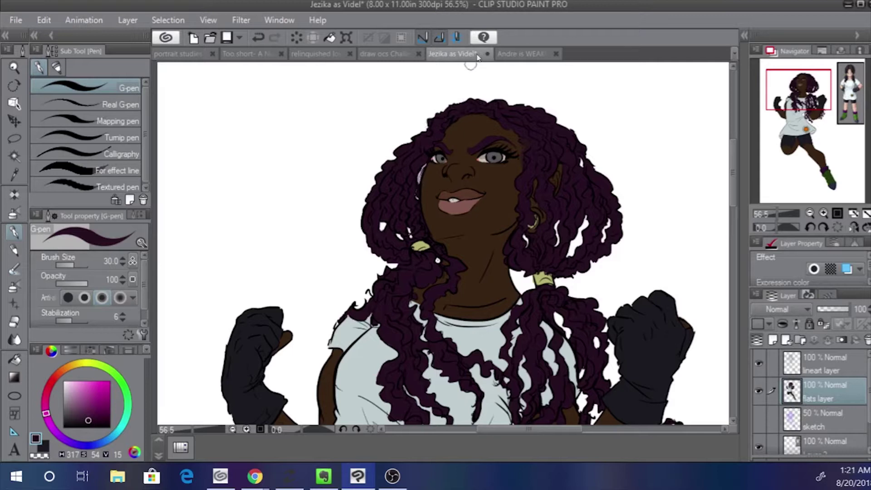
left_click(424, 167, "alt")
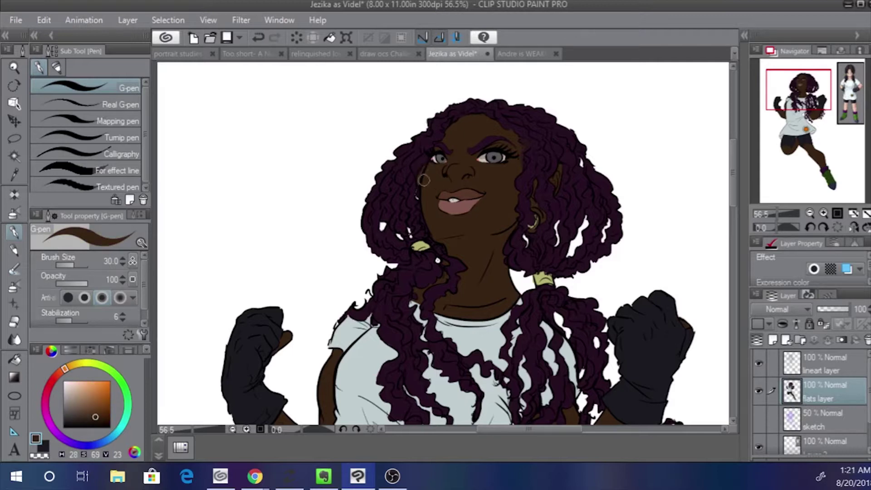
Set the G-pen to size 15 and touch up the small spot beside the far cheek with sampled earring yellow and hair purple
left_click(535, 227, "alt")
left_click(535, 225, "alt")
key("bracketleft")
key("bracketleft")
key("bracketleft")
key("bracketleft")
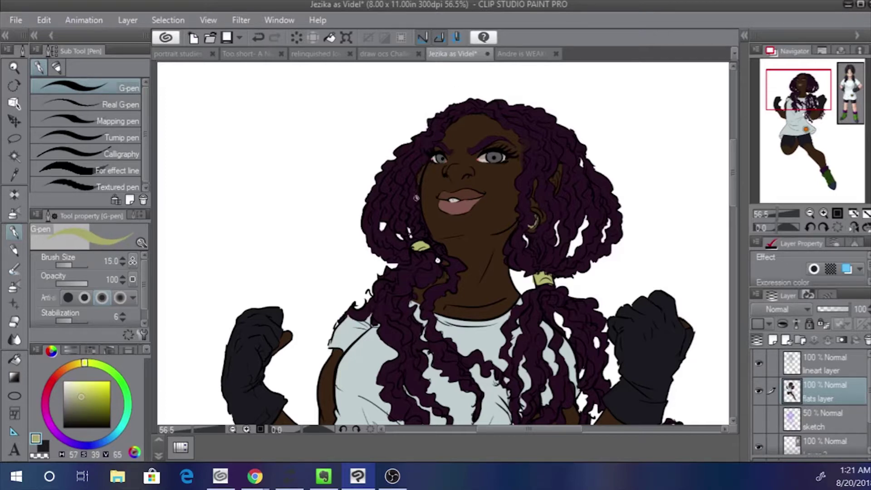
left_click(408, 190, "alt")
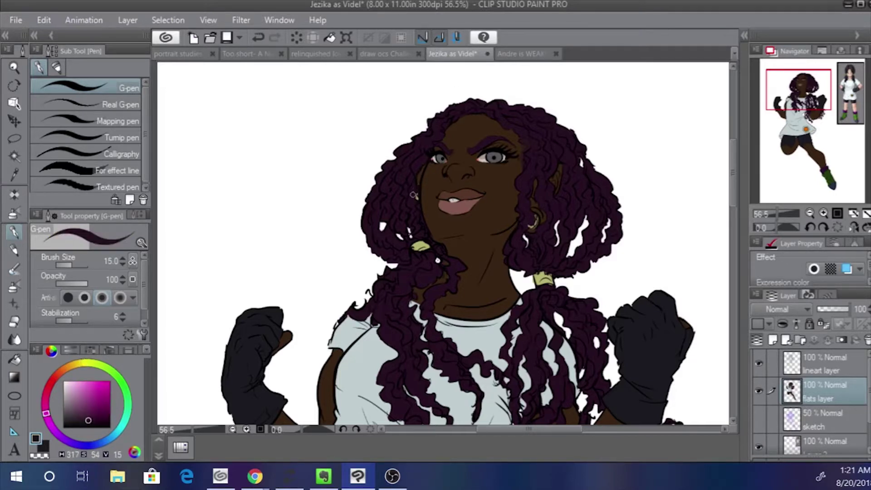
Select all skin-brown areas of the flats with Select Color Gamut at an error margin of 1.56
left_click(775, 216)
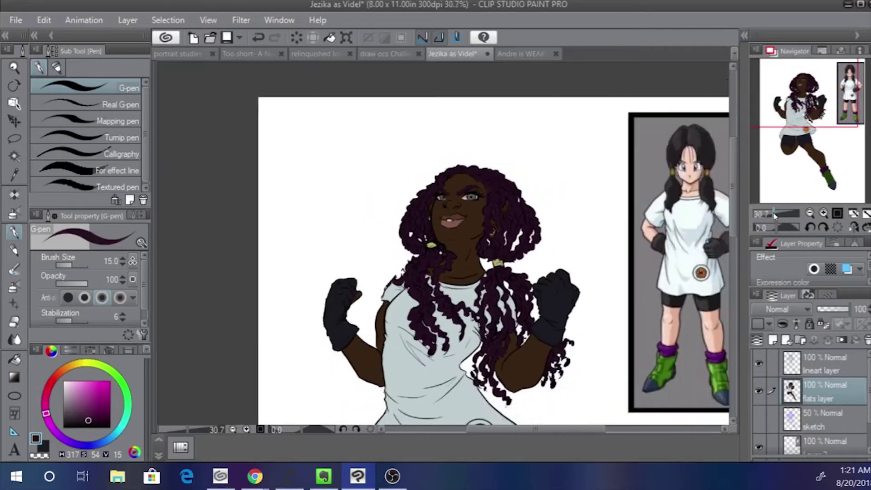
left_click(774, 216)
left_click(168, 20)
left_click(218, 163)
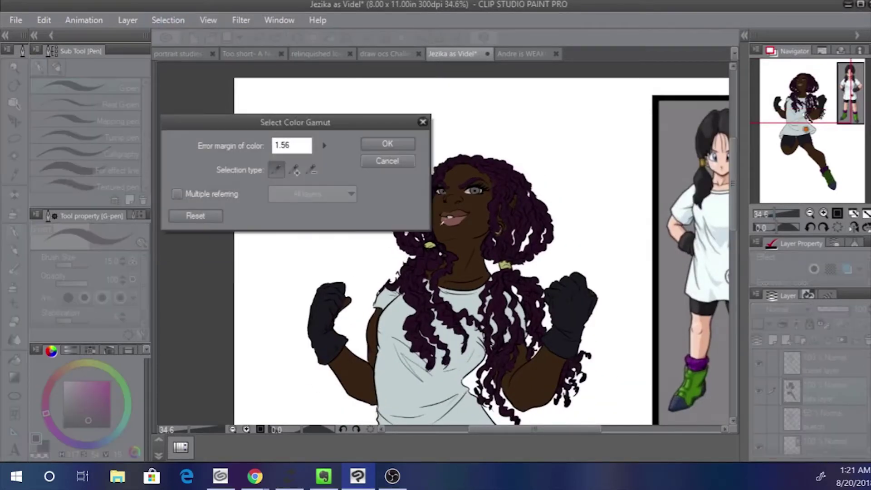
left_click(387, 143)
scroll(481, 245, "down", 5)
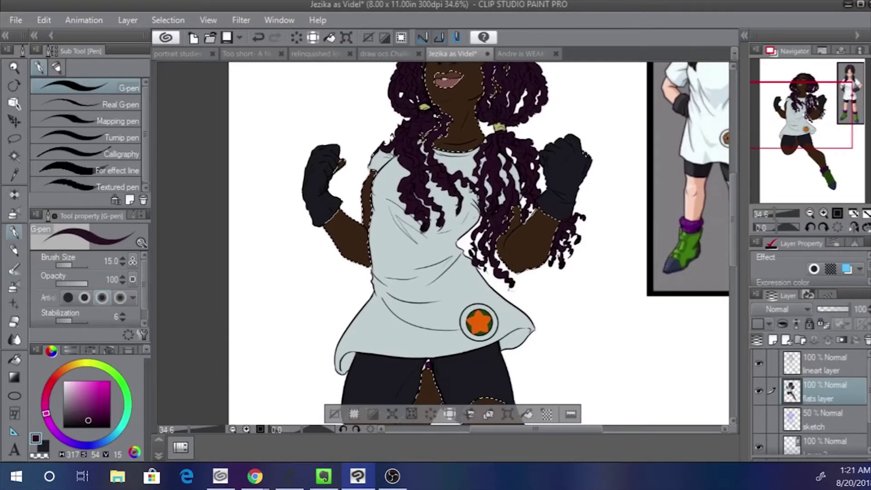
Derive a reddish-brown skin shadow colour (H 19, S 81, V 17) from the sampled skin brown and clear the selection
right_click(534, 232)
left_click(44, 447)
right_click(696, 209)
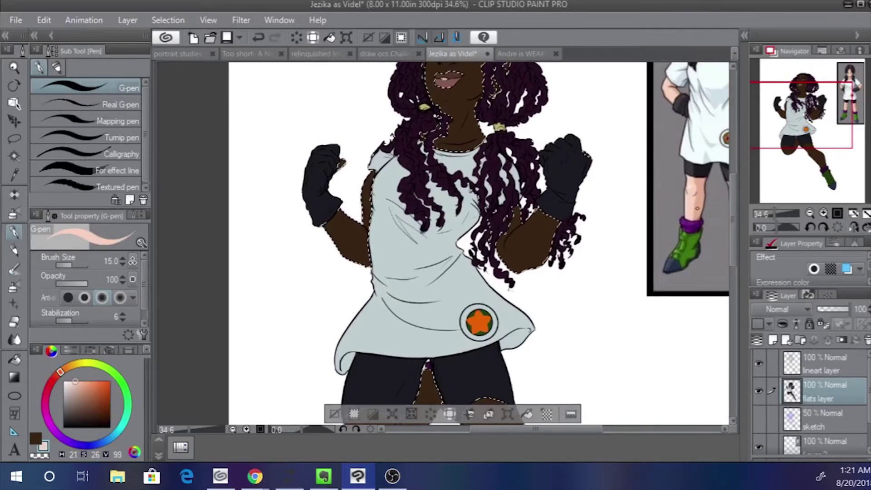
left_click(513, 248, "alt")
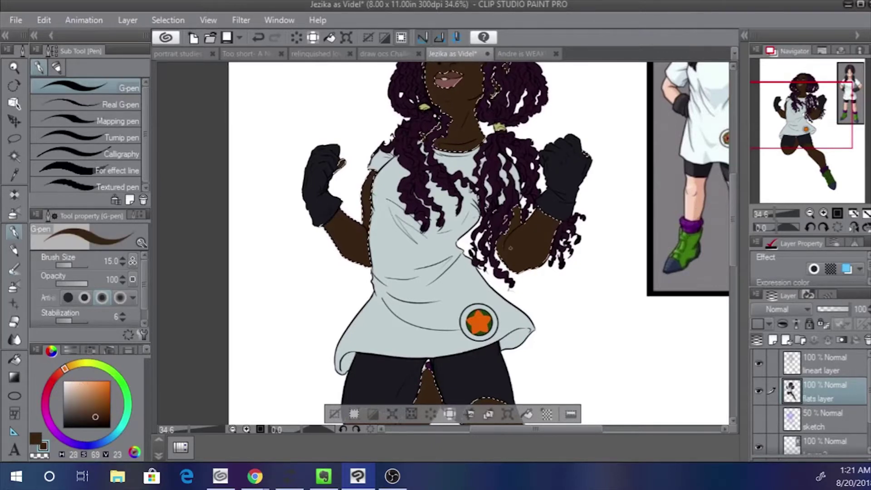
left_click(59, 373)
left_click(101, 419)
key("ctrl+d")
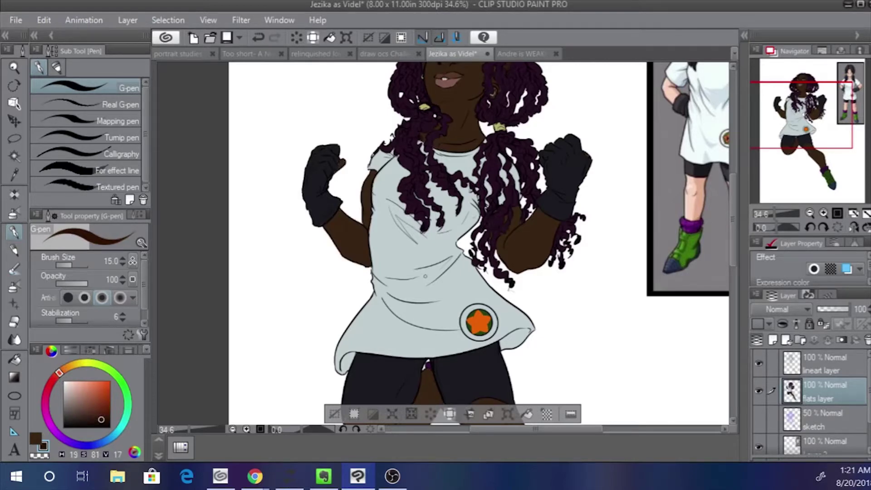
Save the drawing as "Jezika as Videl" in CLIP STUDIO FORMAT, replacing the existing file
key("ctrl+shift+alt+s")
left_click(385, 343)
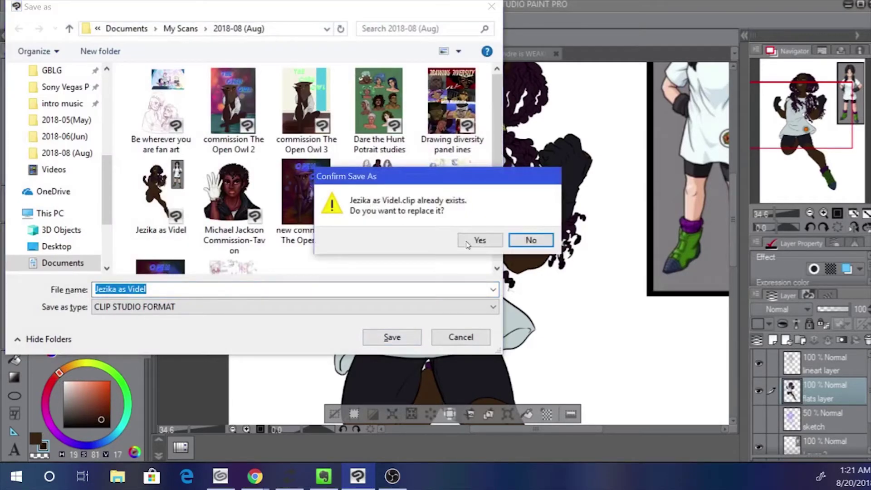
left_click(459, 236)
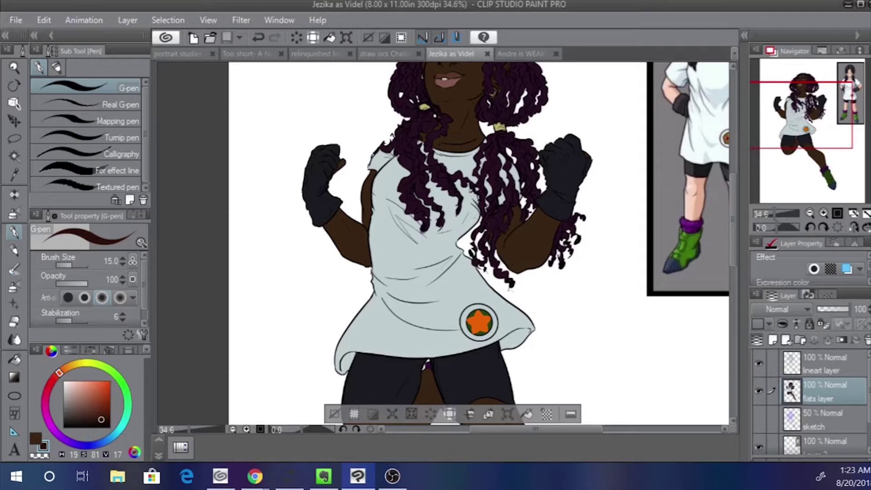
Enlarge the G-pen to size 60, paint reddish-brown shadow along the forearm beside the long hair, and resample the skin brown
key("alt+Tab")
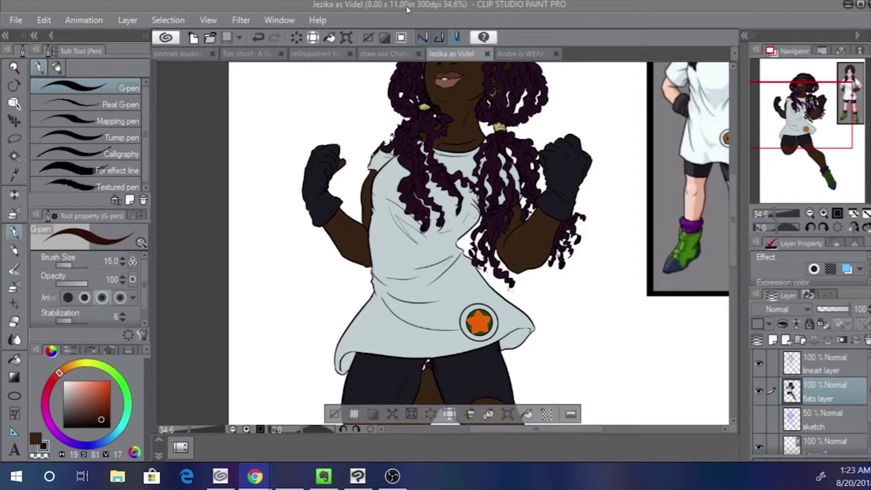
left_click(548, 245)
key("bracketright")
key("bracketright")
key("bracketright")
key("bracketright")
key("bracketright")
key("bracketright")
key("bracketright")
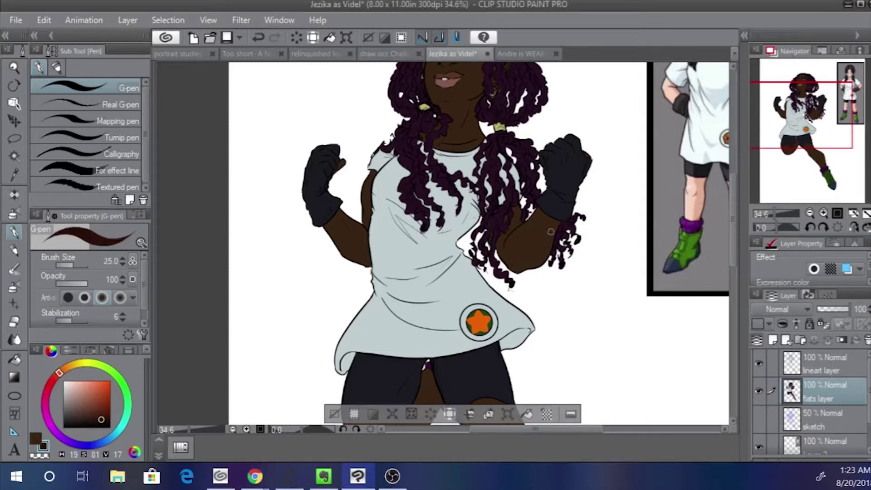
left_click_drag(562, 214, 515, 276)
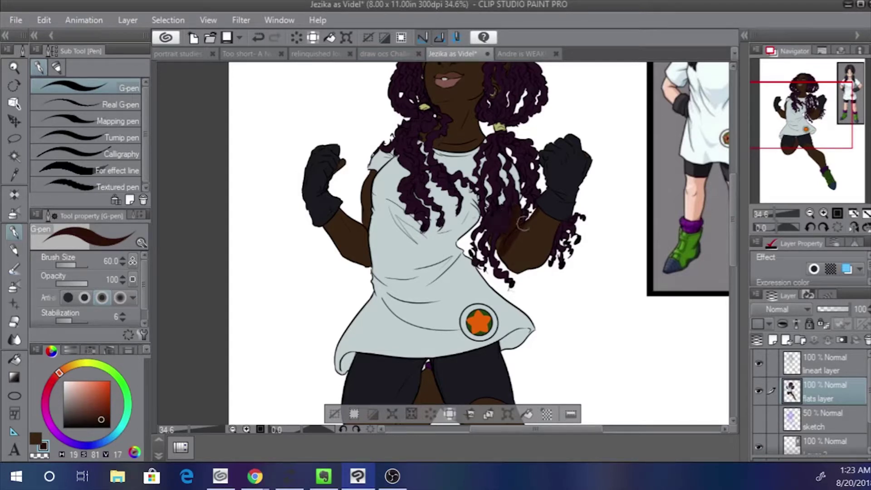
mouse_move(532, 224)
left_mouse_down()
mouse_move(513, 237)
mouse_move(478, 171)
mouse_move(505, 247)
mouse_move(504, 218)
mouse_move(494, 246)
mouse_move(518, 278)
left_mouse_up()
key("ctrl+z")
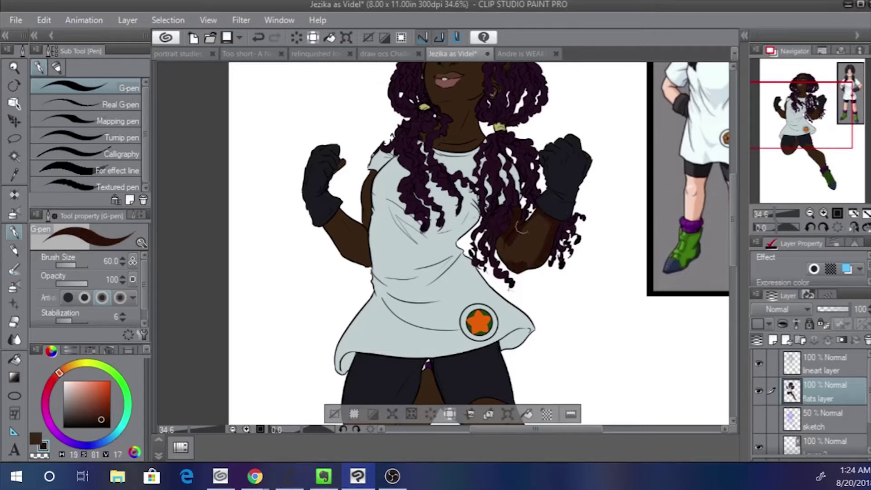
left_click(504, 247, "alt")
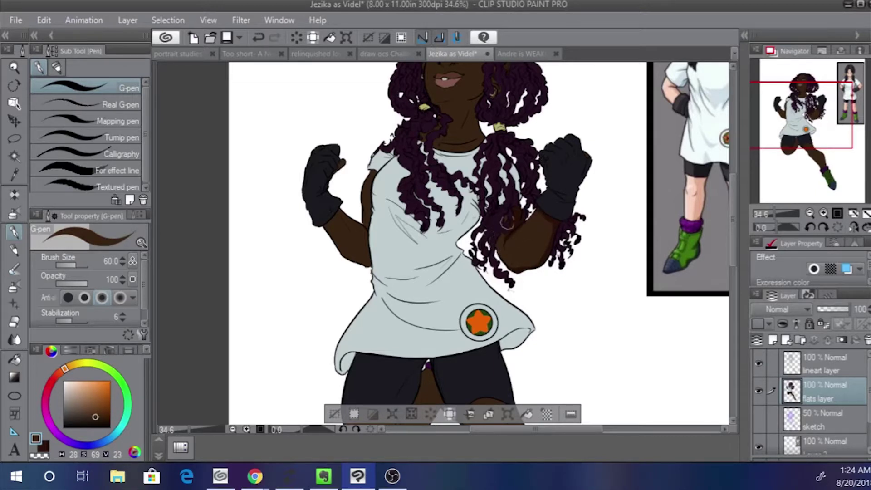
Paint reddish-brown shadow on the far upper arm beside the shirt and on the neck below the chin
key("x")
left_click_drag(369, 172, 366, 226)
key("ctrl+z")
left_click_drag(369, 178, 373, 208)
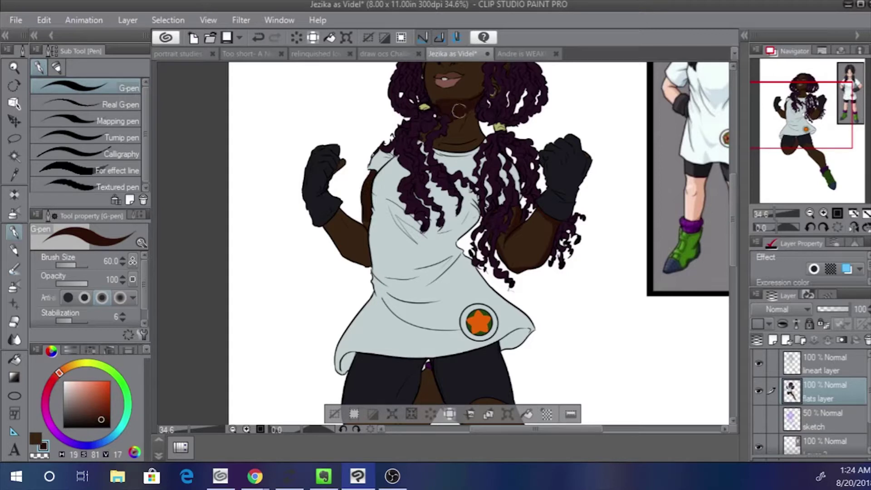
left_click_drag(447, 111, 450, 152)
key("x")
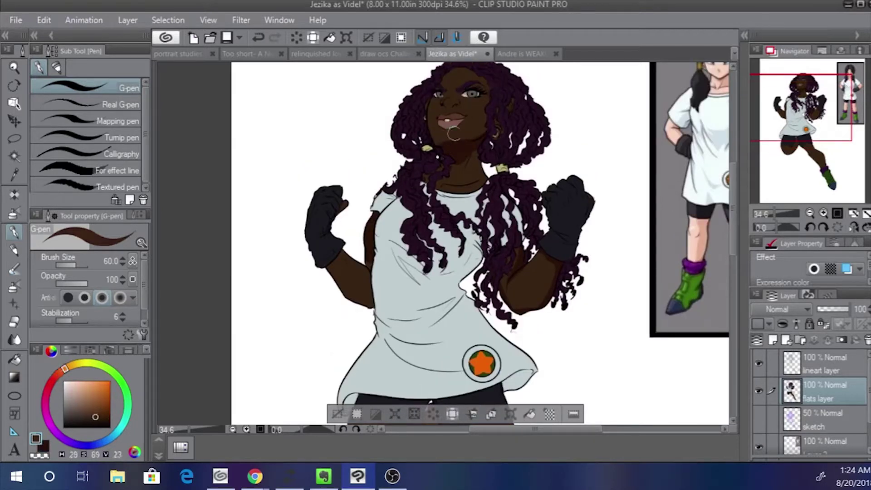
left_click(481, 128, "alt")
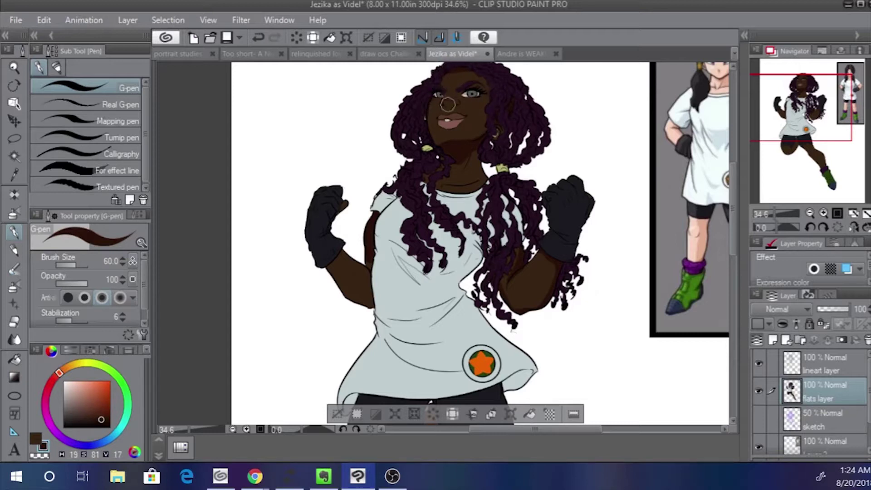
Undo the last face stroke and repaint the shadow beside the nose in reddish brown and skin brown with the G-pen at size 30
key("ctrl+z")
left_click_drag(454, 102, 449, 95)
key("x")
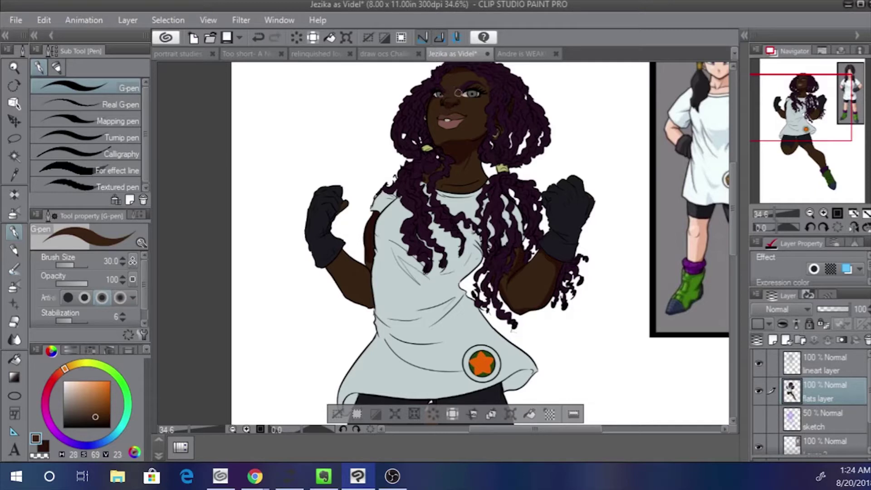
key("x")
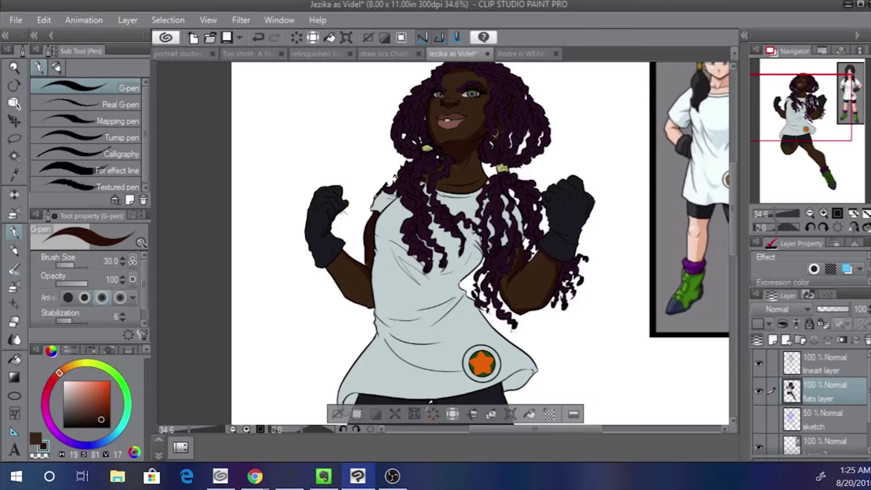
Shade the bare fingers of the far hand and the hair-side forearm below the glove, alternating sampled shadow and skin brown
left_click_drag(348, 194, 341, 215)
left_click_drag(540, 252, 534, 249)
left_click(515, 281, "alt")
left_click(526, 256, "alt")
left_click(505, 281, "alt")
left_click(517, 259, "alt")
key("x")
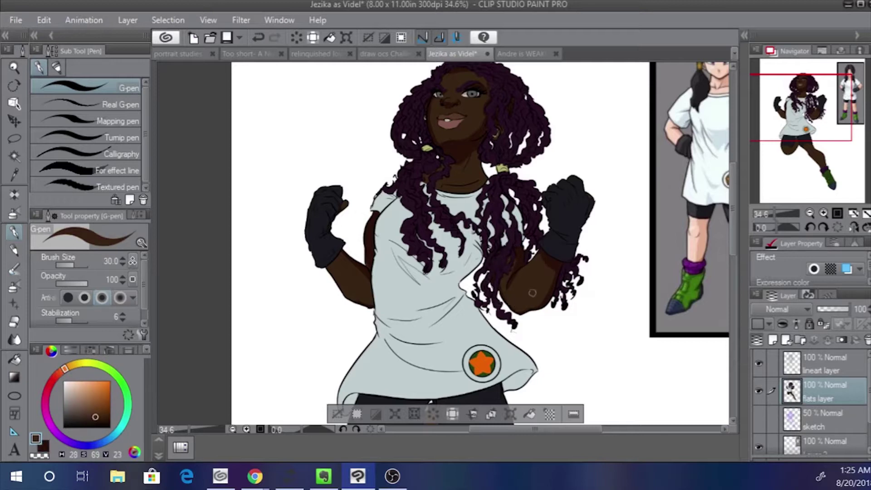
key("x")
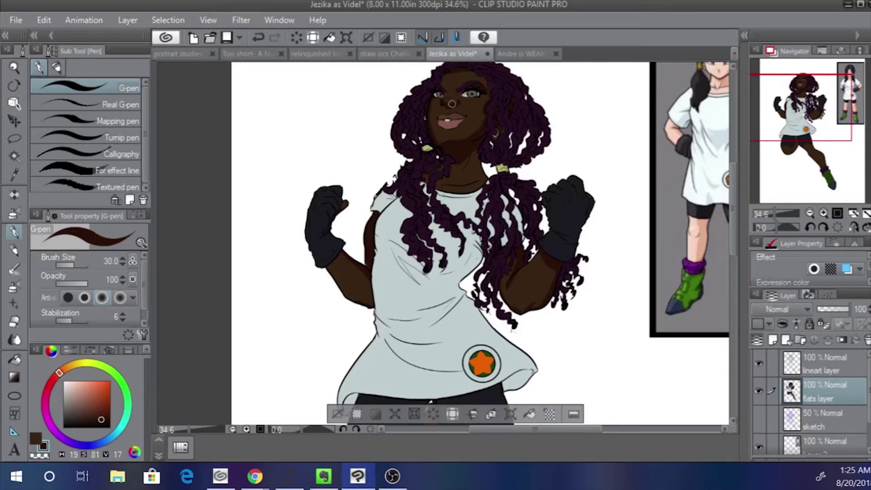
Undo the last nose stroke and repaint the shadow along the bridge of the nose
key("ctrl+z")
left_click_drag(448, 95, 447, 89)
key("x")
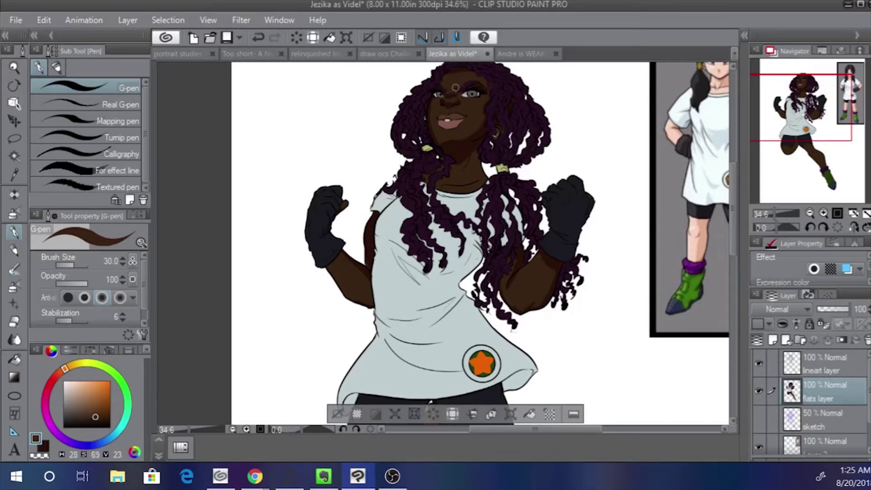
Set the G-pen to size 70 and paint reddish-brown shadow over the underside of the bent leg, undoing the last stray stroke
mouse_move(445, 212)
left_mouse_down()
mouse_move(438, 135)
mouse_move(393, 33)
left_mouse_up()
key("]")
key("]")
key("]")
key("]")
key("x")
mouse_move(374, 236)
left_mouse_down()
mouse_move(381, 286)
mouse_move(363, 290)
mouse_move(355, 270)
mouse_move(368, 305)
mouse_move(355, 268)
mouse_move(346, 311)
mouse_move(342, 277)
mouse_move(321, 305)
mouse_move(346, 280)
mouse_move(286, 282)
mouse_move(364, 313)
left_mouse_up()
key("ctrl+z")
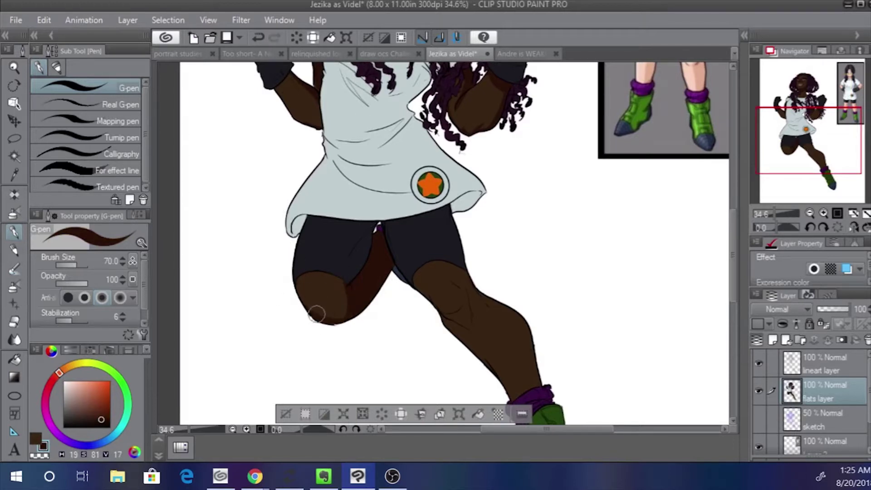
Shade the extended leg along the calf edges and below the knee, shaping the shadow with sampled skin brown
mouse_move(456, 253)
left_mouse_down()
mouse_move(468, 278)
mouse_move(411, 304)
mouse_move(436, 277)
mouse_move(419, 293)
mouse_move(423, 263)
mouse_move(478, 303)
mouse_move(465, 270)
mouse_move(543, 392)
mouse_move(423, 288)
left_mouse_up()
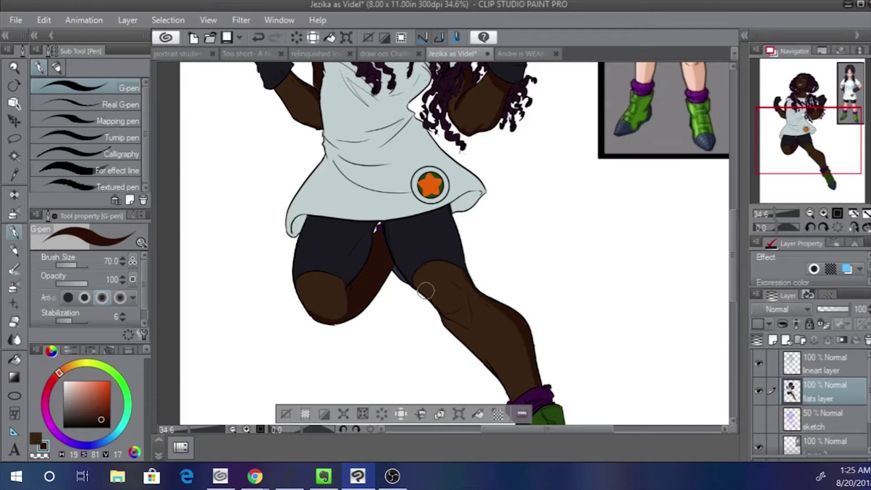
left_click(456, 318, "alt")
mouse_move(450, 321)
left_mouse_down()
mouse_move(469, 301)
mouse_move(473, 331)
mouse_move(448, 315)
mouse_move(470, 325)
mouse_move(467, 307)
mouse_move(440, 318)
mouse_move(475, 335)
mouse_move(473, 302)
mouse_move(478, 342)
mouse_move(445, 312)
left_mouse_up()
left_click(467, 322, "alt")
left_click(450, 315, "alt")
key("x")
mouse_move(454, 342)
left_mouse_down()
mouse_move(428, 298)
mouse_move(476, 348)
left_mouse_up()
key("x")
left_click_drag(442, 299, 454, 316)
key("x")
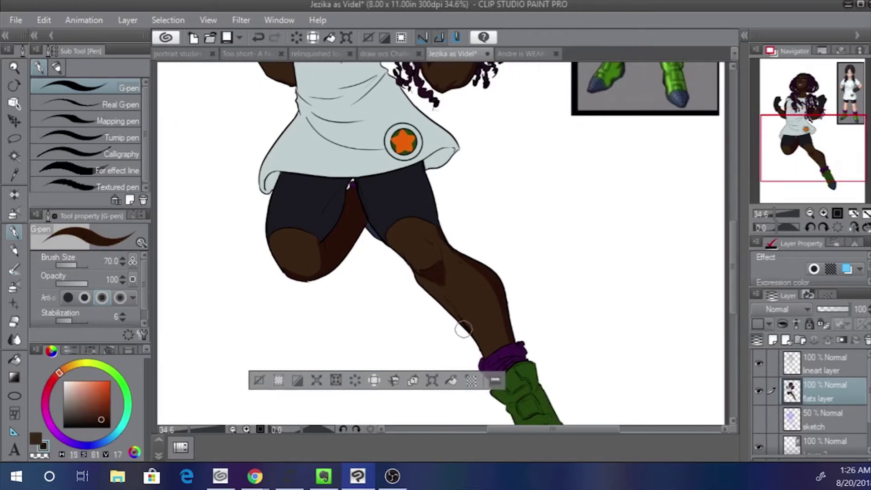
left_click(440, 242, "alt")
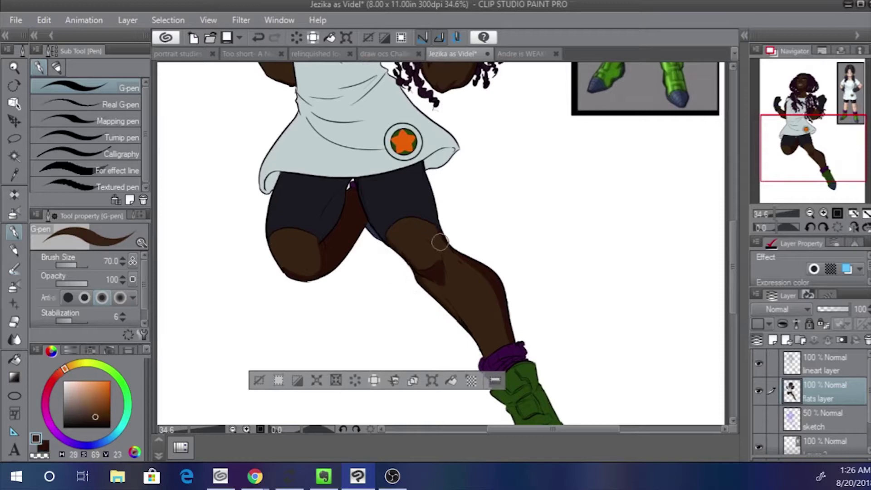
key("ctrl+z")
Touch up the shadow beside the nose, alternating between the reddish brown and the skin brown
mouse_move(420, 280)
left_mouse_down()
mouse_move(452, 341)
mouse_move(421, 337)
mouse_move(415, 362)
left_mouse_up()
key("x")
left_click_drag(429, 166, 421, 169)
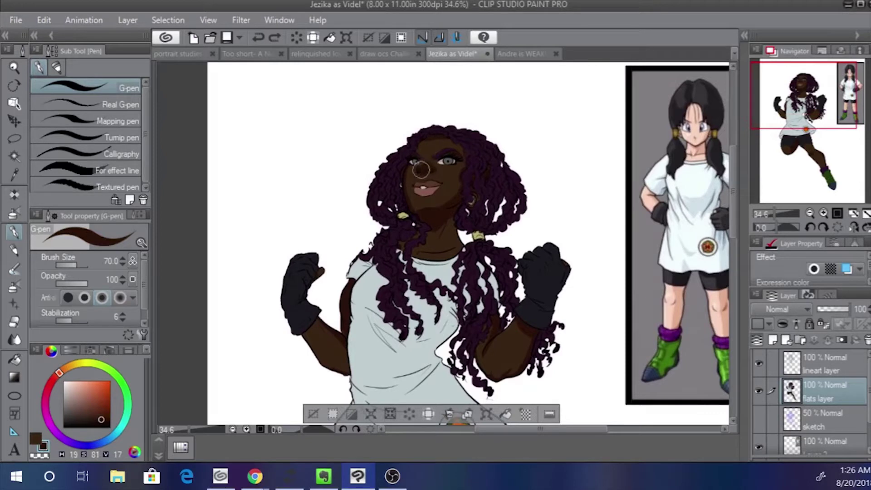
key("x")
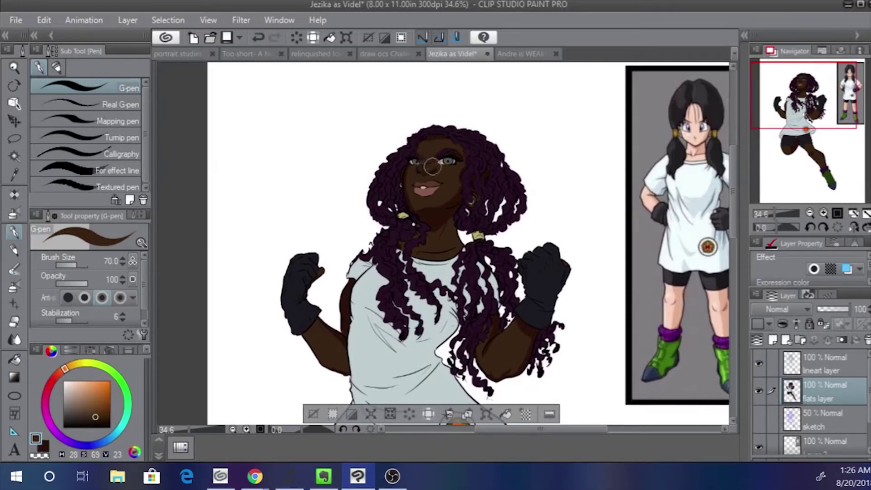
key("x")
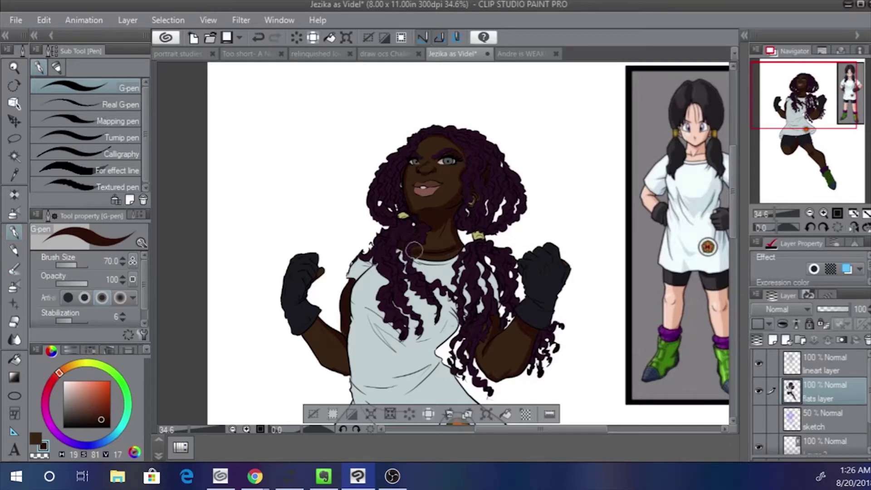
Reduce the G-pen to size 40 and refine the edge of the neck shadow above the collar with skin brown
key("x")
key("bracketleft")
key("bracketleft")
key("bracketleft")
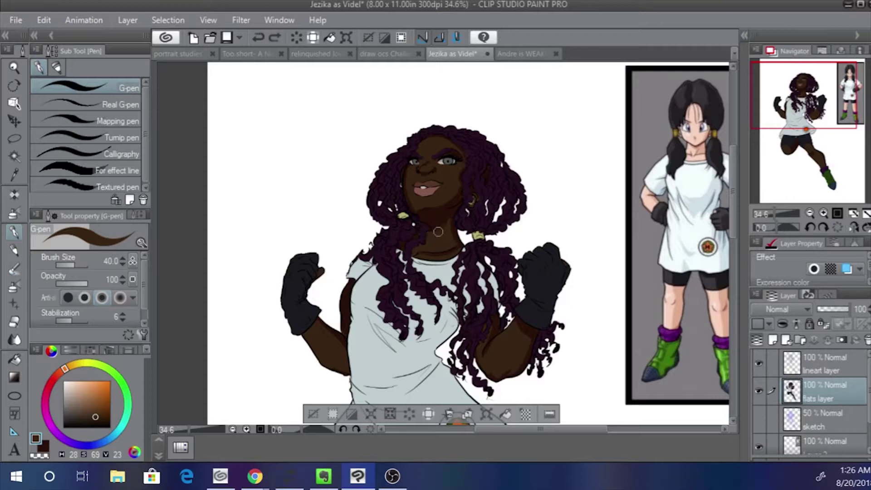
key("x")
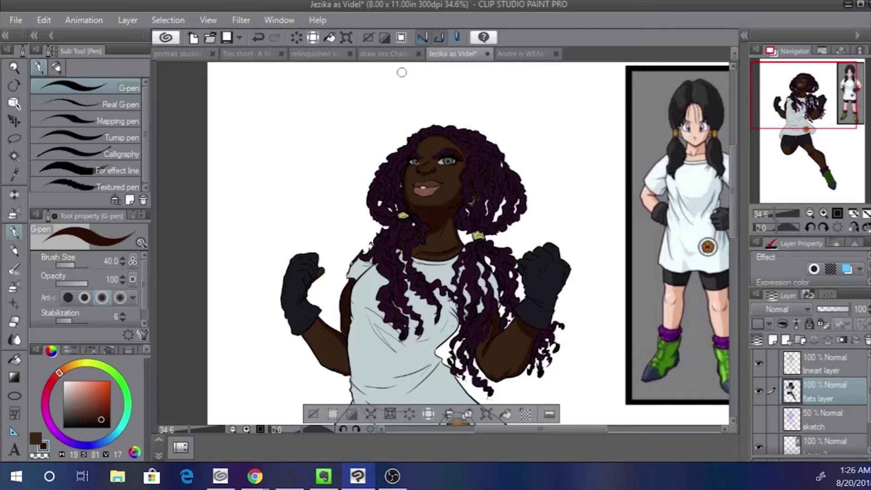
Try shading strokes along the far cheek, jaw and chin, and undo them
left_click(413, 211)
key("x")
key("ctrl+z")
left_click_drag(408, 180, 410, 196)
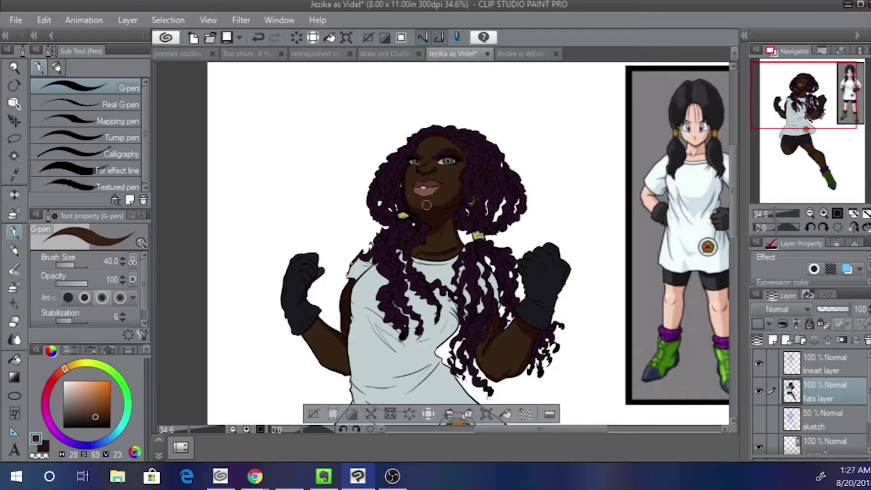
key("x")
mouse_move(446, 201)
left_mouse_down()
mouse_move(409, 215)
mouse_move(447, 196)
left_mouse_up()
key("ctrl+z")
key("ctrl+z")
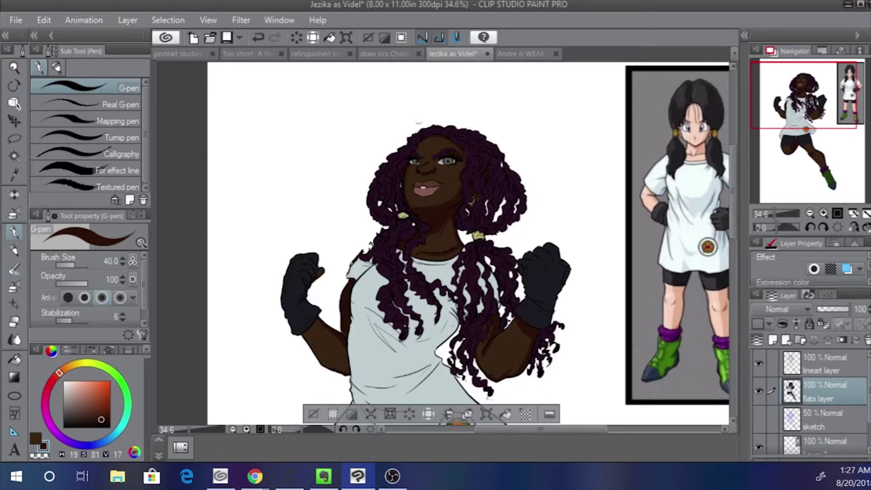
key("ctrl+z")
Paint a reddish-brown shadow down the side of the face next to the near eye and hairline
left_click_drag(460, 175, 460, 154)
left_click_drag(414, 178, 410, 143)
key("x")
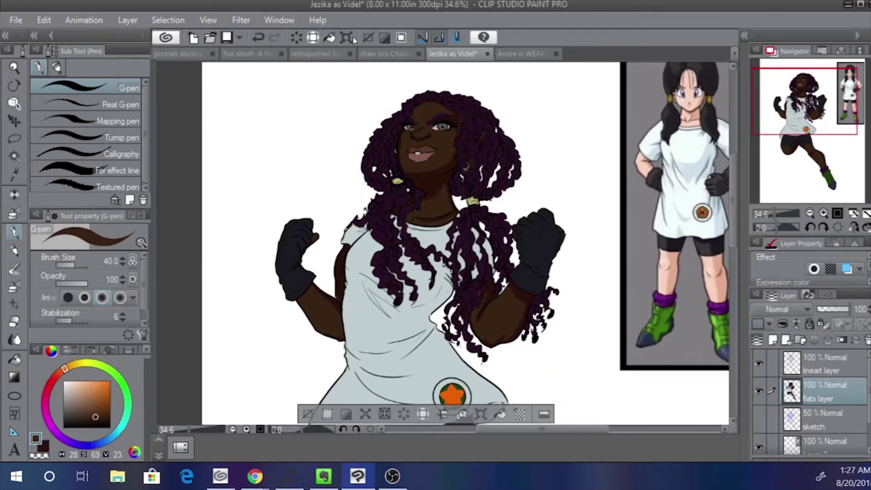
Undo the new stroke on the far upper arm and paint shadow on the far forearm just below the glove
left_click_drag(343, 249, 335, 283)
key("ctrl+z")
left_click_drag(318, 251, 284, 130)
key("x")
left_click_drag(287, 184, 270, 172)
Try a shadow stroke along the forearm beside the long hair twice, undoing it each time
left_click_drag(487, 183, 464, 217)
key("ctrl+z")
left_click_drag(487, 184, 468, 213)
key("ctrl+z")
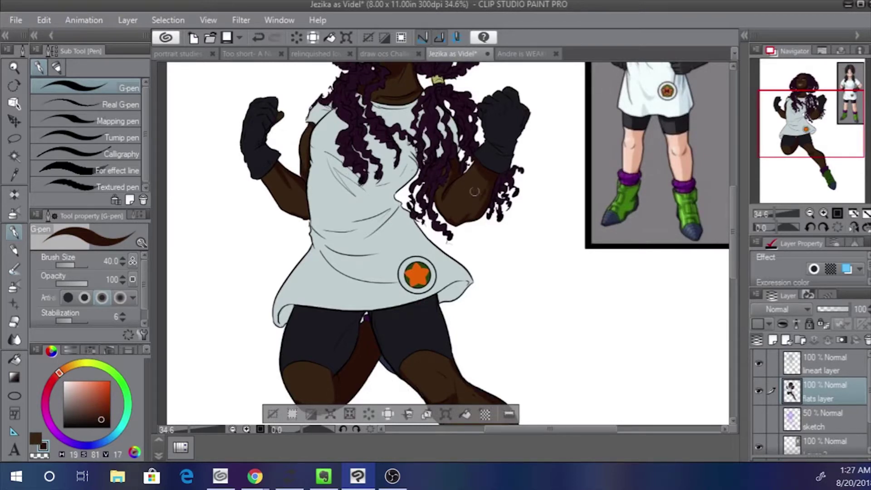
Paint small reddish-brown shadows around the bent knee and refine their edges with the sampled skin brown
left_click_drag(412, 155, 424, 77)
left_click_drag(359, 259, 353, 288)
left_click(357, 259, "alt")
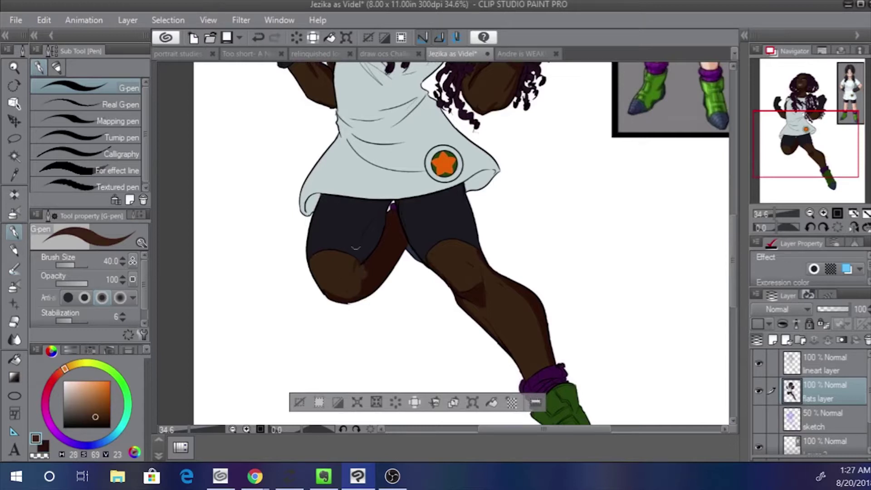
mouse_move(397, 259)
left_mouse_down()
mouse_move(343, 306)
mouse_move(405, 241)
mouse_move(345, 294)
mouse_move(364, 271)
mouse_move(320, 277)
mouse_move(360, 294)
mouse_move(344, 284)
left_mouse_up()
key("ctrl+z")
key("x")
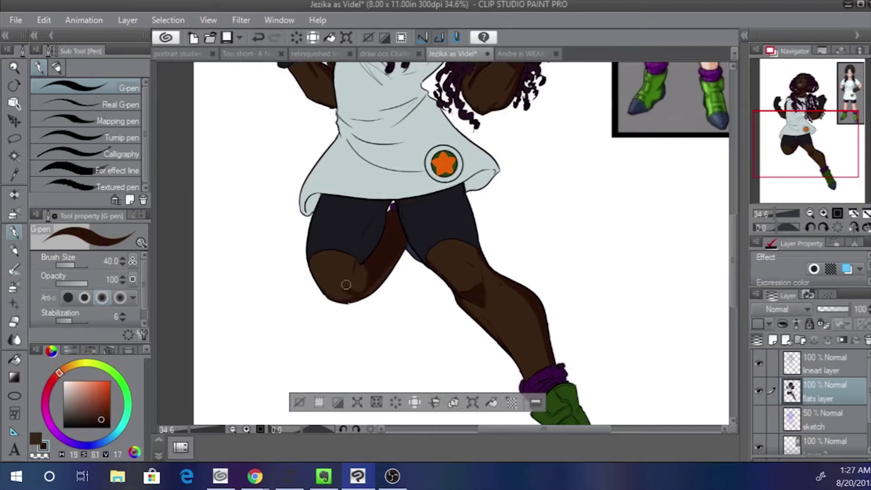
left_click(356, 290, "alt")
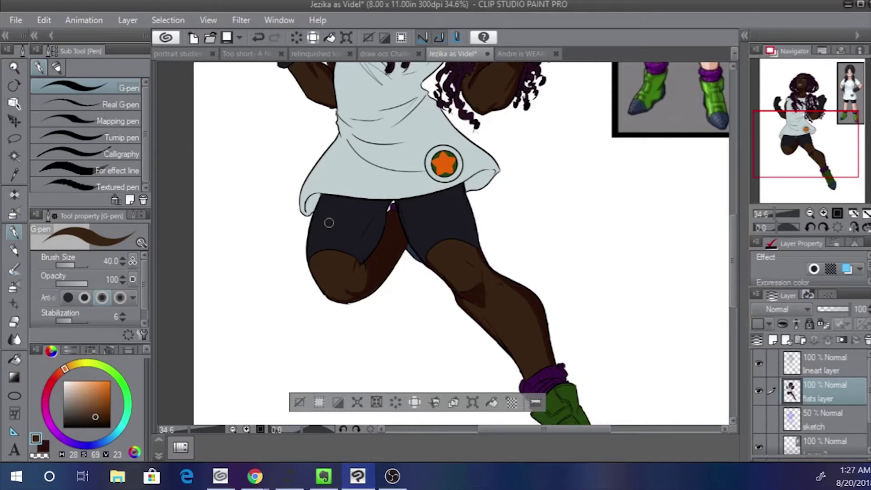
left_click_drag(797, 132, 792, 96)
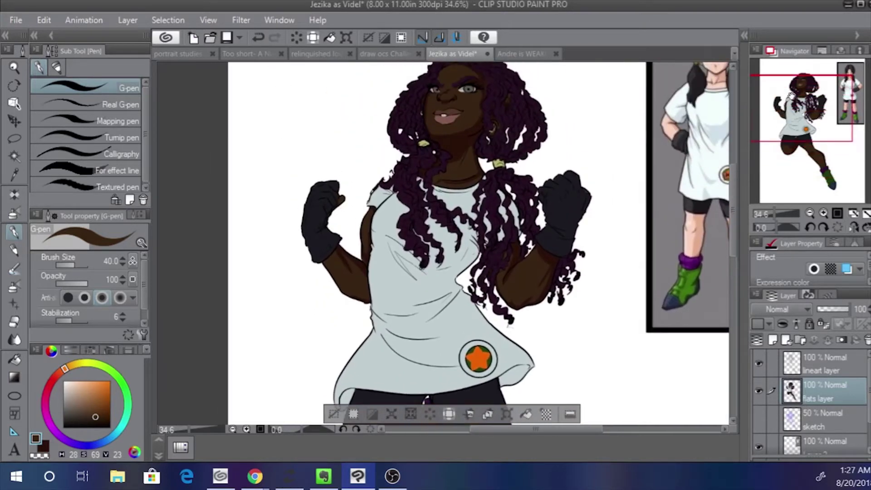
Clear the selection and refine the reddish-brown shadow beside the near eye with the G-pen at size 15
left_click(335, 414)
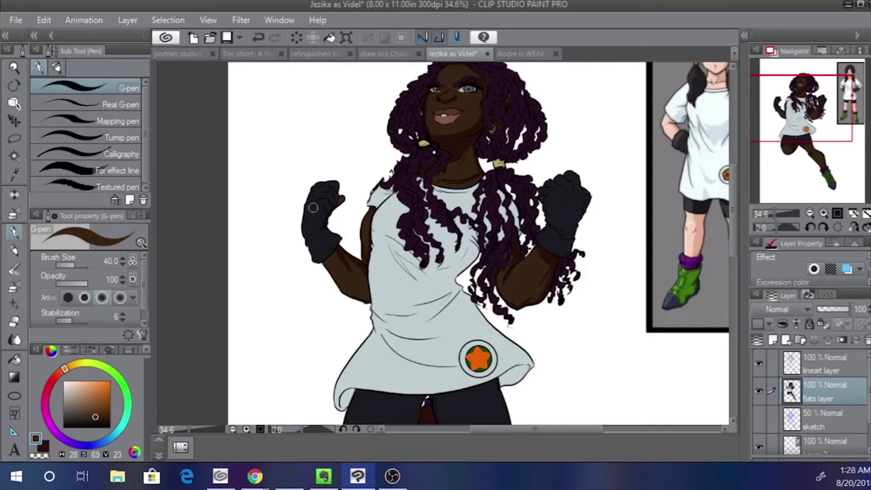
left_click(781, 213)
left_click_drag(802, 110, 807, 80)
left_click(370, 209, "alt")
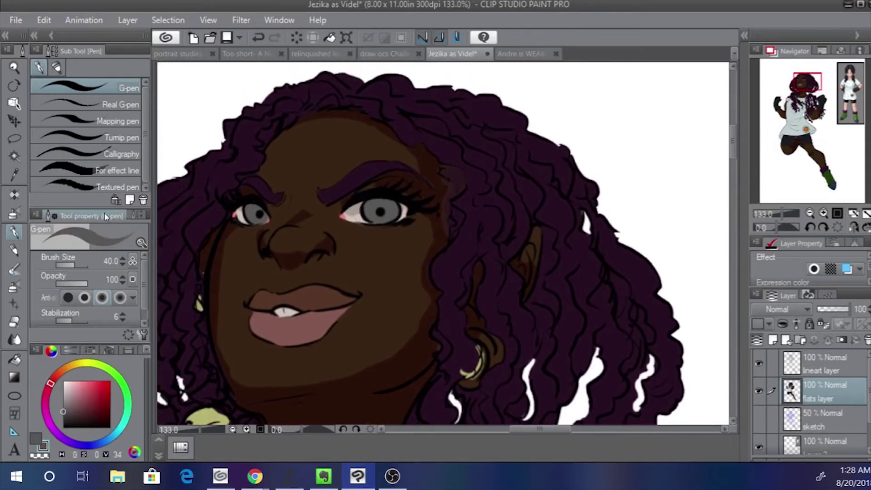
left_click(426, 168, "alt")
key("bracketleft")
key("bracketleft")
key("bracketleft")
key("bracketleft")
key("bracketleft")
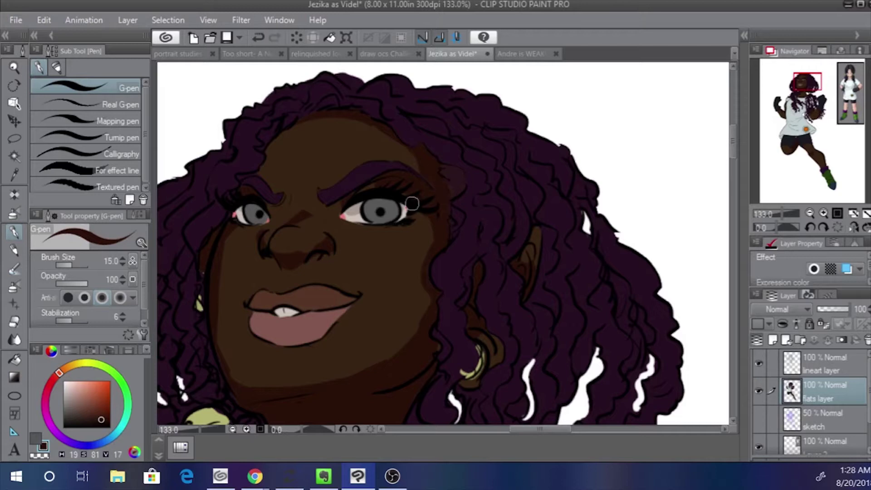
left_click(412, 224, "alt")
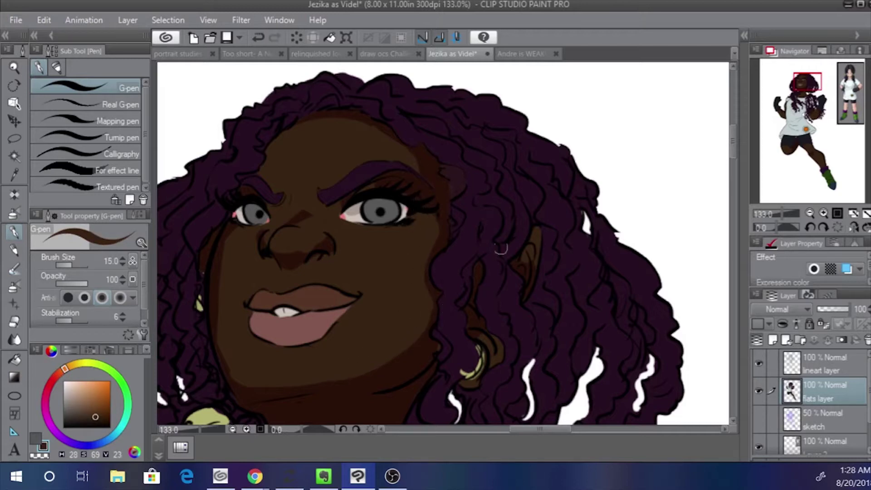
Touch up the skin and reddish-brown shadow inside the near ear using colours sampled from the ear
left_click(484, 323, "alt")
left_click(530, 268, "alt")
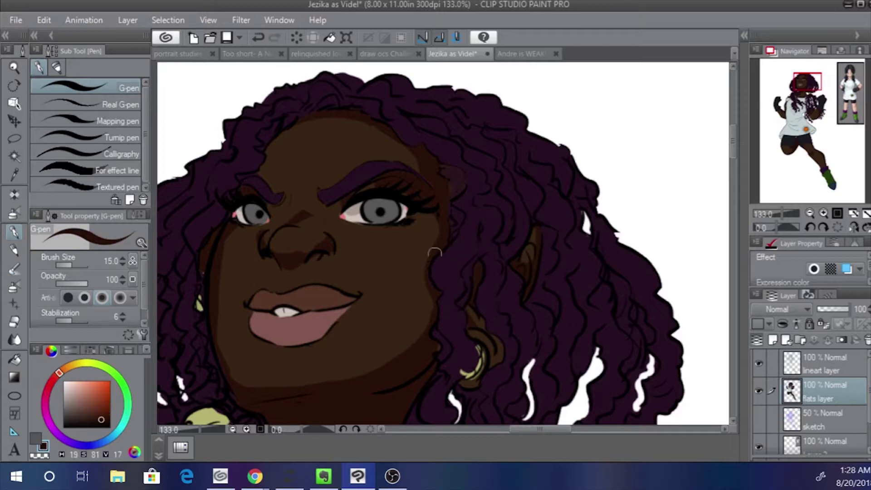
left_click_drag(321, 281, 395, 202)
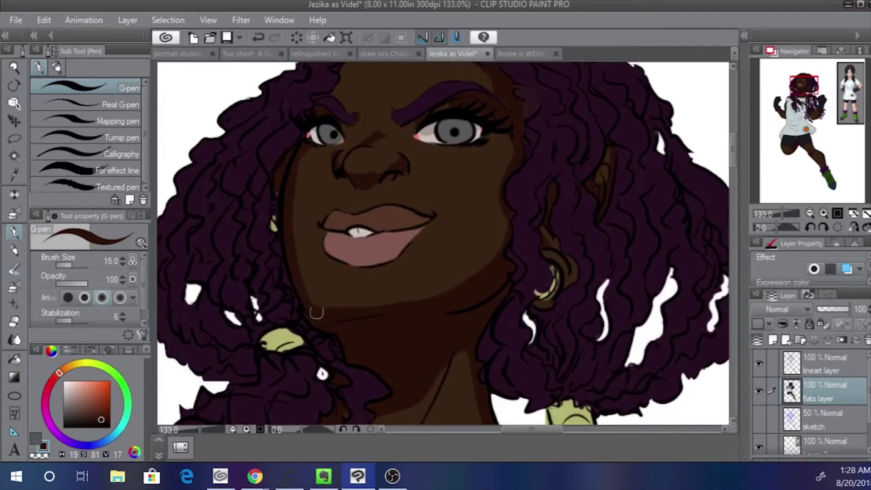
Refine the shadows on the nose bridge and underside, and paint a small shadow below the lower lip
left_click_drag(282, 188, 271, 293)
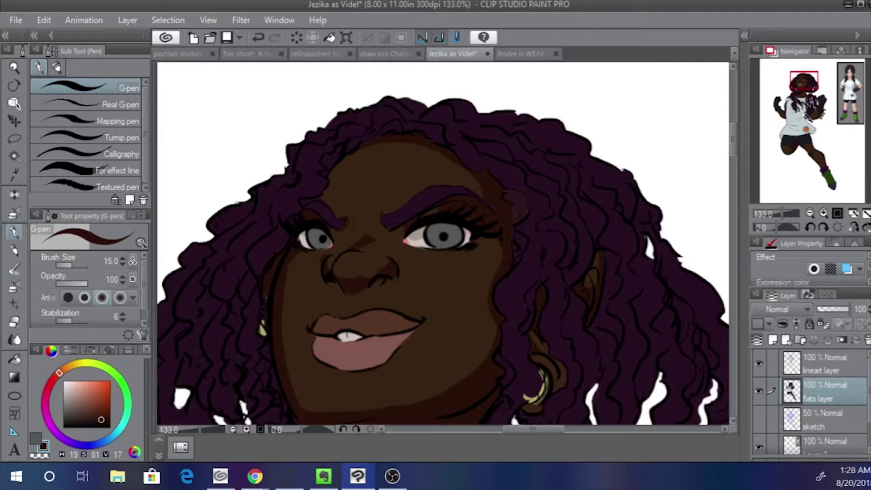
left_click(370, 218, "alt")
left_click_drag(362, 240, 377, 245)
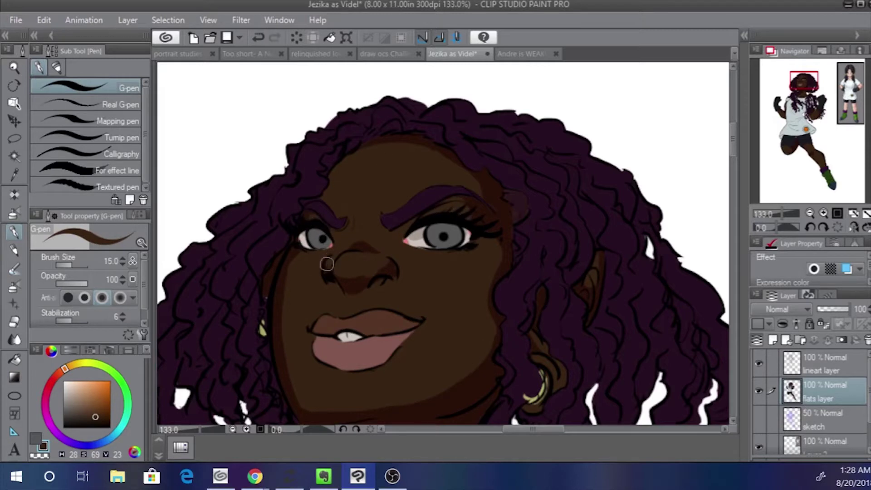
left_click(355, 282, "alt")
left_click_drag(330, 274, 380, 276)
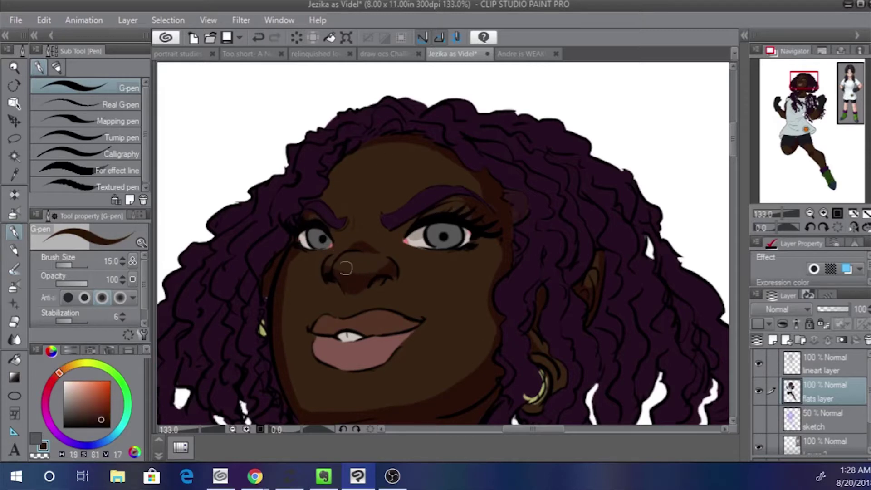
mouse_move(363, 372)
left_mouse_down()
mouse_move(368, 377)
mouse_move(339, 371)
left_mouse_up()
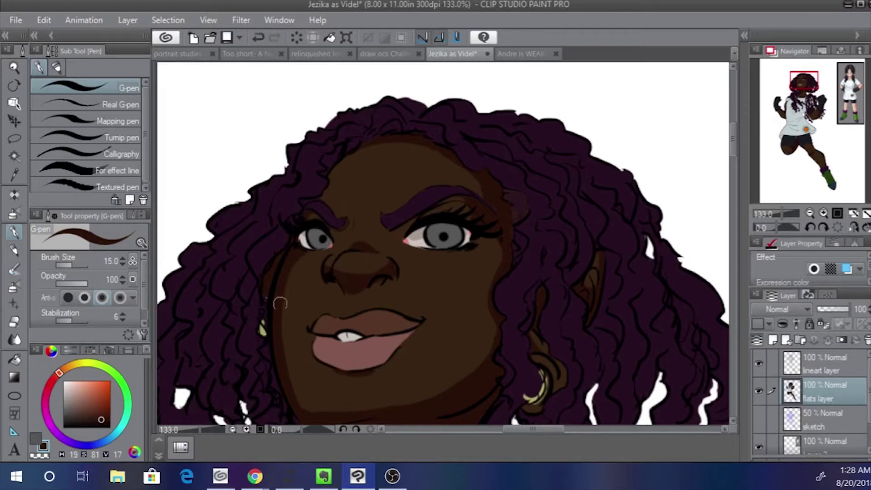
Repaint the near hoop earring in its sampled pale yellow and clean the hair edge beside it in dark purple
left_click(285, 271, "alt")
left_click_drag(290, 344, 281, 153)
left_click(484, 251, "alt")
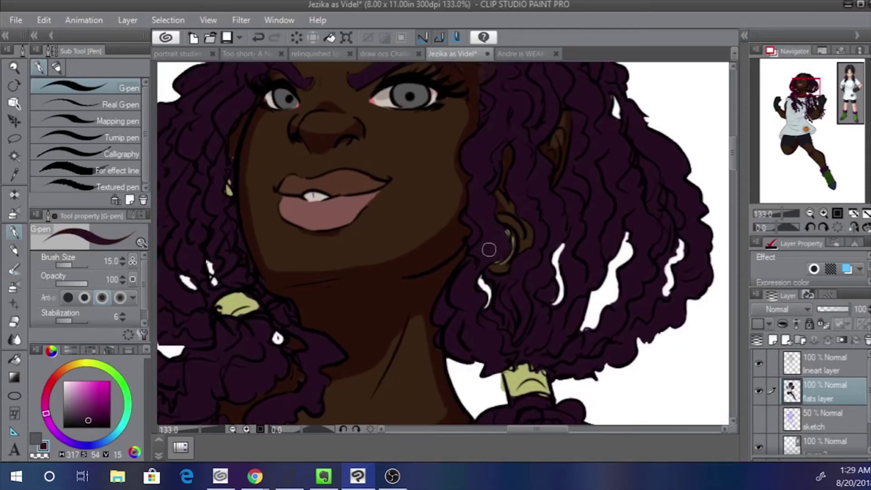
key("ctrl+z")
left_click(510, 238, "alt")
mouse_move(508, 236)
left_mouse_down()
mouse_move(513, 249)
mouse_move(494, 261)
left_mouse_up()
left_click(488, 237, "alt")
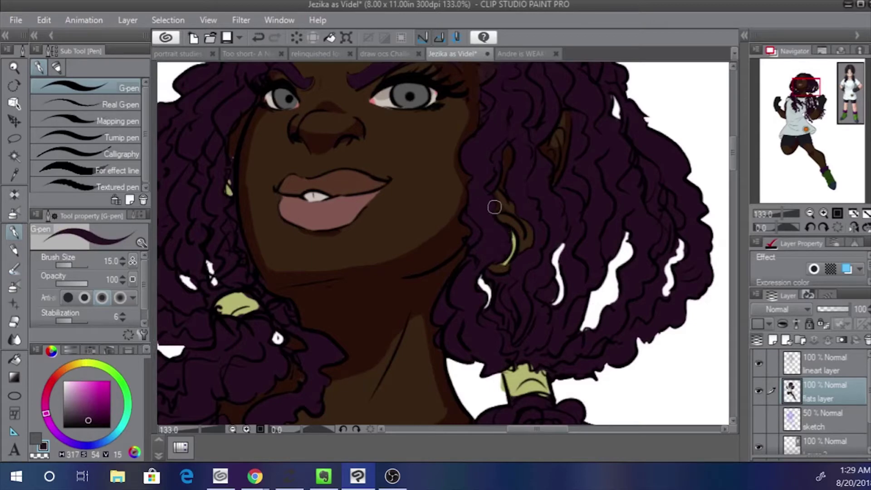
Paint reddish-brown shadow along the base of the neck above the shirt collar with the brush at size 17
left_click(453, 232, "alt")
left_click_drag(453, 232, 457, 140)
key("bracketright")
mouse_move(387, 348)
left_mouse_down()
mouse_move(359, 362)
mouse_move(307, 346)
mouse_move(319, 358)
mouse_move(291, 367)
left_mouse_up()
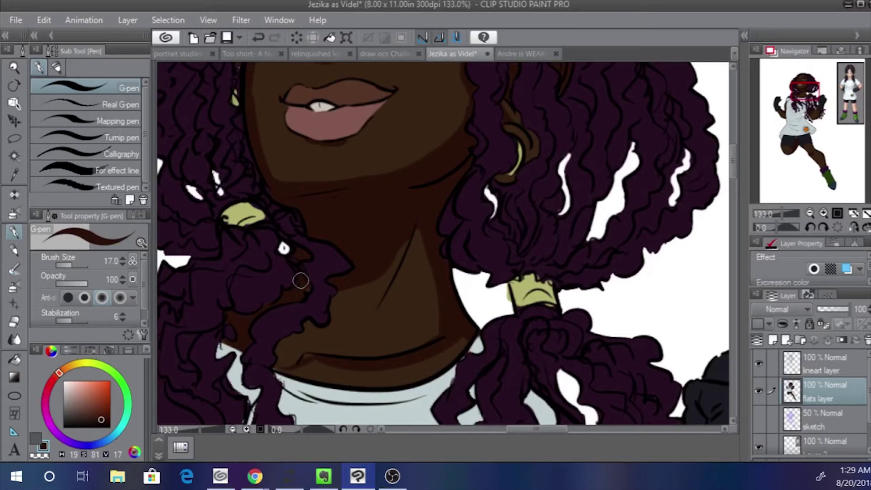
Repaint the shoulder skin showing between the far hair strands with sampled skin brown, undoing stray strokes
left_click_drag(283, 248, 326, 277)
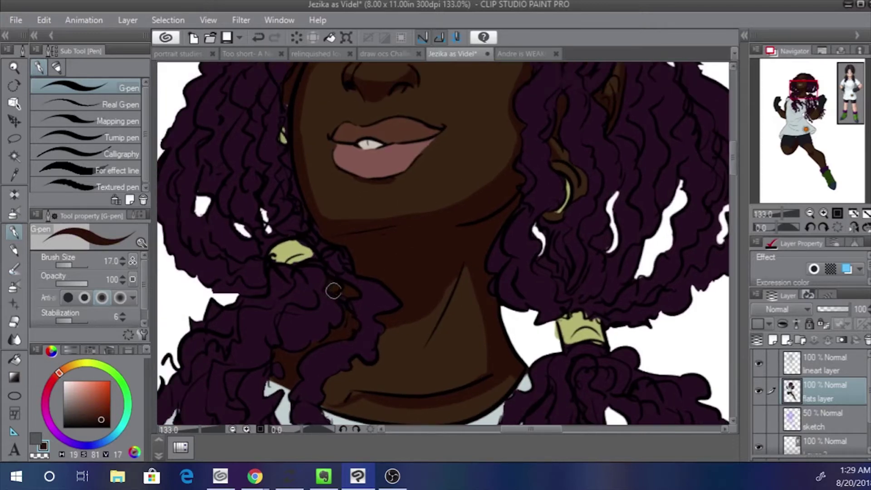
left_click(353, 370, "alt")
left_click(298, 384, "alt")
key("ctrl+z")
mouse_move(291, 383)
left_mouse_down()
mouse_move(323, 370)
mouse_move(289, 381)
mouse_move(277, 362)
mouse_move(291, 386)
mouse_move(296, 378)
mouse_move(276, 365)
mouse_move(294, 389)
mouse_move(270, 372)
left_mouse_up()
left_click(289, 384, "alt")
key("ctrl+z")
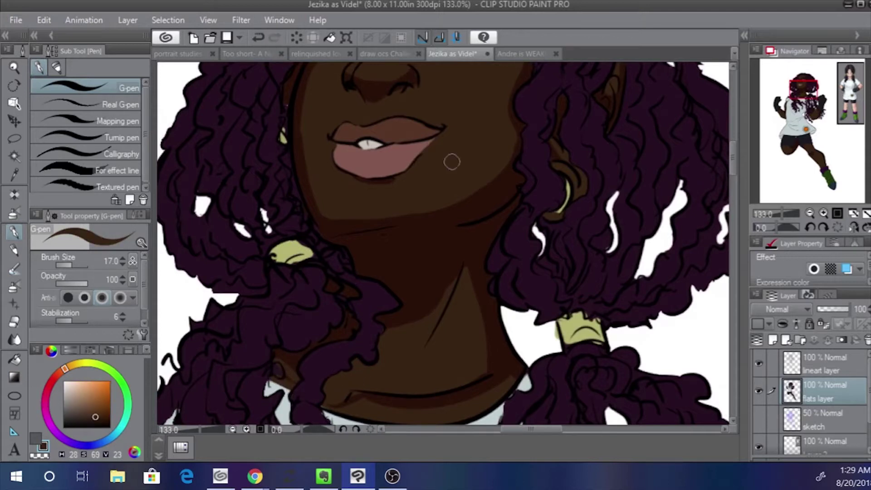
Set the brush to size 20 and paint reddish-brown shadow along the neck tendon and the near side of the neck
key("bracketright")
left_click(431, 259, "alt")
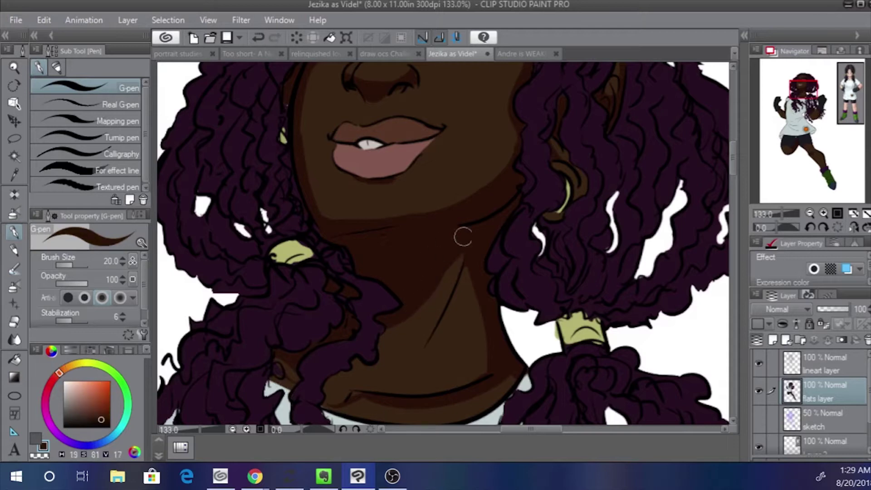
left_click_drag(459, 272, 416, 352)
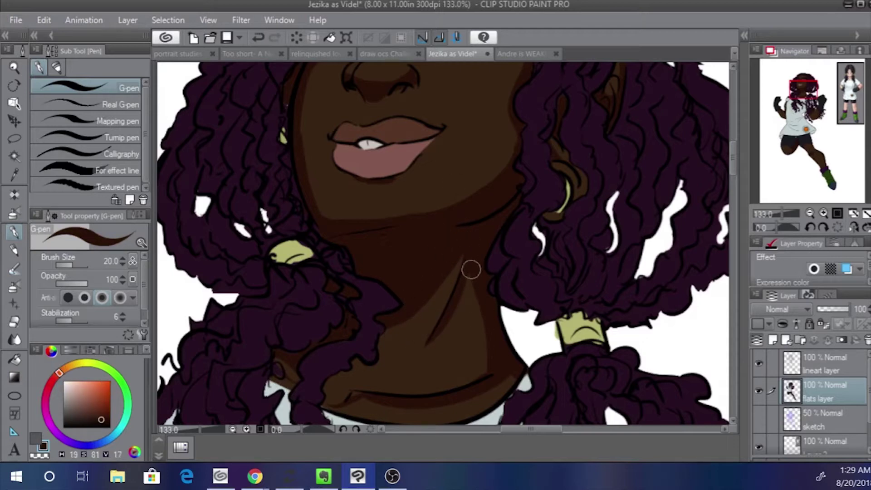
left_click_drag(480, 383, 471, 265)
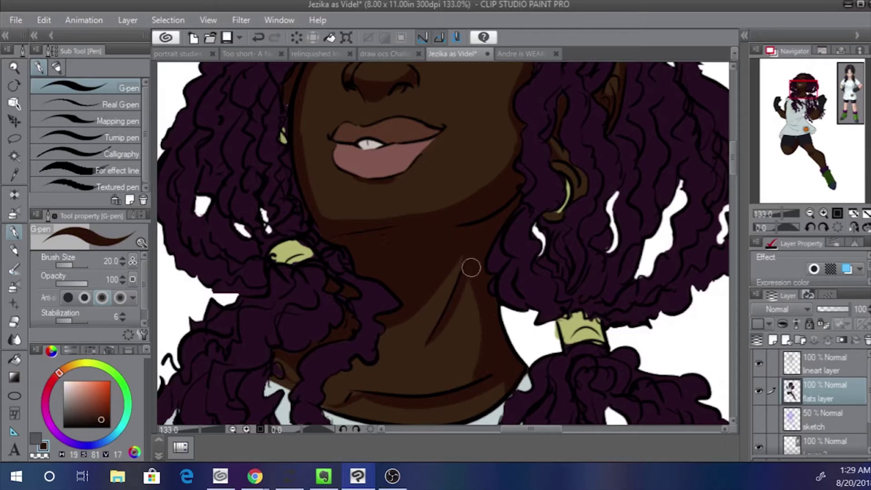
Touch up the far cheek with skin brown and the underside of the nose with the sampled shadow colour
scroll(424, 256, "up", 3)
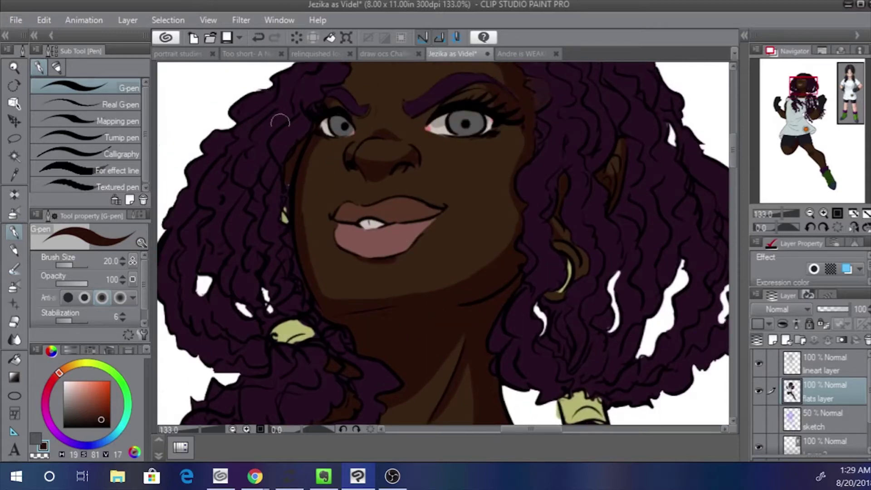
left_click(311, 219, "alt")
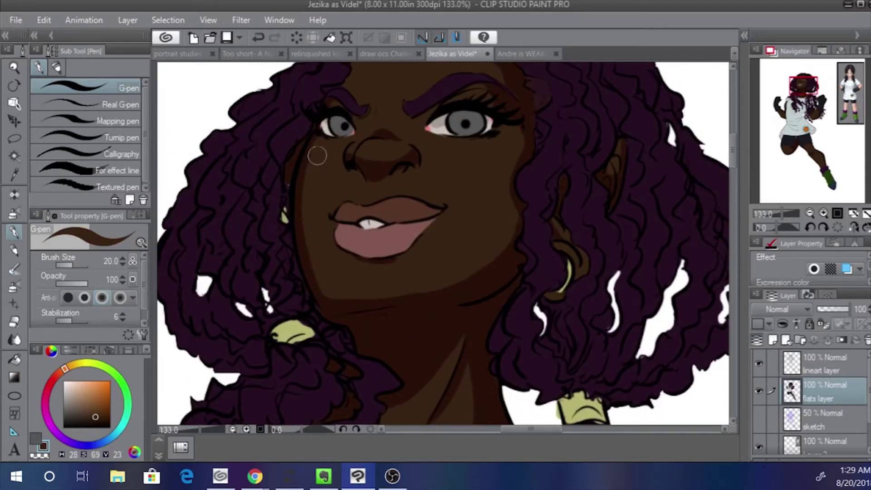
left_click(417, 155, "alt")
mouse_move(416, 154)
left_mouse_down()
mouse_move(349, 162)
mouse_move(370, 177)
mouse_move(379, 172)
mouse_move(374, 193)
left_mouse_up()
Refine the reddish-brown shadows along both forearms using the sampled skin and shadow colours
left_click_drag(782, 213, 776, 214)
left_click_drag(409, 252, 425, 90)
left_click(537, 311, "alt")
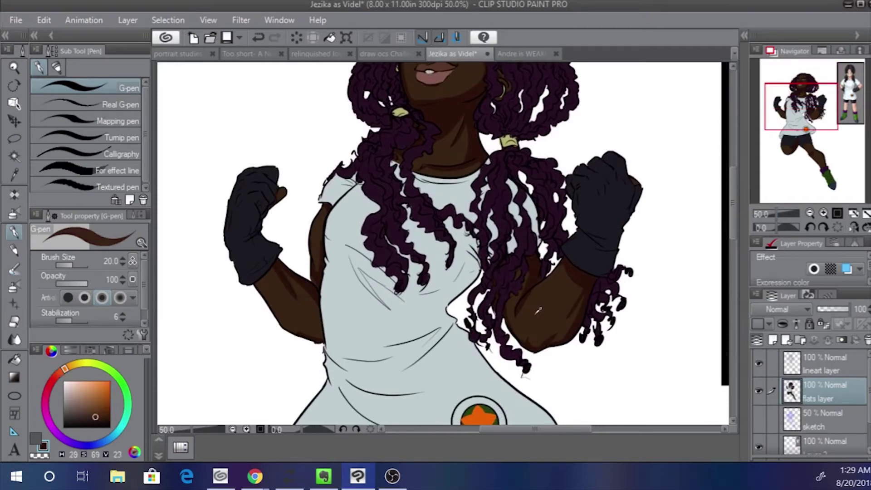
left_click(536, 281, "alt")
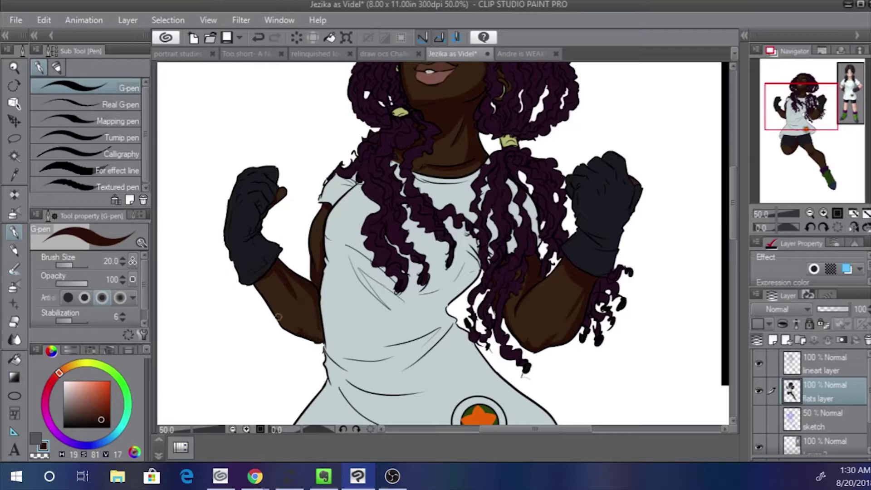
Reshape the shadow below the extended leg's knee with the sampled skin brown and reddish-brown
left_click_drag(316, 317, 270, 169)
left_click_drag(334, 407, 271, 193)
left_click(381, 218, "alt")
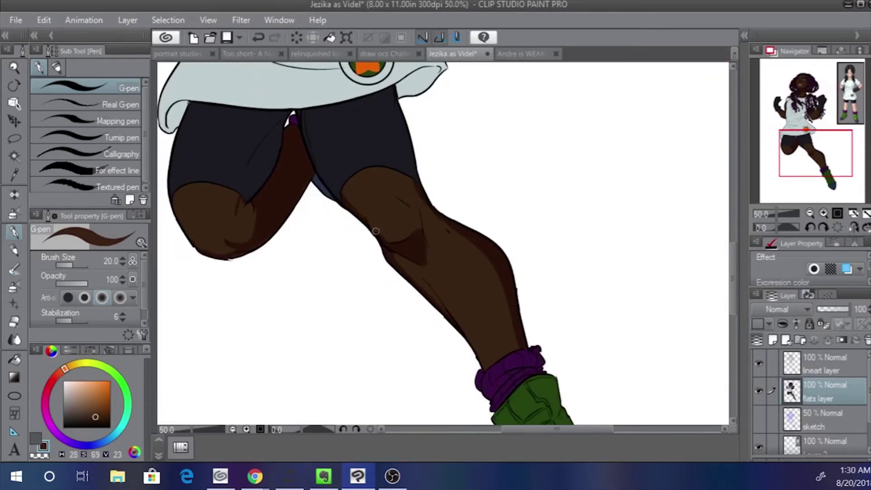
left_click(418, 248, "alt")
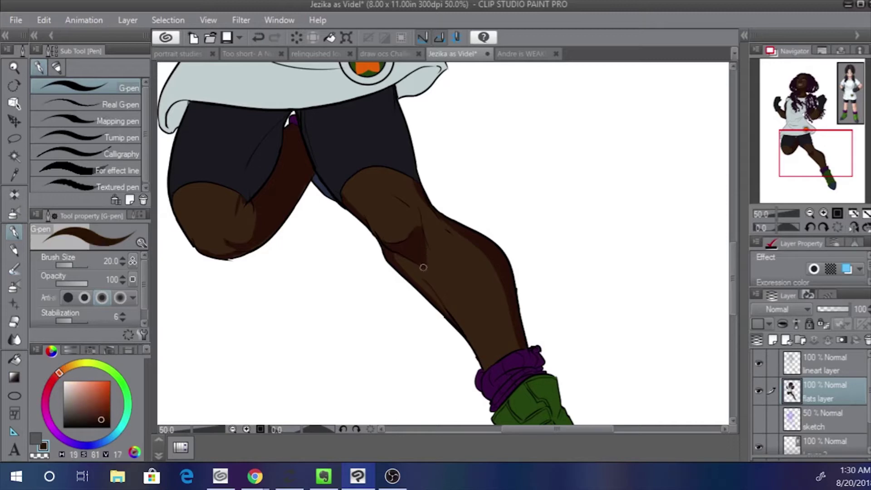
left_click(435, 261, "alt")
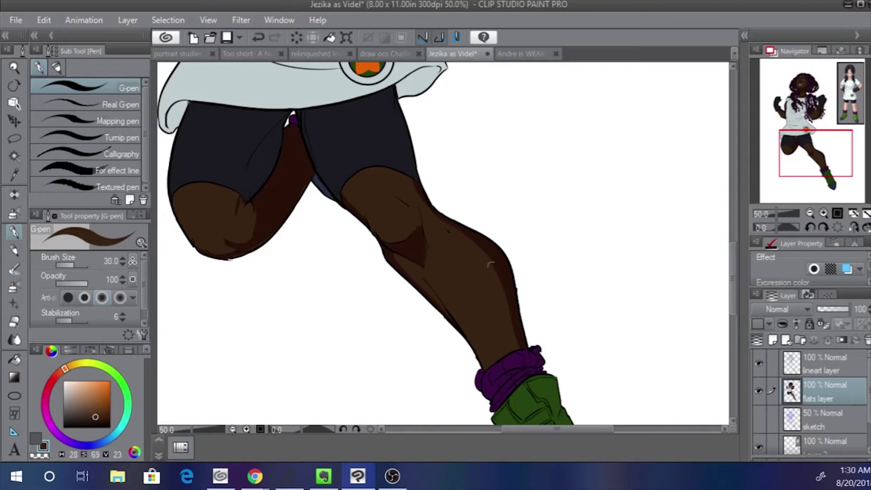
Soften the small shadow on the bent knee with the skin brown at brush size 30
left_click_drag(305, 144, 388, 233)
left_click_drag(331, 294, 315, 312)
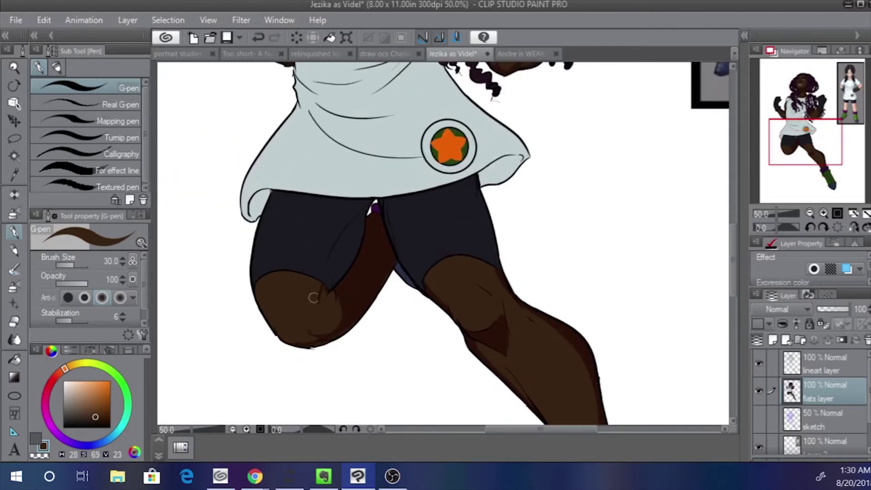
left_click_drag(337, 214, 344, 376)
left_click_drag(338, 257, 363, 397)
left_click_drag(355, 272, 318, 308)
Clean up the far ear and its earring with sampled pale yellow, skin brown and hair purple
left_click_drag(776, 214, 789, 214)
left_click_drag(797, 85, 795, 85)
left_click(470, 135, "alt")
left_click_drag(470, 123, 449, 214)
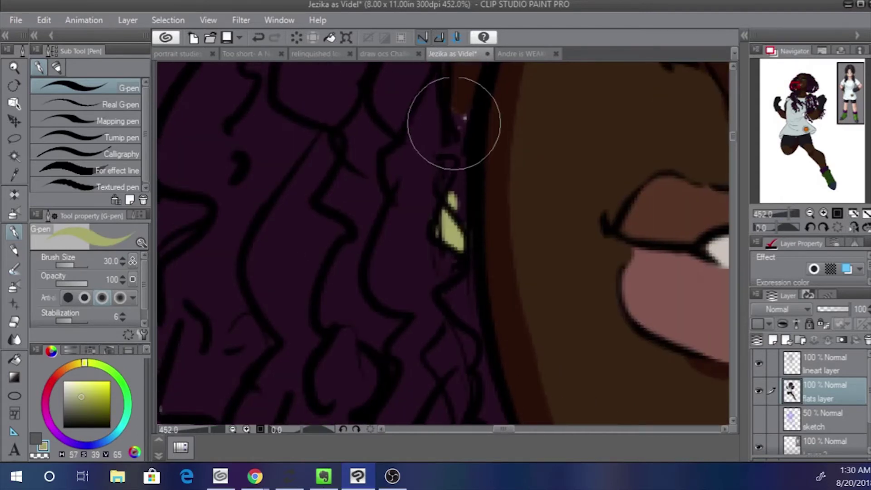
left_click(462, 112, "alt")
left_click(463, 118)
left_click_drag(480, 116, 468, 235)
left_click(536, 200, "alt")
scroll(533, 182, "up", 3)
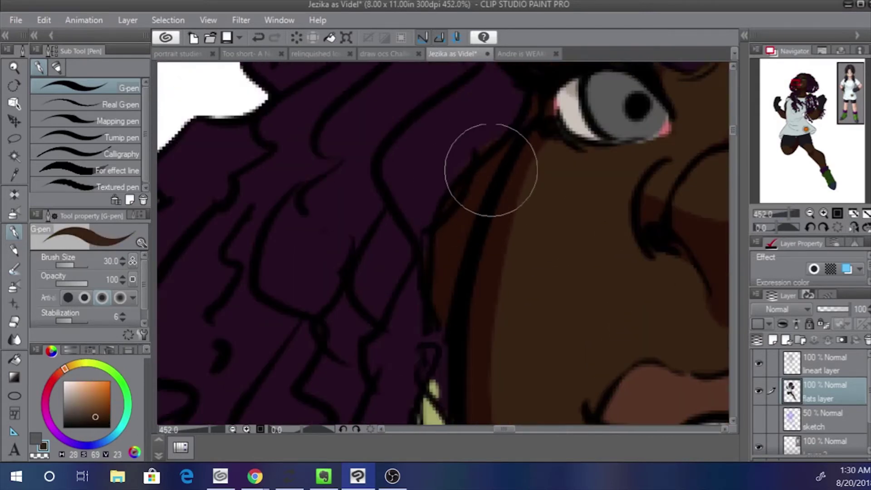
left_click(437, 161, "alt")
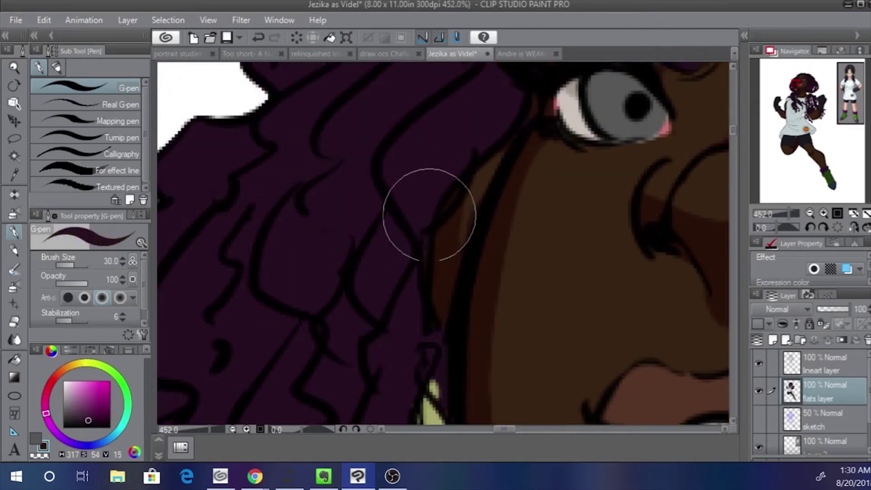
Set the brush to size 10 and tidy the inner end of the near eyebrow with sampled skin brown and purple
left_click_drag(592, 151, 407, 216)
left_click_drag(594, 203, 422, 170)
left_click_drag(560, 111, 461, 153)
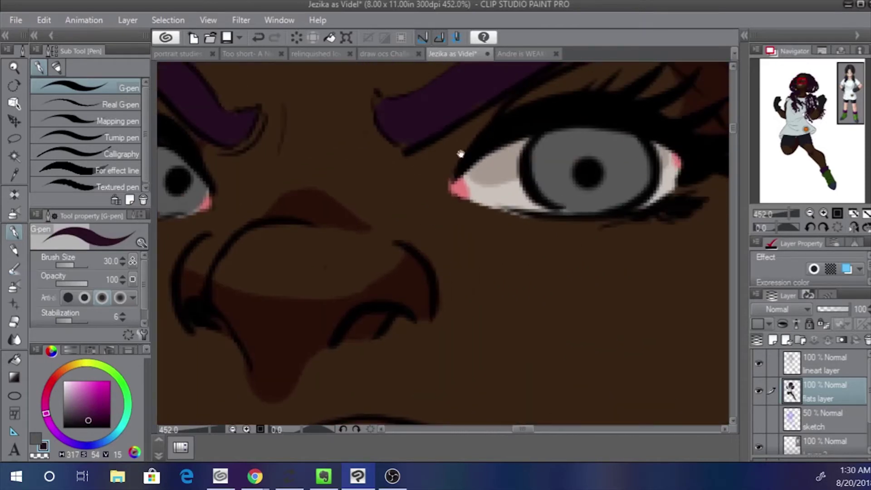
left_click(553, 233, "alt")
key("bracketleft")
key("bracketleft")
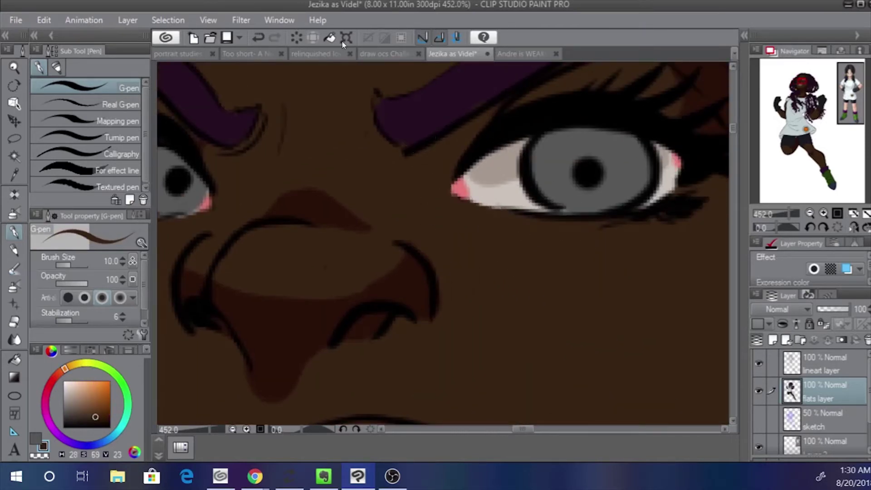
scroll(375, 219, "up", 3)
left_click(380, 219, "alt")
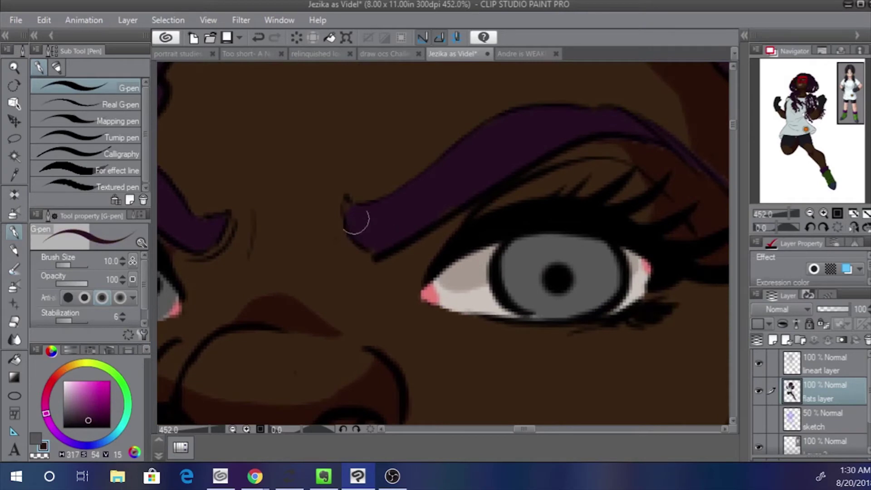
left_click_drag(416, 169, 253, 208)
Touch up the near eyebrow's purple and paint reddish-brown shadow on the eyelid directly beneath it
left_click(481, 137, "alt")
left_click_drag(445, 80, 549, 203)
left_click(414, 156, "alt")
left_click_drag(424, 157, 536, 200)
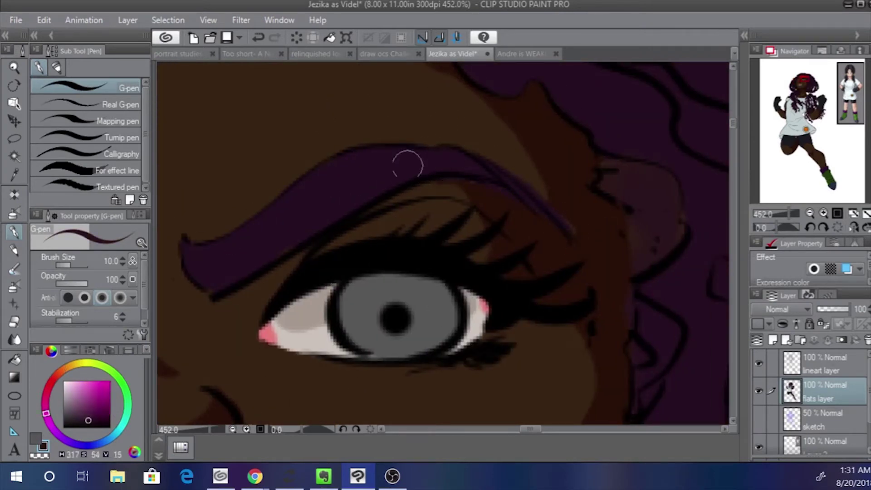
left_click(505, 208, "alt")
left_click_drag(341, 193, 628, 227)
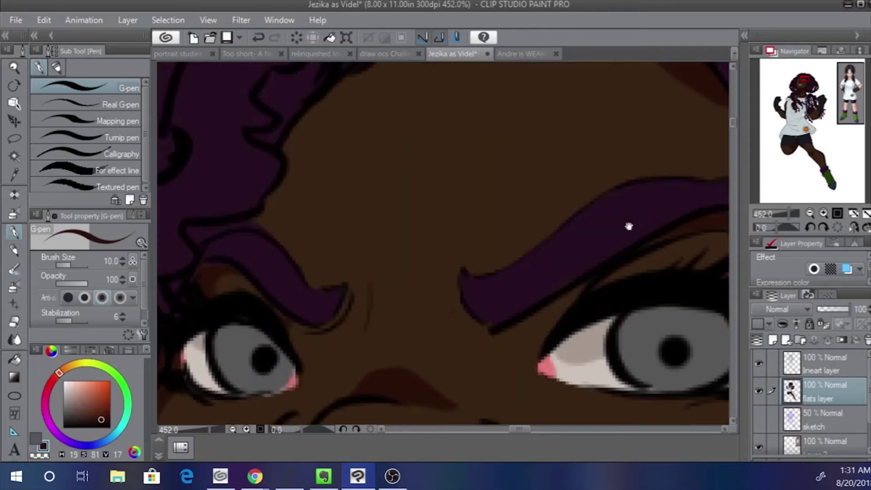
left_click_drag(291, 251, 162, 163)
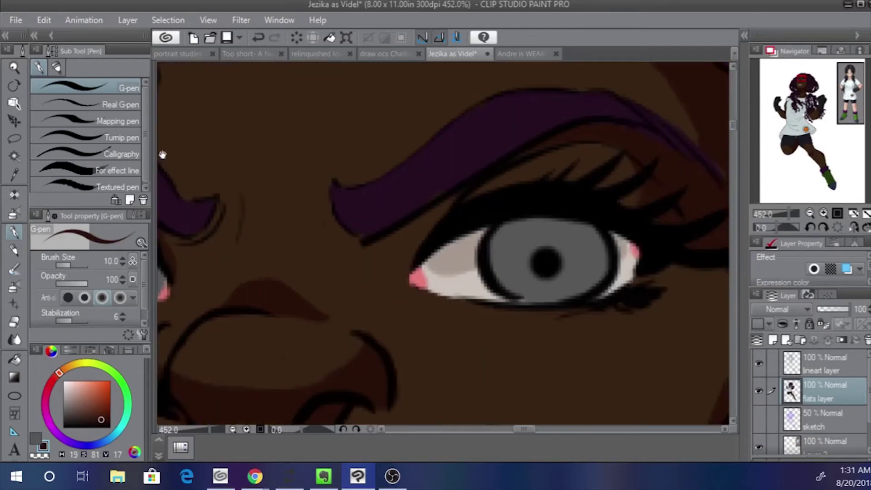
Shade the upper part and sides of the near eye's grey iris with a dark navy blue
left_click_drag(366, 253, 194, 276)
left_click(327, 260, "alt")
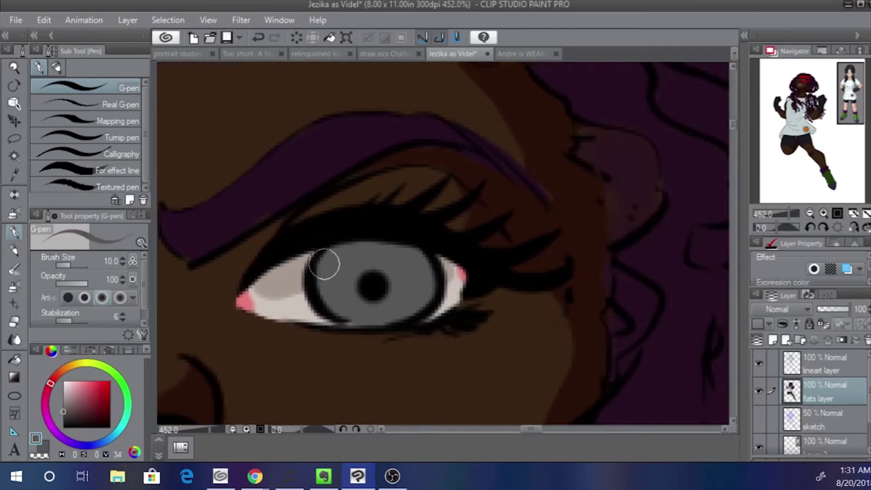
left_click(86, 446)
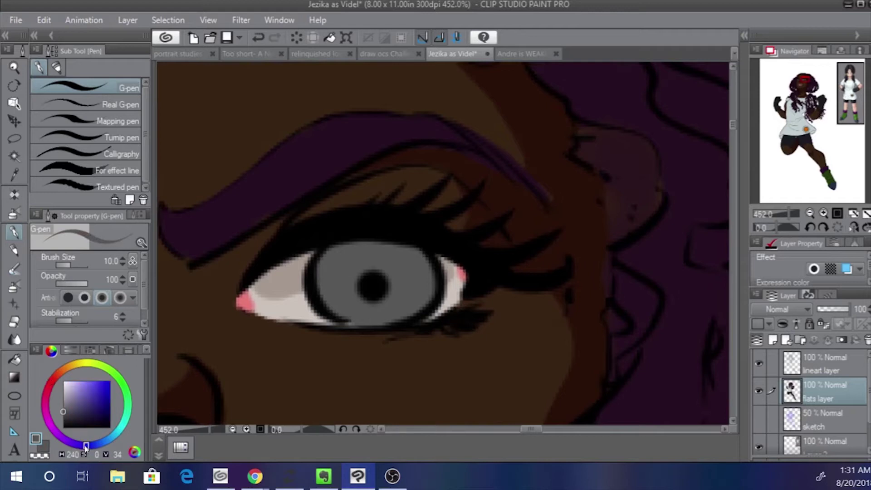
left_click(77, 423)
mouse_move(390, 254)
left_mouse_down()
mouse_move(351, 270)
mouse_move(391, 263)
mouse_move(396, 244)
mouse_move(356, 276)
mouse_move(372, 261)
mouse_move(356, 255)
mouse_move(396, 242)
mouse_move(414, 312)
left_mouse_up()
left_click(77, 420)
key("ctrl+z")
left_click_drag(314, 273, 350, 307)
Paint the same dark navy shading around the upper part of the far eye's iris
mouse_move(285, 227)
left_mouse_down()
mouse_move(361, 206)
mouse_move(511, 198)
left_mouse_up()
left_click_drag(206, 258, 340, 263)
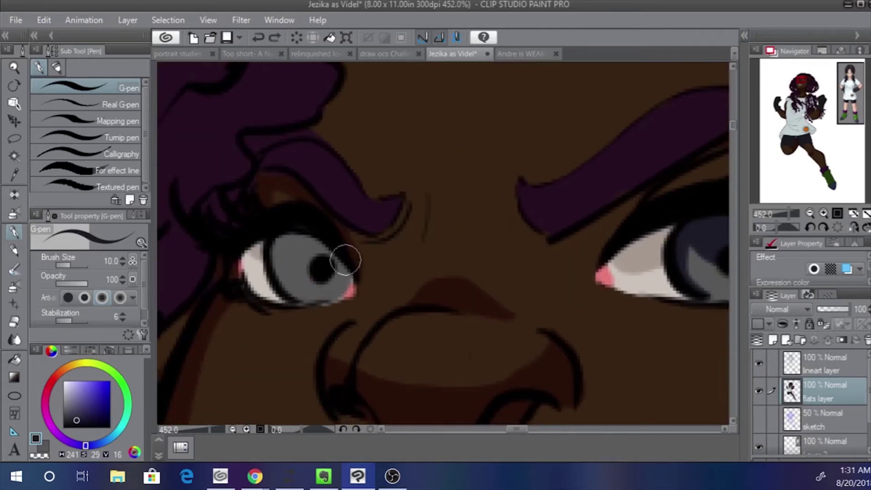
key("ctrl+z")
left_click_drag(272, 256, 285, 292)
mouse_move(342, 266)
left_mouse_down()
mouse_move(345, 287)
mouse_move(196, 273)
mouse_move(286, 266)
left_mouse_up()
left_click_drag(335, 277, 55, 255)
left_click(395, 266, "alt")
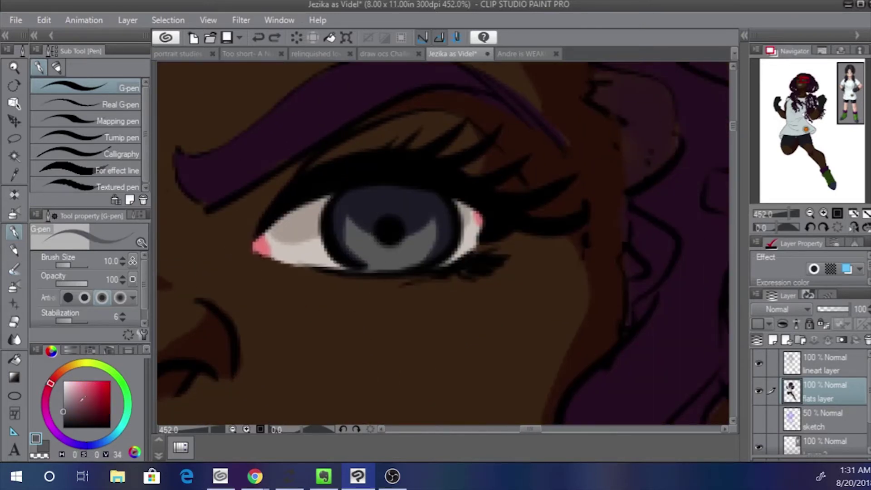
left_click_drag(63, 405, 63, 398)
left_click_drag(422, 241, 363, 243)
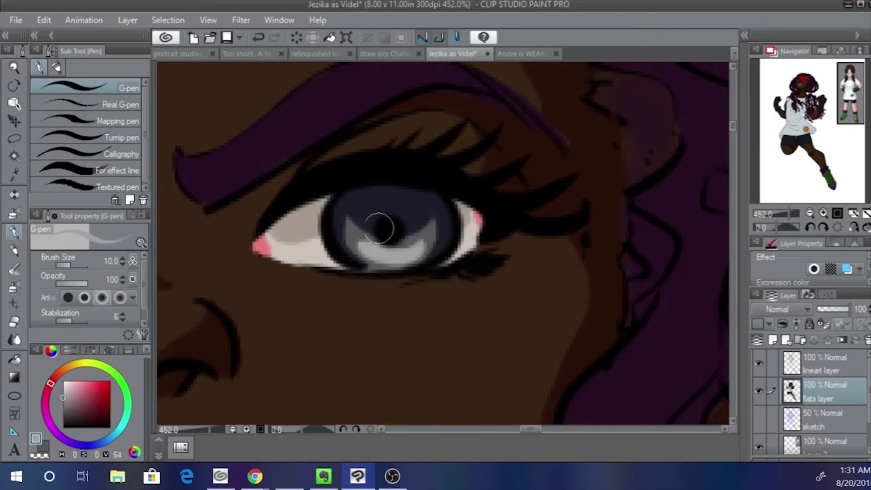
key("ctrl+z")
key("ctrl+y")
key("ctrl+z")
key("ctrl+y")
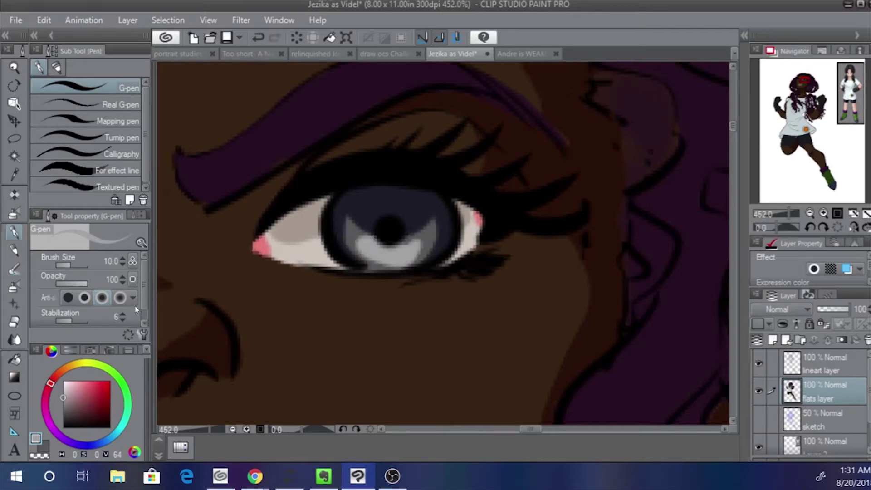
key("ctrl+z")
Paint a pale lavender glow under the pupil in the lower part of both irises
left_click(374, 208, "alt")
left_click(80, 386)
mouse_move(423, 254)
left_mouse_down()
mouse_move(386, 255)
mouse_move(368, 242)
left_mouse_up()
key("ctrl+z")
left_click(68, 390)
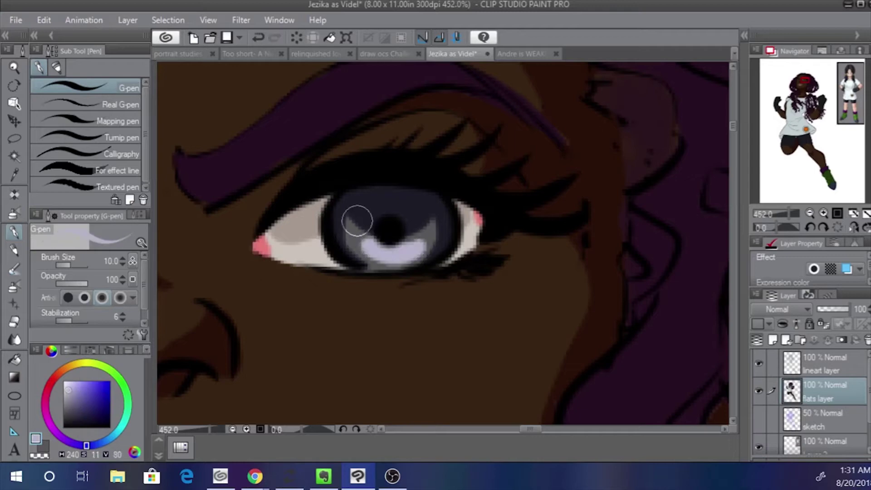
left_click_drag(244, 236, 464, 228)
left_click_drag(206, 249, 171, 230)
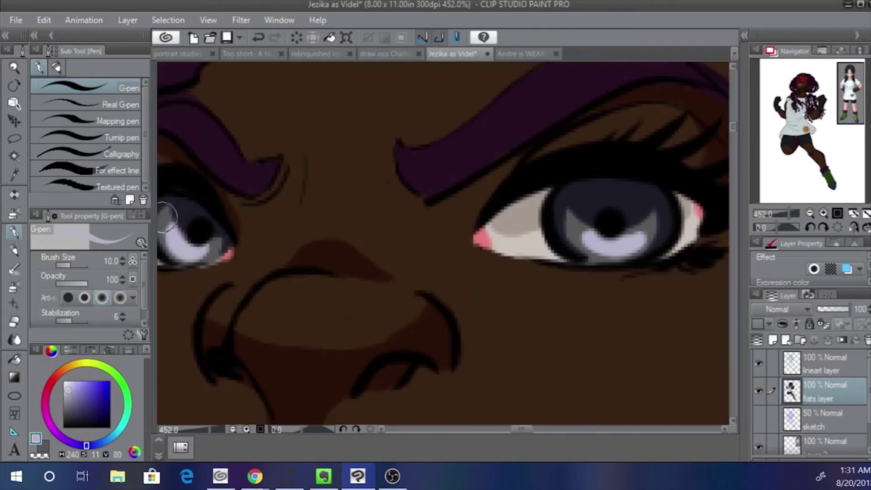
Sample the iris colour from the "Andre is WEAK!" reference, then add paler glints and white highlights to both eyes in the Videl drawing
left_click(516, 53)
left_click(438, 102, "alt")
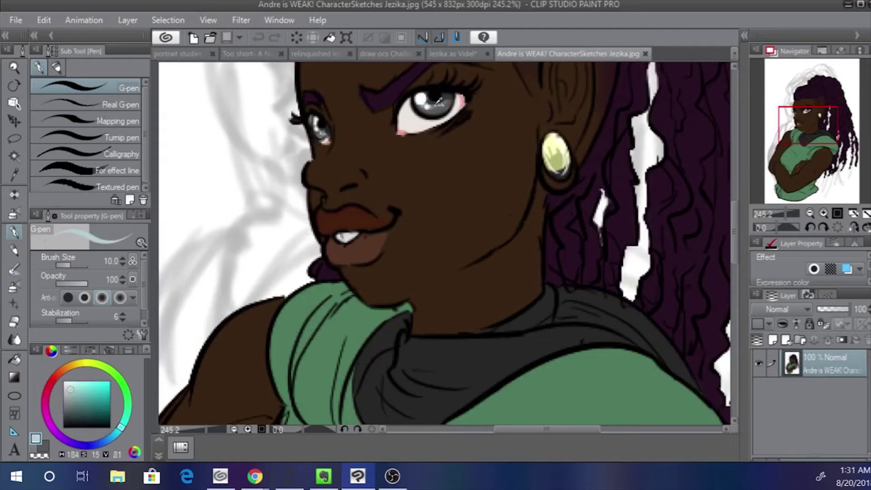
left_click(433, 54)
left_click(75, 381)
mouse_move(567, 233)
left_mouse_down()
mouse_move(613, 241)
mouse_move(654, 208)
mouse_move(574, 211)
left_mouse_up()
mouse_move(220, 241)
left_mouse_down()
mouse_move(202, 254)
mouse_move(181, 252)
mouse_move(166, 230)
mouse_move(168, 209)
mouse_move(169, 225)
mouse_move(165, 217)
left_mouse_up()
left_click(63, 381)
left_click_drag(572, 209, 579, 234)
Shade the outer corner and lower edge of the lower lip with a darker red-brown based on its pink
left_click_drag(785, 213, 784, 211)
left_click(404, 382, "alt")
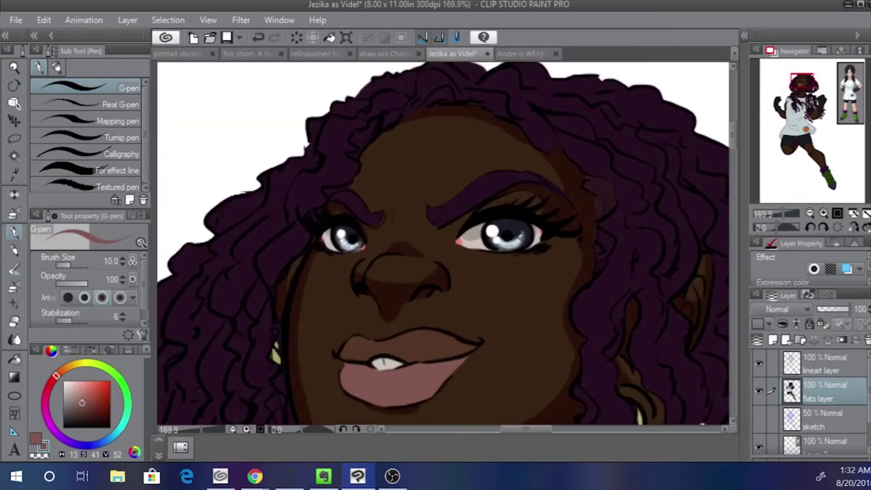
left_click(91, 408)
left_click_drag(463, 359, 387, 402)
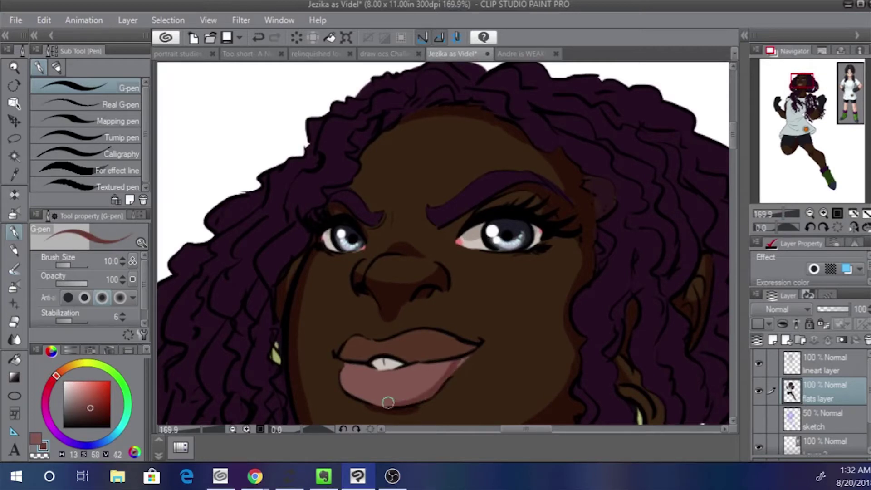
left_click(471, 373, "alt")
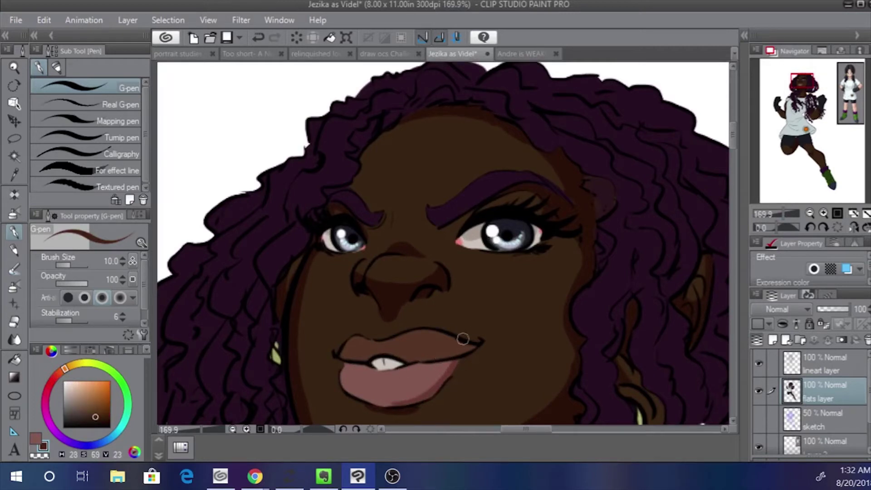
key("ctrl+z")
left_click(261, 41)
left_click(274, 40)
left_click(275, 40)
Sample the lip shadow colour and rework the shading along the lower lip's inner and bottom edges
left_click(449, 374, "alt")
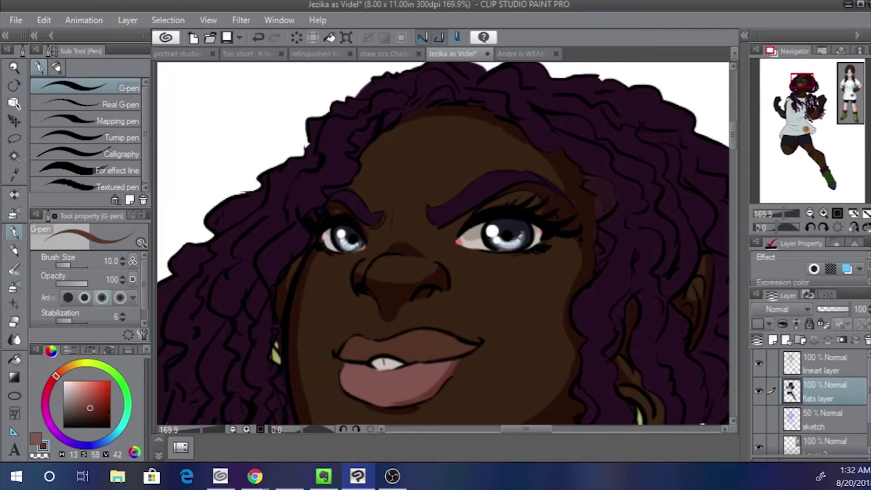
left_click_drag(343, 373, 381, 403)
key("ctrl+z")
mouse_move(343, 375)
left_mouse_down()
mouse_move(386, 403)
mouse_move(371, 368)
mouse_move(373, 376)
left_mouse_up()
key("ctrl+z")
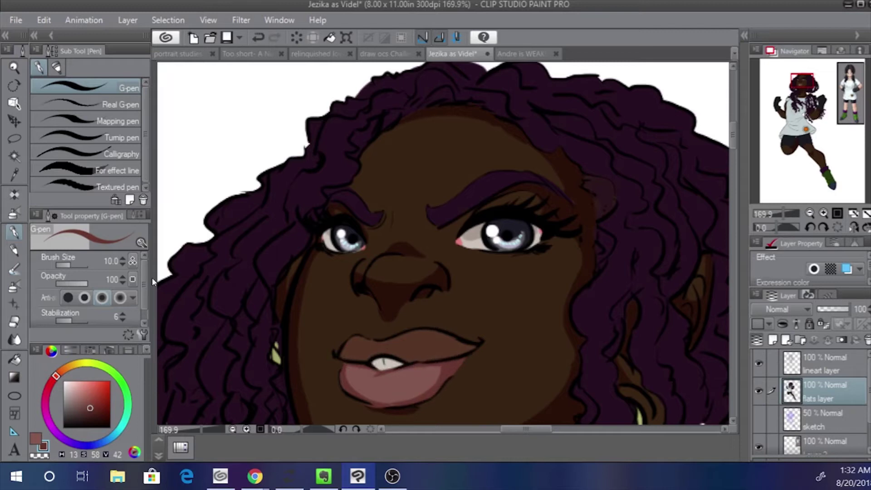
key("ctrl+z")
Paint short pale pink highlight lines across the middle of the lower lip
left_click(73, 391)
left_click(399, 380)
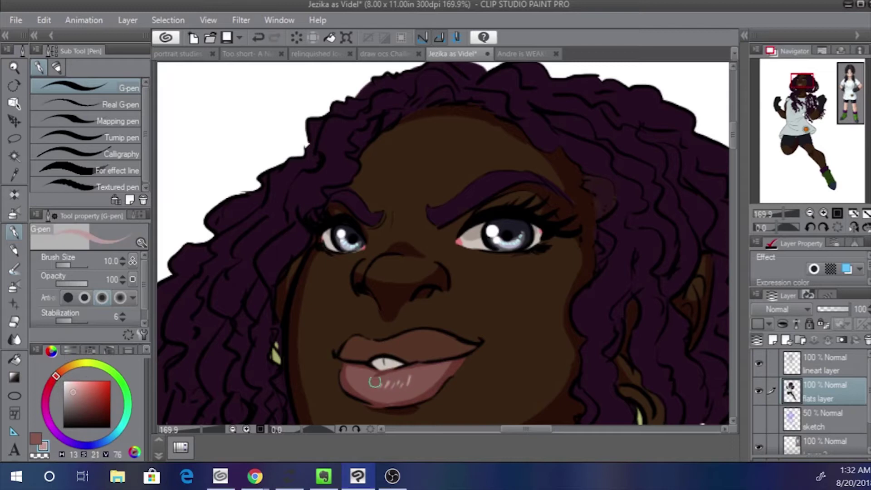
mouse_move(359, 379)
left_mouse_down()
mouse_move(407, 381)
mouse_move(393, 386)
mouse_move(431, 369)
left_mouse_up()
key("ctrl+z")
key("ctrl+z")
key("ctrl+z")
Shade the upper lip with a deeper reddish brown derived from its own colour
left_click(418, 353, "alt")
key("x")
key("x")
key("x")
key("x")
left_click(101, 414)
mouse_move(346, 346)
left_mouse_down()
mouse_move(345, 358)
mouse_move(451, 352)
left_mouse_up()
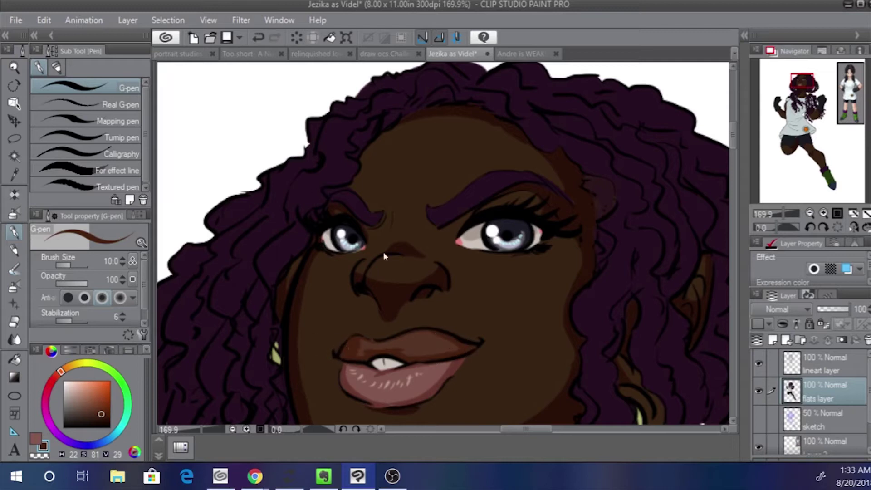
Add a muted rose highlight along the middle of the upper lip
left_click(79, 390)
left_click_drag(360, 349, 449, 346)
key("ctrl+z")
left_click(75, 402)
key("ctrl+z")
left_click_drag(356, 352, 428, 343)
key("ctrl+z")
left_click_drag(370, 348, 426, 345)
key("ctrl+z")
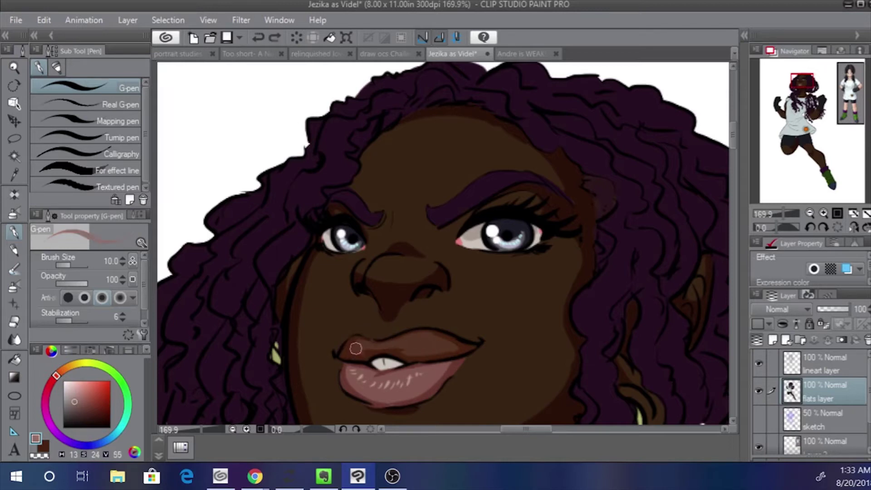
left_click_drag(366, 347, 424, 345)
Select all the pale grey shirt areas, including the gaps between the hair strands
left_click_drag(782, 213, 774, 214)
left_click_drag(379, 284, 372, 171)
key("w")
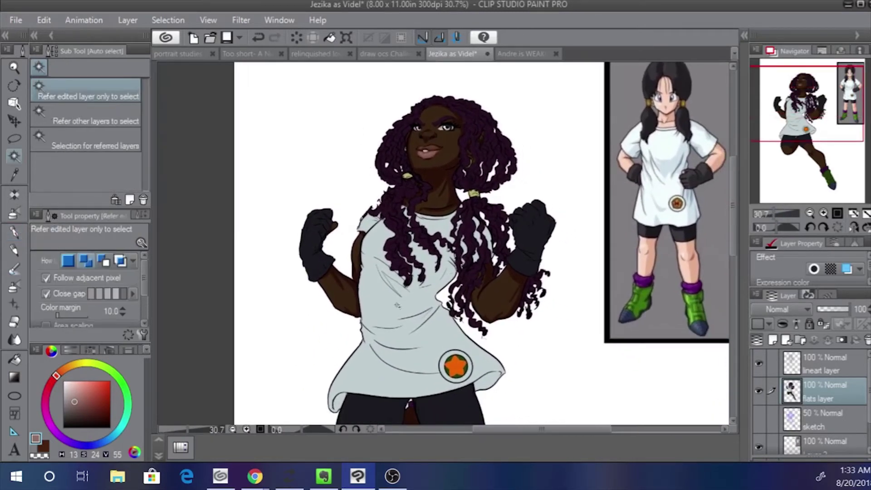
left_click(372, 248)
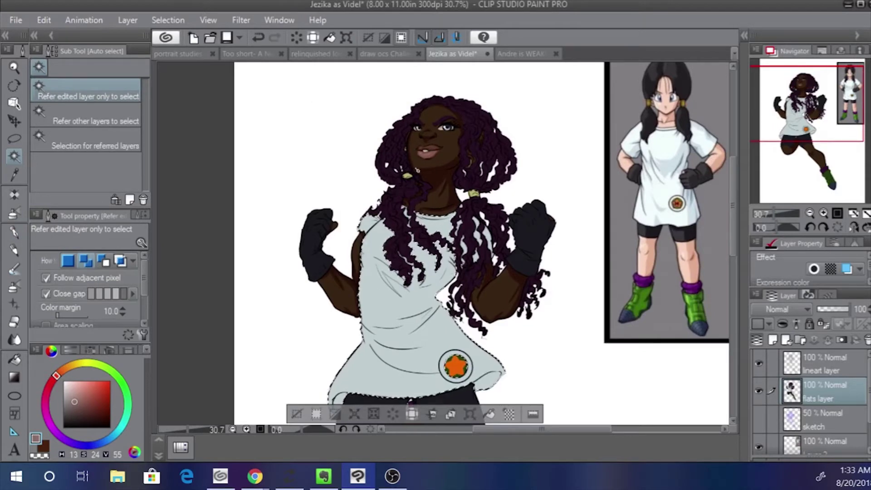
left_click(168, 20)
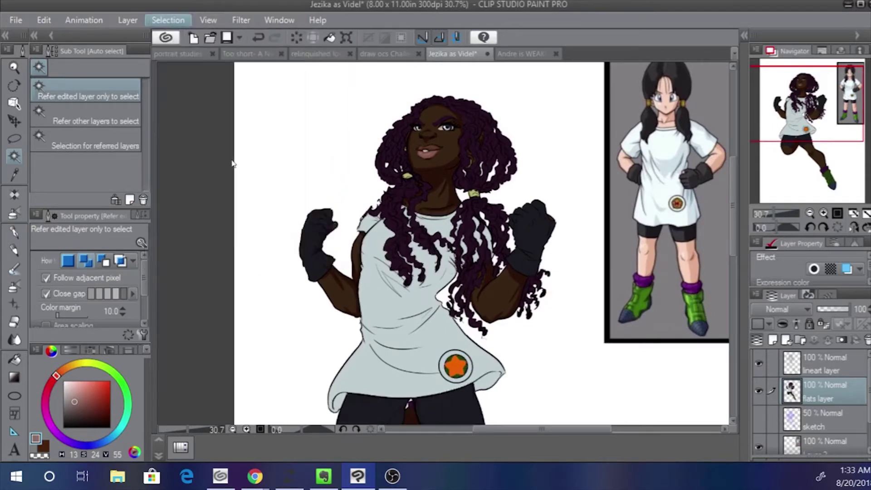
left_click(195, 164)
left_click(386, 144)
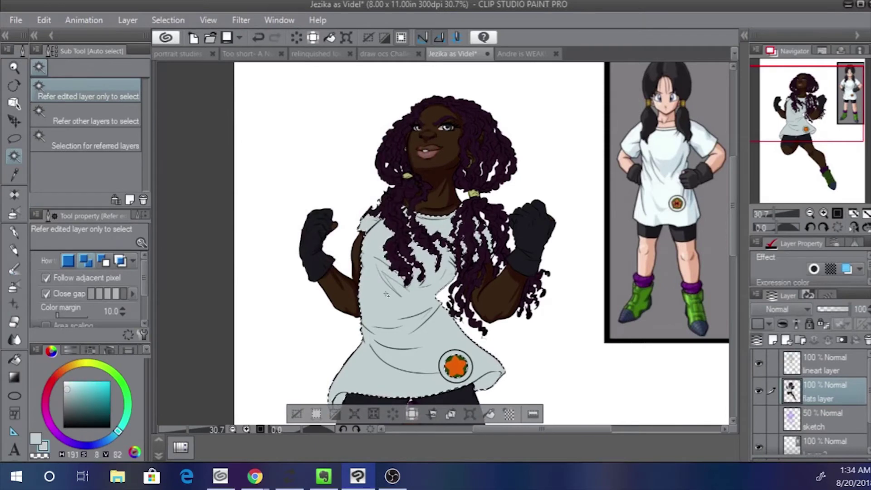
Derive a light blue from the reference shirt and paint first G-pen shadow strokes on the chest at brush size 50
left_click(63, 402)
left_click(14, 232)
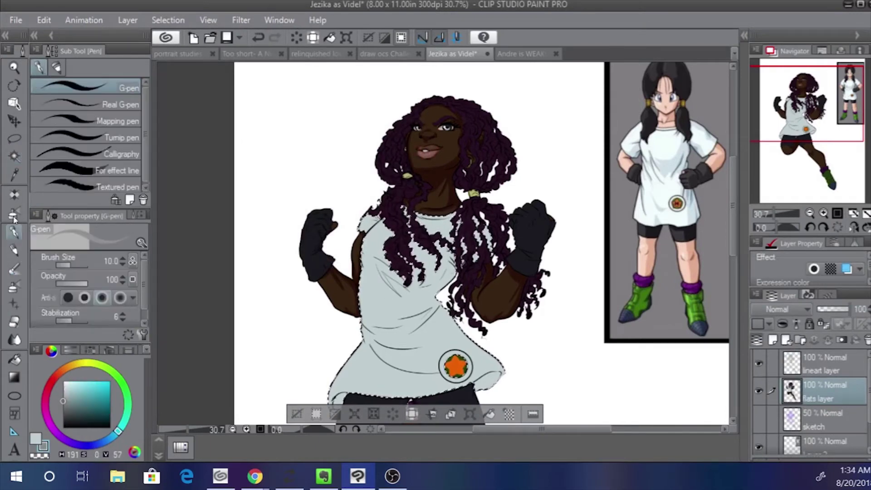
key("bracketright")
key("bracketright")
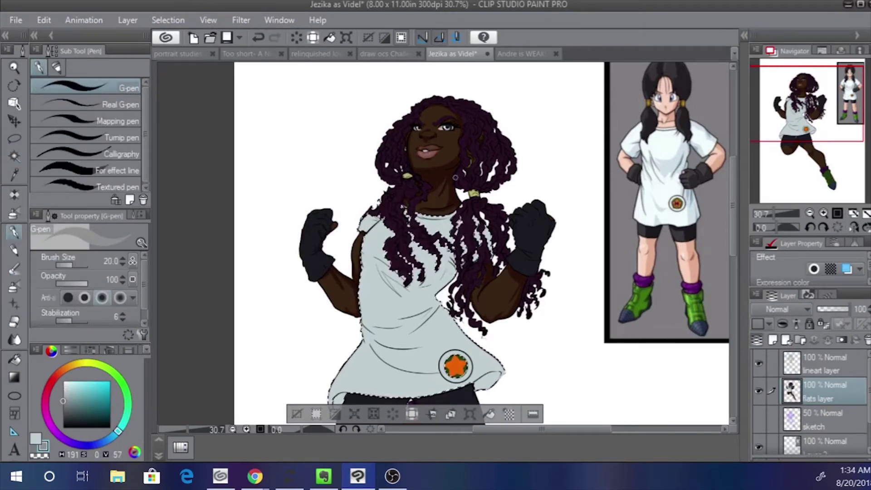
left_click(662, 164, "alt")
left_click(73, 390)
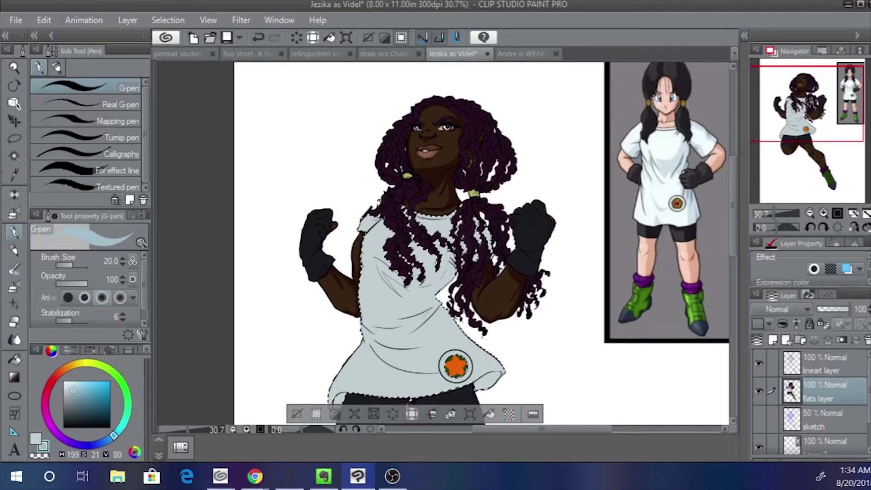
key("bracketright")
key("bracketright")
key("bracketright")
key("bracketright")
left_click_drag(375, 262, 385, 275)
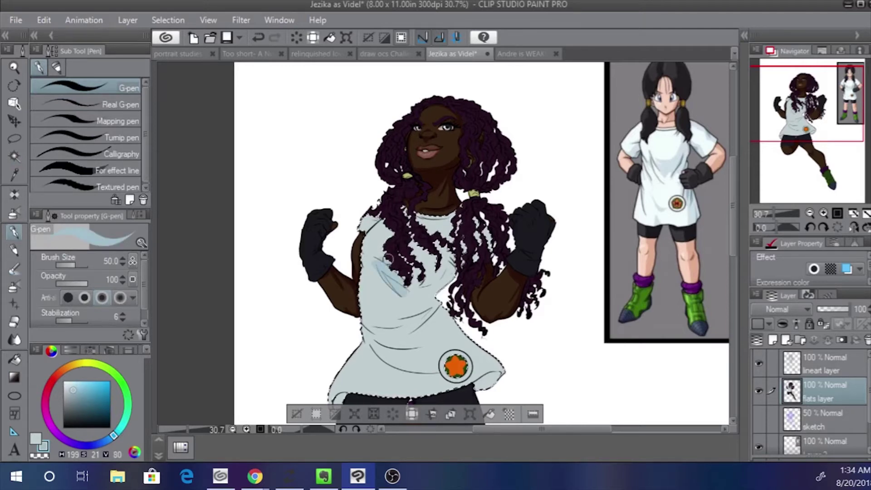
Hide the selection outline and shade the shirt's sleeve, side and hair-covered areas with a darker blue-grey at brush size 70
left_click(70, 398)
left_click(401, 37)
key("bracketright")
key("bracketright")
left_click_drag(461, 241, 464, 255)
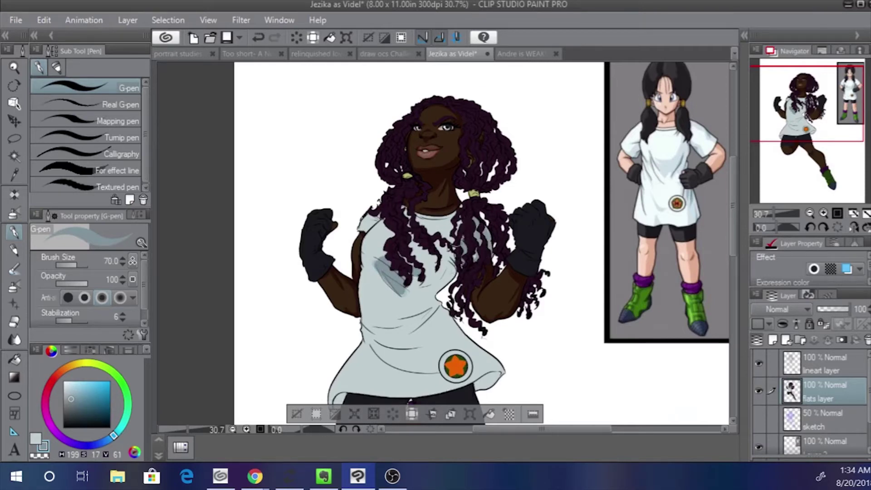
left_click_drag(376, 218, 356, 308)
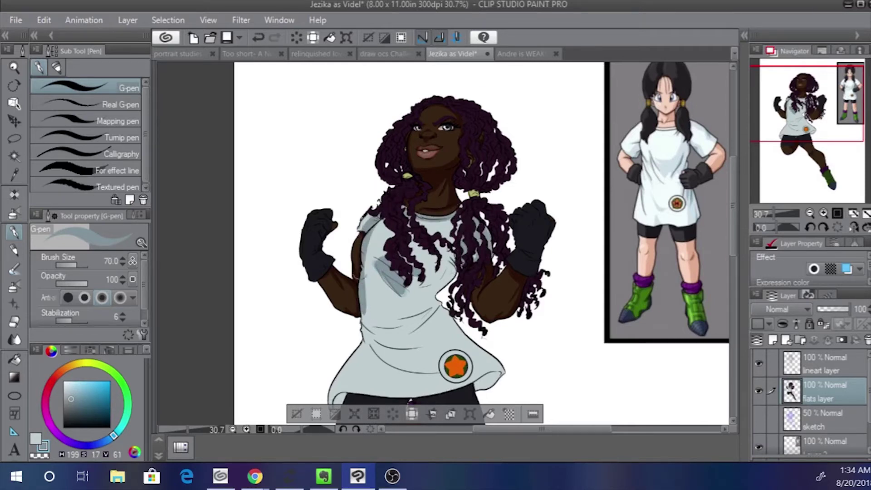
Shade the shirt's chest folds, waist creases and hem with the blue-grey
mouse_move(378, 256)
left_mouse_down()
mouse_move(405, 292)
mouse_move(380, 271)
mouse_move(391, 293)
left_mouse_up()
left_click_drag(453, 271, 430, 302)
mouse_move(440, 308)
left_mouse_down()
mouse_move(415, 328)
mouse_move(382, 326)
mouse_move(407, 346)
left_mouse_up()
left_click_drag(361, 319, 438, 365)
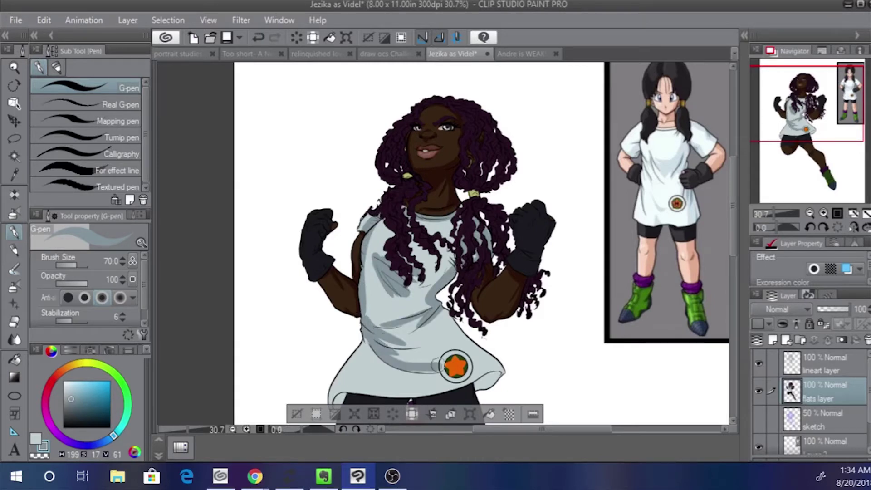
mouse_move(445, 307)
left_mouse_down()
mouse_move(498, 364)
mouse_move(480, 384)
left_mouse_up()
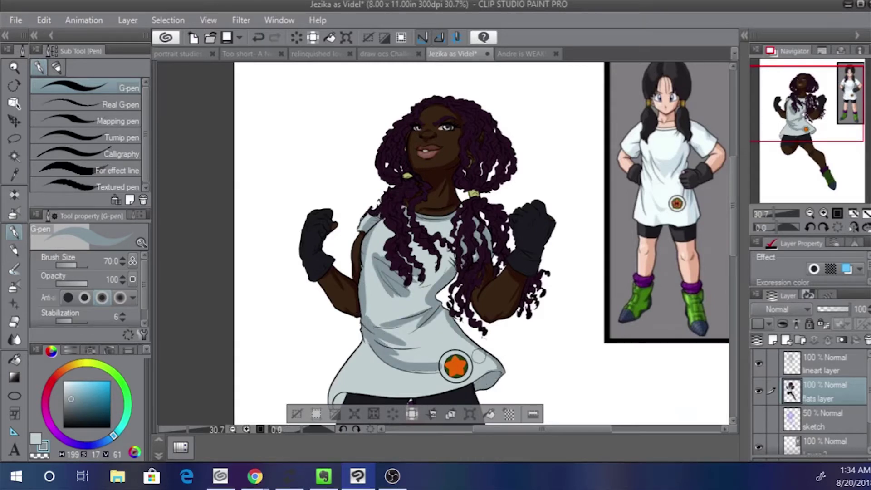
mouse_move(340, 401)
left_mouse_down()
mouse_move(347, 354)
mouse_move(343, 363)
mouse_move(424, 349)
left_mouse_up()
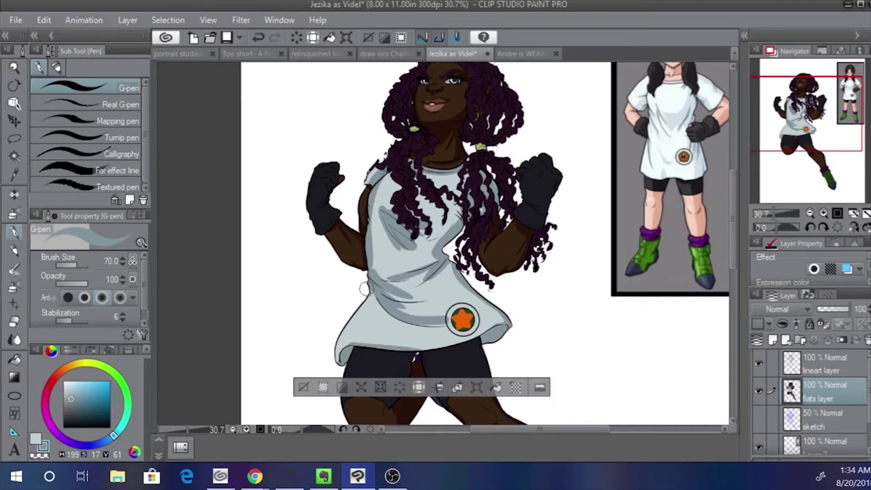
Refine the chest fold shadows using the shirt's sampled pale grey and shadow blue-grey
left_click_drag(381, 254, 386, 288)
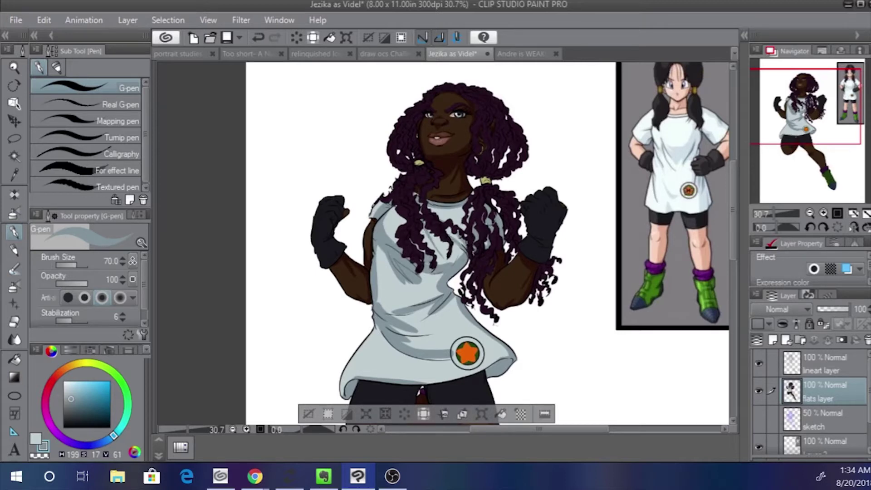
left_click(388, 222, "alt")
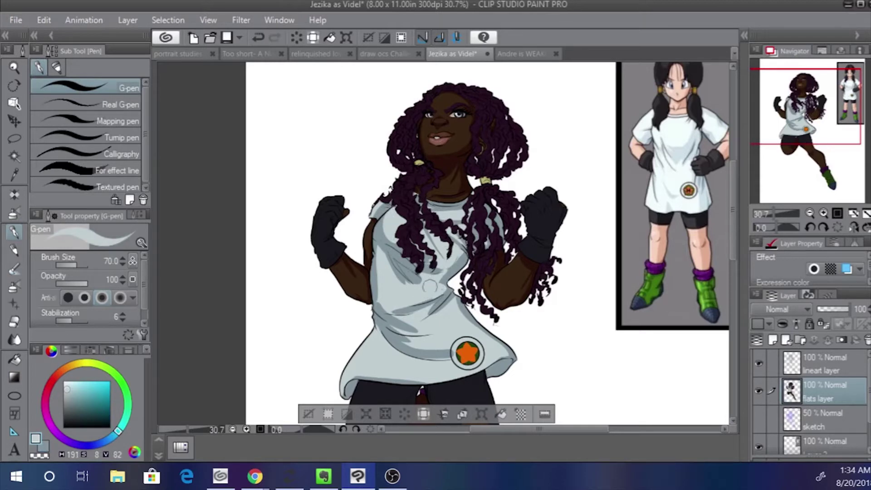
left_click(445, 267, "alt")
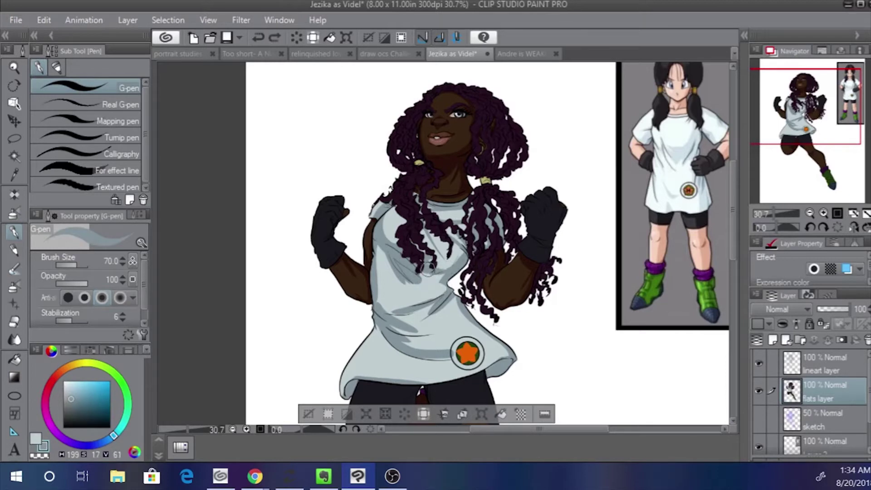
left_click(383, 262, "alt")
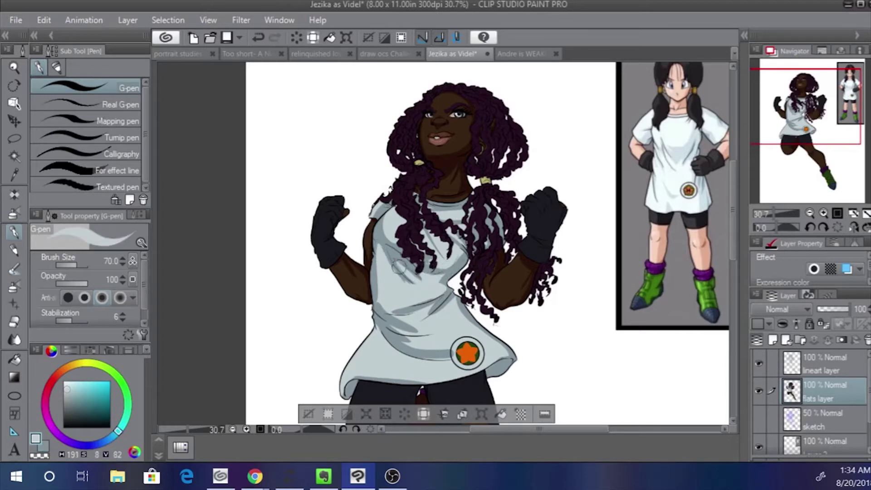
left_click_drag(414, 275, 394, 261)
Refine the shirt's chest fold shadows at brush size 40, using the shirt's sampled shadow blue-grey and pale grey
key("x")
key("bracketleft")
key("bracketleft")
key("bracketleft")
key("bracketleft")
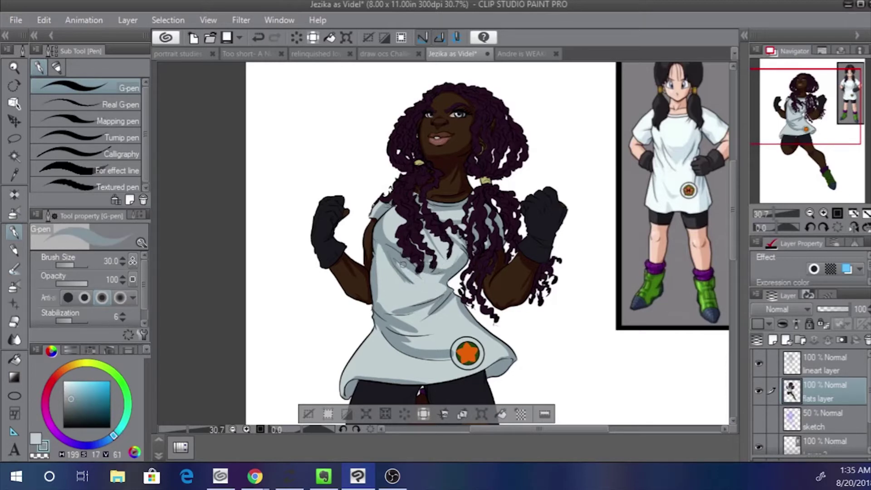
key("bracketright")
left_click(405, 277, "alt")
left_click(373, 244, "alt")
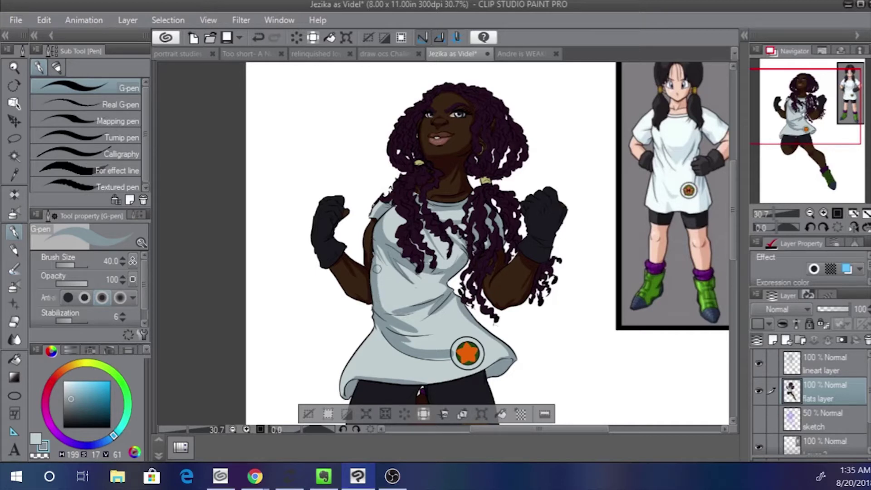
Rework the crease shadows across the shirt's waist with the sampled shadow and base greys
left_click(377, 272, "alt")
mouse_move(389, 309)
left_mouse_down()
mouse_move(435, 292)
mouse_move(439, 302)
mouse_move(449, 297)
mouse_move(424, 309)
mouse_move(443, 295)
mouse_move(436, 304)
mouse_move(399, 300)
left_mouse_up()
key("ctrl+z")
left_click(434, 305, "alt")
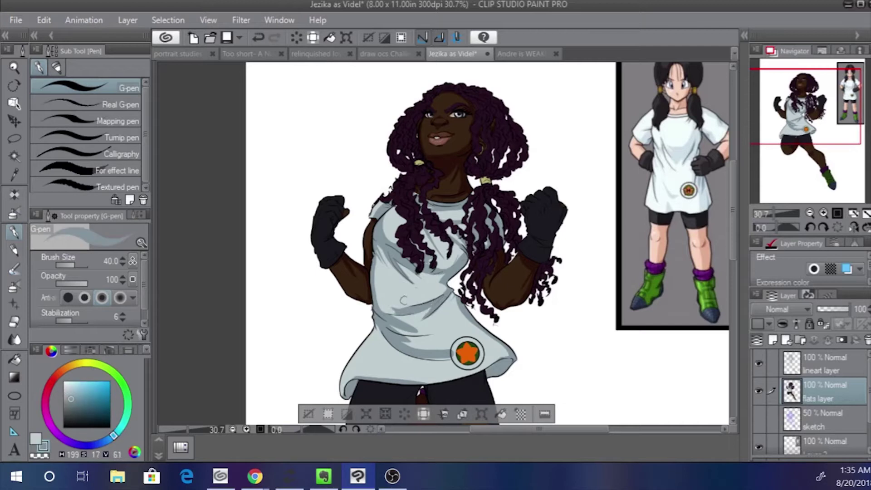
left_click(428, 295, "alt")
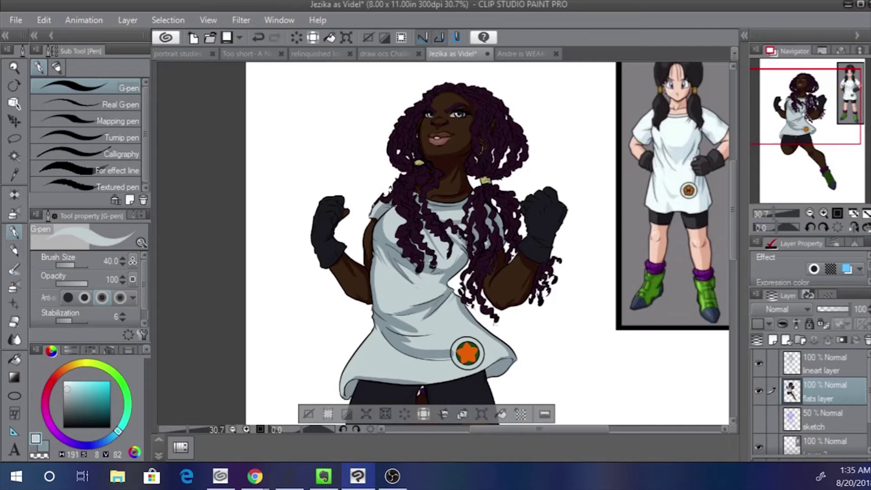
key("ctrl+z")
mouse_move(387, 322)
left_mouse_down()
mouse_move(403, 335)
mouse_move(442, 335)
left_mouse_up()
left_click(405, 330, "alt")
left_click(410, 320, "alt")
key("ctrl+z")
Trim the shadow along the shirt's hem with the pale grey
mouse_move(394, 318)
left_mouse_down()
mouse_move(433, 335)
mouse_move(388, 314)
mouse_move(424, 304)
mouse_move(390, 322)
mouse_move(388, 334)
mouse_move(403, 338)
mouse_move(375, 320)
mouse_move(388, 349)
mouse_move(366, 341)
mouse_move(343, 385)
left_mouse_up()
key("x")
key("ctrl+z")
key("x")
left_click_drag(410, 379, 381, 378)
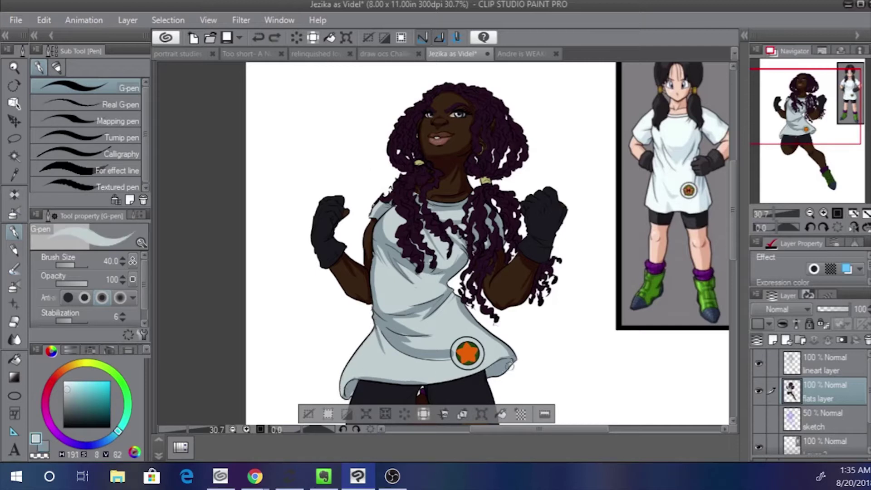
Reshape the fold shadow on the shirt's flared hem corner beside the star emblem
left_click(484, 373, "alt")
left_click_drag(511, 360, 487, 366)
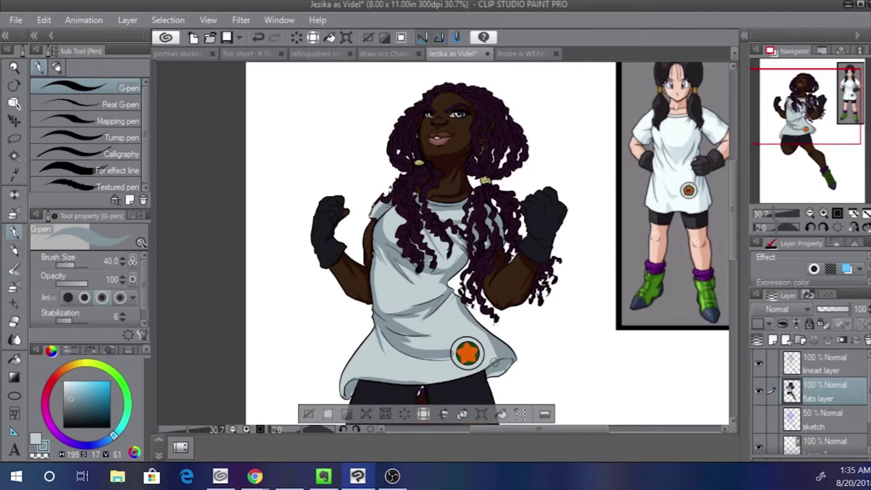
left_click(494, 378, "alt")
left_click(455, 296, "alt")
left_click(493, 352, "alt")
left_click_drag(482, 336, 496, 362)
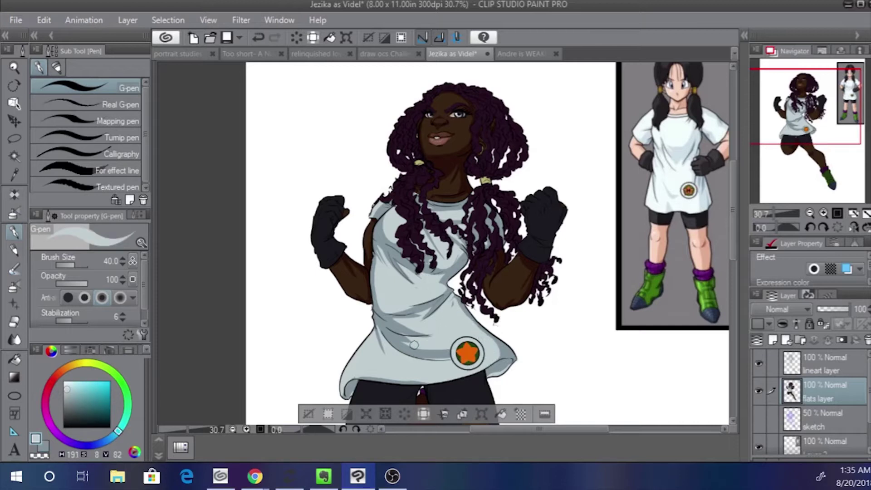
Refine the curved fold shadow running from the hip to the star emblem, alternating the sampled shadow and pale greys
left_click(433, 343, "alt")
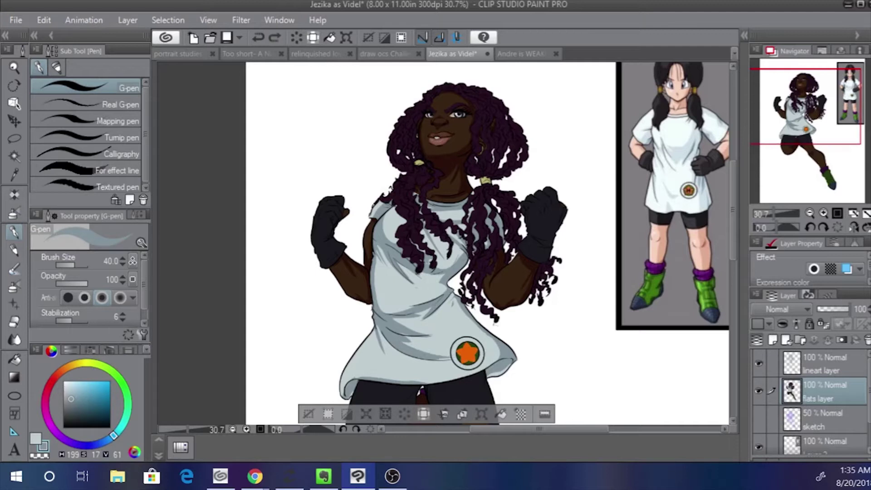
left_click(443, 348, "alt")
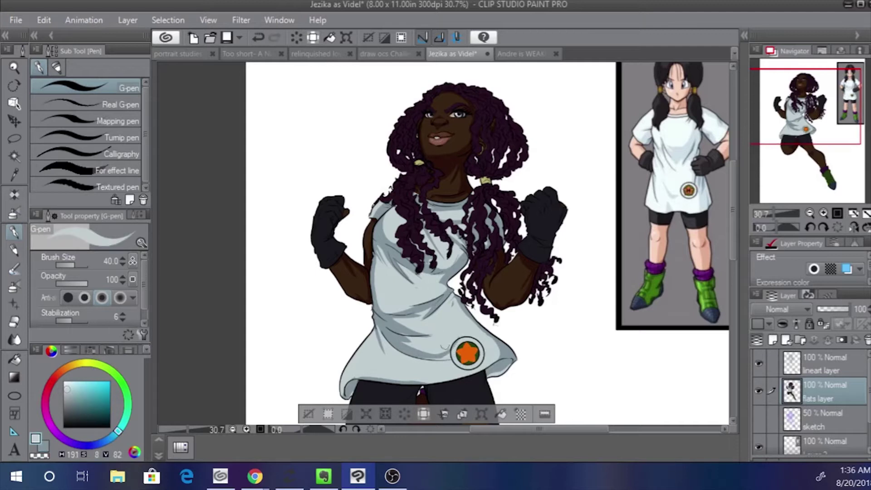
left_click(438, 353, "alt")
mouse_move(455, 347)
left_mouse_down()
mouse_move(400, 346)
mouse_move(416, 352)
mouse_move(450, 342)
left_mouse_up()
left_click(433, 363, "alt")
key("ctrl+z")
left_click(452, 363, "alt")
left_click_drag(408, 350, 429, 357)
key("x")
mouse_move(393, 337)
left_mouse_down()
mouse_move(442, 352)
mouse_move(455, 350)
mouse_move(454, 335)
left_mouse_up()
key("ctrl+z")
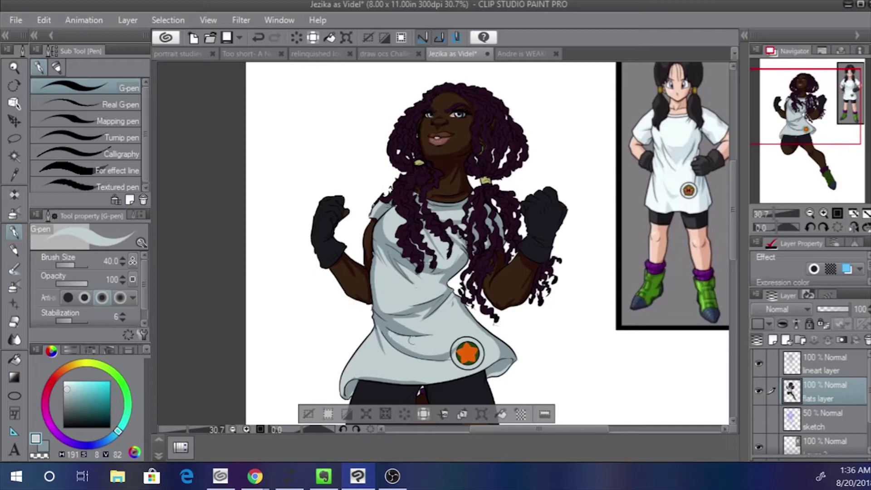
Sharpen the upper waist crease and shade the shirt's side edge under the arm with the blue-grey
key("x")
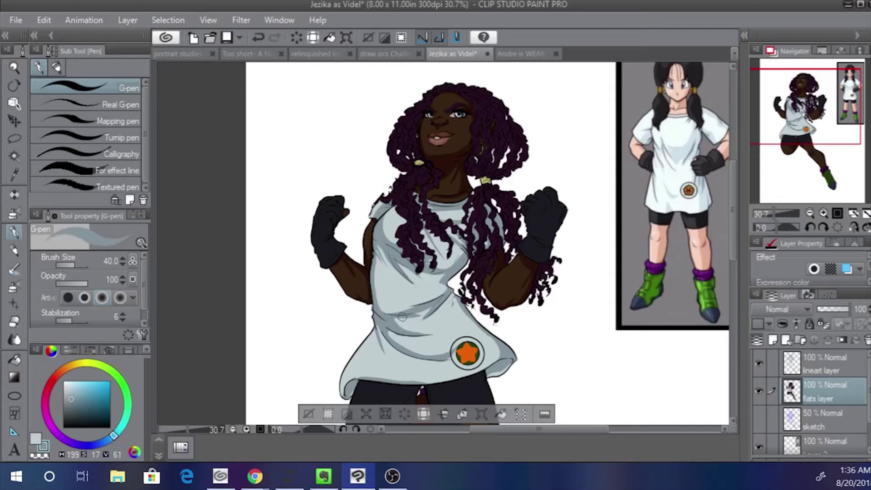
left_click(430, 308, "alt")
key("ctrl+z")
left_click_drag(430, 307, 424, 318)
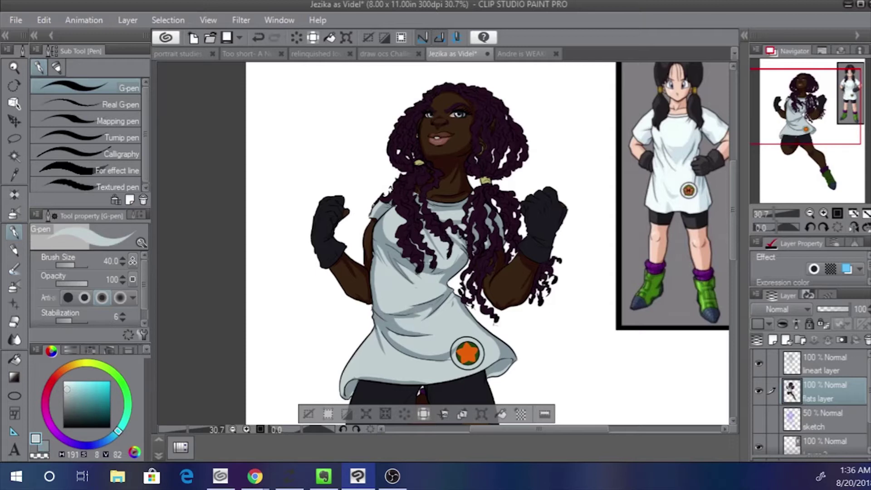
left_click(424, 301, "alt")
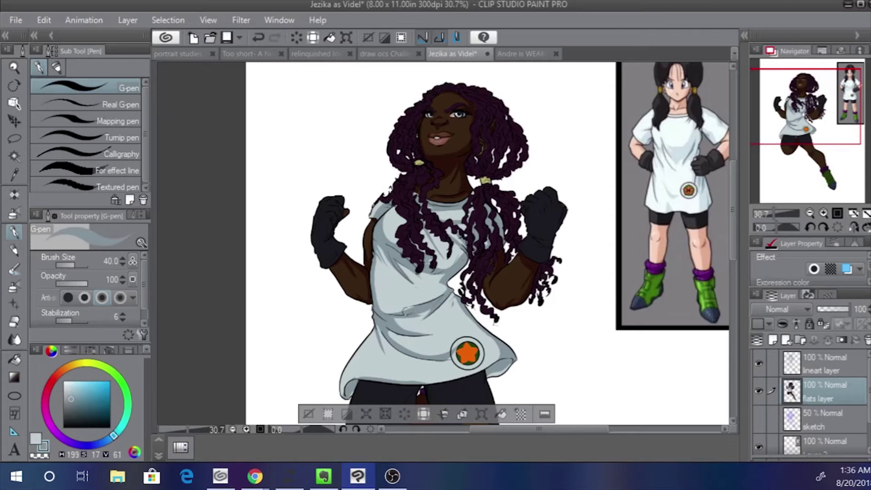
key("ctrl+z")
left_click_drag(370, 257, 368, 258)
left_click_drag(373, 289, 382, 309)
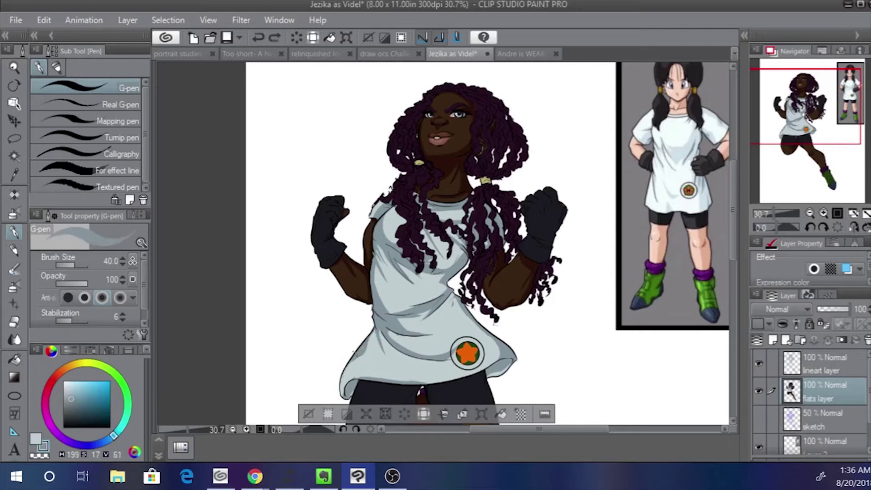
left_click(355, 363, "alt")
key("x")
left_click_drag(360, 353, 399, 369)
key("ctrl+z")
key("ctrl+z")
key("ctrl+s")
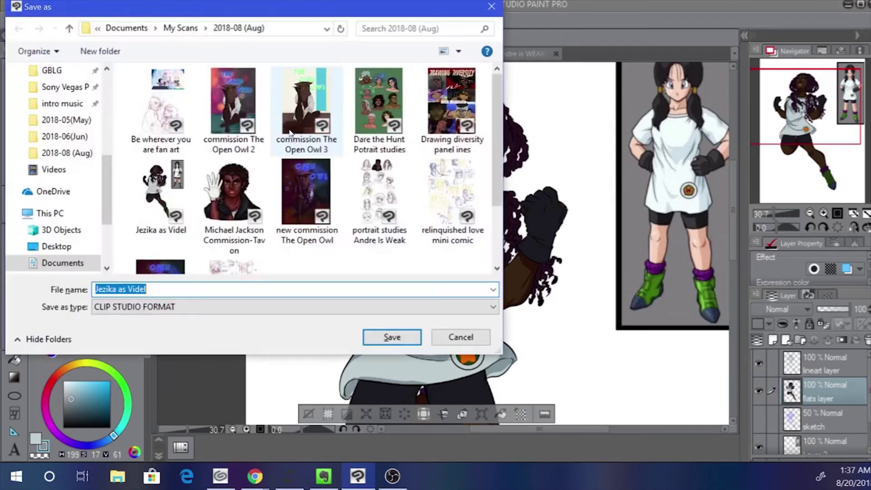
left_click(441, 335)
key("ctrl+y")
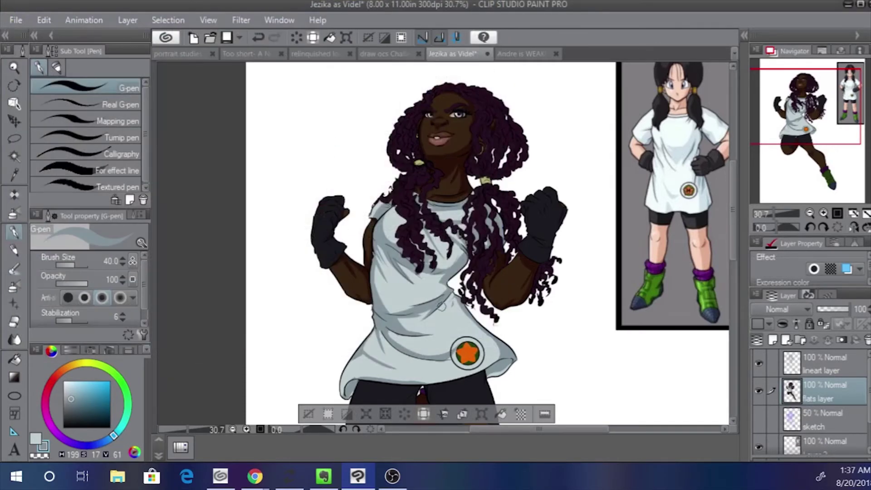
key("ctrl+z")
Shade the shirt's outer hip edge and try a shadow stroke along the hem
left_click_drag(370, 331, 364, 353)
left_click(354, 365, "alt")
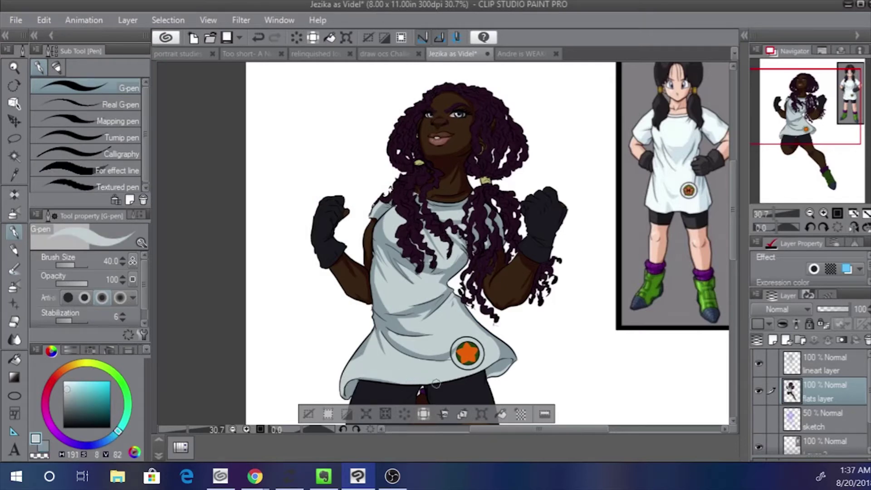
key("x")
left_click_drag(477, 367, 390, 387)
key("ctrl+z")
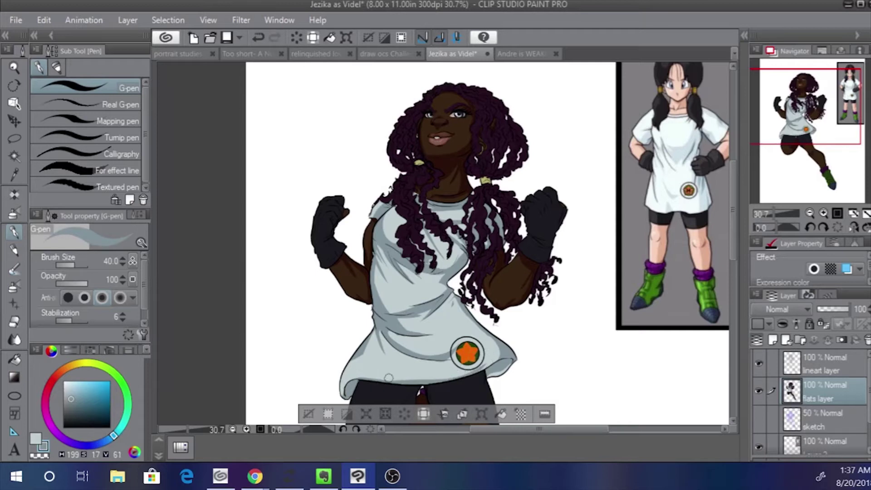
left_click(391, 375, "alt")
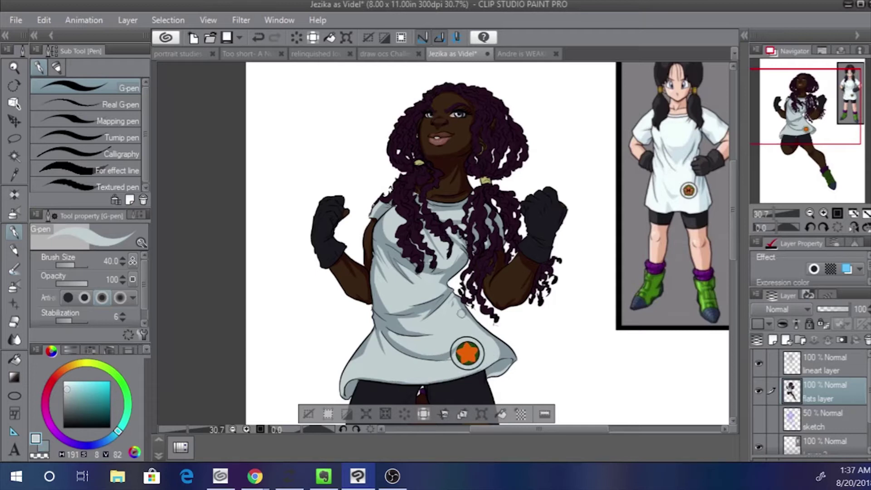
Touch up the shirt's emblem-side edge and the shoulder by the sleeve with the pale grey
left_click(472, 320, "alt")
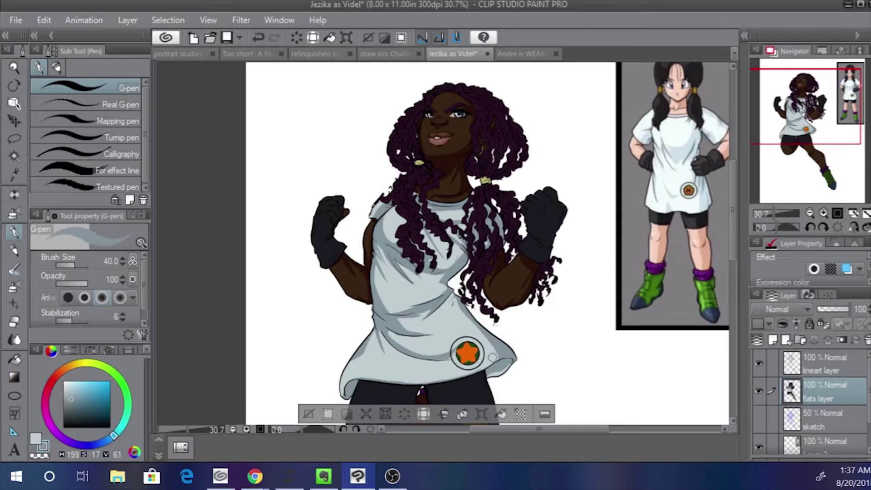
key("x")
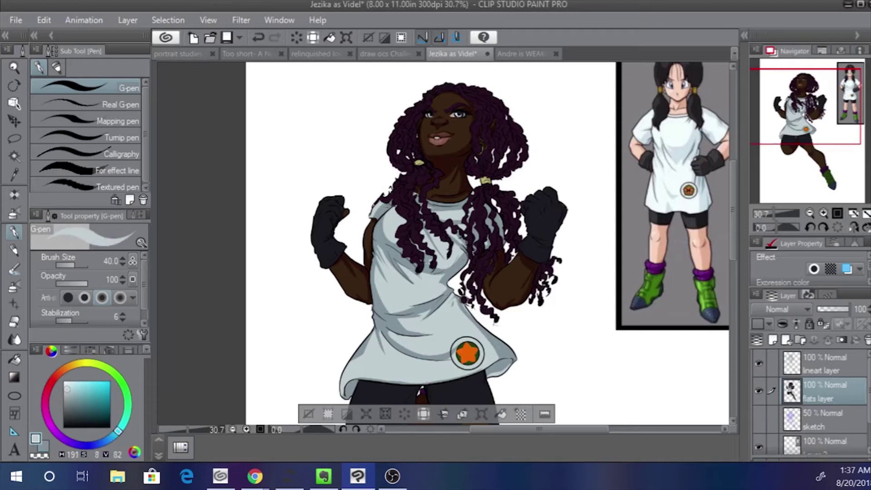
left_click_drag(466, 307, 515, 359)
mouse_move(395, 204)
left_mouse_down()
mouse_move(379, 219)
mouse_move(377, 205)
left_mouse_up()
key("x")
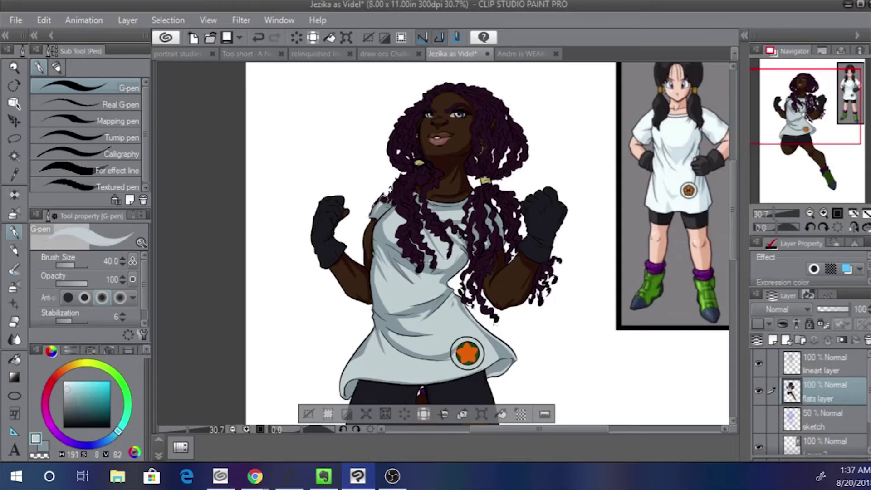
Refine the sleeve and neckline shadows with the shirt's sampled greys, and clear the shirt selection
left_click(371, 211, "alt")
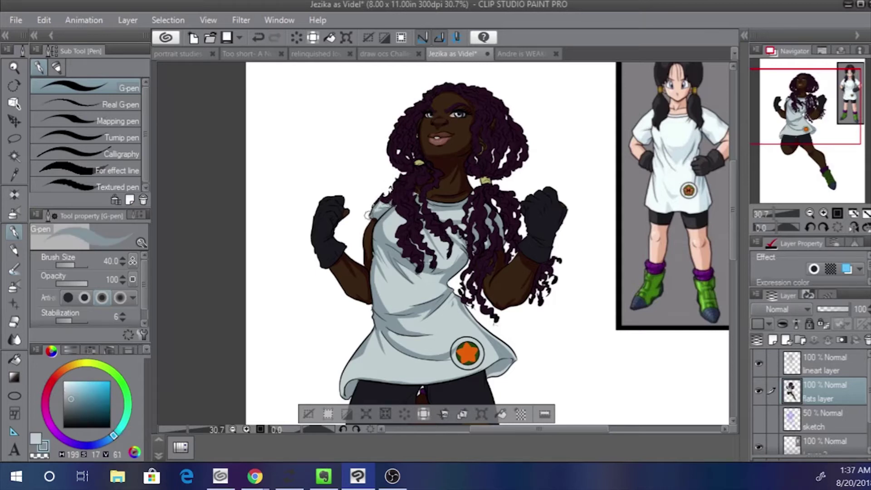
left_click(491, 213, "alt")
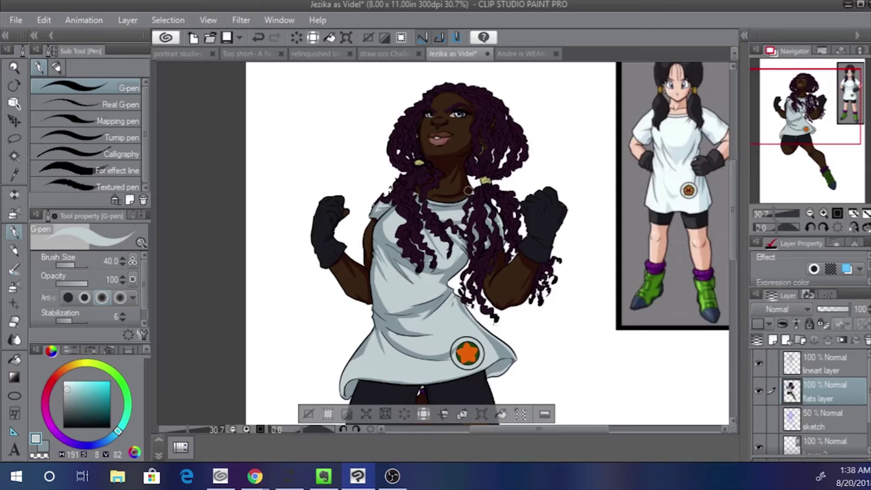
left_click(468, 192, "alt")
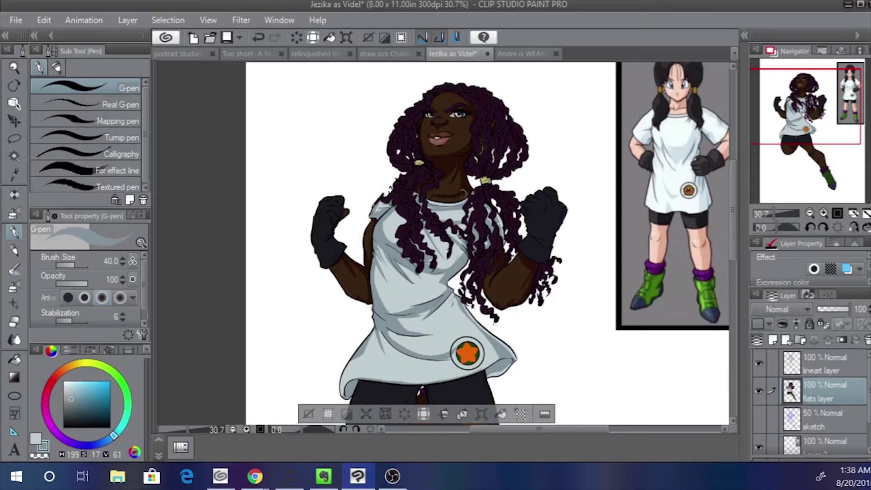
left_click(421, 204, "alt")
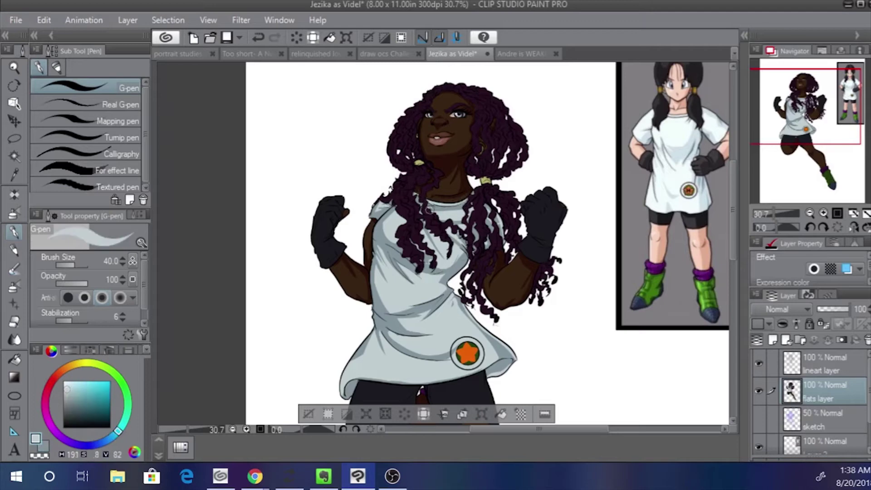
left_click(412, 186, "alt")
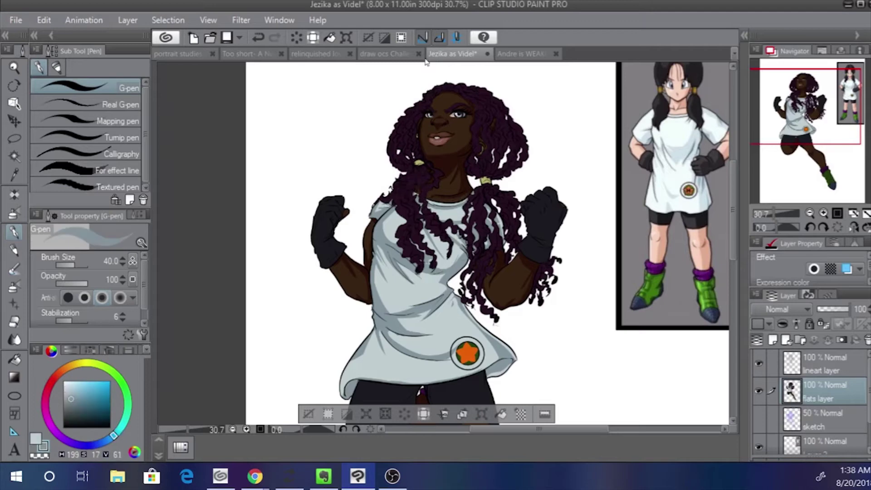
key("x")
left_click_drag(349, 287, 325, 187)
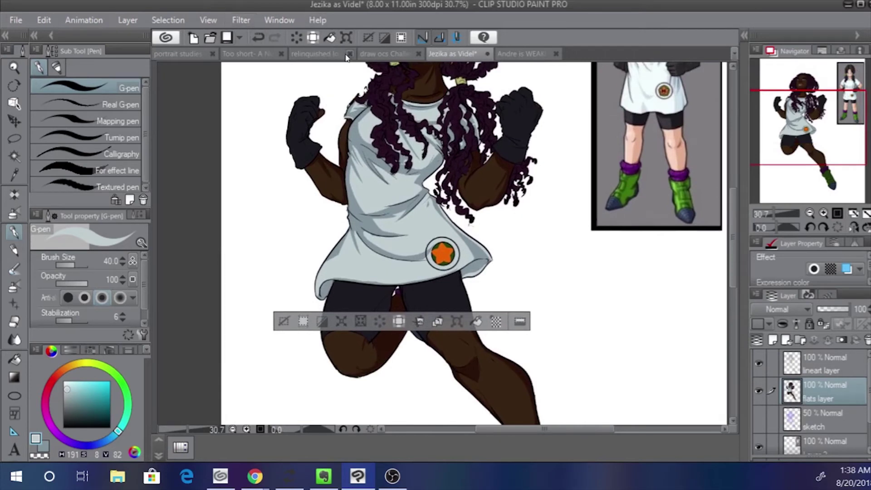
key("ctrl+d")
left_click(15, 155)
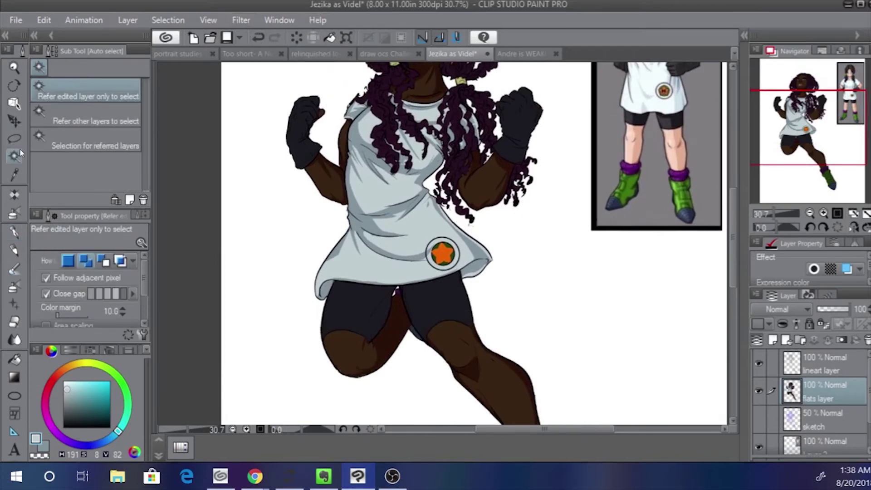
left_click(361, 293)
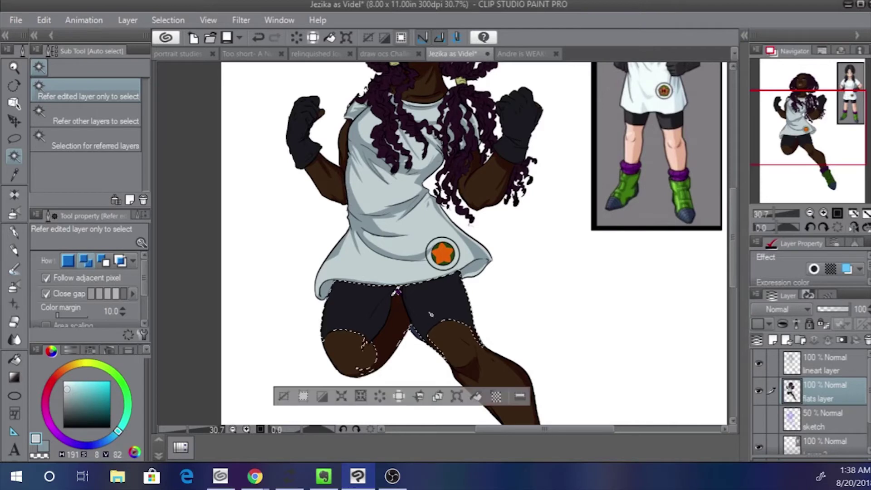
left_click_drag(298, 301, 259, 261)
key("ctrl+d")
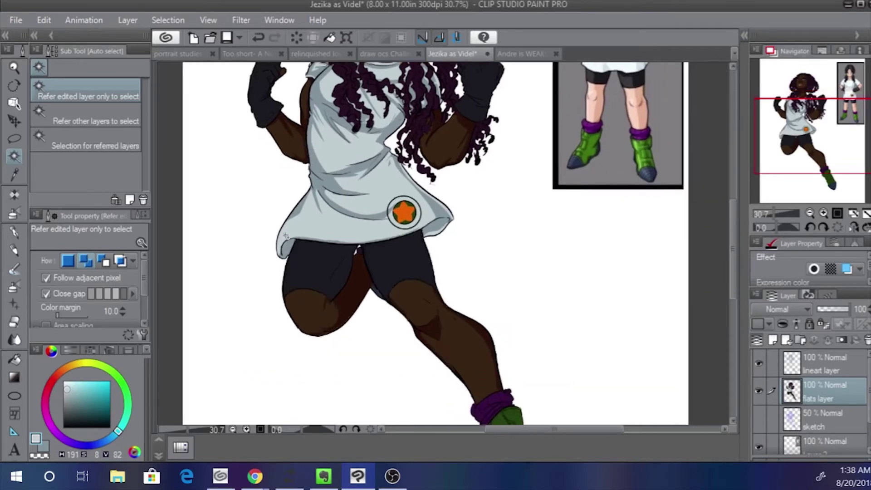
Select the dark colour of the shorts and gloves with Select Color Gamut
left_click(166, 20)
left_click(226, 179)
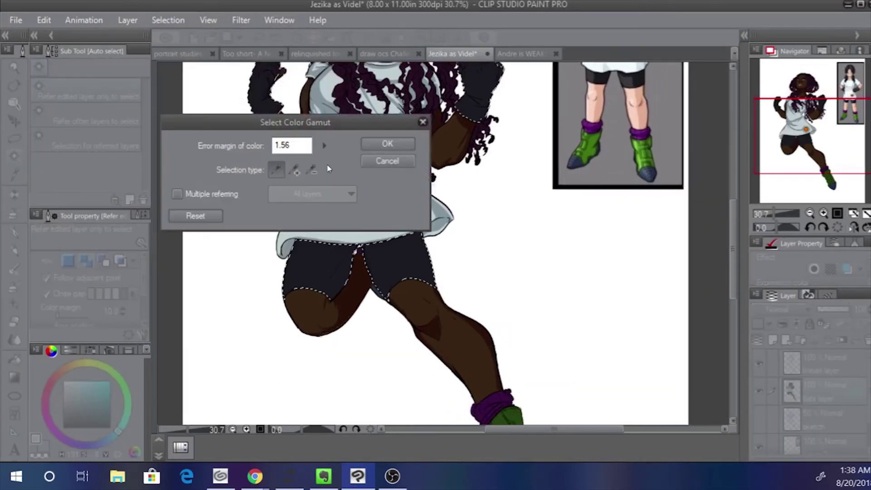
left_click(387, 144)
scroll(356, 277, "up", 3)
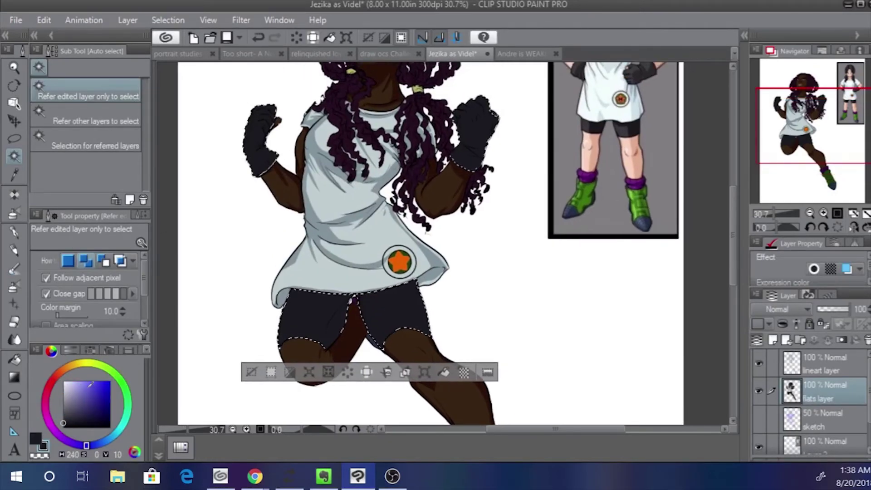
Hide the selection outline and paint a near-black G-pen shadow on the shorts beneath the shirt's hem
key("p")
left_click(398, 41)
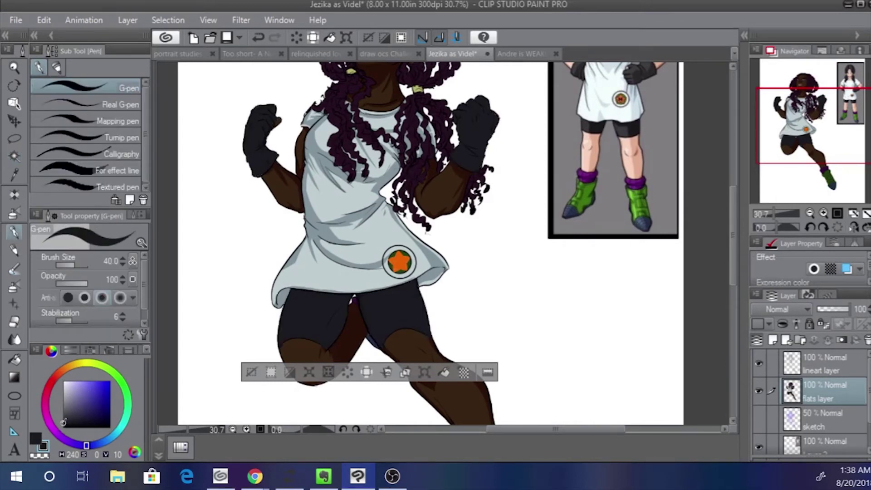
left_click(62, 427)
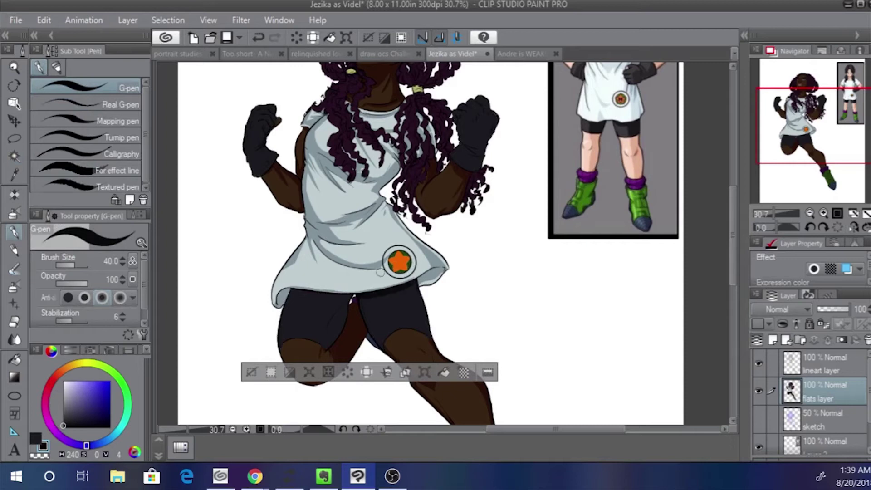
Paint near-black shadows at brush size 60 beneath the shirt's hem and along the inner and outer edges of both shorts legs
left_click_drag(349, 298, 323, 342)
key("ctrl+z")
left_click_drag(347, 299, 325, 333)
key("bracketright")
mouse_move(297, 291)
left_mouse_down()
mouse_move(343, 298)
mouse_move(410, 288)
left_mouse_up()
left_click_drag(361, 304, 371, 334)
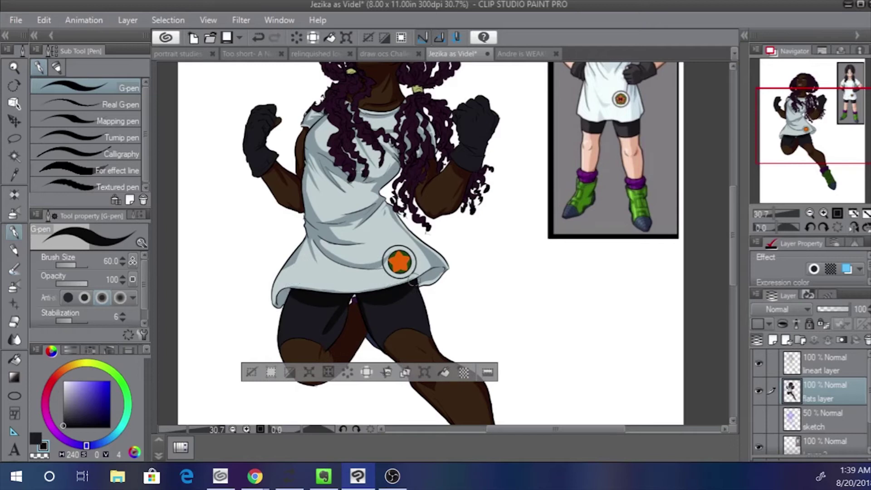
left_click_drag(414, 284, 423, 331)
left_click_drag(343, 302, 325, 347)
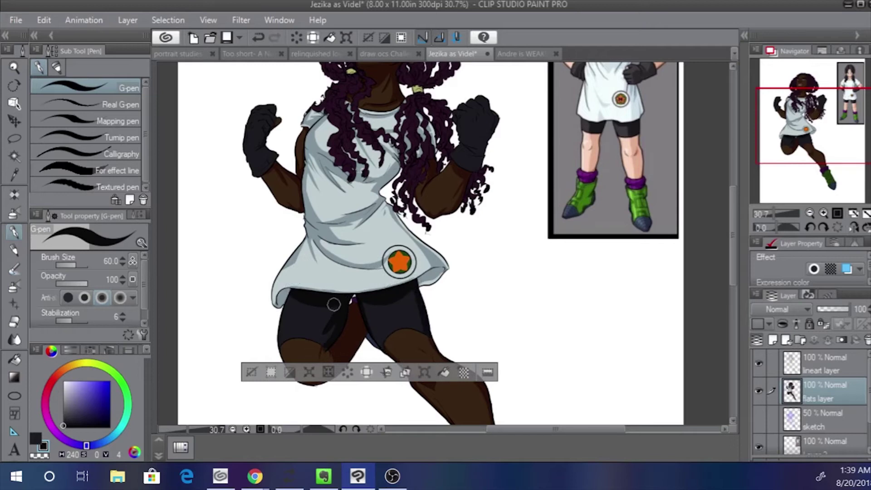
left_click_drag(289, 297, 279, 341)
left_click_drag(339, 319, 320, 352)
Refine the shadow shapes on both shorts legs with the sampled base and shadow colours
left_click(319, 325, "alt")
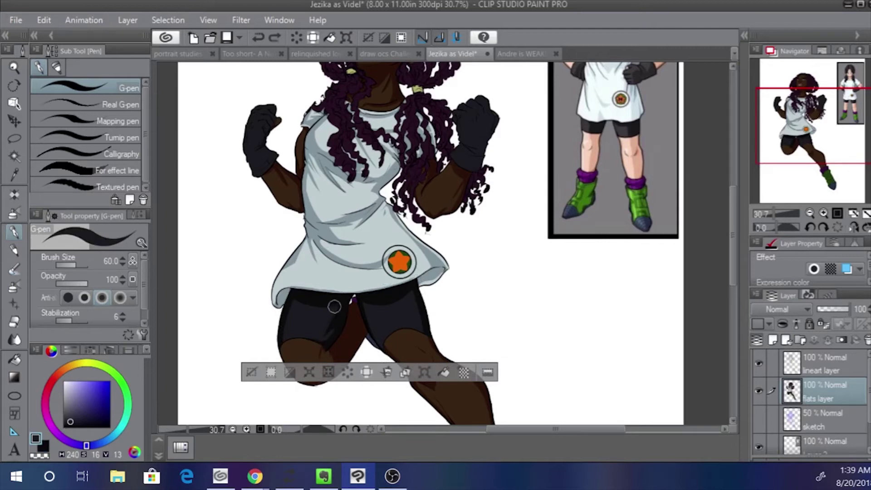
key("ctrl+z")
left_click_drag(301, 307, 331, 306)
left_click(362, 299, "alt")
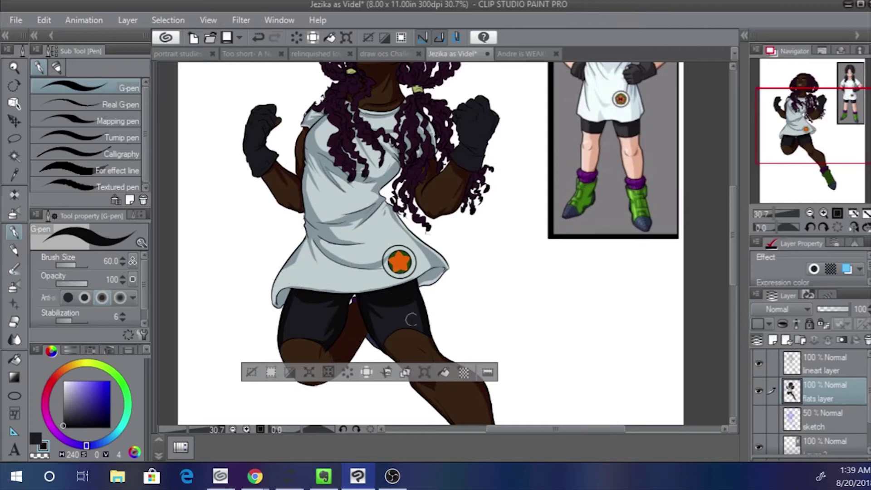
left_click(416, 308, "alt")
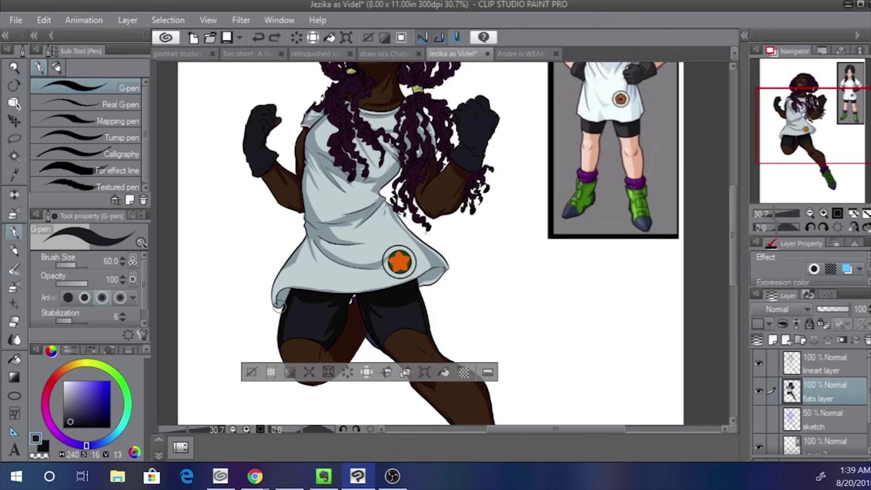
key("ctrl+z")
left_click(383, 346, "alt")
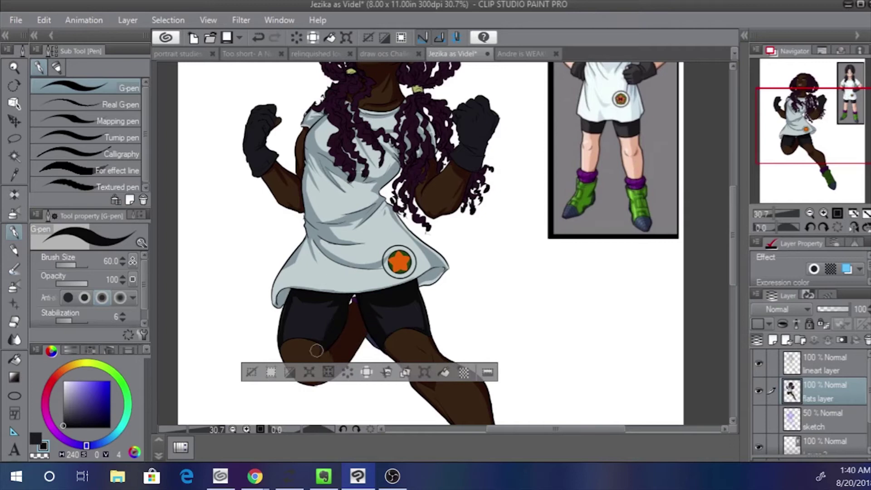
Set the near-black shadow colour's value to 5 and block in shadow on the cuff of the glove nearest the reference picture
left_click_drag(323, 298, 265, 438)
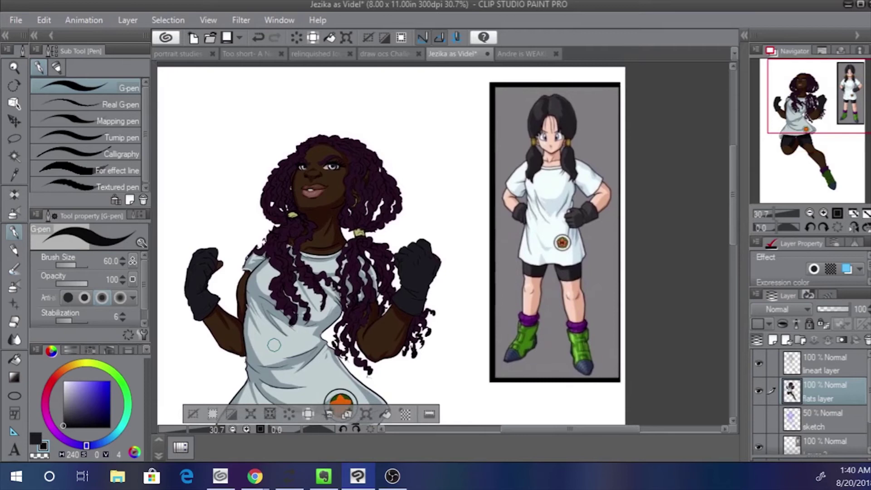
left_click_drag(64, 425, 62, 423)
left_click_drag(62, 430, 63, 426)
mouse_move(399, 291)
left_mouse_down()
mouse_move(426, 291)
mouse_move(408, 171)
left_mouse_up()
scroll(421, 250, "up", 10)
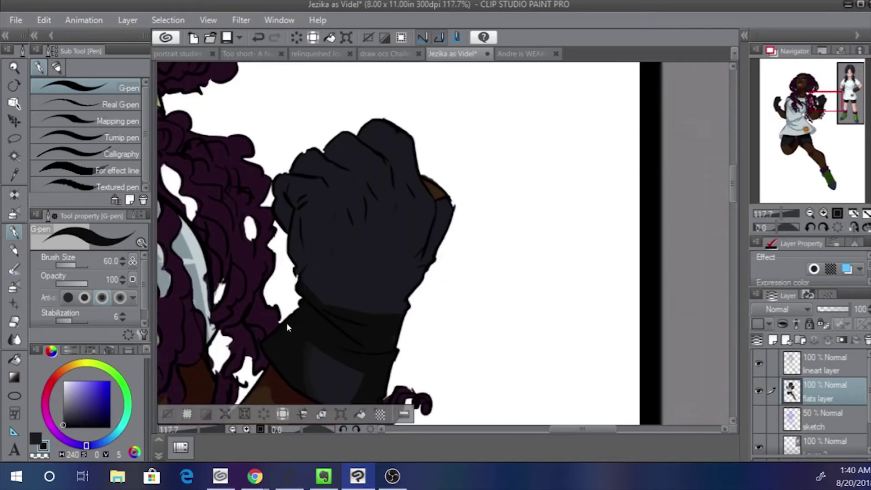
key("ctrl+z")
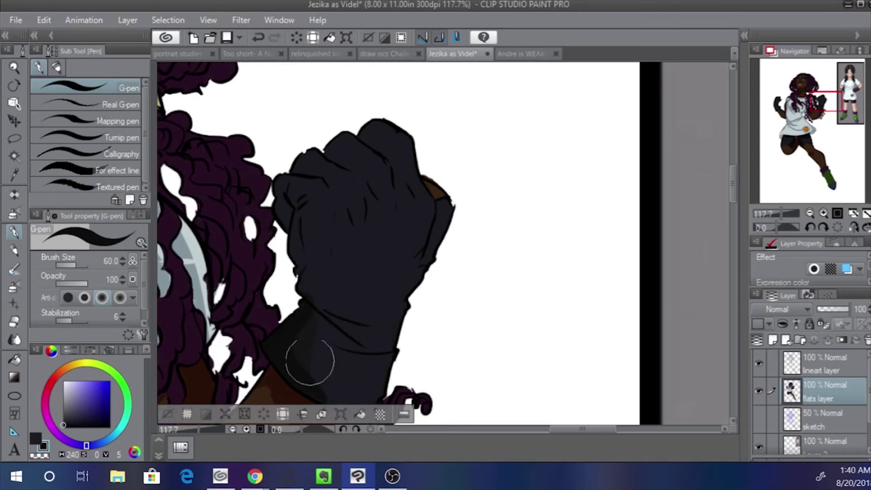
Paint the wrist-fold and cuff-edge shadows on that glove with the G-pen reduced to size 30
mouse_move(304, 295)
left_mouse_down()
mouse_move(365, 344)
mouse_move(359, 316)
left_mouse_up()
key("bracketleft")
key("bracketleft")
key("bracketleft")
left_click_drag(382, 352, 340, 349)
left_click_drag(366, 332, 362, 276)
left_click_drag(378, 306, 365, 349)
Shade between the glove's fingers and along its thumb side, and trim the shadows with the base colour
left_click_drag(393, 266, 358, 365)
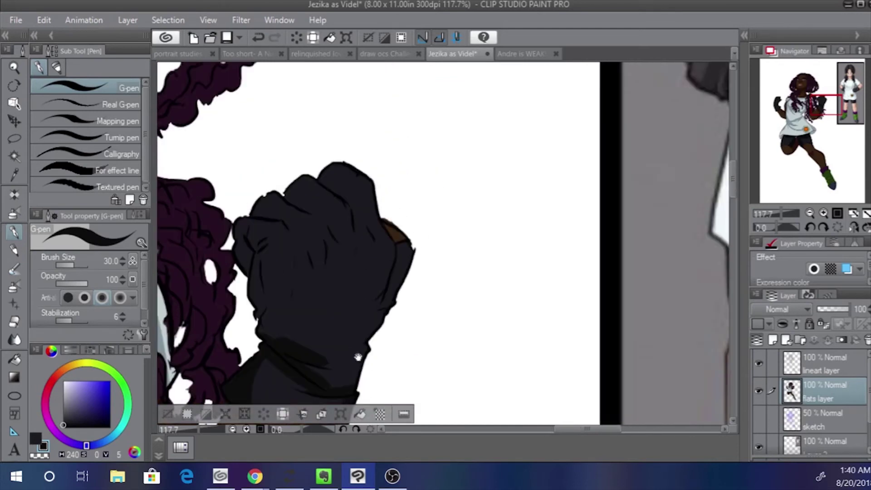
mouse_move(348, 252)
left_mouse_down()
mouse_move(351, 227)
mouse_move(311, 179)
left_mouse_up()
left_click_drag(306, 211, 272, 196)
left_click_drag(243, 236, 252, 326)
left_click_drag(258, 255, 274, 326)
key("x")
mouse_move(326, 202)
left_mouse_down()
mouse_move(346, 278)
mouse_move(301, 179)
mouse_move(298, 187)
mouse_move(317, 195)
mouse_move(335, 183)
mouse_move(359, 206)
left_mouse_up()
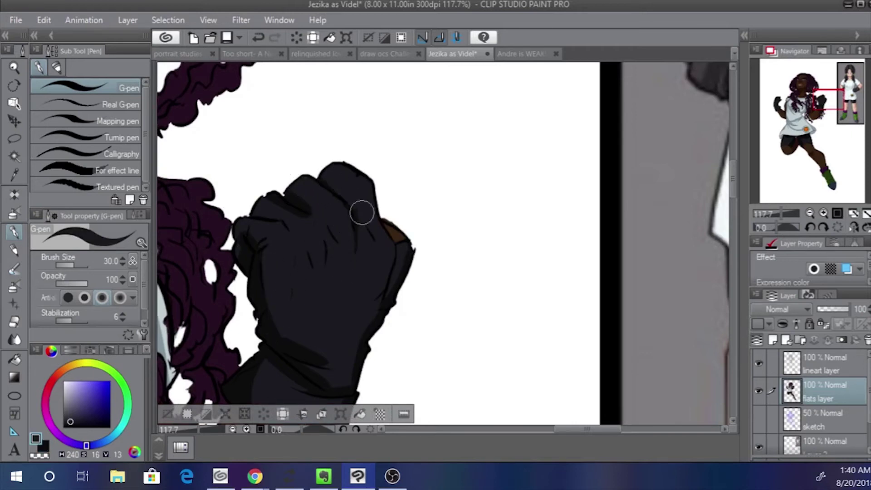
Undo the last finger strokes, paint shadows beneath the glove's knuckles, and thin them with the sampled base colour
key("ctrl+z")
key("ctrl+z")
mouse_move(272, 198)
left_mouse_down()
mouse_move(313, 224)
mouse_move(305, 197)
mouse_move(251, 205)
mouse_move(251, 216)
mouse_move(280, 219)
mouse_move(246, 221)
mouse_move(327, 236)
mouse_move(302, 238)
mouse_move(314, 255)
mouse_move(384, 240)
mouse_move(383, 286)
left_mouse_up()
key("x")
key("x")
key("x")
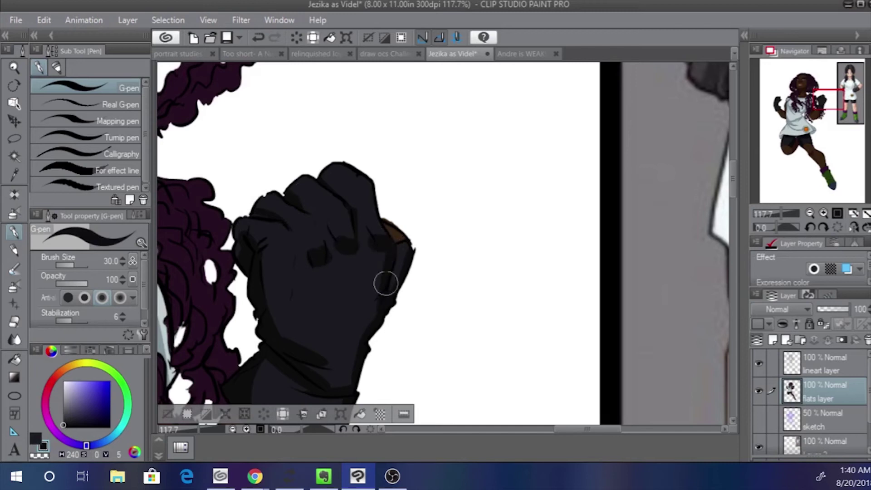
left_click(372, 255, "alt")
mouse_move(371, 254)
left_mouse_down()
mouse_move(373, 231)
mouse_move(382, 236)
mouse_move(377, 272)
mouse_move(349, 232)
mouse_move(338, 236)
mouse_move(349, 271)
mouse_move(328, 238)
mouse_move(339, 222)
mouse_move(345, 235)
mouse_move(356, 233)
mouse_move(328, 254)
mouse_move(309, 236)
left_mouse_up()
key("ctrl+z")
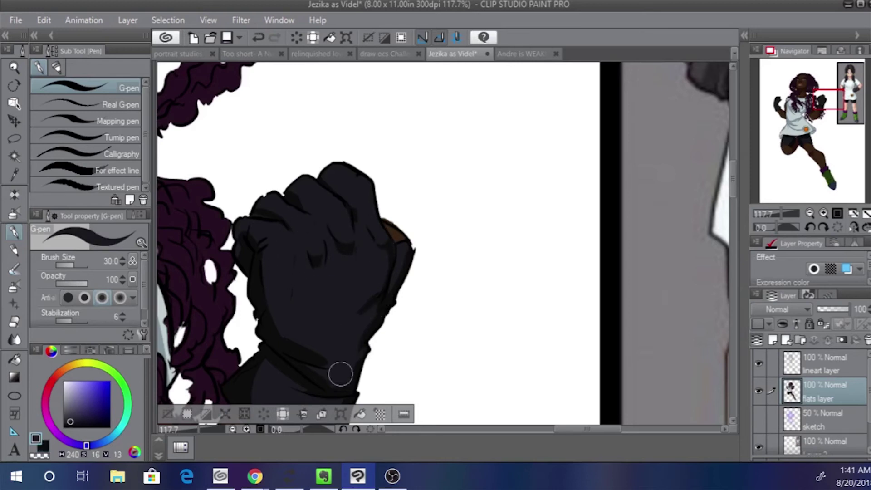
Shade the back of the gloved hand along its hair-side edge and clean up the shadow with the base colour
left_click(282, 295, "alt")
key("ctrl+z")
mouse_move(277, 263)
left_mouse_down()
mouse_move(288, 279)
mouse_move(275, 254)
mouse_move(289, 247)
mouse_move(279, 305)
left_mouse_up()
key("x")
left_click_drag(296, 252, 291, 296)
mouse_move(260, 254)
left_mouse_down()
mouse_move(278, 344)
mouse_move(272, 315)
left_mouse_up()
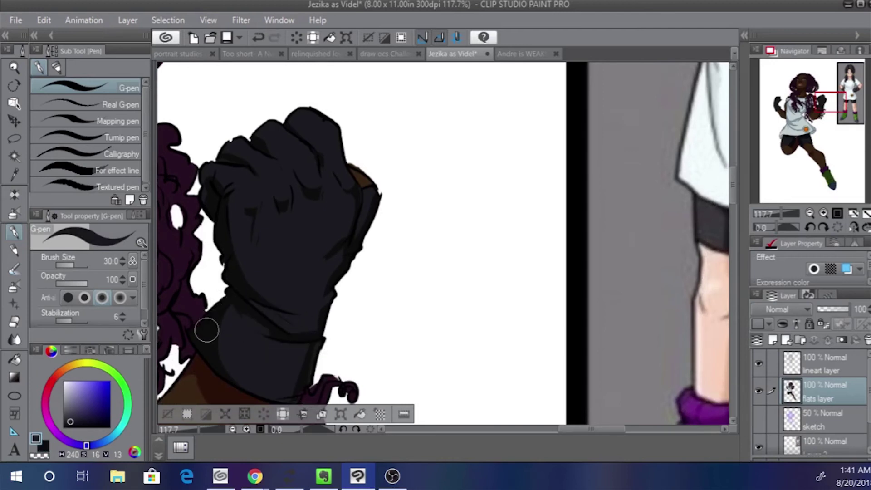
Darken the lower rim of the glove's cuff and the outer edges of its fingers with near-black
key("x")
left_click_drag(231, 376, 298, 384)
mouse_move(213, 351)
left_mouse_down()
mouse_move(367, 285)
mouse_move(353, 348)
left_mouse_up()
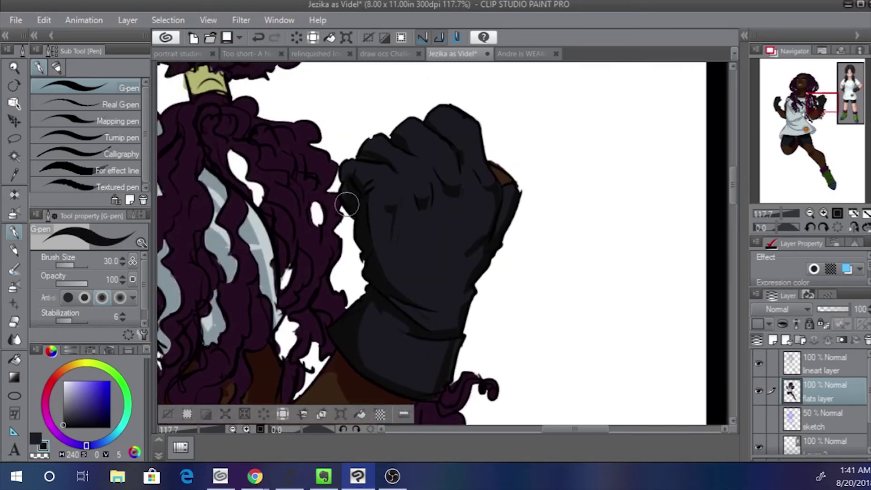
left_click_drag(364, 144, 391, 132)
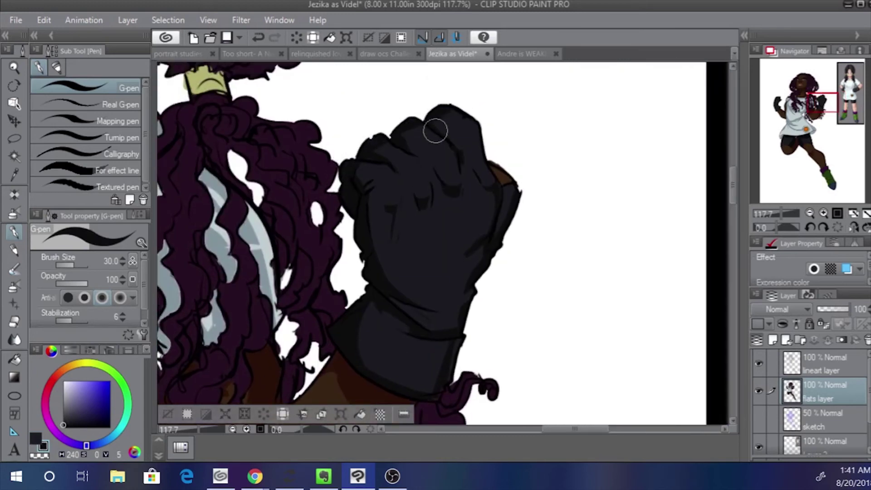
Paint near-black shadows on the wrist folds and cuff of the glove on the opposite arm
left_click_drag(324, 206, 671, 193)
left_click_drag(377, 219, 618, 295)
mouse_move(321, 209)
left_mouse_down()
mouse_move(374, 161)
mouse_move(391, 123)
left_mouse_up()
mouse_move(272, 210)
left_mouse_down()
mouse_move(265, 233)
mouse_move(258, 222)
mouse_move(217, 250)
mouse_move(249, 261)
left_mouse_up()
mouse_move(265, 233)
left_mouse_down()
mouse_move(308, 265)
mouse_move(268, 239)
mouse_move(290, 305)
left_mouse_up()
left_click_drag(303, 275, 240, 355)
mouse_move(302, 273)
left_mouse_down()
mouse_move(276, 312)
mouse_move(231, 335)
left_mouse_up()
Shade the finger folds of the opposite glove with near-black and carve their edges with the base colour
mouse_move(260, 207)
left_mouse_down()
mouse_move(252, 157)
mouse_move(277, 174)
mouse_move(298, 139)
mouse_move(292, 152)
mouse_move(300, 126)
mouse_move(292, 126)
mouse_move(291, 105)
mouse_move(301, 120)
mouse_move(260, 88)
left_mouse_up()
left_click_drag(261, 130, 242, 140)
mouse_move(215, 154)
left_mouse_down()
mouse_move(222, 158)
mouse_move(210, 174)
mouse_move(219, 97)
mouse_move(233, 169)
mouse_move(251, 147)
left_mouse_up()
key("x")
mouse_move(280, 114)
left_mouse_down()
mouse_move(272, 96)
mouse_move(290, 90)
left_mouse_up()
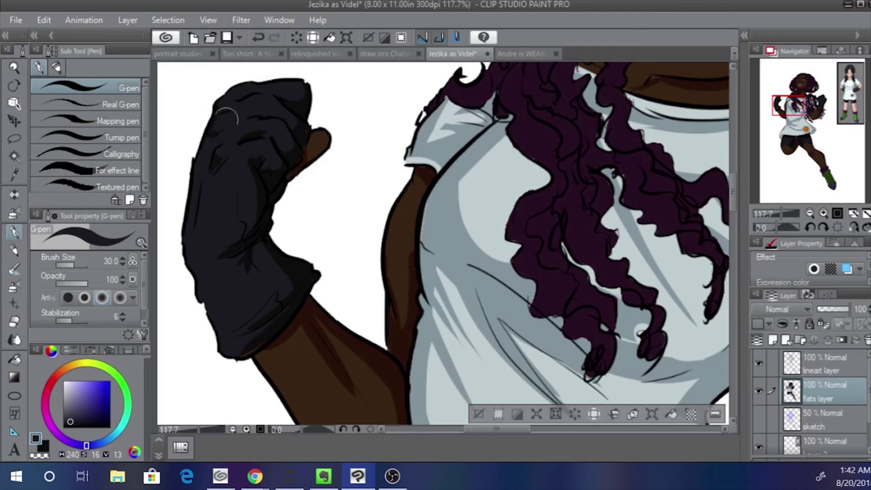
Refine the knuckle and finger-fold shadows on the opposite glove, alternating the base and shadow colours
left_click(219, 163, "alt")
key("x")
mouse_move(219, 163)
left_mouse_down()
mouse_move(207, 187)
mouse_move(226, 152)
left_mouse_up()
key("x")
left_click_drag(272, 137, 283, 151)
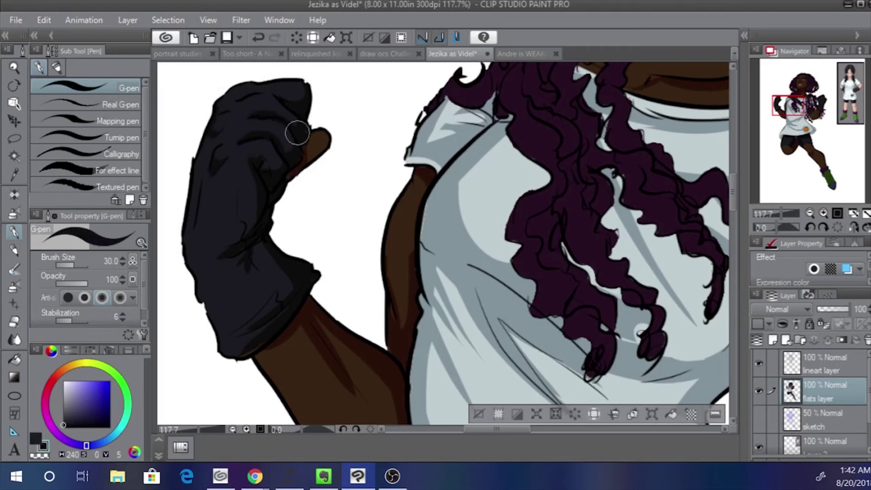
left_click(272, 120, "alt")
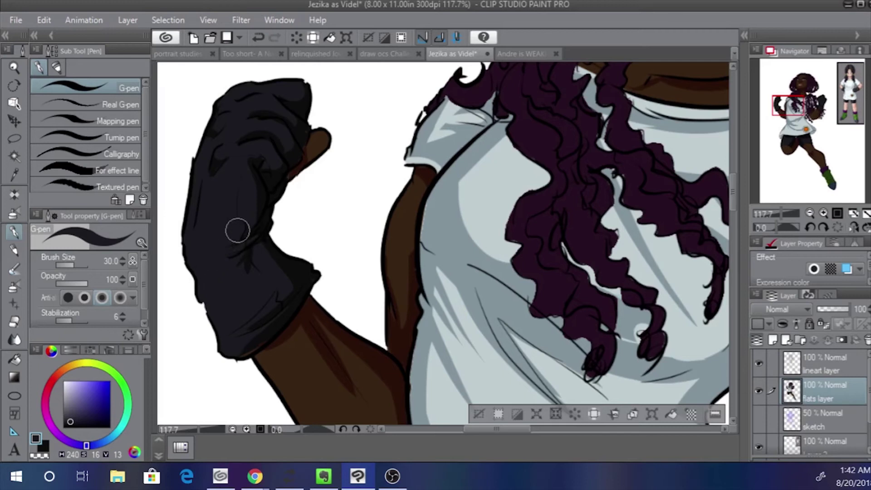
Add fold shadows down the opposite glove's hand and cuff, soften them with the base colour, and clear the selection
left_click(243, 169, "alt")
mouse_move(249, 165)
left_mouse_down()
mouse_move(241, 222)
mouse_move(249, 245)
left_mouse_up()
left_click_drag(275, 288, 224, 338)
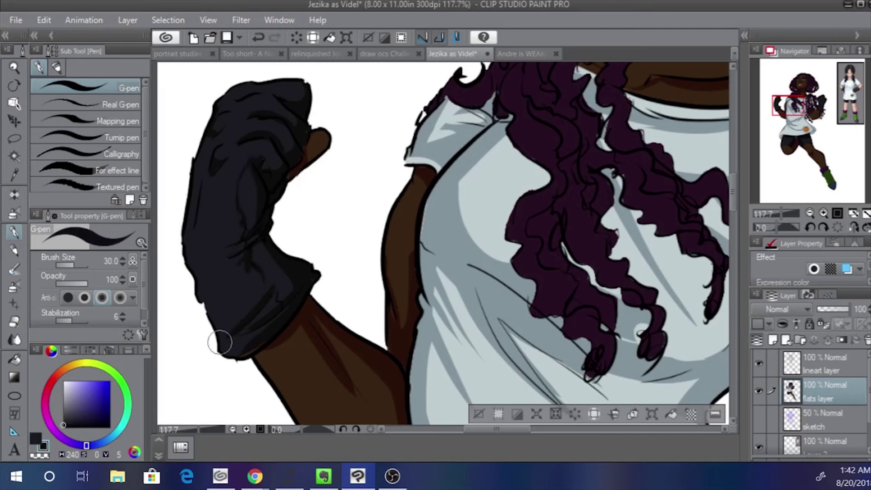
left_click(243, 333, "alt")
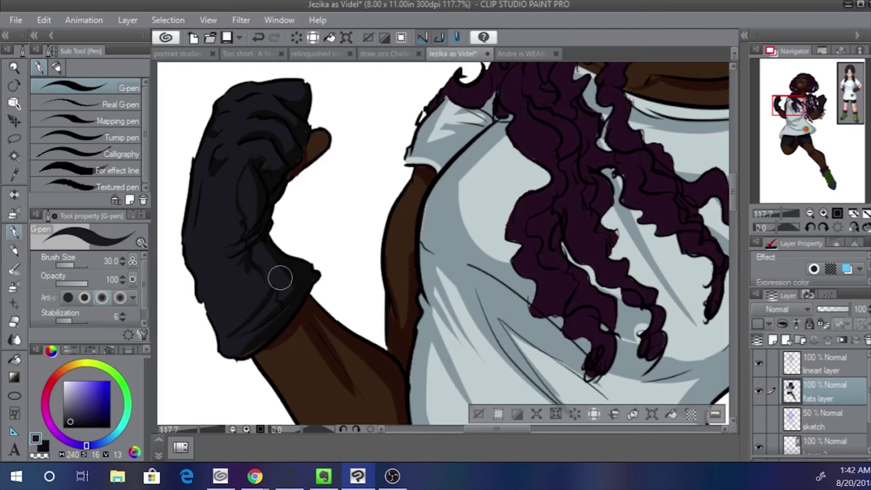
key("ctrl+d")
left_click(249, 346, "alt")
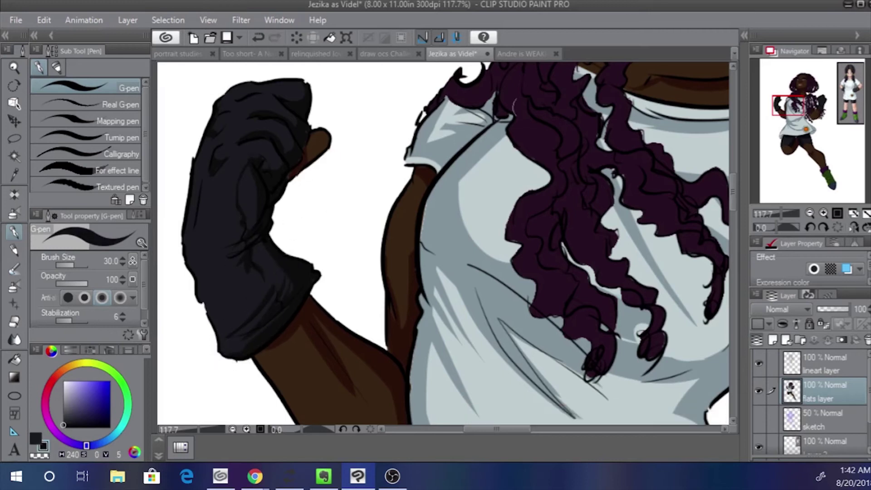
Fill the unpainted gaps in the hair locks over the shirt with the sampled dark purple at brush size 17
left_click(539, 77, "alt")
key("bracketleft")
key("bracketleft")
key("bracketleft")
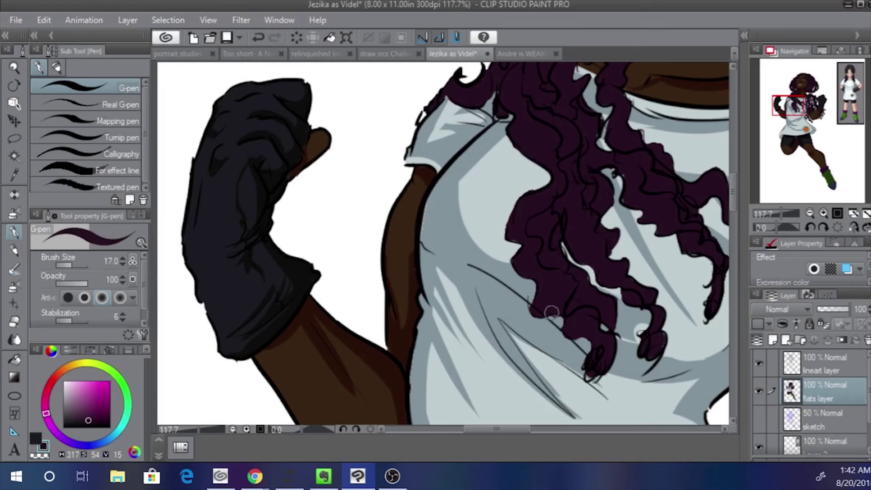
left_click_drag(626, 289, 522, 272)
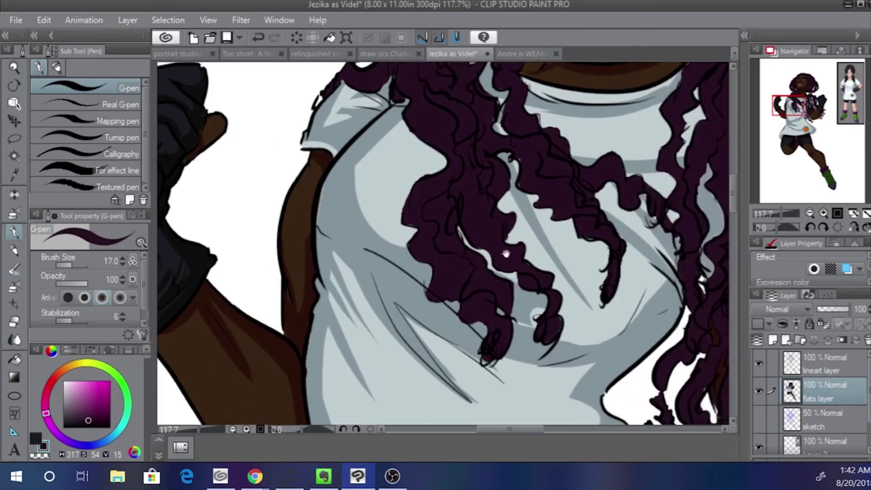
left_click_drag(546, 334, 482, 379)
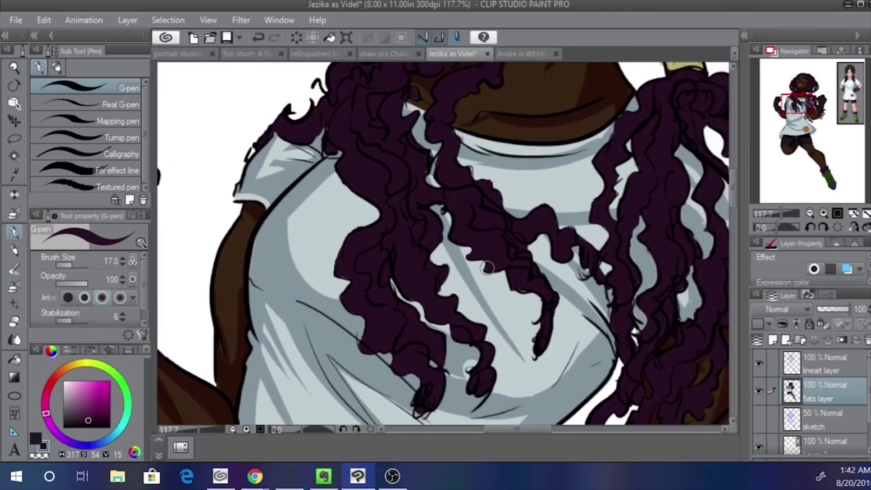
left_click_drag(504, 252, 521, 330)
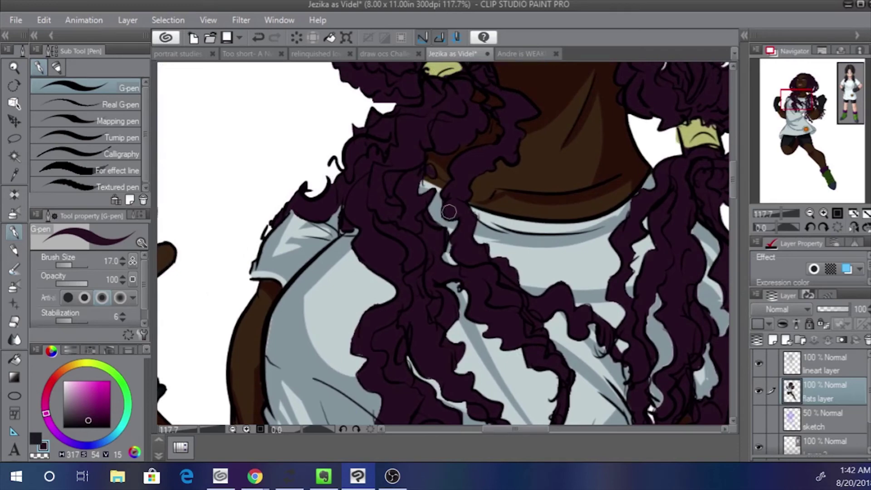
left_click_drag(422, 186, 429, 236)
mouse_move(497, 254)
left_mouse_down()
mouse_move(406, 225)
mouse_move(408, 272)
mouse_move(404, 198)
left_mouse_up()
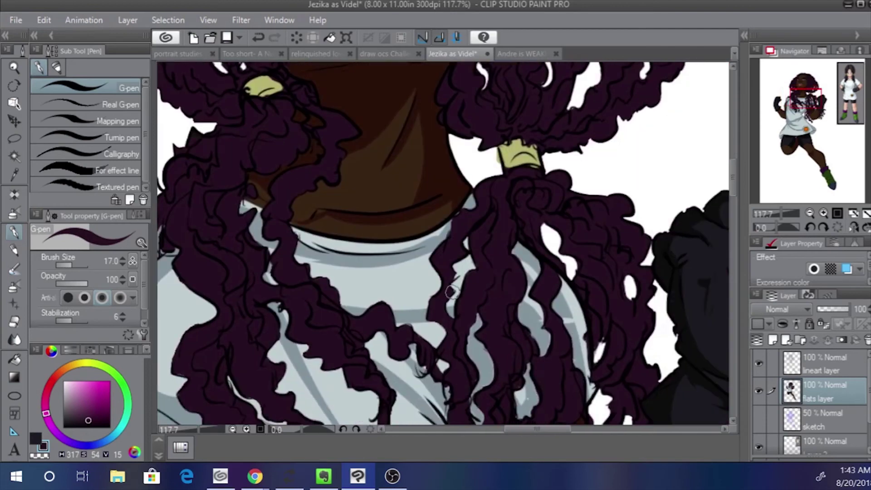
left_click_drag(406, 338, 424, 249)
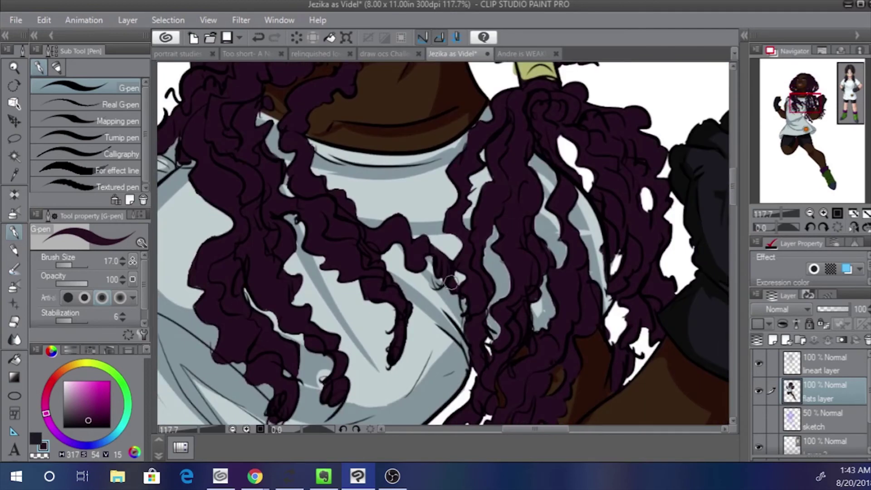
Touch up the shirt, skin and hair patches between the locks by the upper arm with their sampled colours
left_click(454, 297, "alt")
left_click_drag(450, 293, 465, 302)
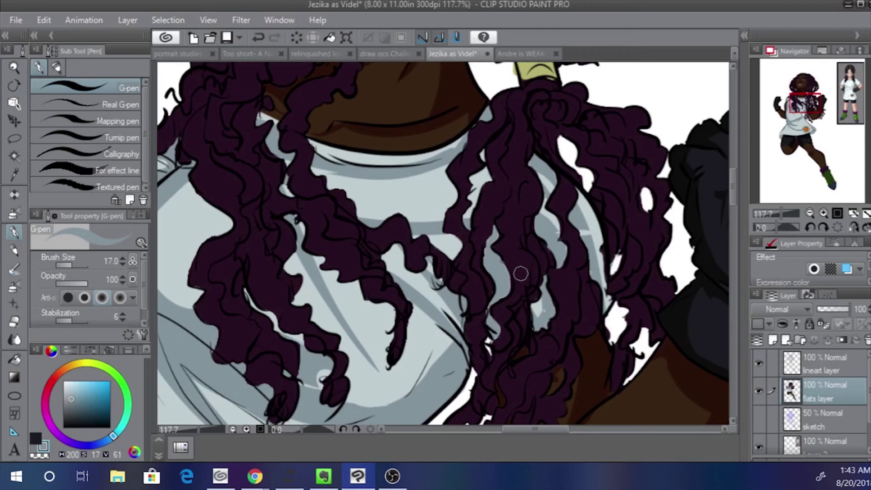
left_click(482, 307, "alt")
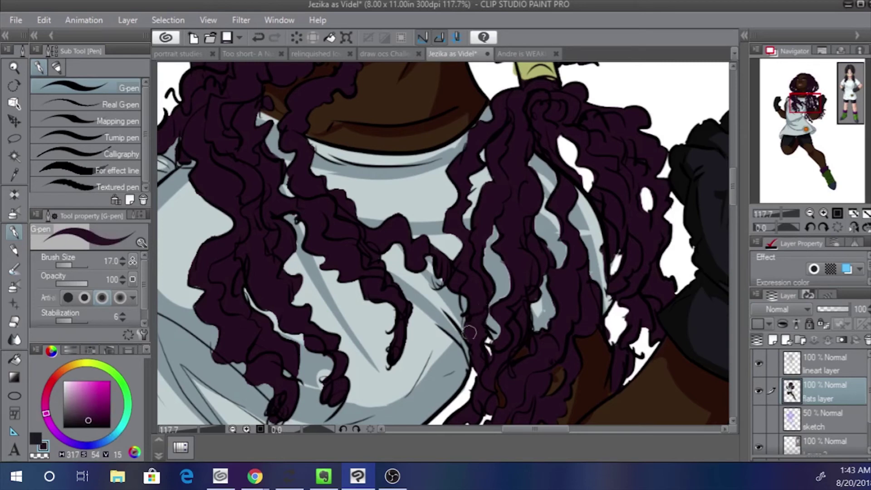
left_click(523, 354, "alt")
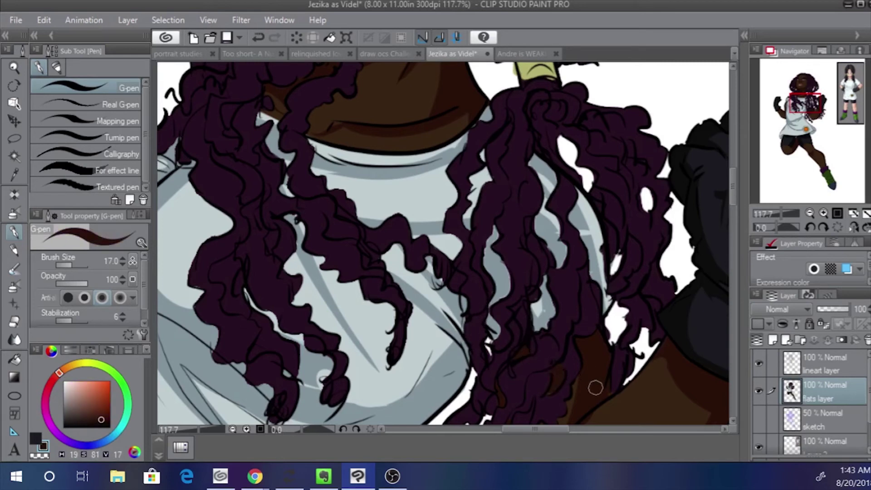
left_click(605, 399, "alt")
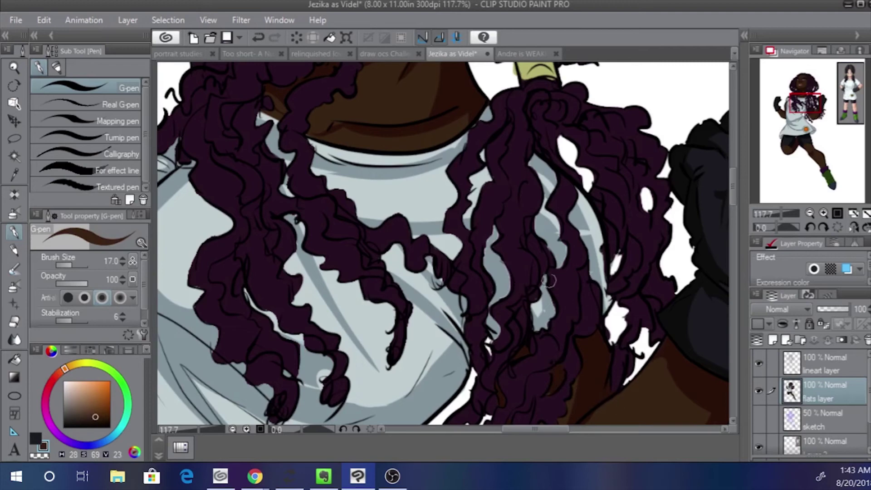
left_click(542, 311, "alt")
left_click(538, 297, "alt")
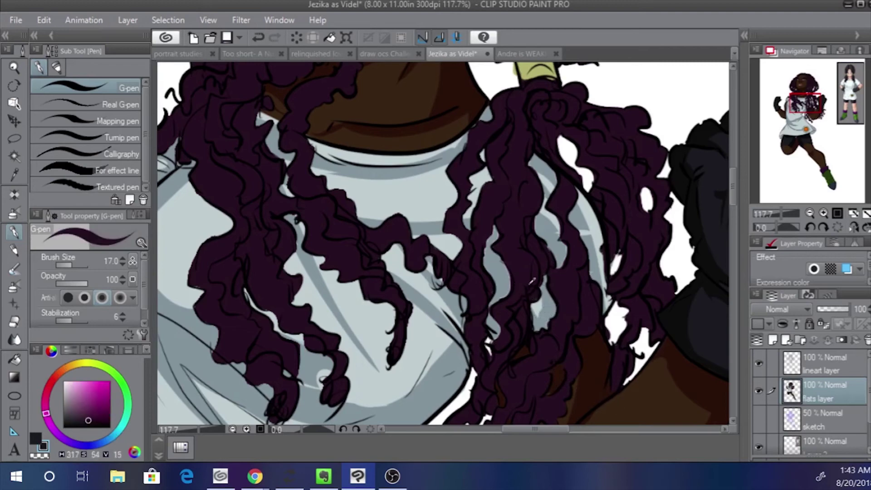
left_click(775, 215)
left_click(775, 216)
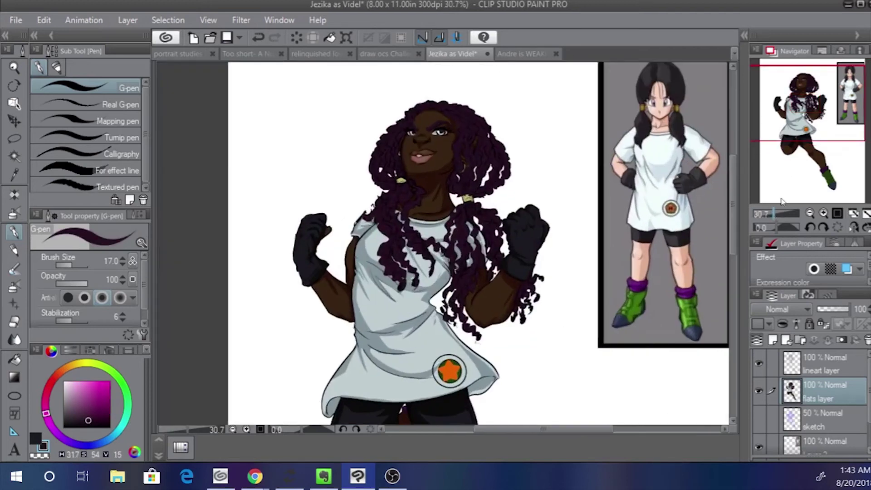
left_click_drag(809, 103, 827, 172)
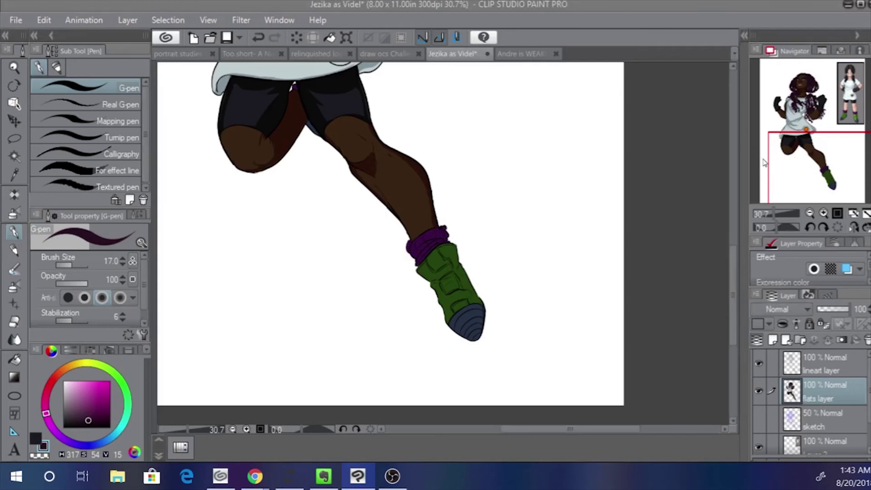
Save the drawing in CLIP STUDIO FORMAT under its current file name, replacing the existing file
key("ctrl+shift+s")
key("Return")
key("Left")
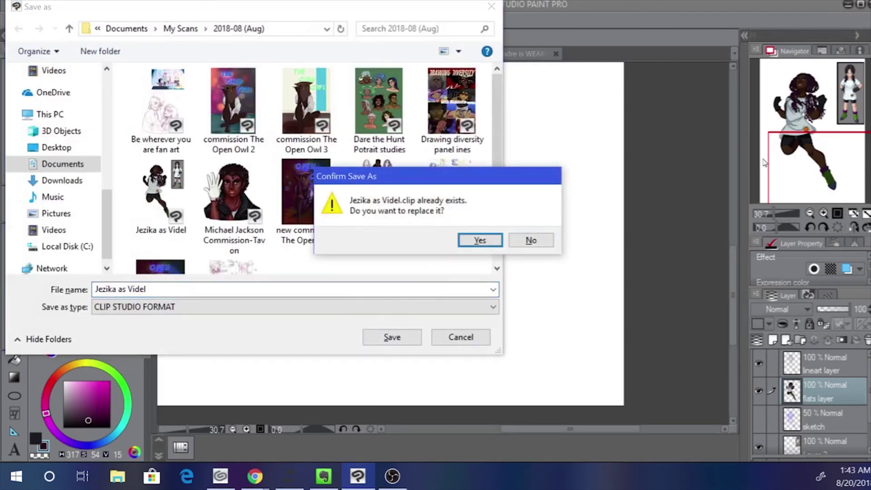
key("Return")
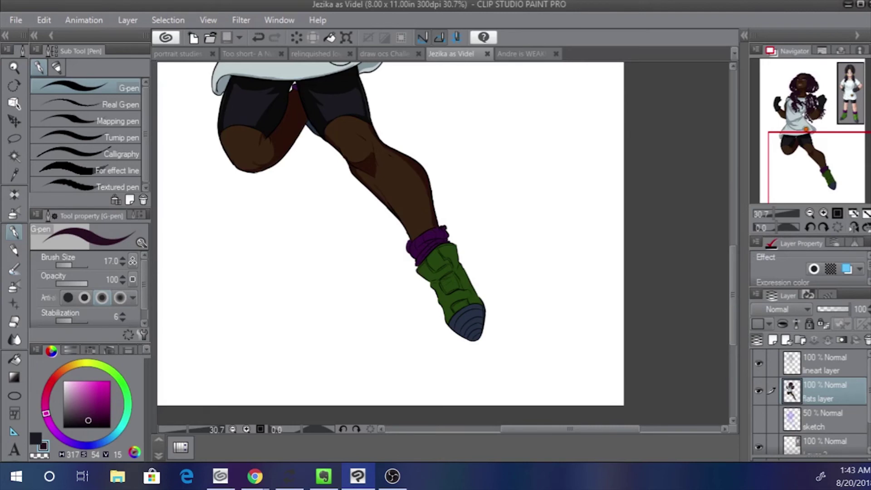
key("alt+Tab")
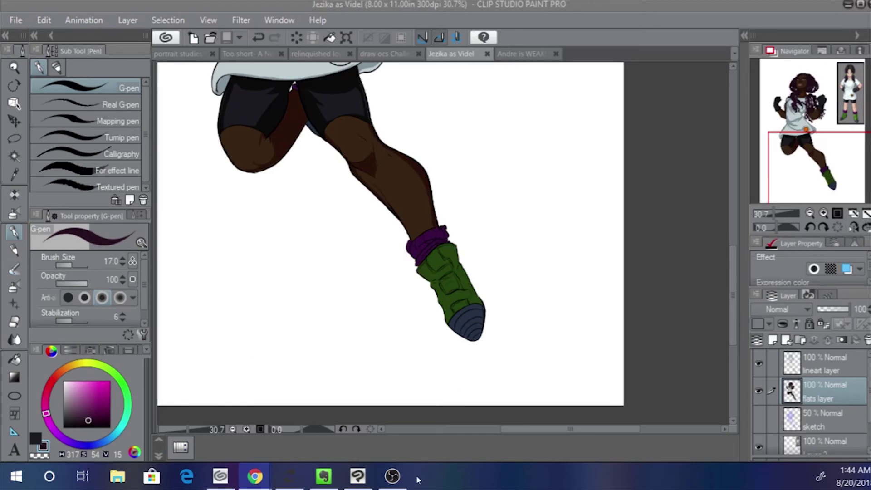
left_click(382, 475)
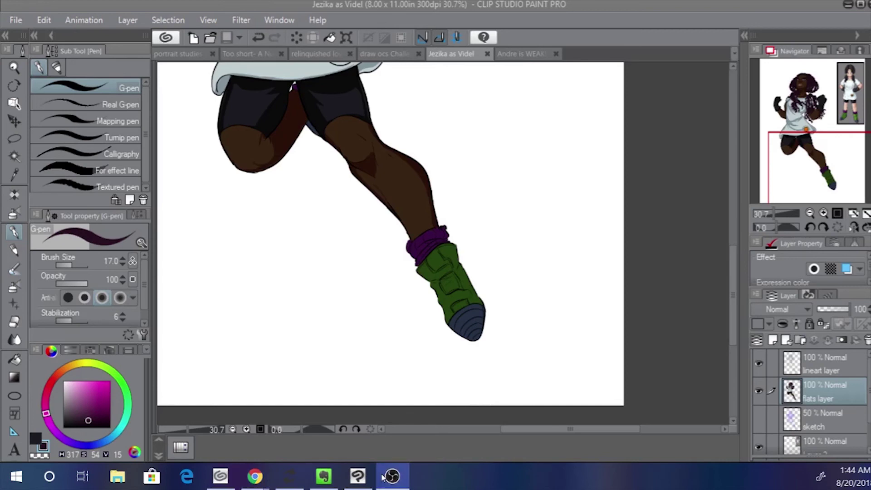
Select the green boot area on the flats layer with Auto select and sample its dark green
left_click(778, 213)
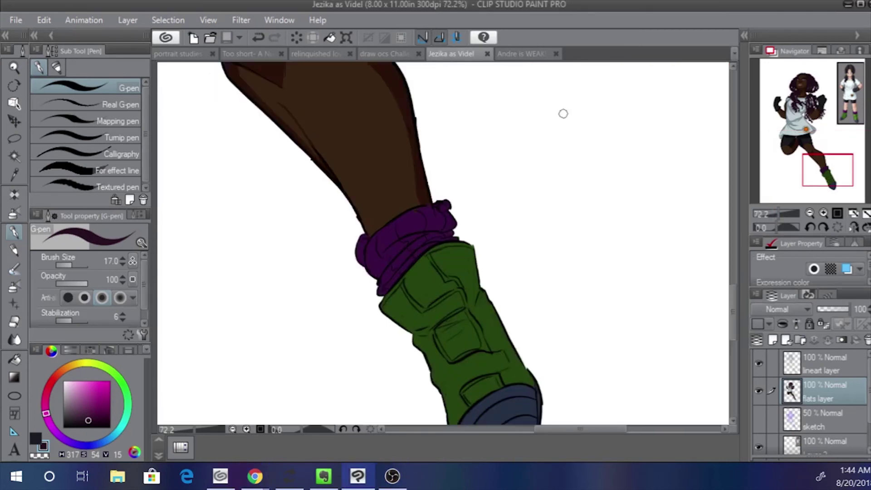
key("w")
left_click(425, 326)
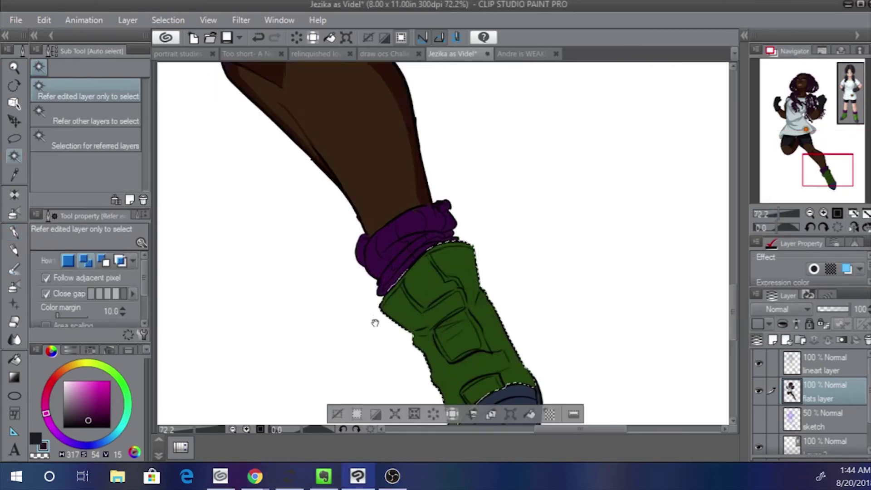
left_click_drag(423, 301, 350, 204)
right_click(351, 205)
key("x")
left_click(381, 286, "alt")
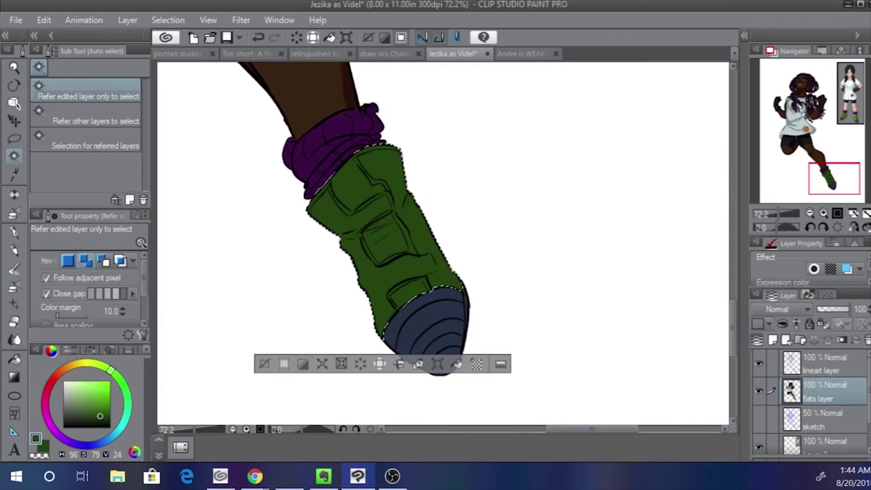
key("alt+Tab")
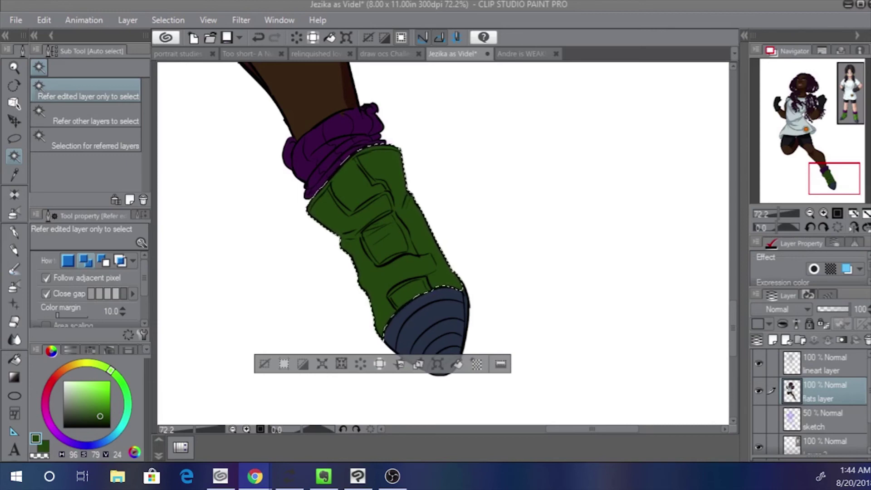
left_click(382, 272)
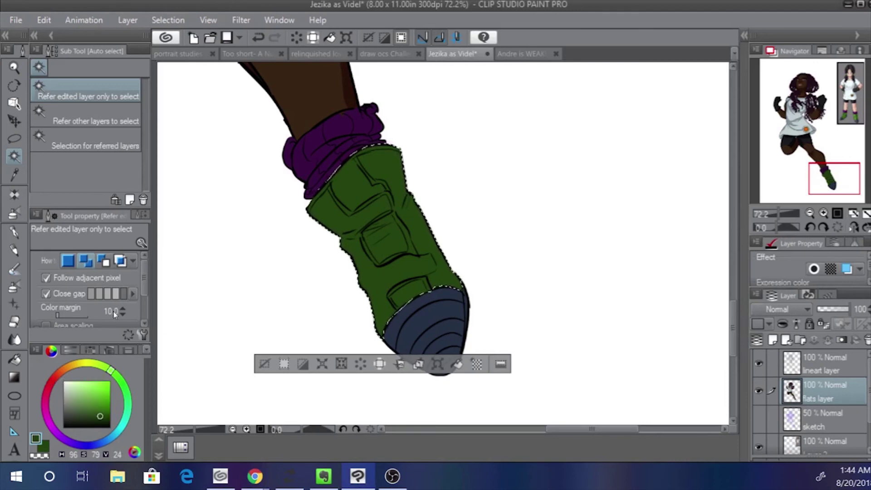
Paint the boot's lit areas in a lighter green (H 96, S 61, V 46) with the G-pen at brush size 60
left_click(93, 405)
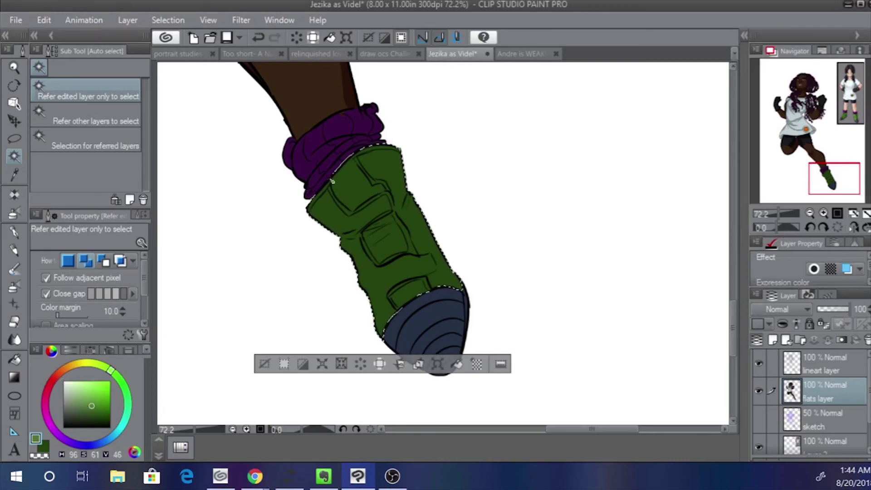
key("p")
key("]")
mouse_move(312, 209)
left_mouse_down()
mouse_move(334, 222)
mouse_move(385, 315)
left_mouse_up()
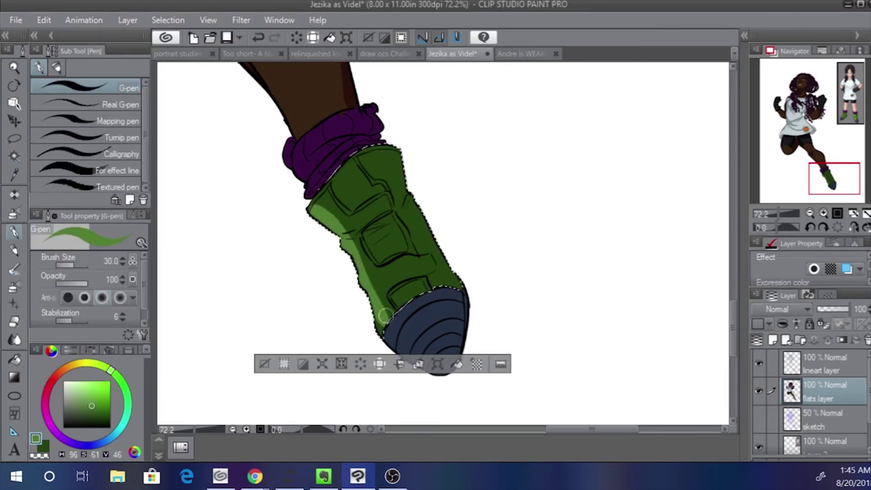
key("ctrl+z")
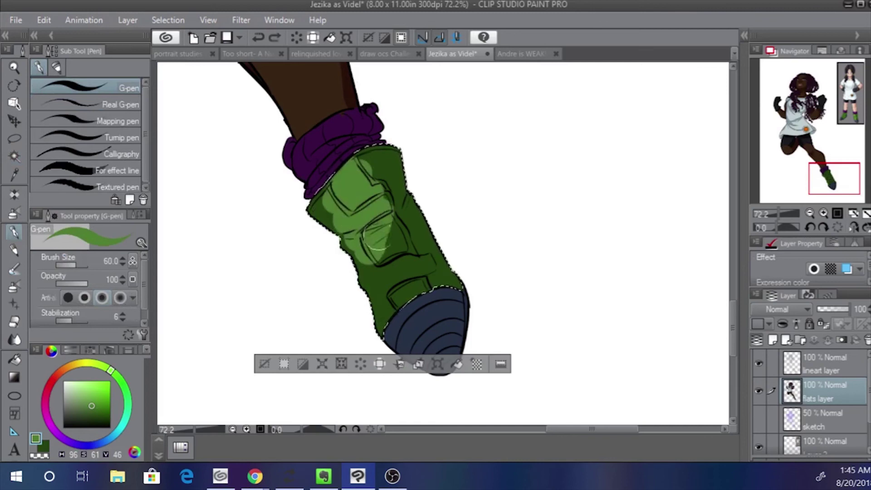
left_click_drag(403, 294, 407, 285)
Rework the boot's shading with both greens at brush size 60, extending the light green over the cuff and along the outer side
key("x")
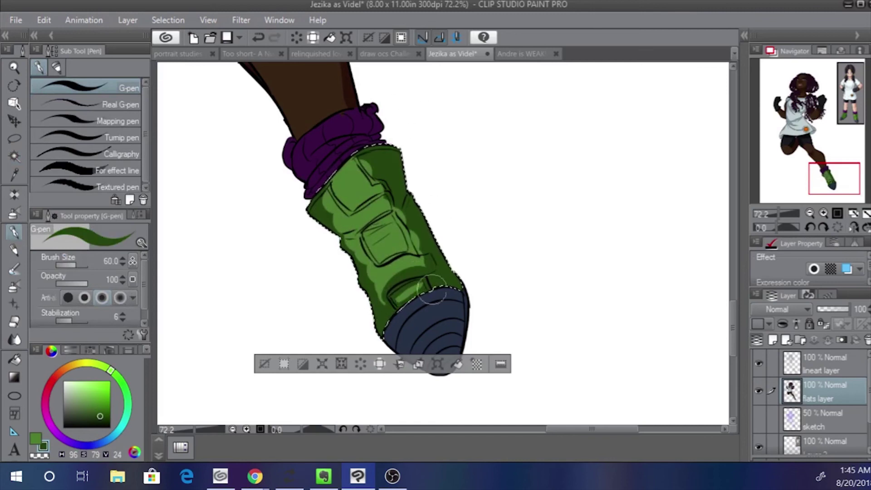
left_click(333, 195, "alt")
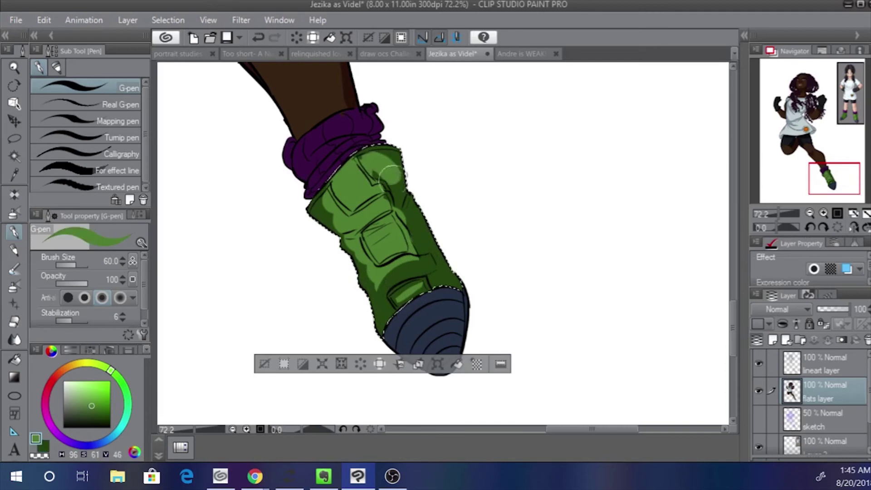
mouse_move(389, 308)
left_mouse_down()
mouse_move(391, 266)
mouse_move(386, 275)
mouse_move(414, 250)
mouse_move(382, 281)
left_mouse_up()
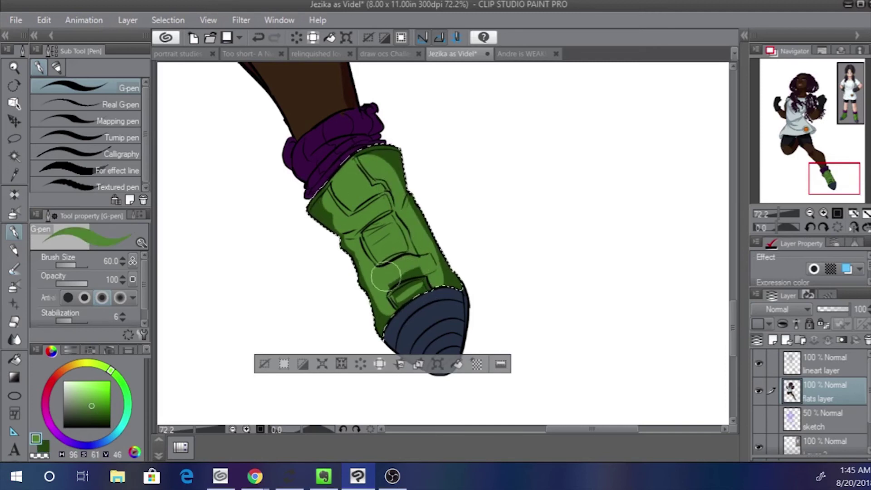
Shade the boot's middle and upper panels and the cuff edge in dark green at brush size 50, trimming with light green
left_click(383, 237, "alt")
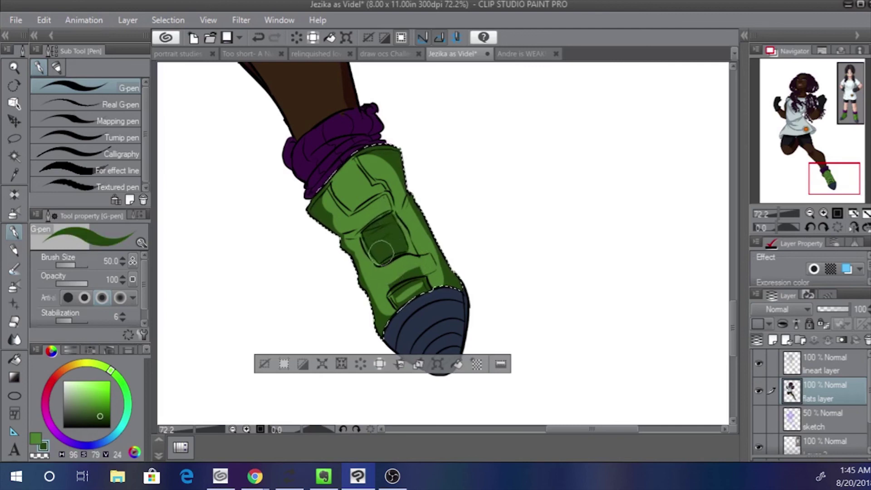
left_click(347, 168, "alt")
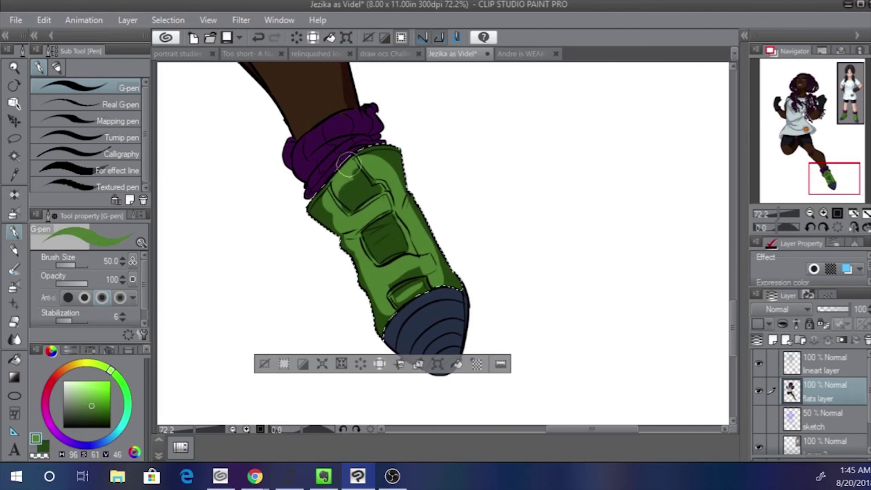
left_click(336, 199, "alt")
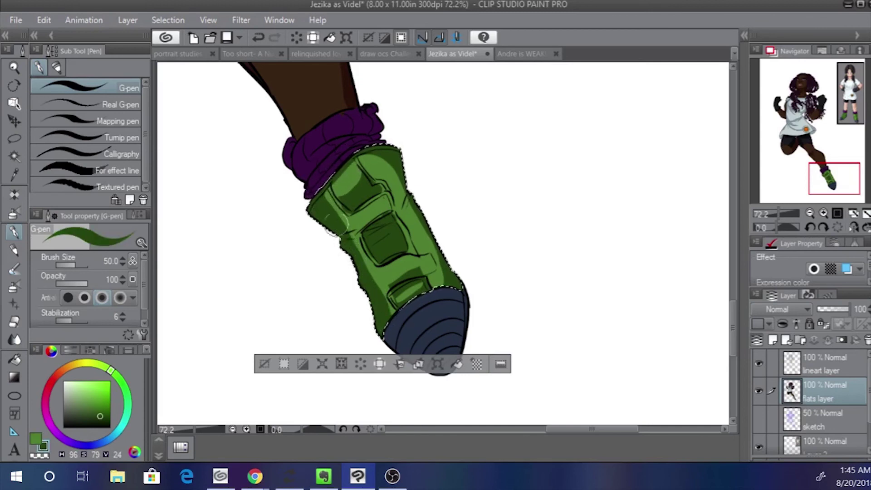
Add narrow dark green fold shadows down the boot's outer side and below the middle panel at brush size 17, refining with light green
key("bracketleft")
key("bracketleft")
key("bracketleft")
key("bracketleft")
key("bracketleft")
key("bracketleft")
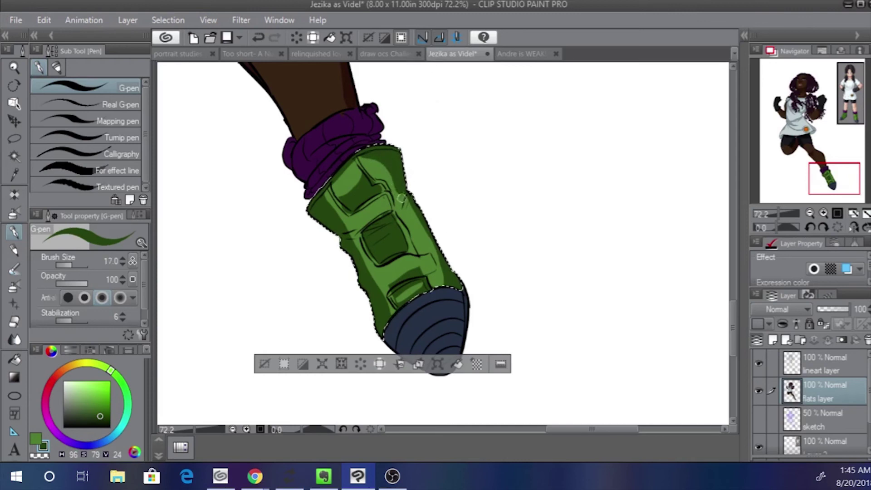
key("bracketright")
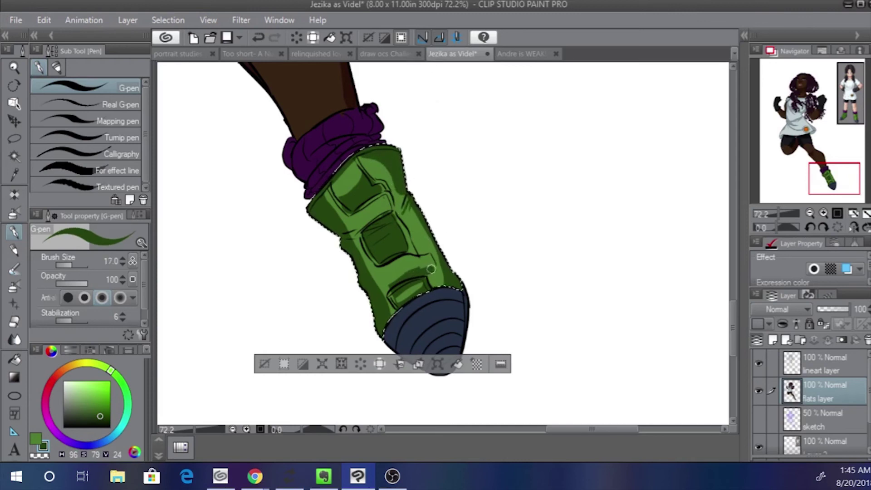
left_click(384, 259, "alt")
left_click(383, 263, "alt")
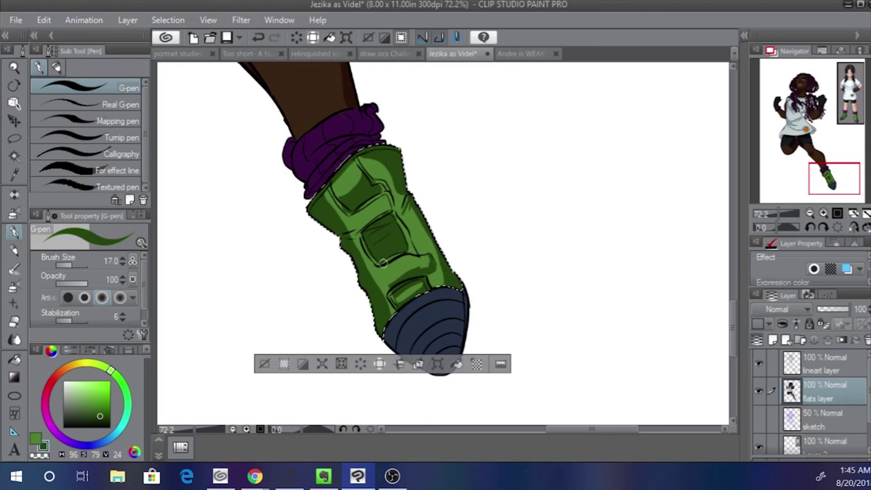
left_click(393, 220, "alt")
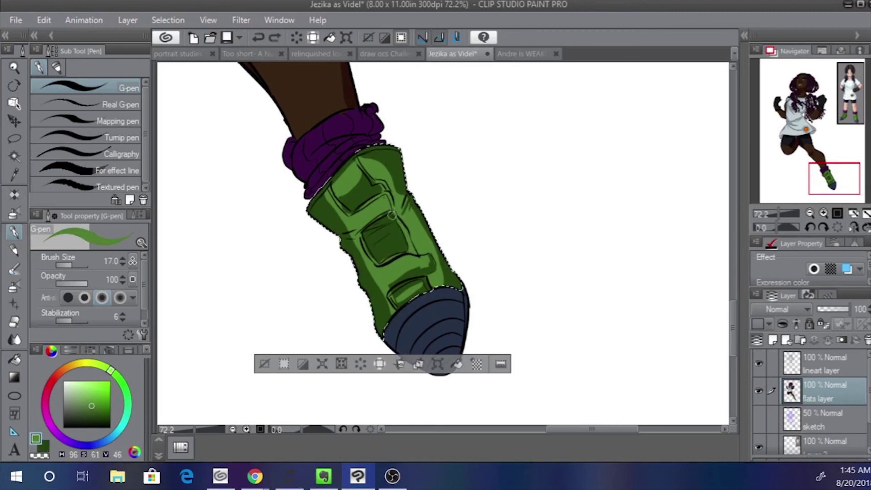
Save the shaded boot progress over the existing drawing file
key("ctrl+shift+s")
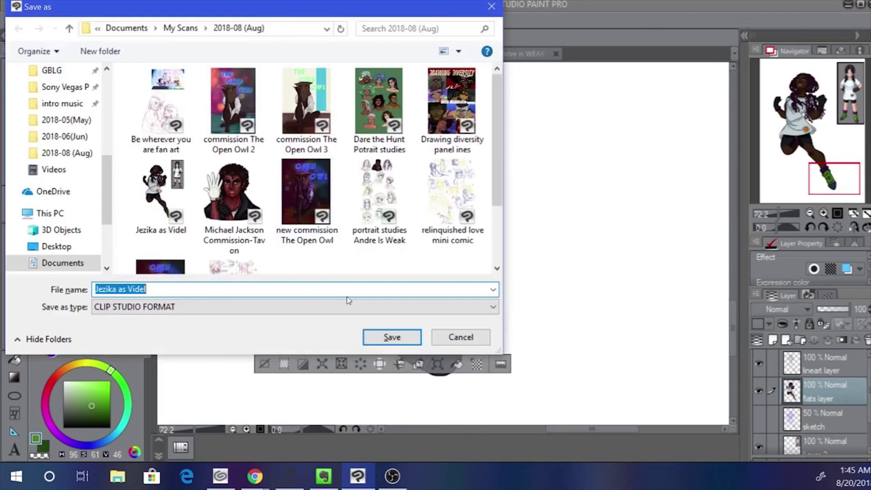
key("Return")
left_click(479, 239)
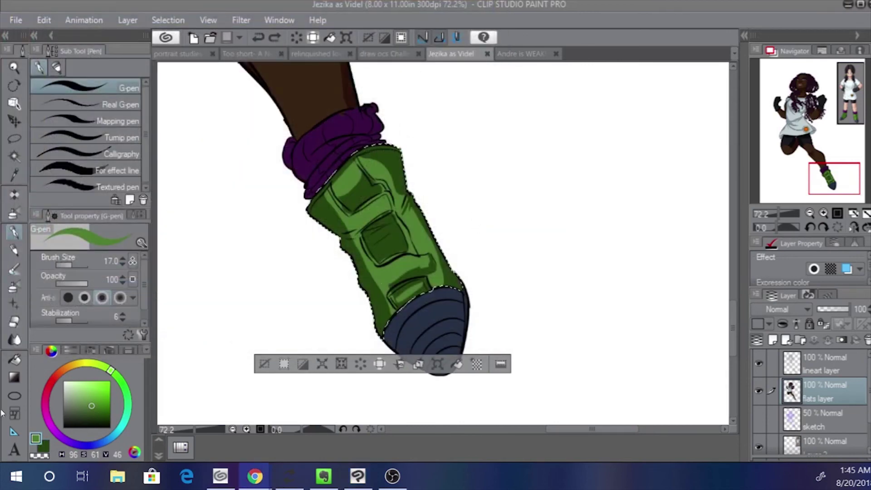
left_click(392, 476)
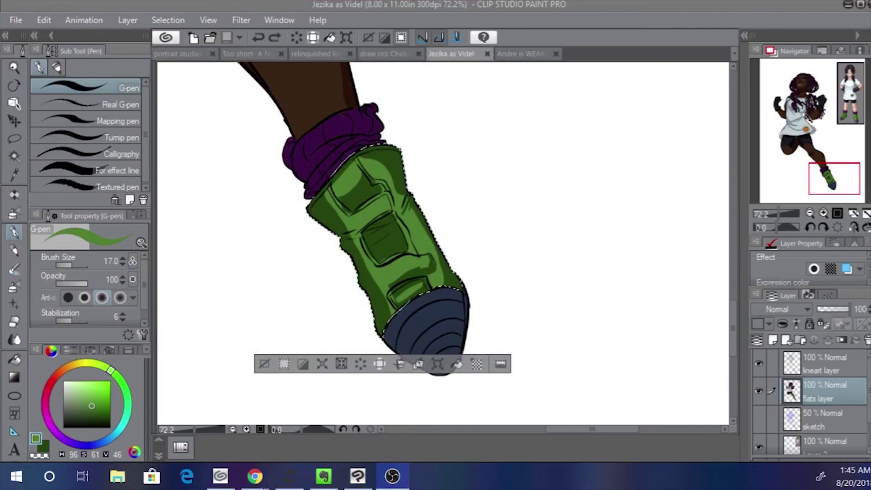